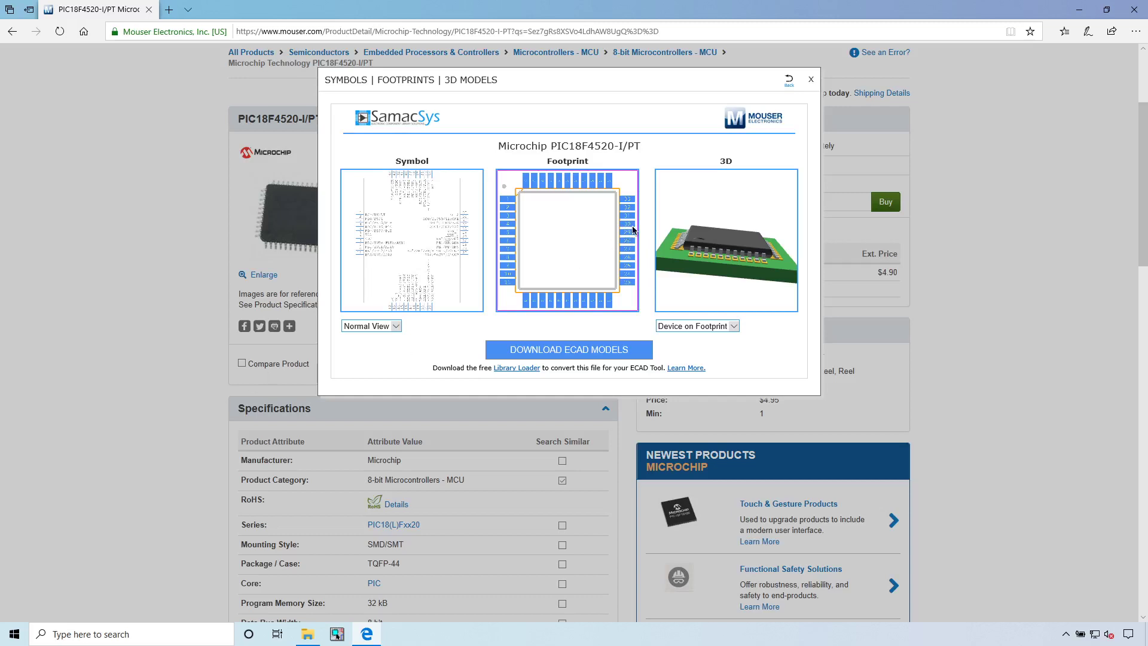
- Inspect the PIC18F4520-I/PT ECAD previews: zoom and pan the symbol, rotate the 3D model top-down
left_click_drag(747, 234, 737, 270)
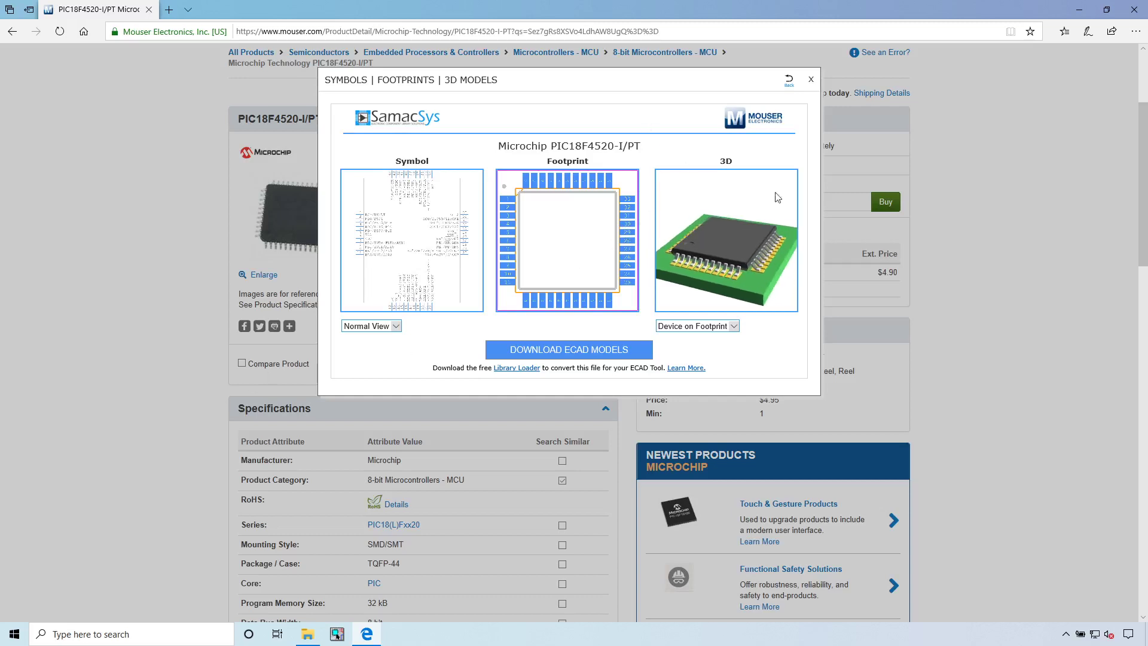
left_click(813, 80)
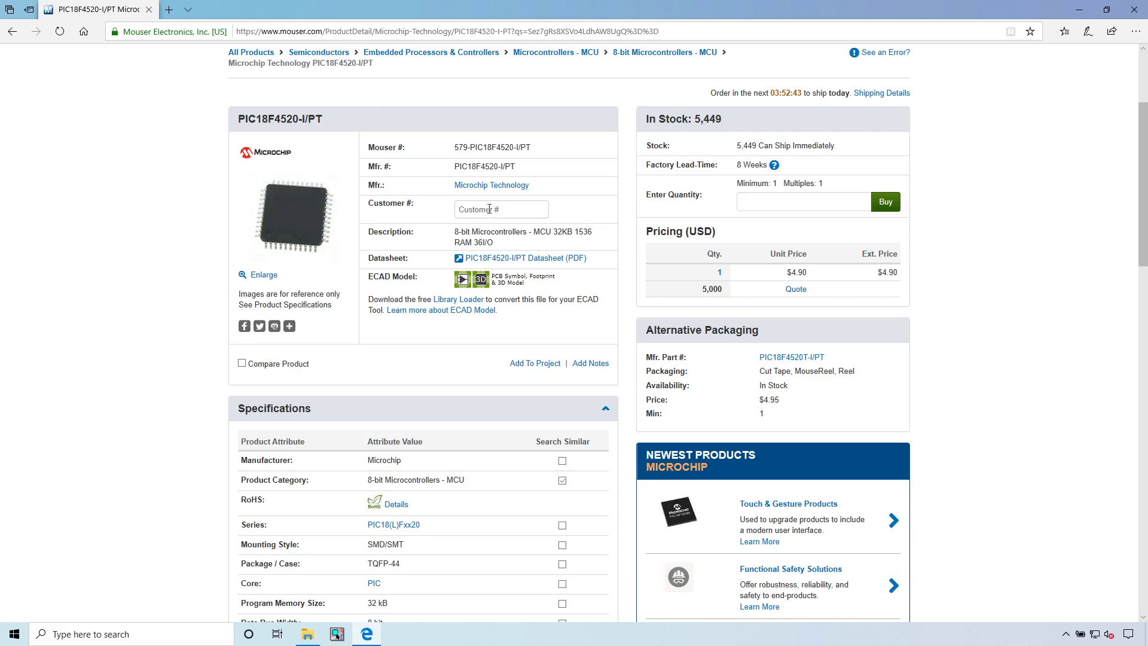
left_click(463, 279)
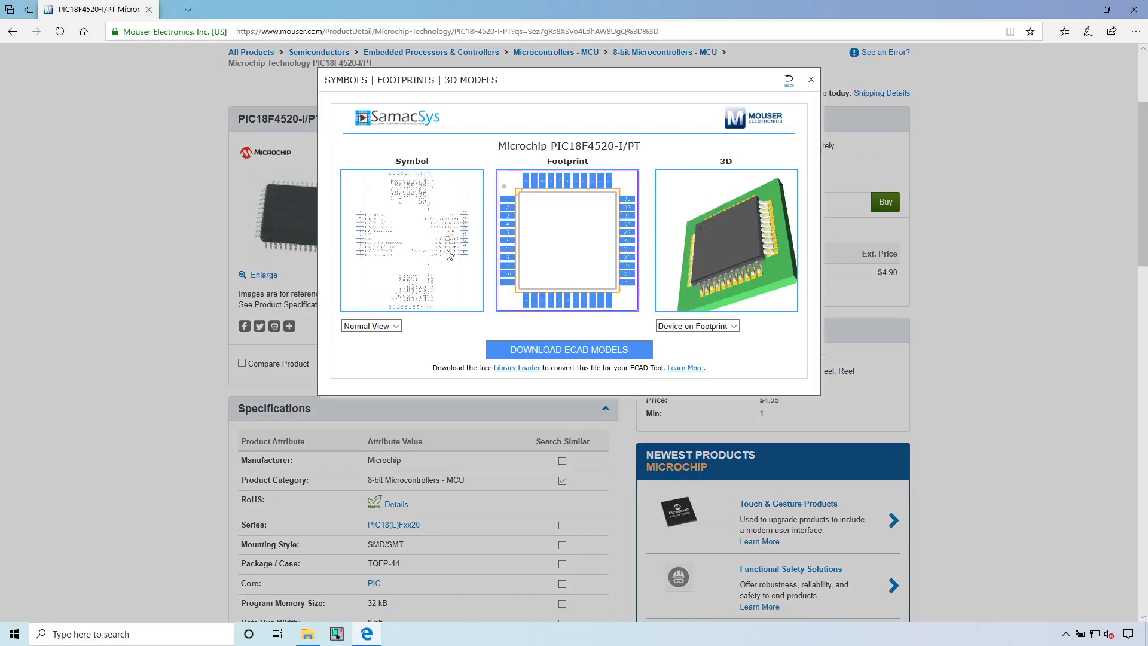
scroll(434, 257, "up", 5)
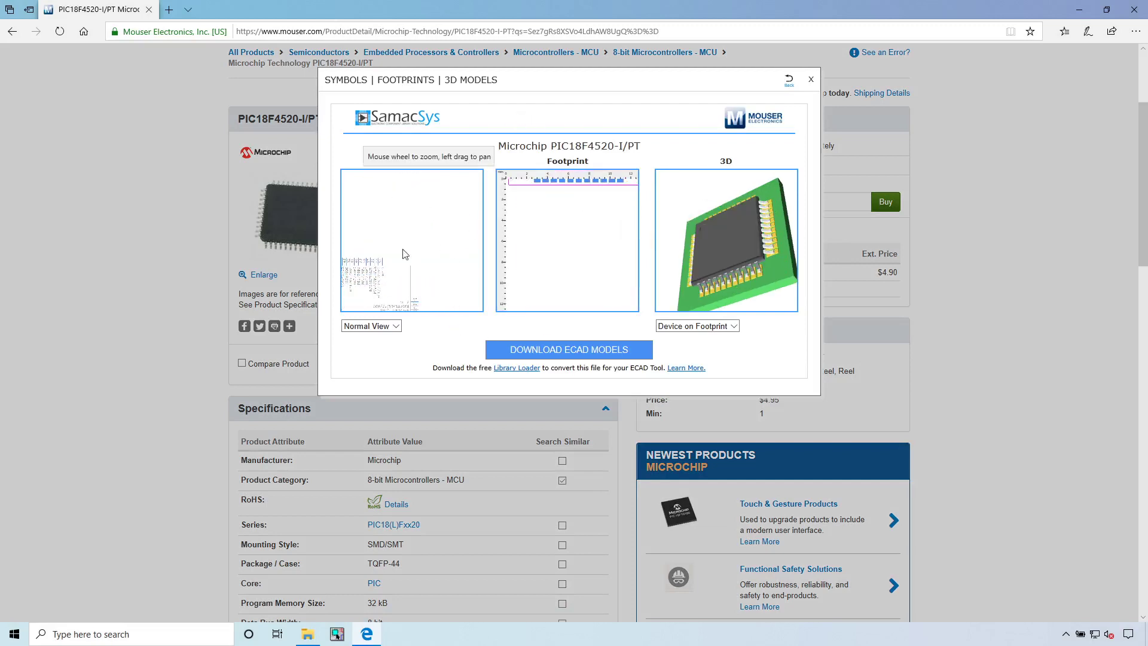
scroll(425, 208, "up", 2)
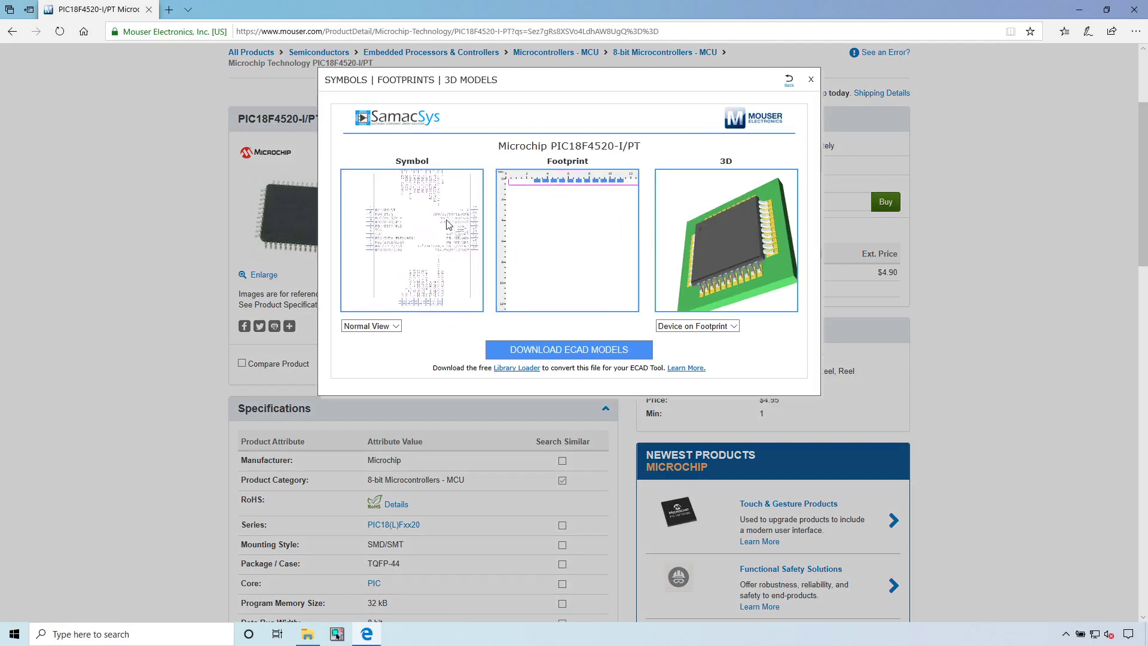
scroll(427, 205, "up", 2)
left_click_drag(427, 205, 472, 208)
scroll(550, 219, "up", 6)
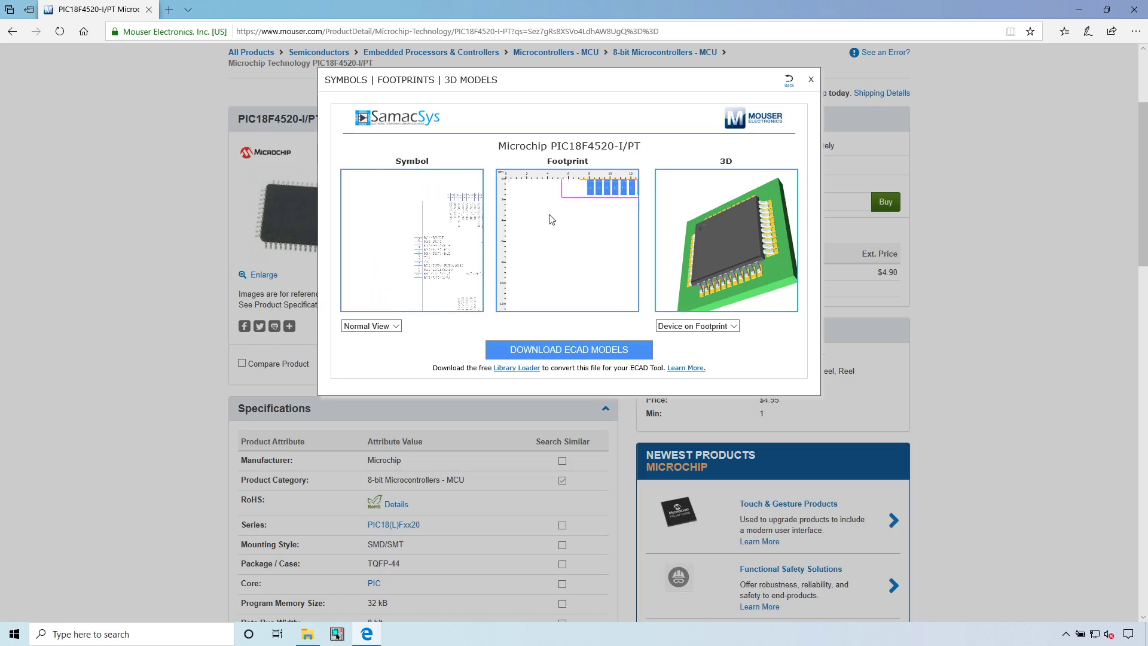
left_click_drag(724, 277, 718, 231)
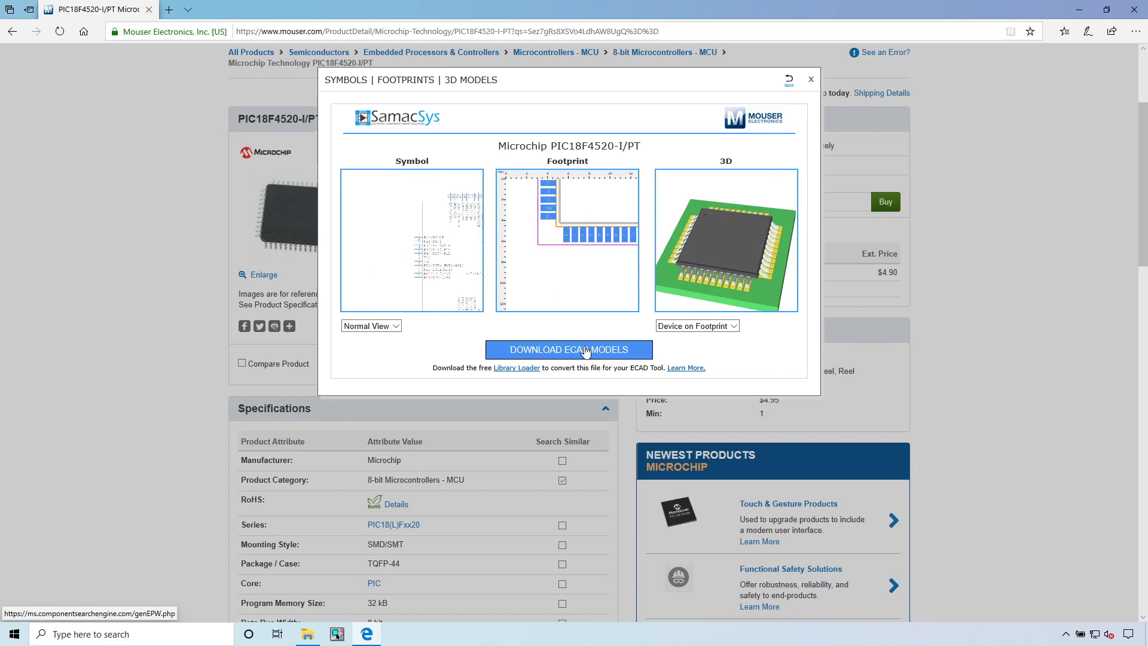
- Open the README from the PIC18F4520-I_PT-pcb-part-libraries folder in the browser
left_click(810, 83)
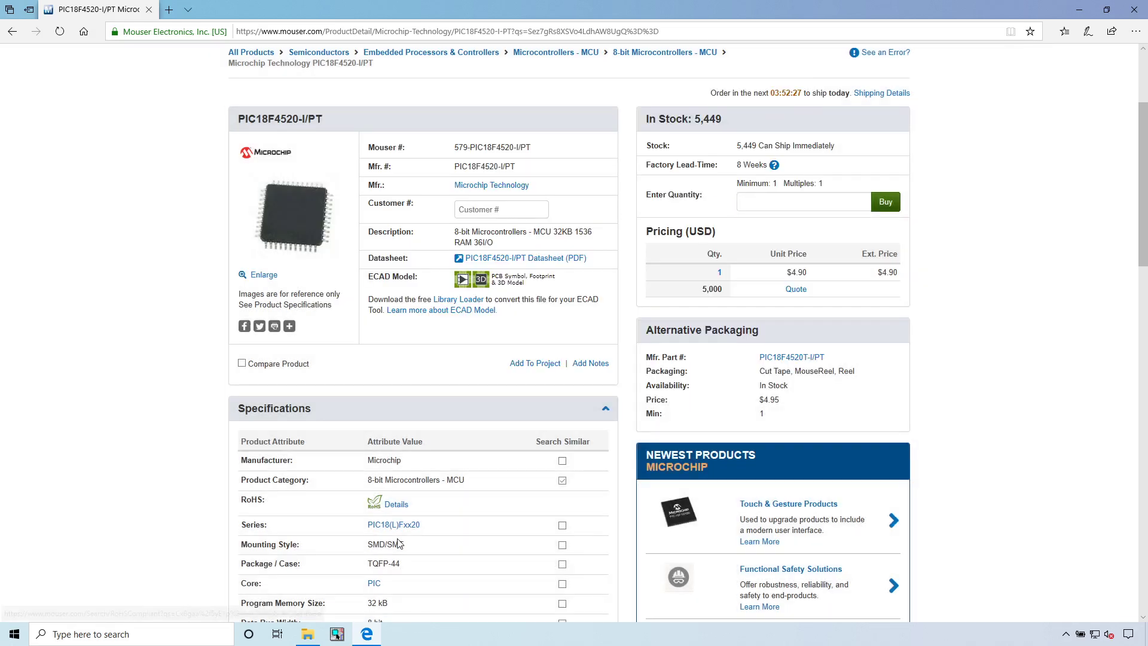
left_click(308, 634)
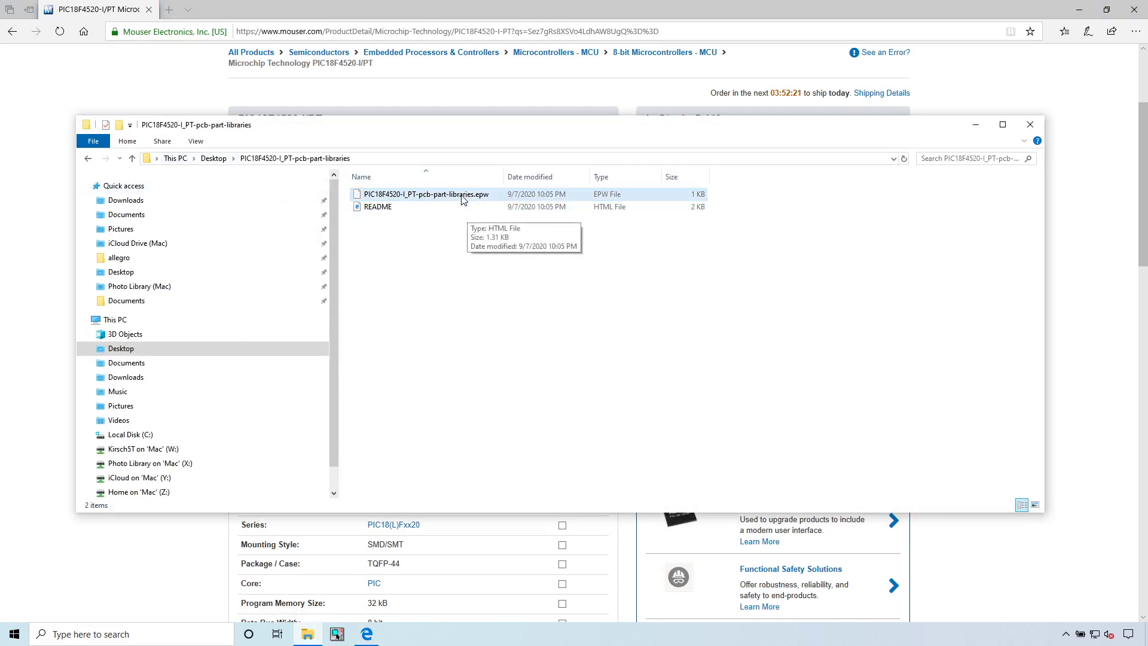
double_click(403, 207)
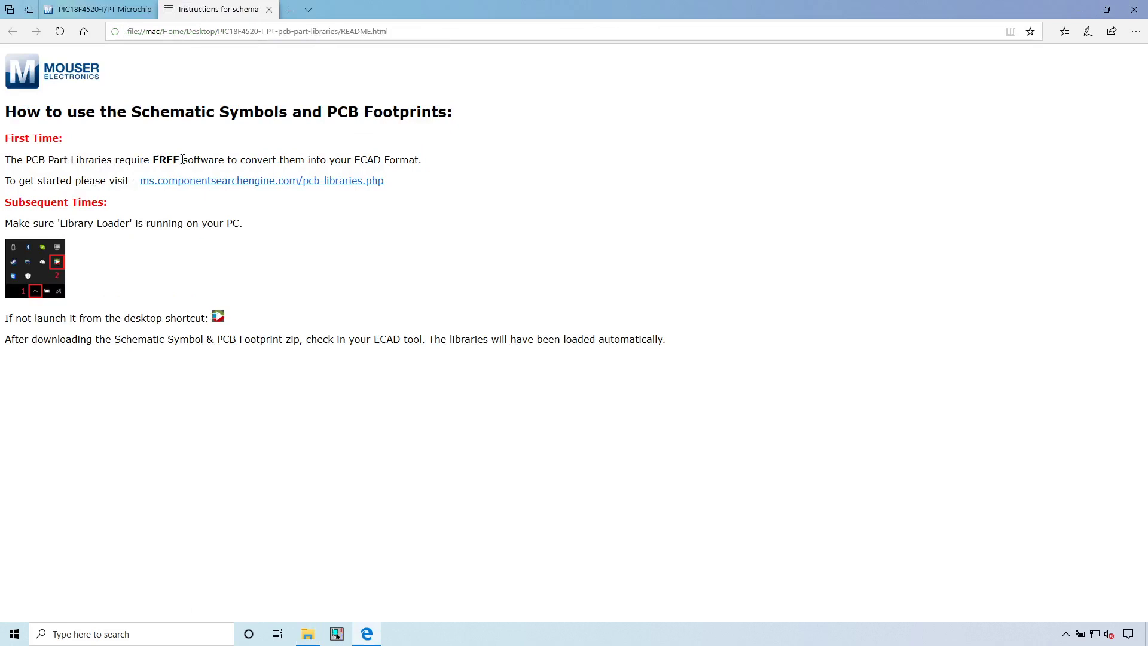
- Save LibraryLoaderSetup2v47.msi.zip into Desktop\PIC18F4520-I_PT-pcb-part-libraries using Save as
left_click(220, 182)
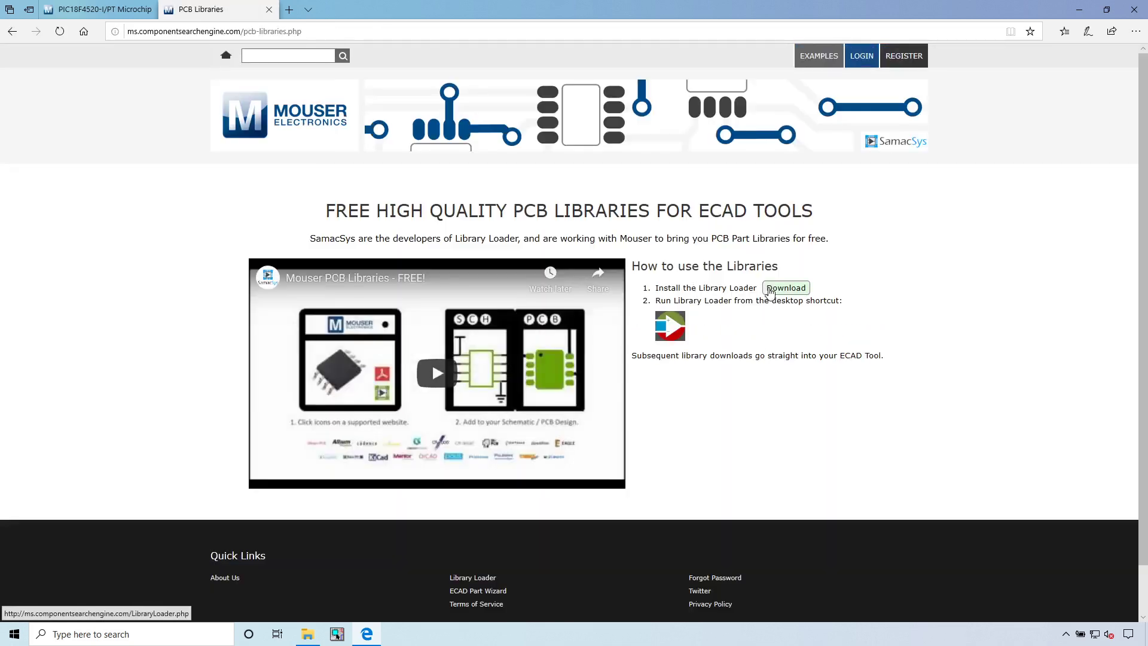
left_click(770, 292)
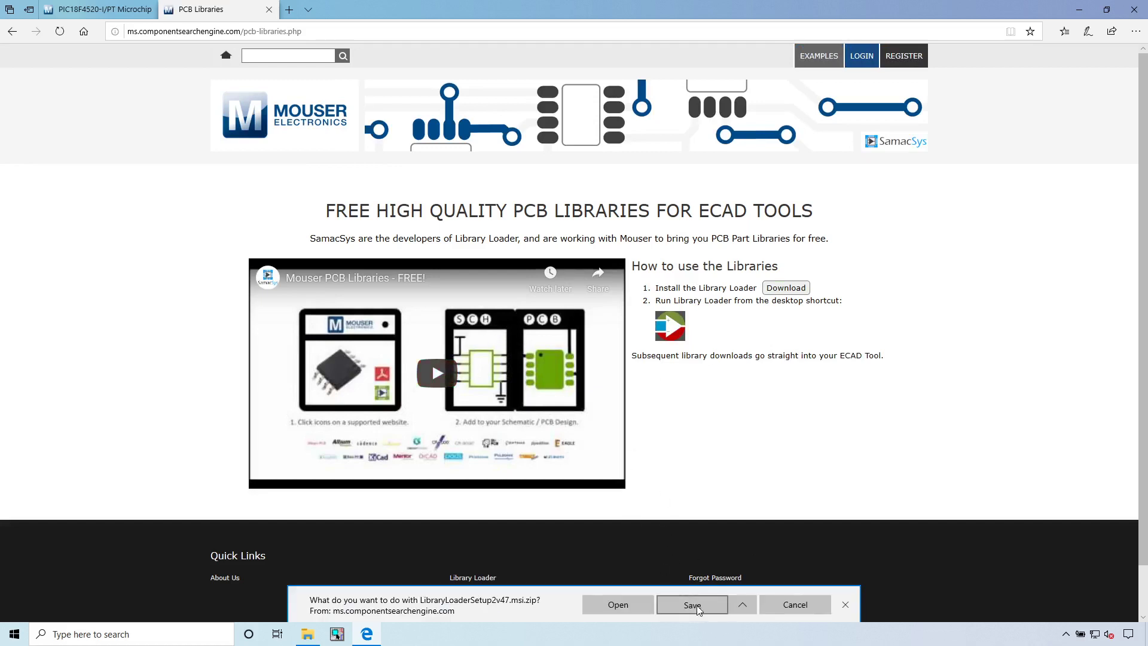
left_click(743, 605)
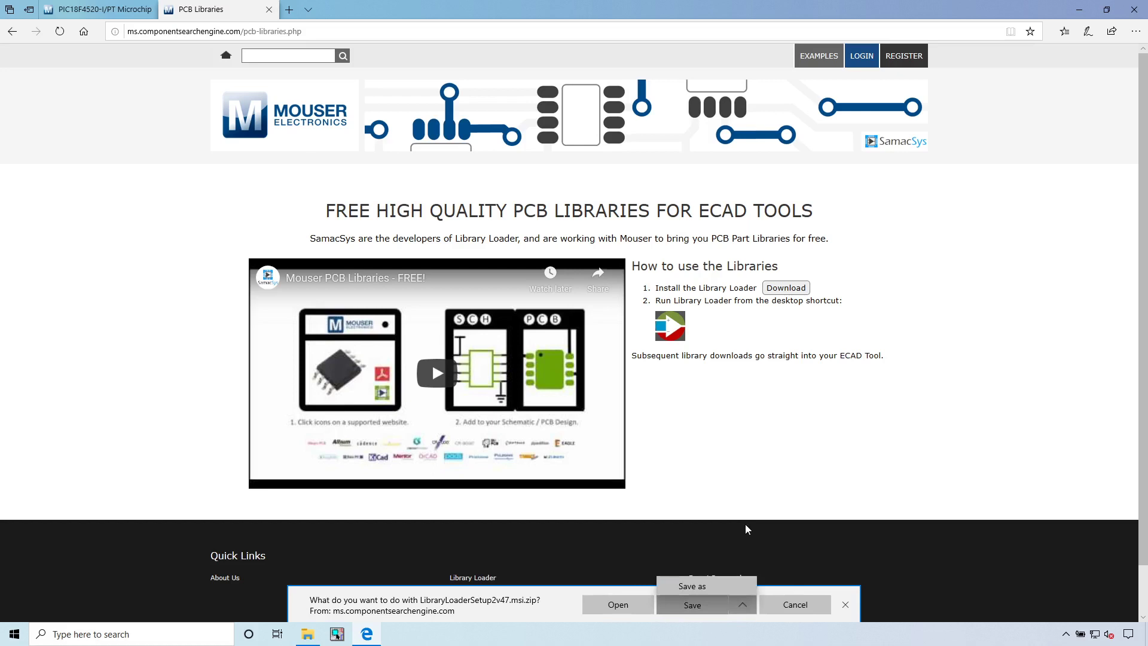
left_click(637, 271)
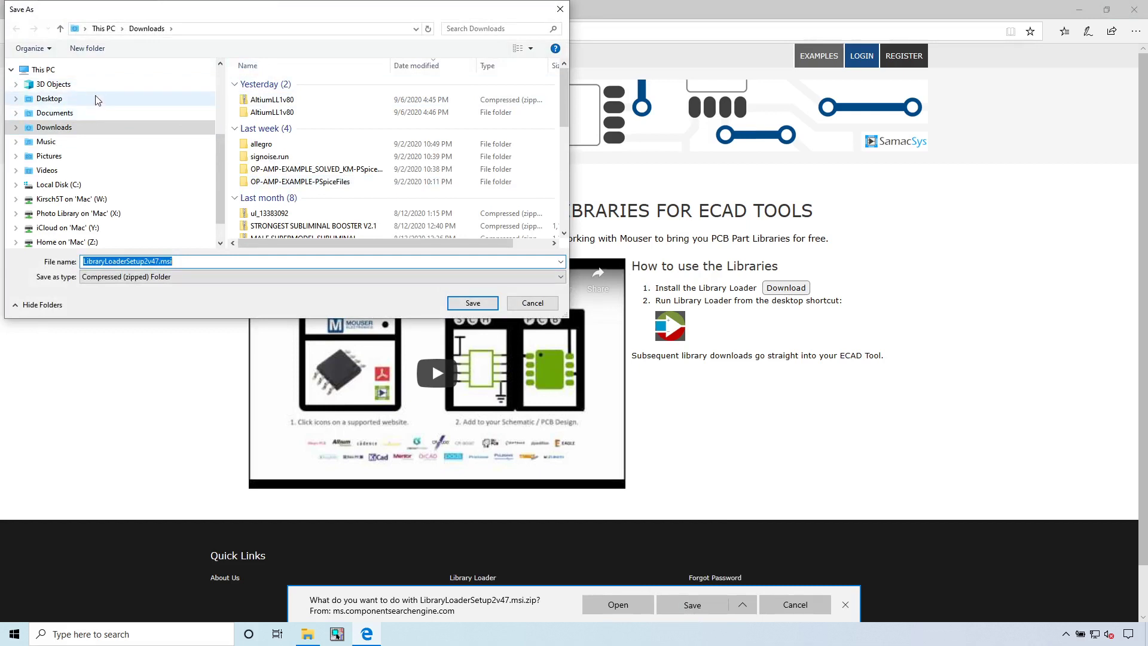
left_click(16, 99)
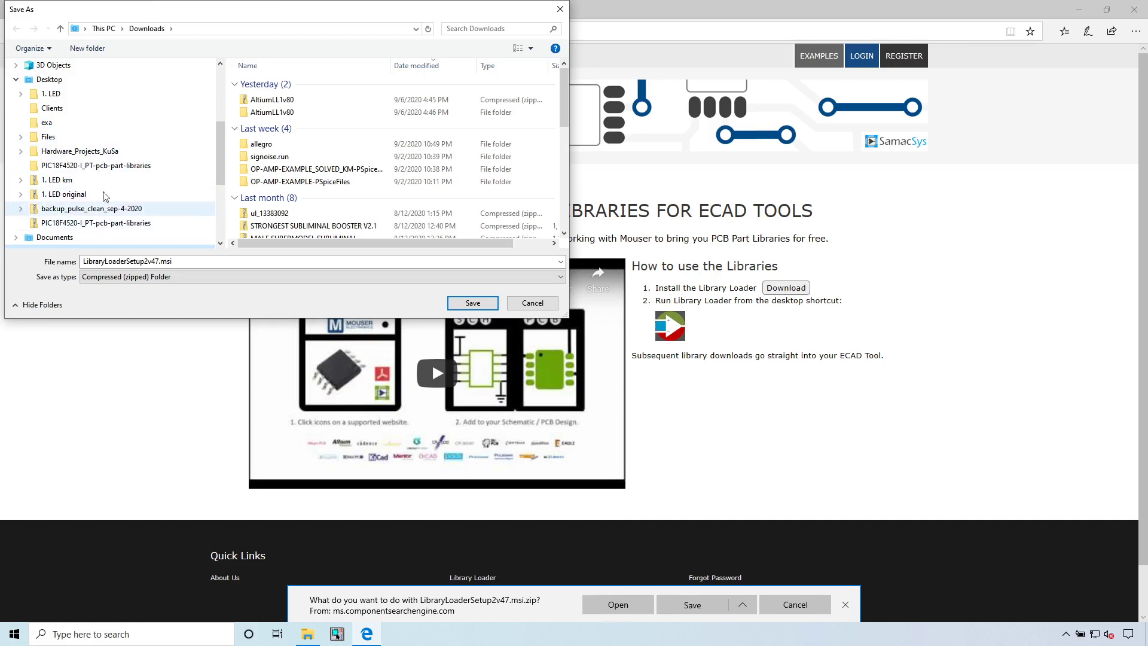
left_click(104, 167)
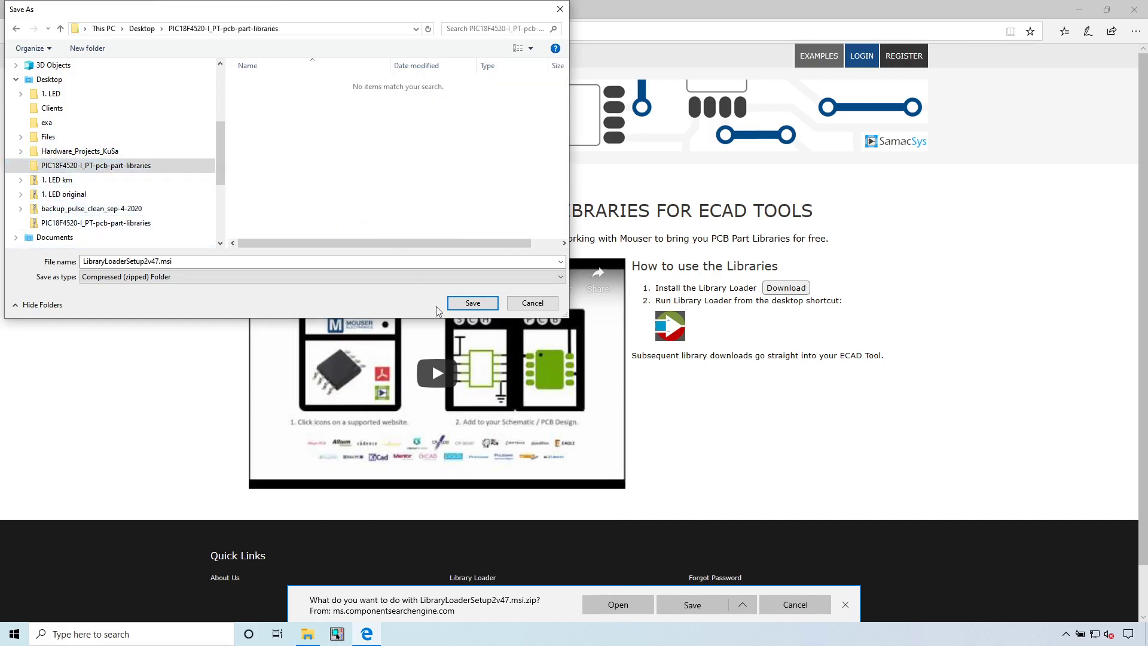
left_click(472, 303)
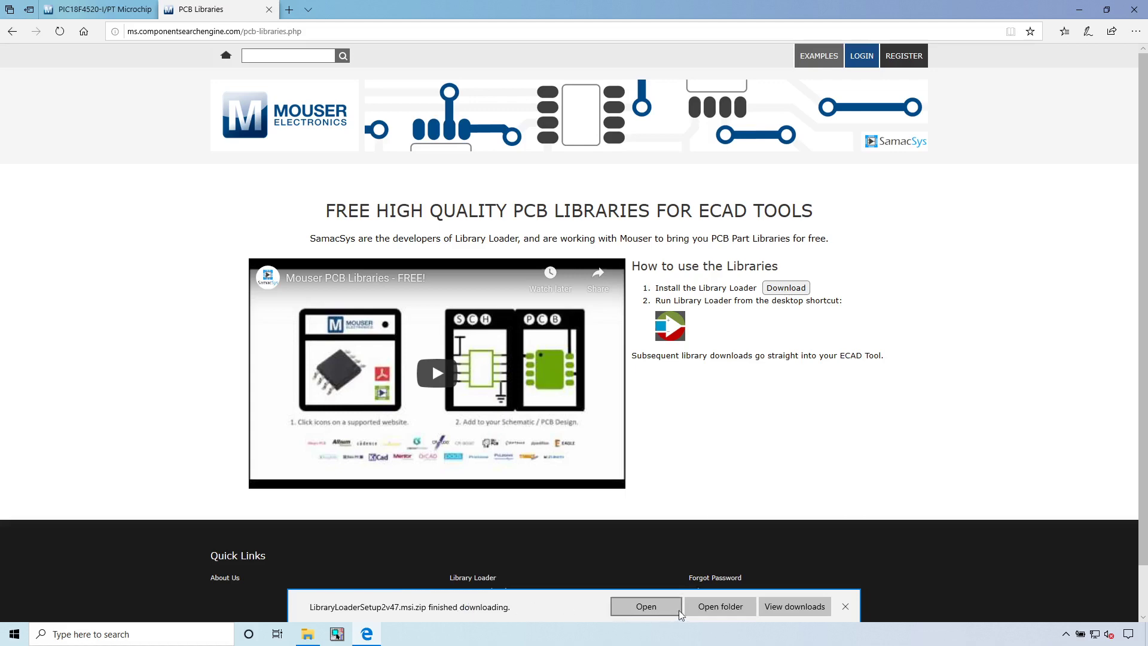
- Extract LibraryLoaderSetup2v47.msi.zip to its suggested folder
left_click(657, 607)
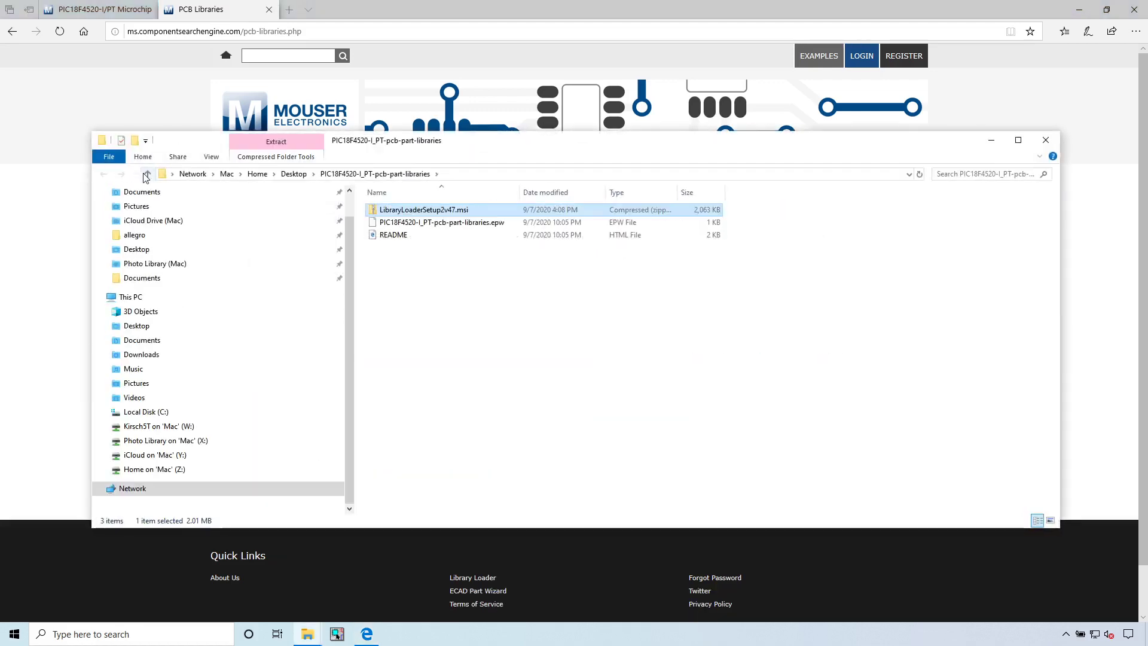
right_click(438, 209)
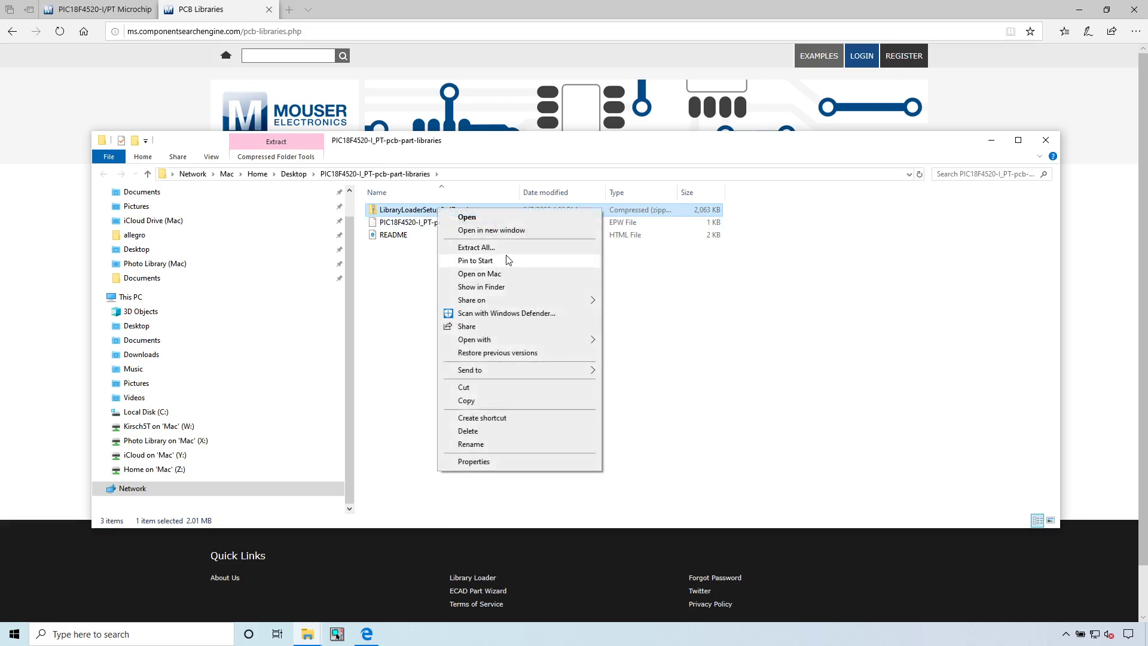
left_click(508, 247)
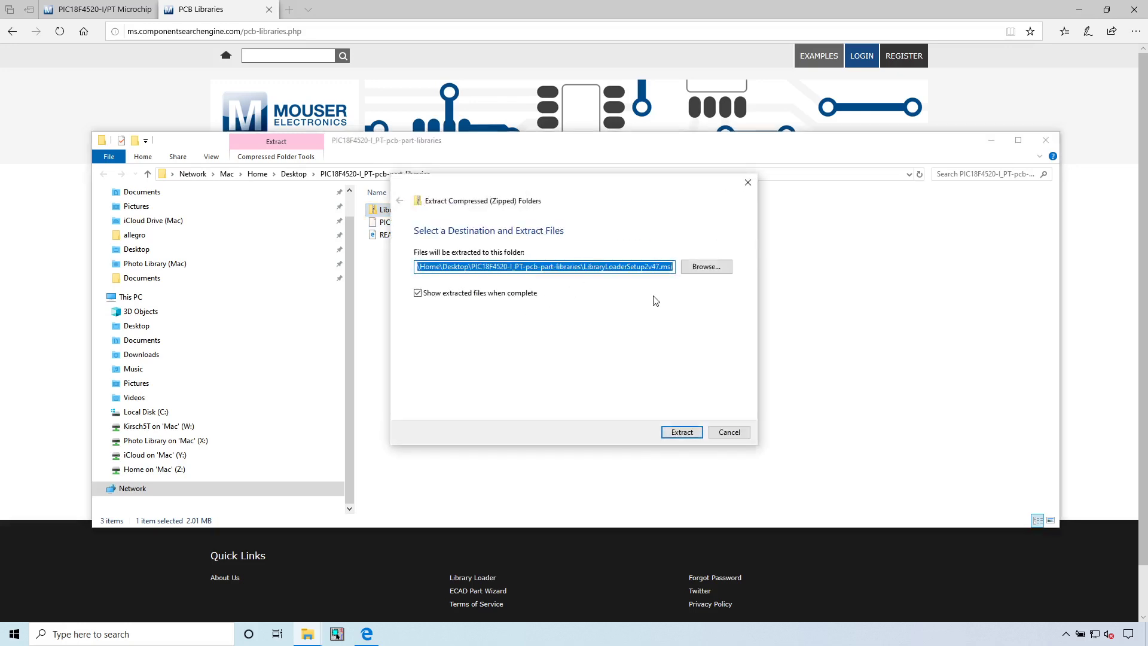
left_click(683, 433)
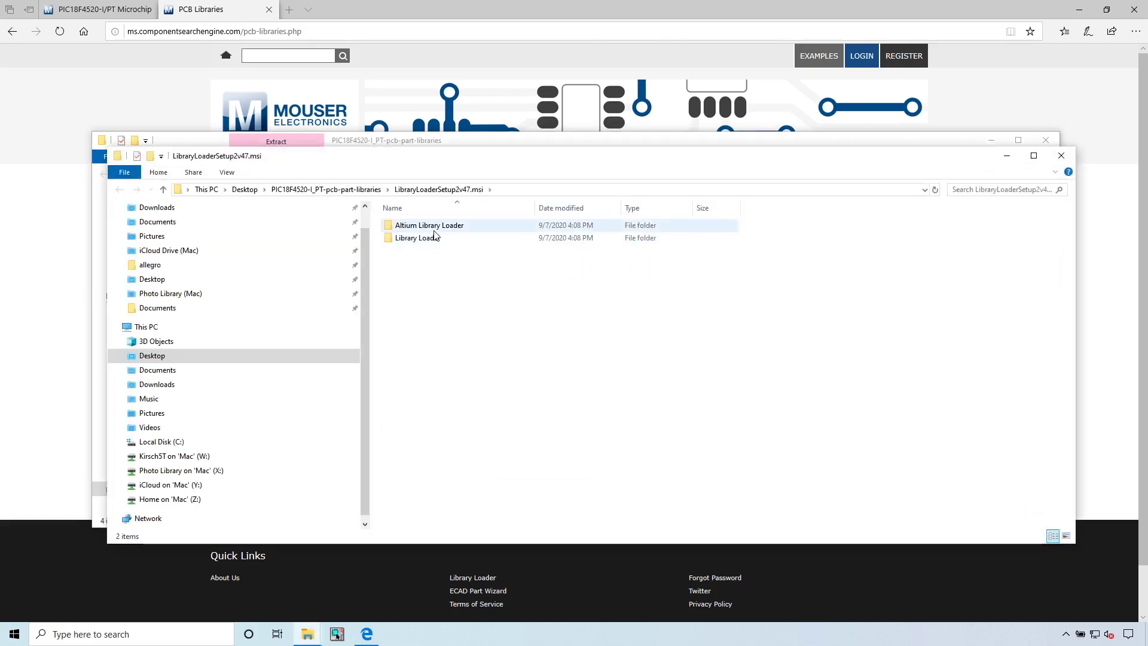
- Start installing LibraryLoaderSetup2v47 from the extracted Library Loader folder
double_click(433, 239)
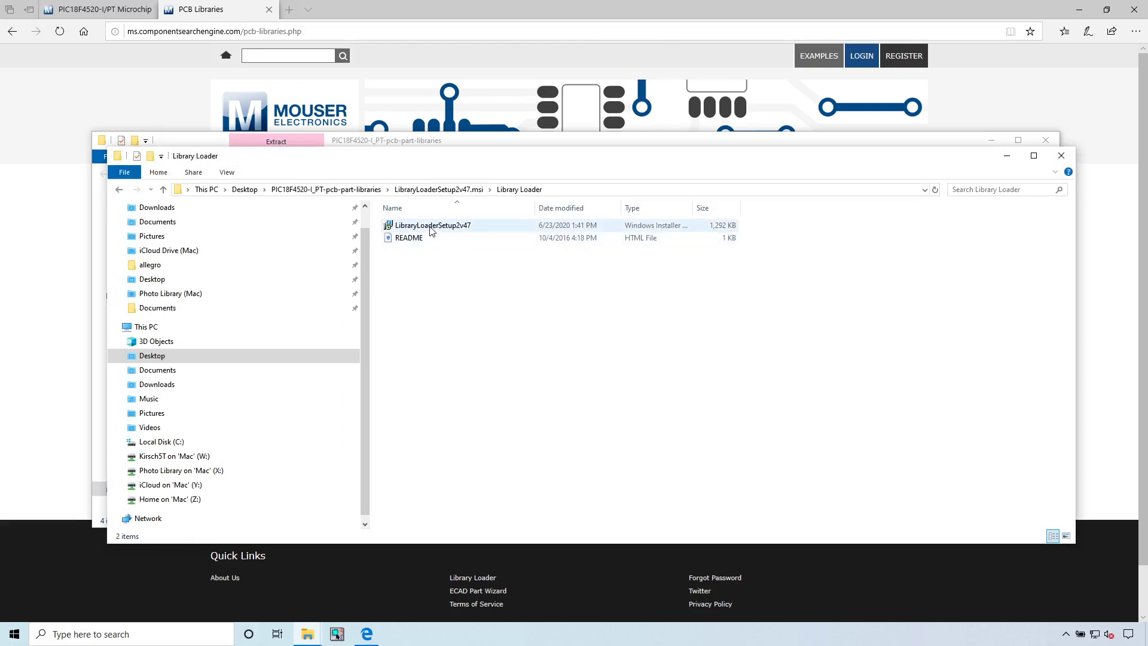
left_click(406, 228)
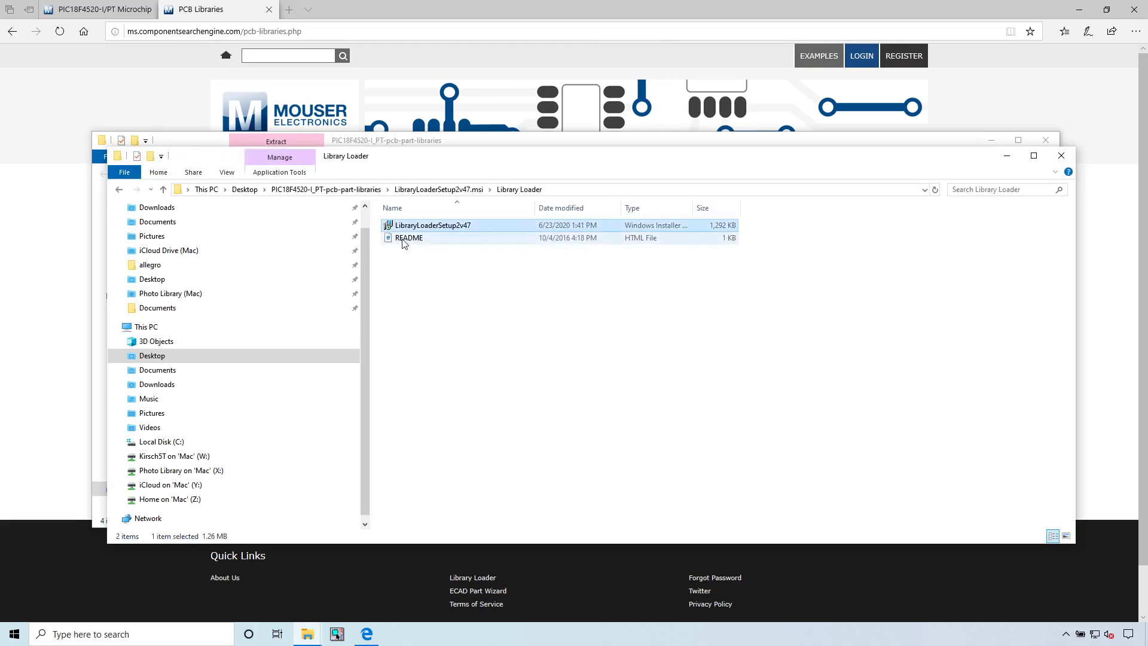
right_click(410, 226)
left_click(459, 240)
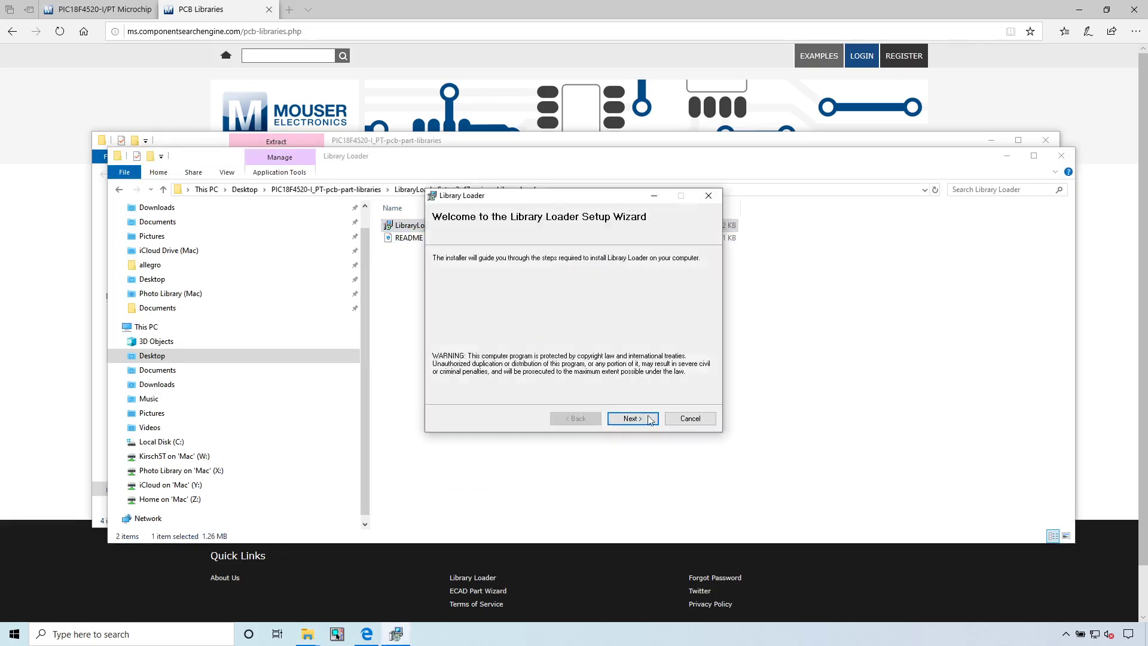
- Install Library Loader into the default SamacSys folder, approving the UAC prompt, and close the wizard
left_click(650, 419)
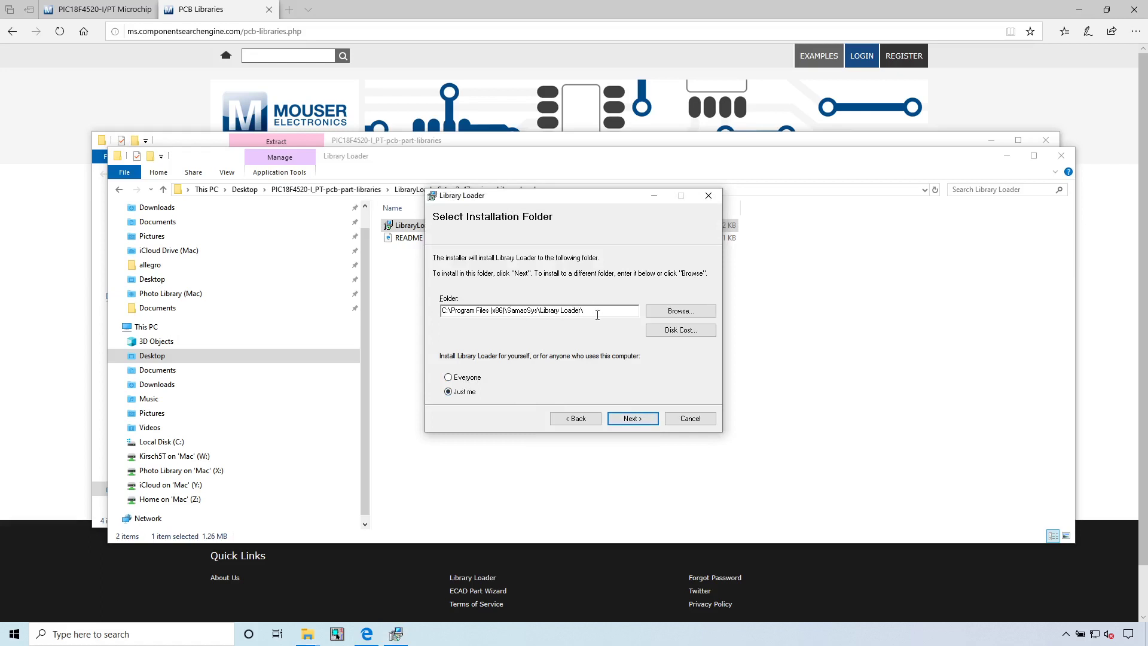
left_click(626, 418)
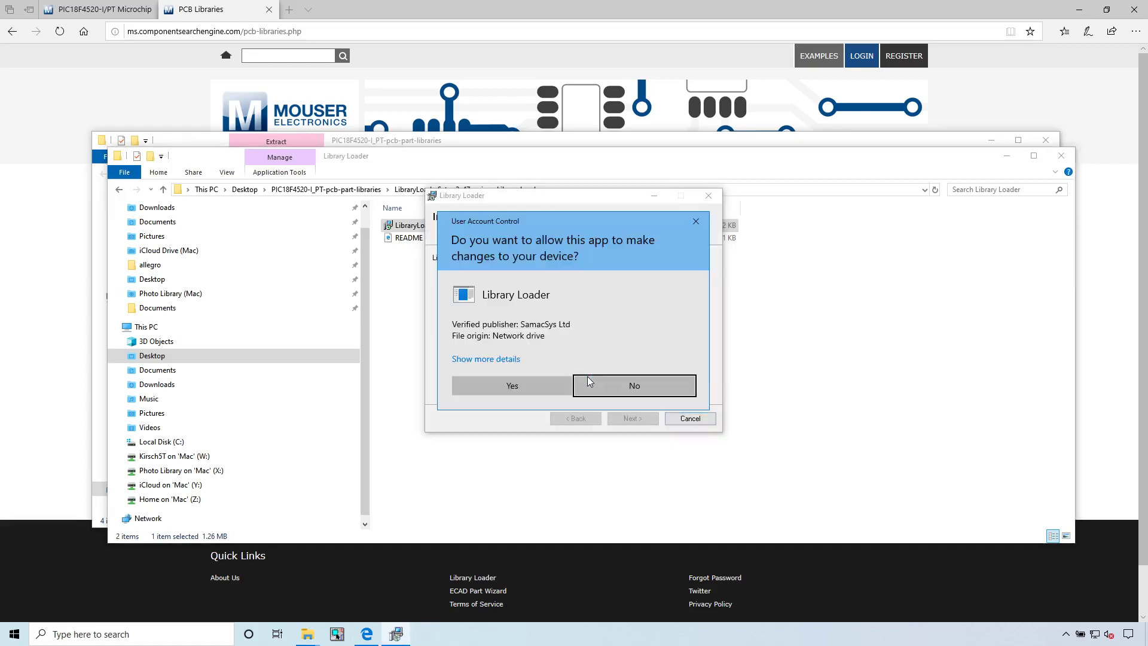
left_click(548, 388)
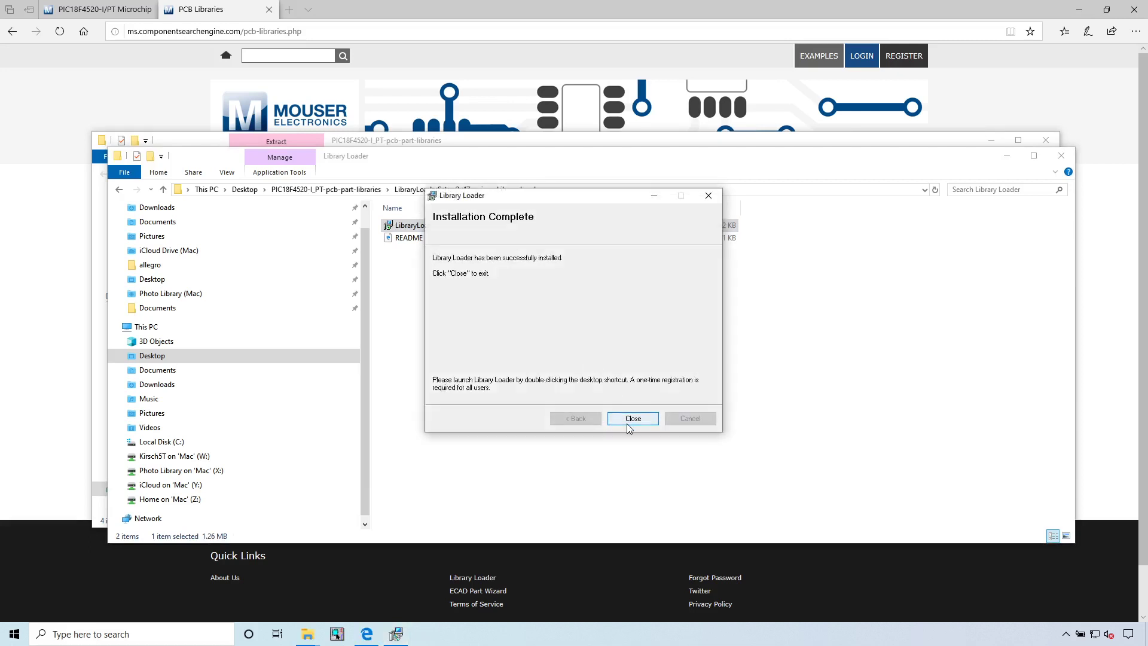
left_click(633, 418)
left_click(484, 284)
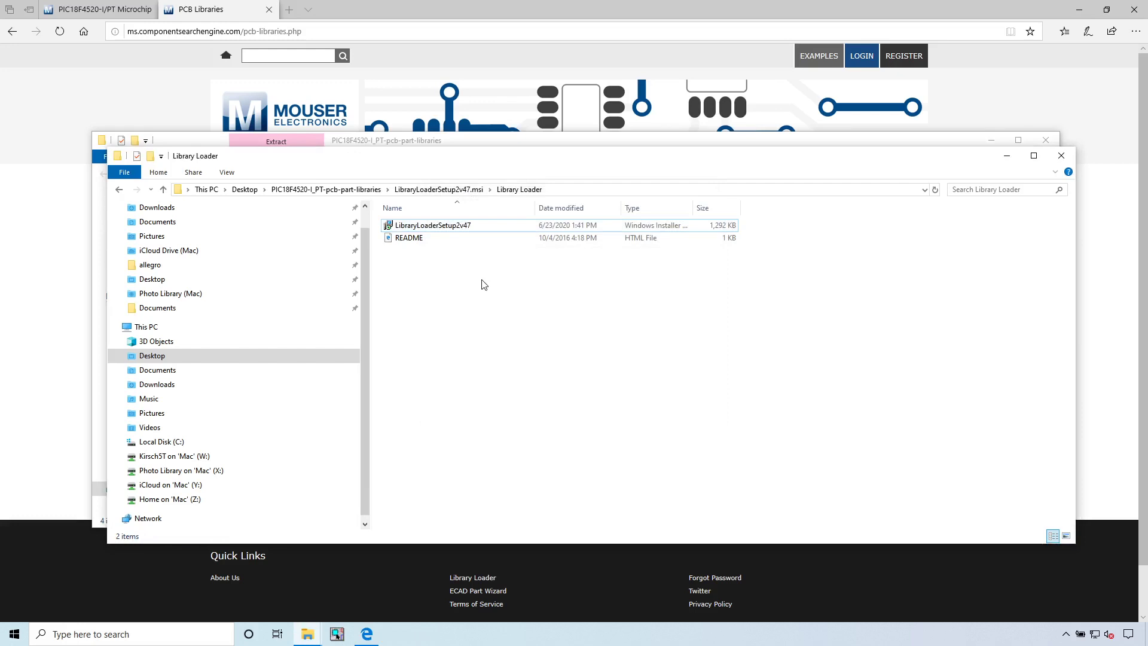
- Open the Library Loader README, launch Library Loader, and browse for a new downloads folder
double_click(442, 238)
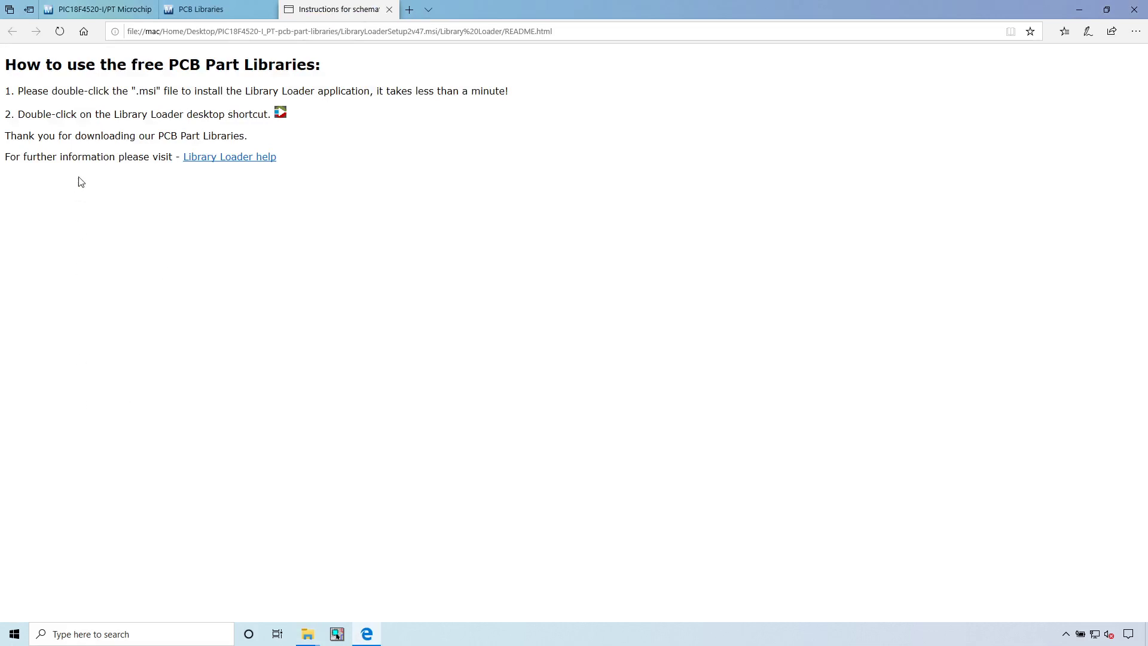
left_click(14, 632)
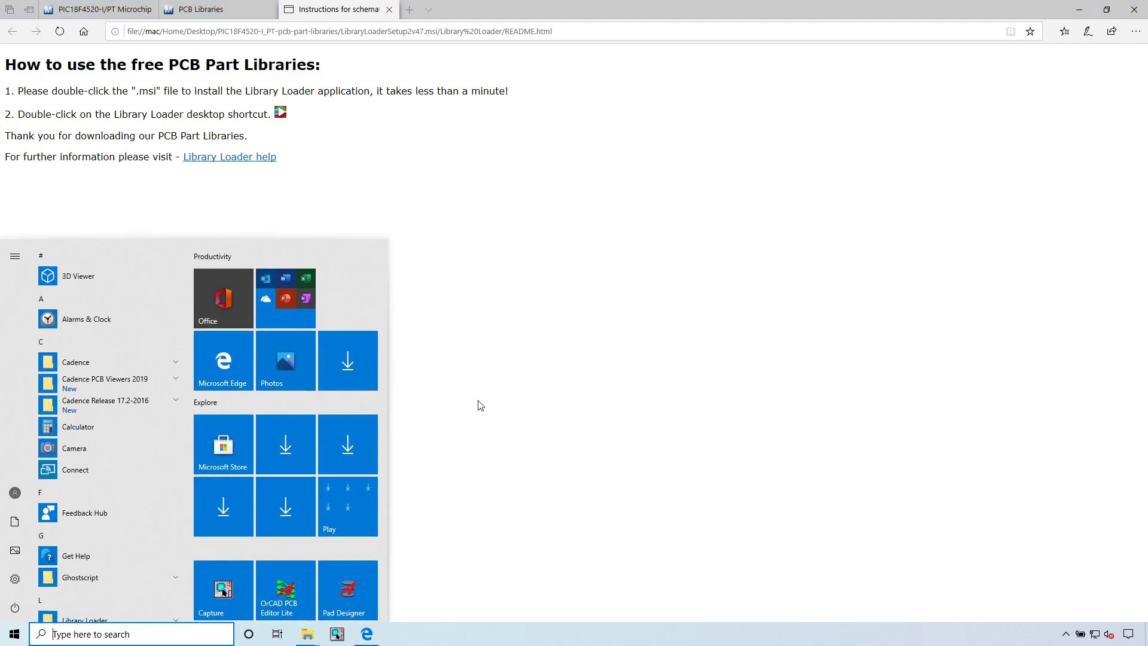
type("library load")
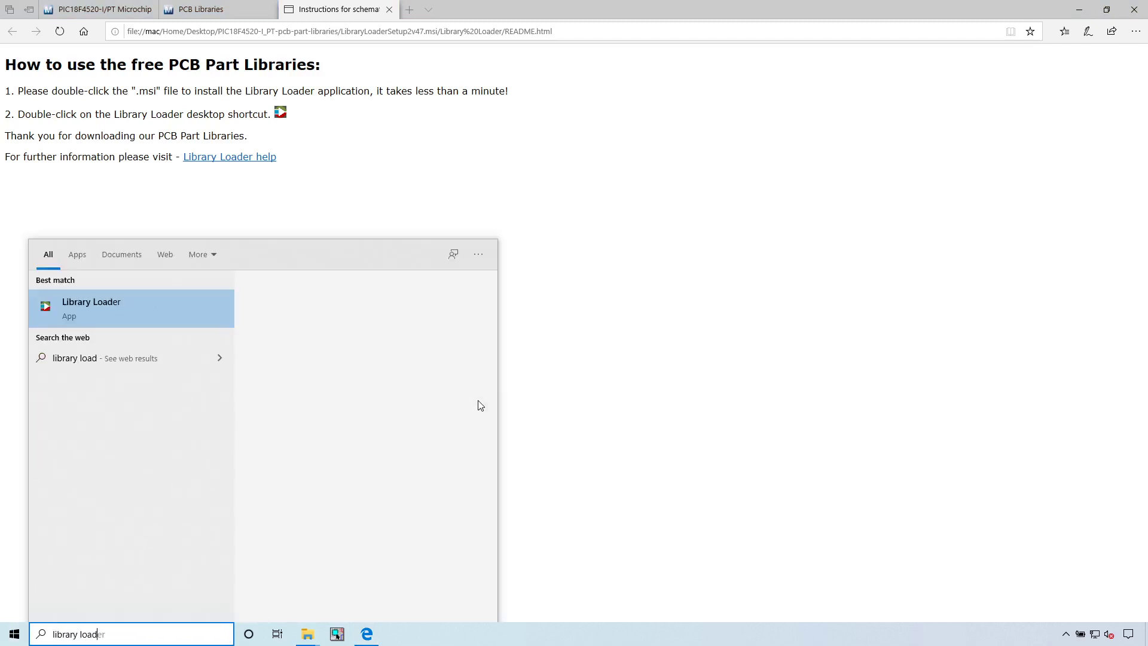
type("er")
key("Return")
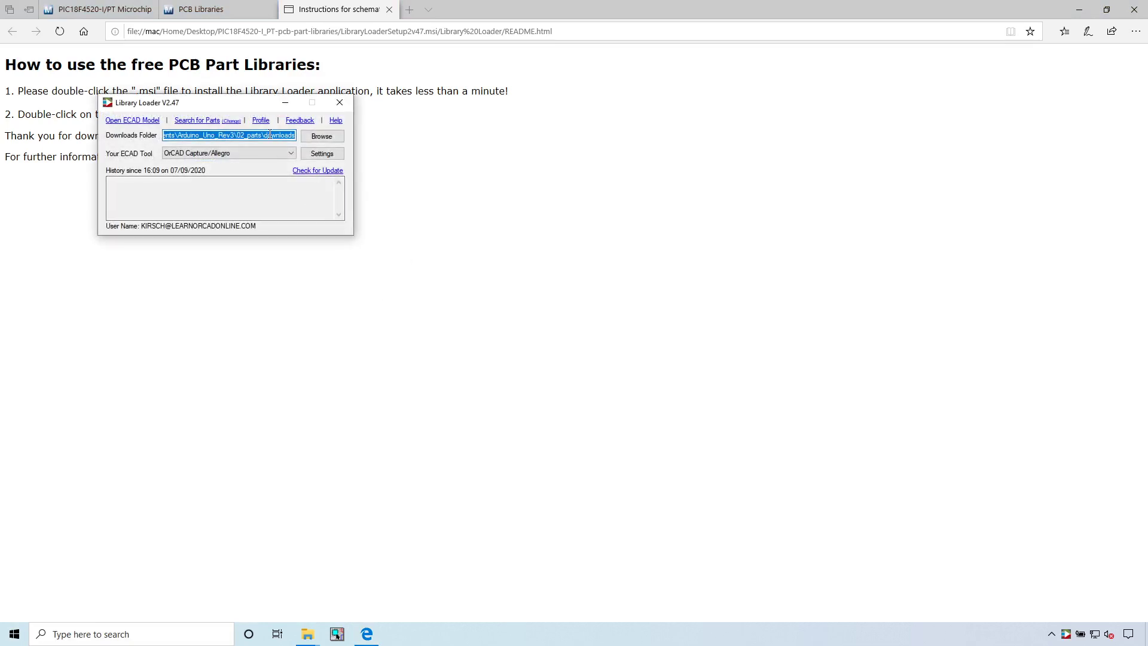
left_click_drag(249, 105, 437, 236)
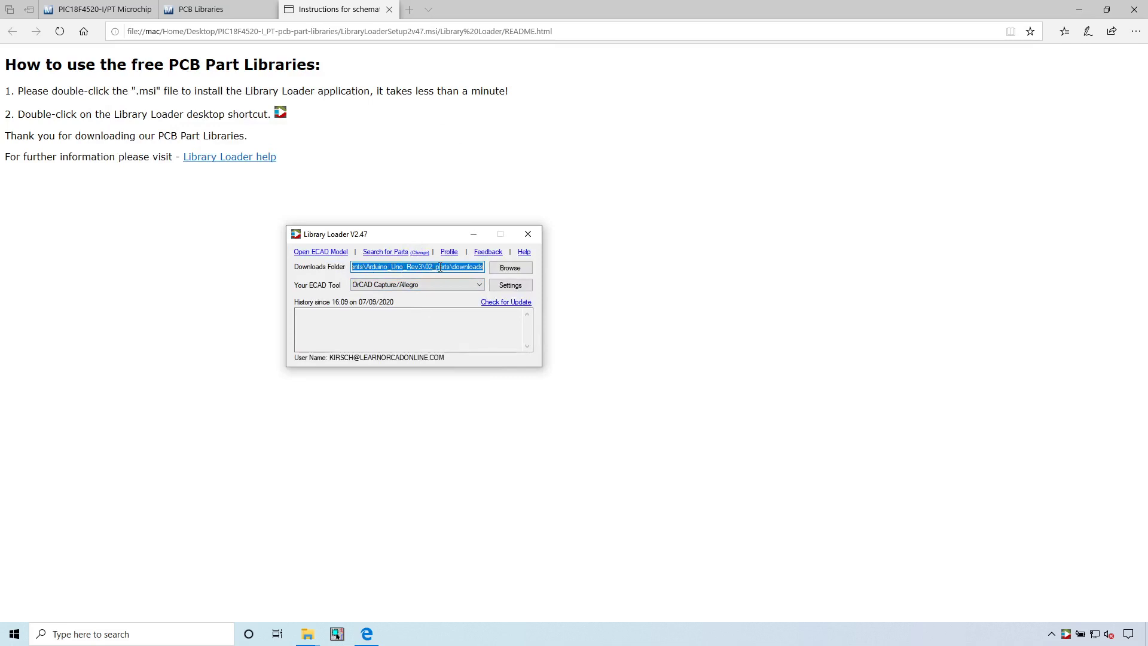
left_click(502, 270)
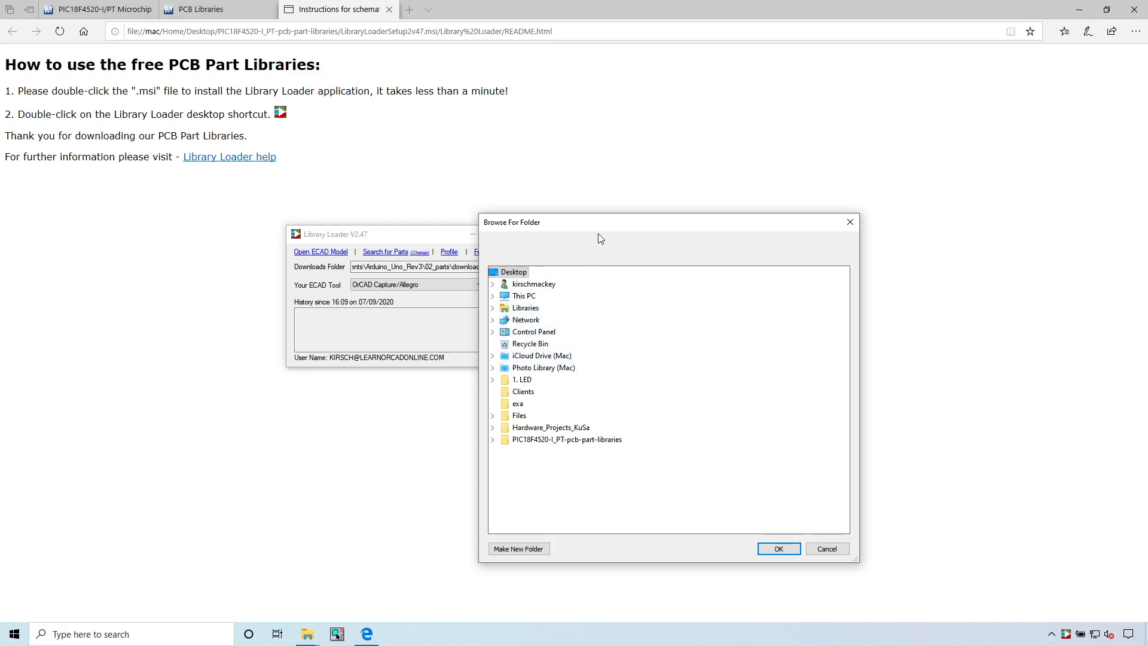
- In Browse For Folder, expand the user profile and open the Documents folder
mouse_move(601, 228)
left_mouse_down()
mouse_move(730, 230)
mouse_move(585, 224)
left_mouse_up()
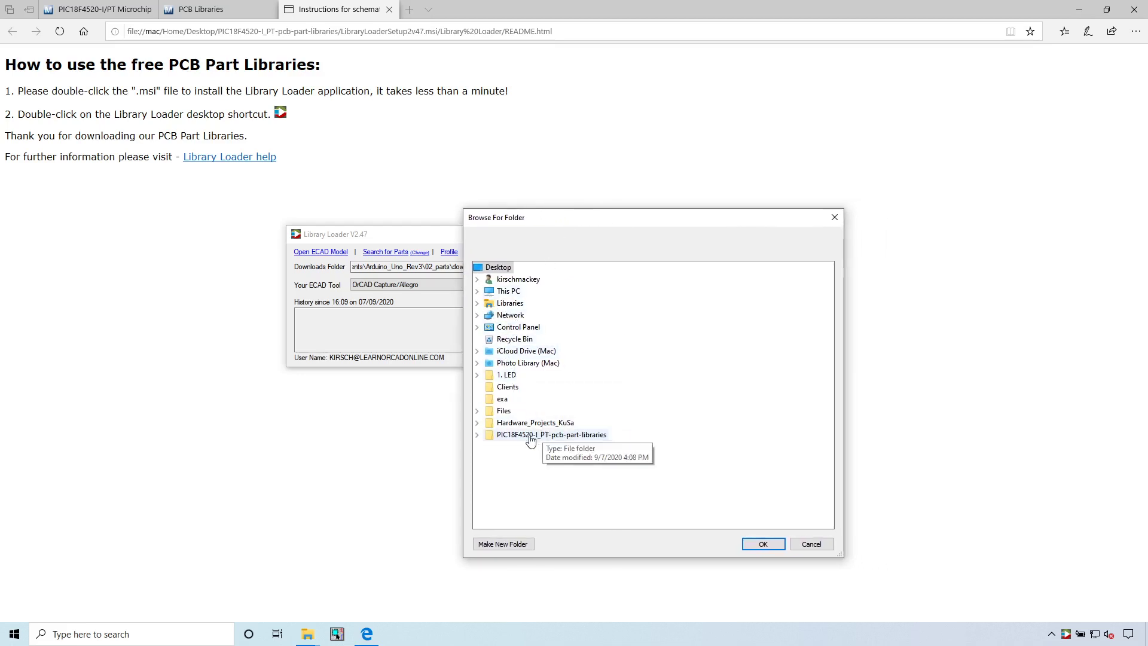
left_click(477, 423)
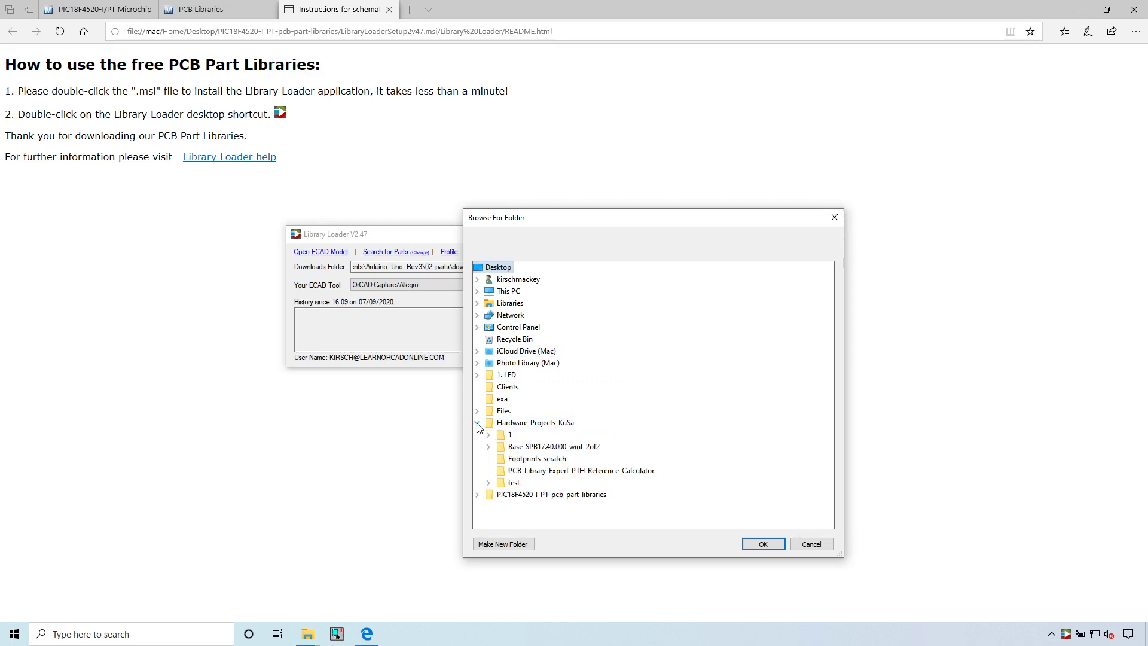
left_click(477, 423)
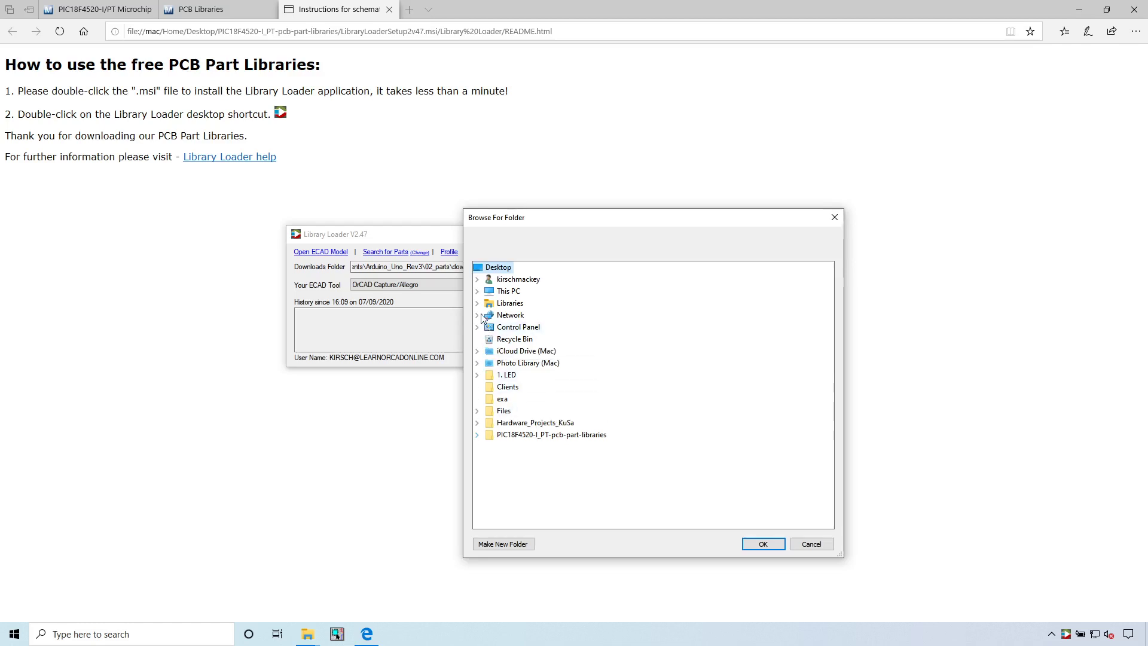
left_click(477, 280)
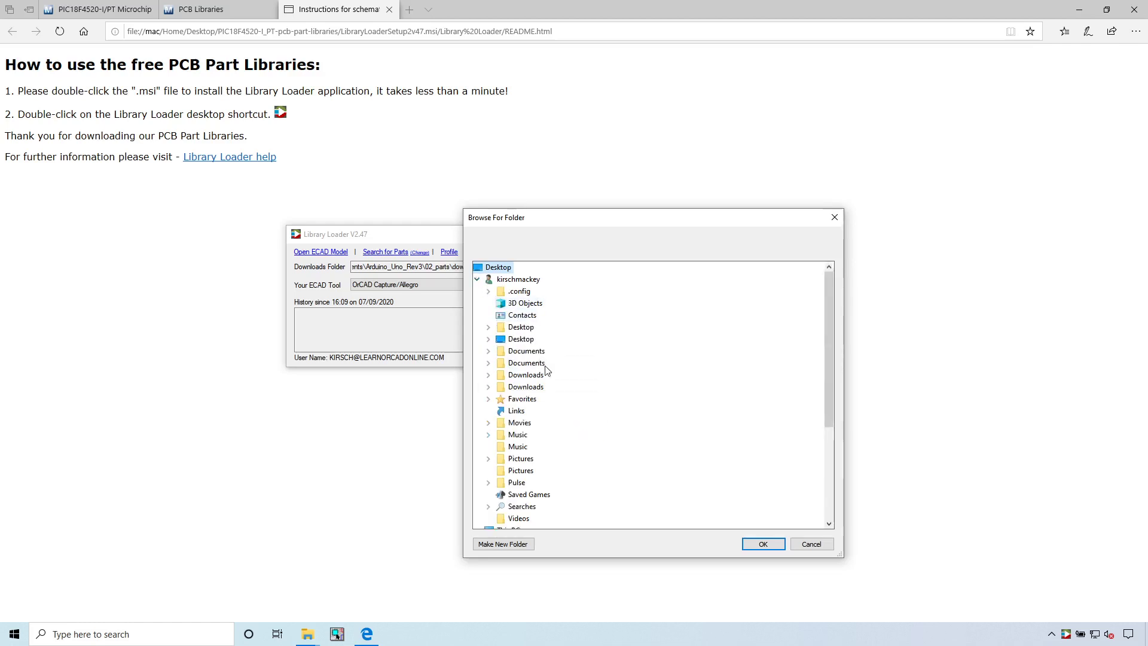
double_click(503, 353)
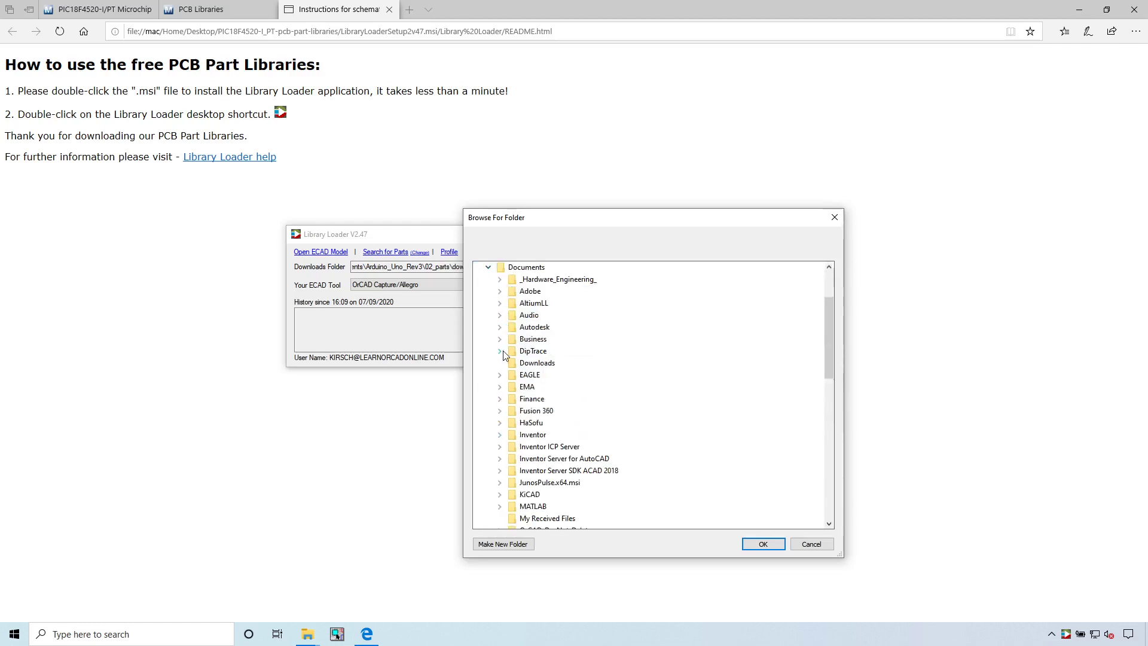
left_click(488, 267)
double_click(504, 279)
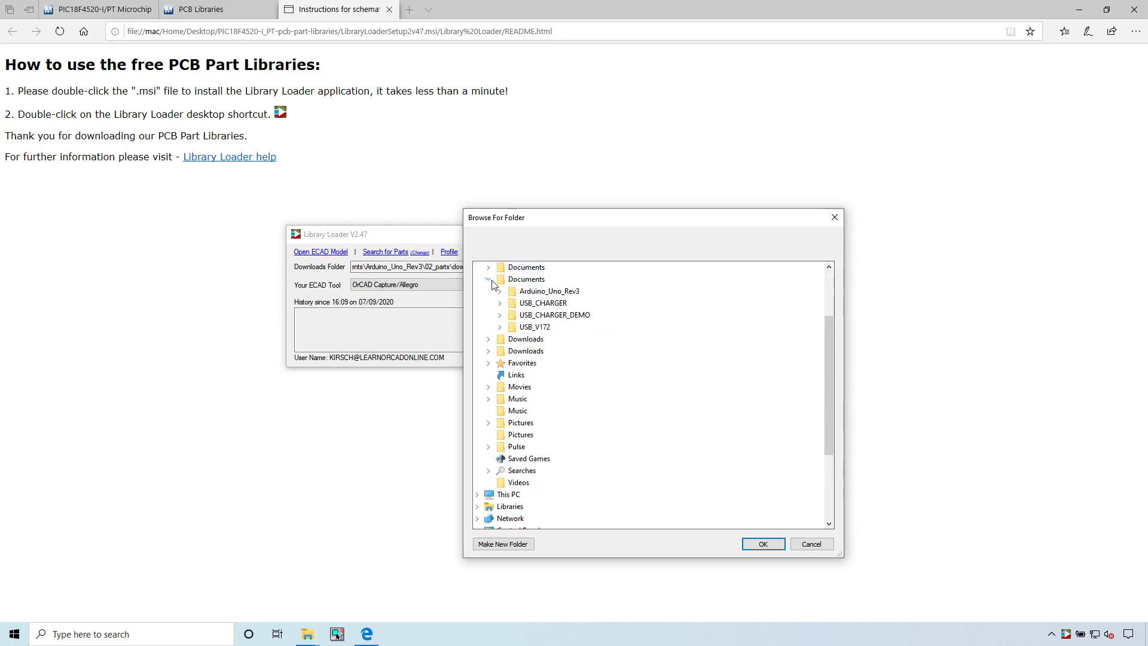
- Create a hardware\parts folder inside Documents and accept it as the downloads location
left_click(503, 544)
type("hardware")
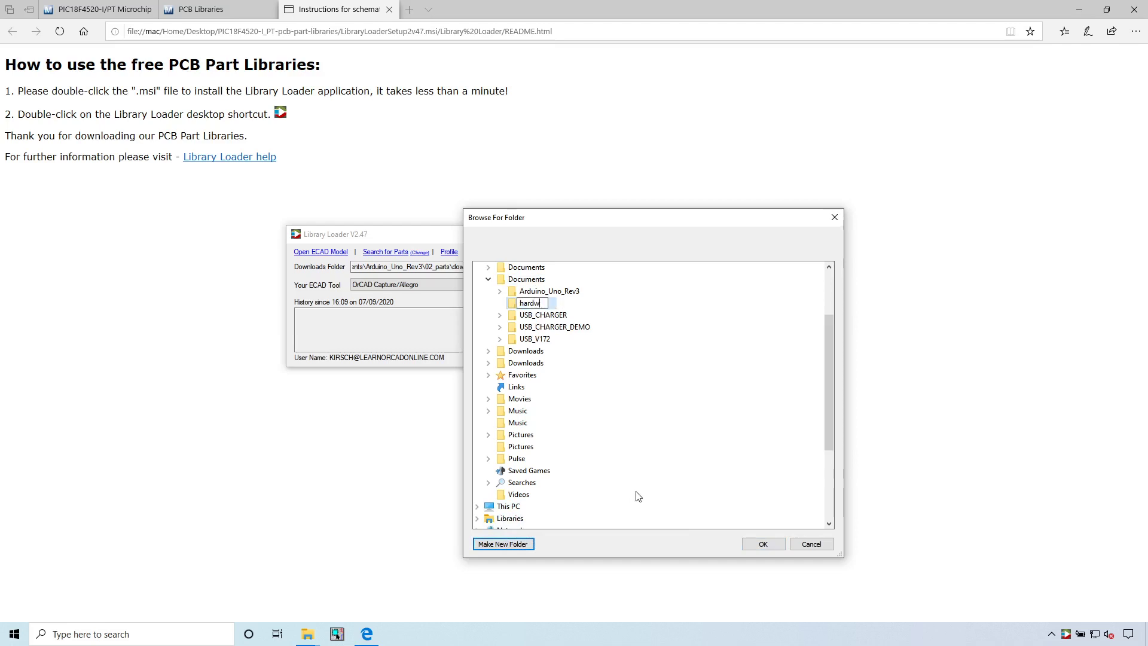
key("Return")
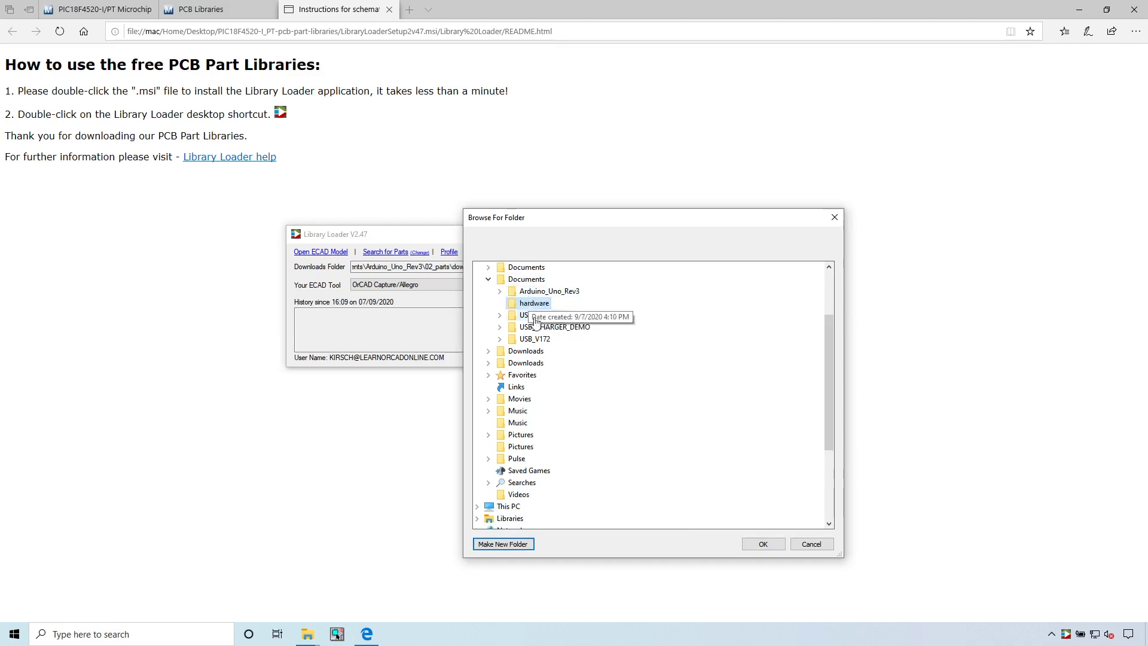
left_click(502, 544)
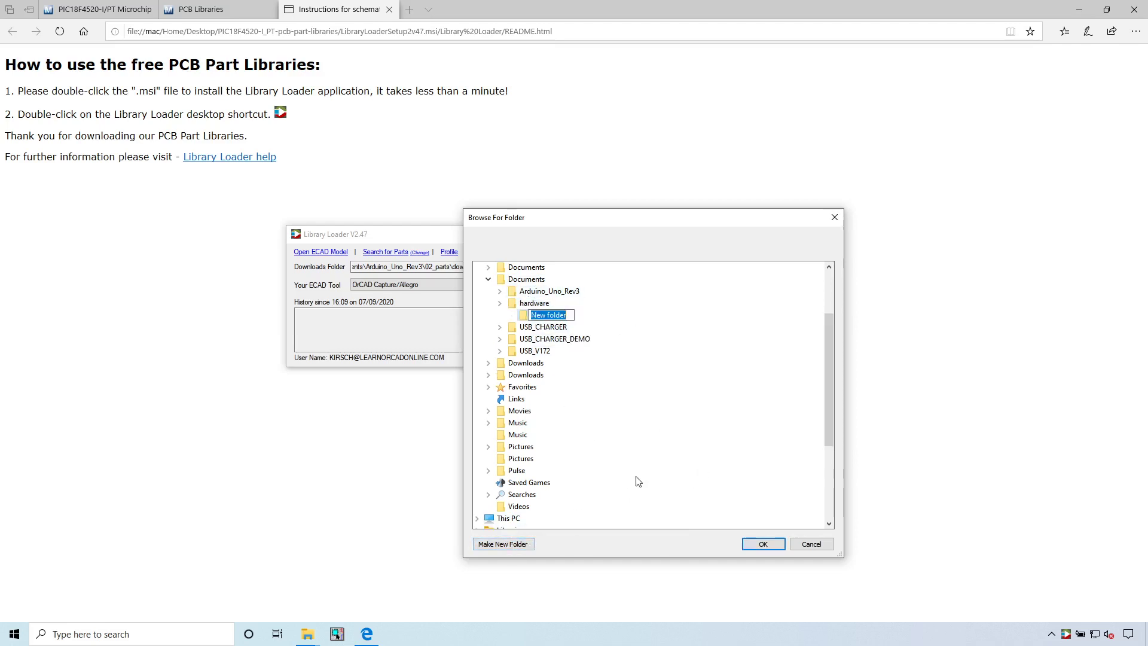
type("parts")
key("Return")
left_click(765, 544)
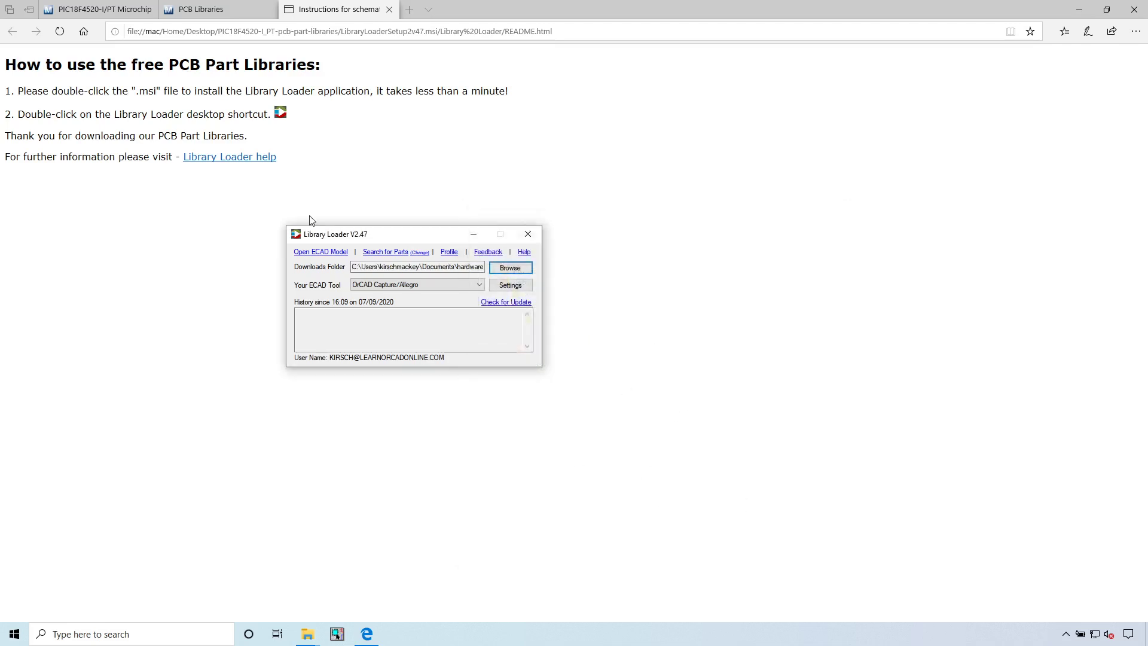
left_click(427, 287)
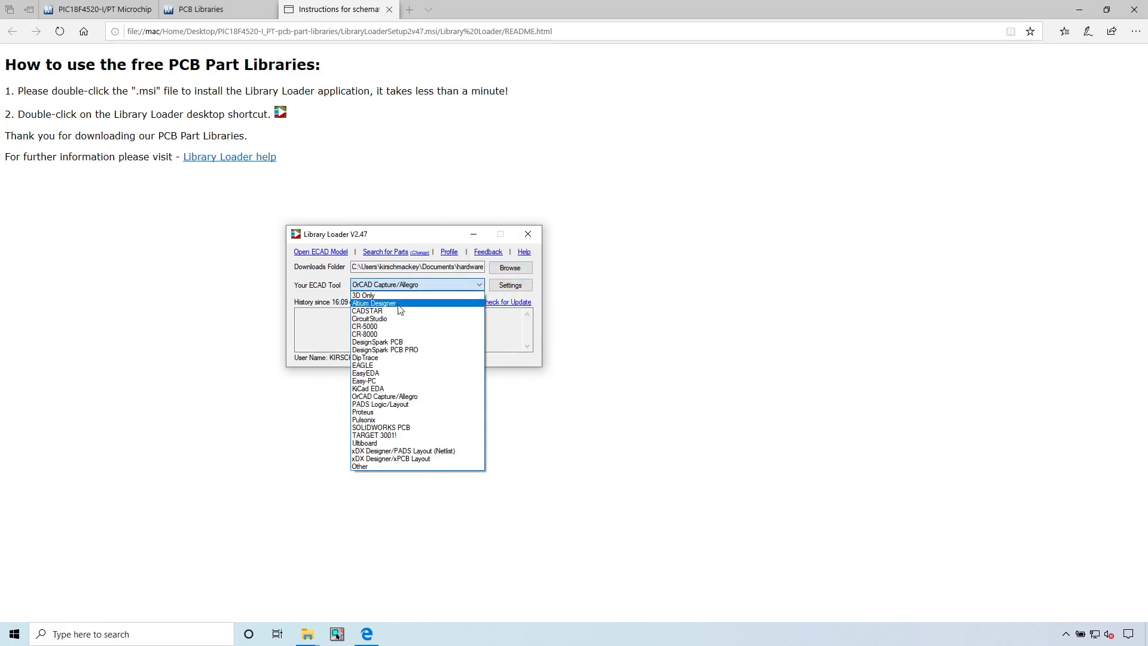
left_click(388, 397)
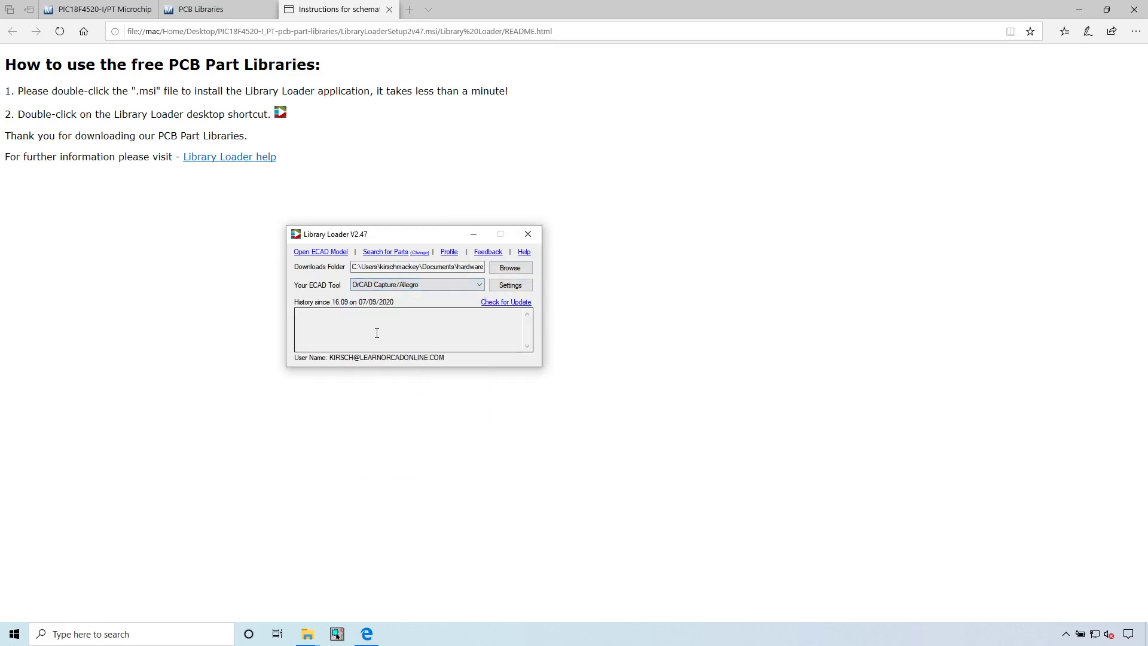
left_click(406, 314)
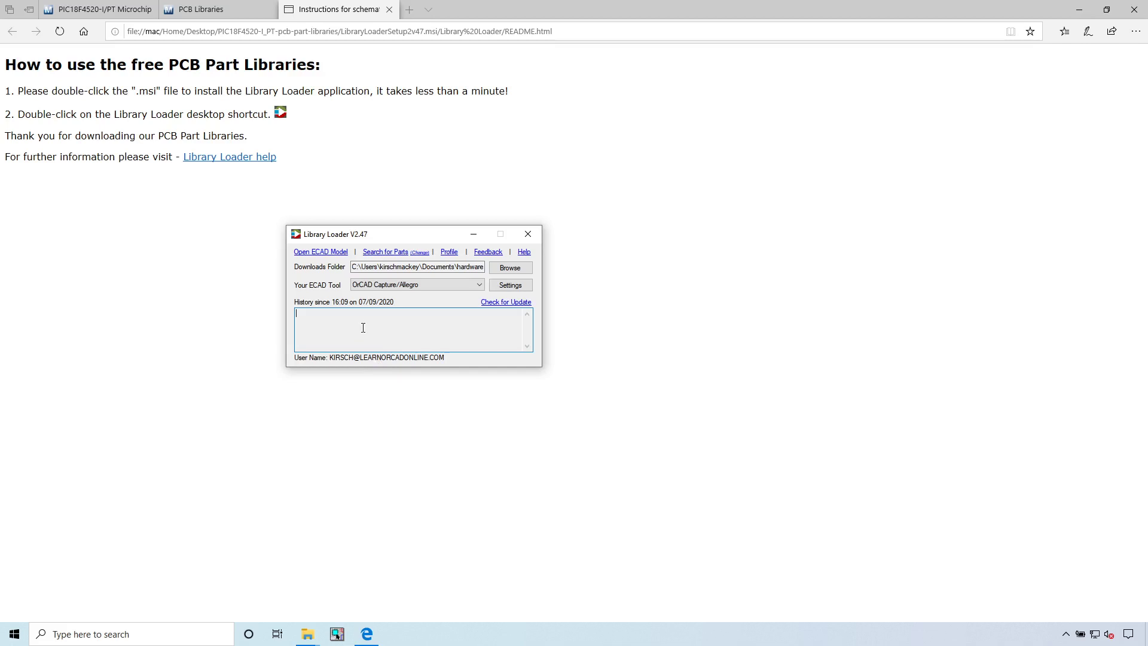
- Load the PIC18F4520-I_PT .epw file from Desktop\PIC18F4520-I_PT-pcb-part-libraries into Library Loader
left_click(322, 252)
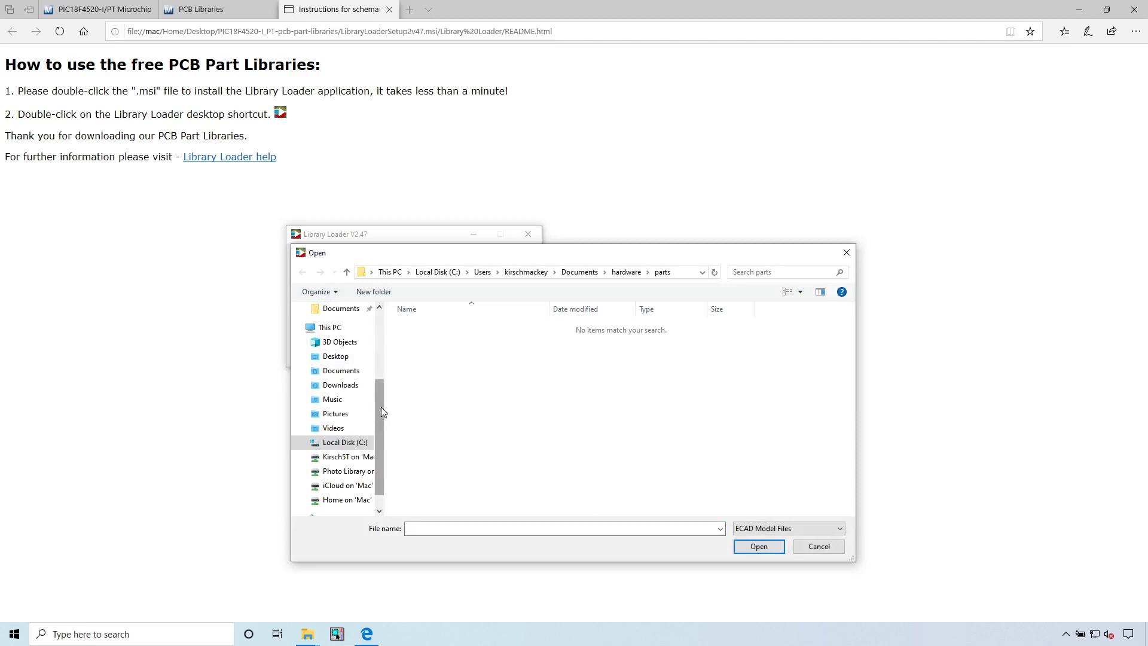
scroll(381, 406, "up", 3)
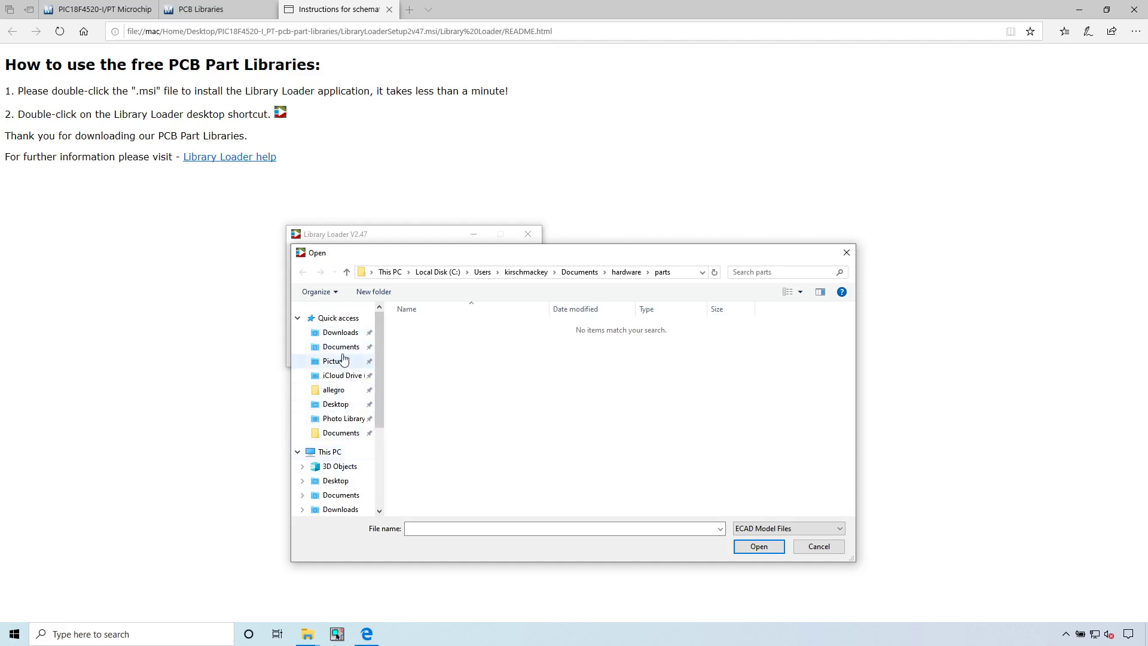
left_click(335, 481)
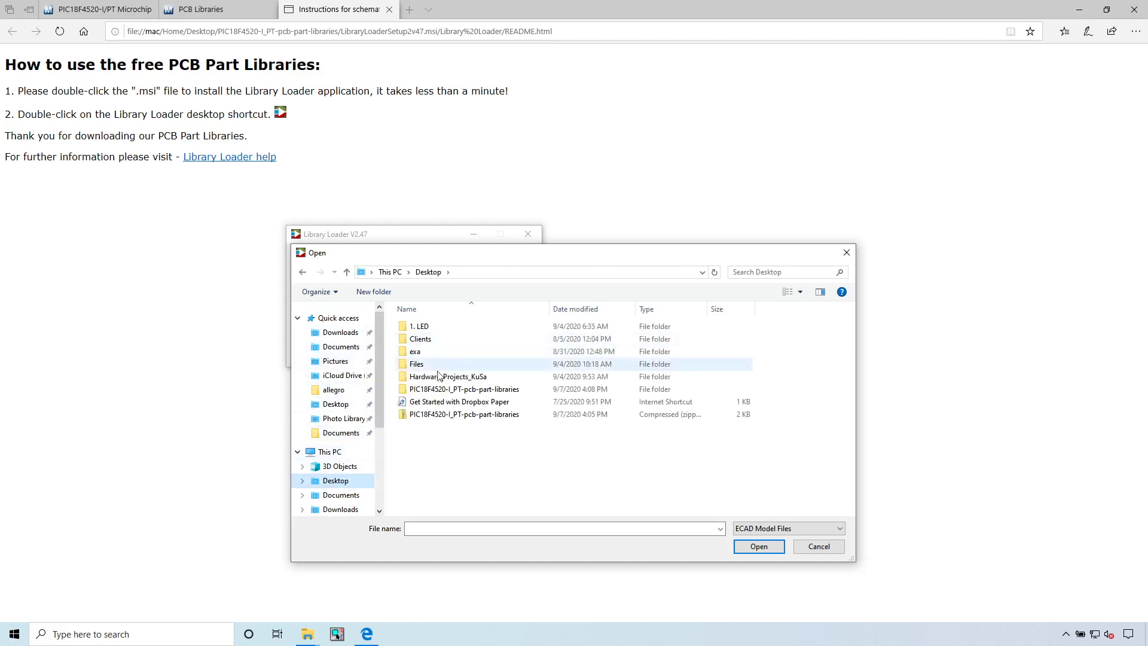
left_click(449, 390)
double_click(450, 389)
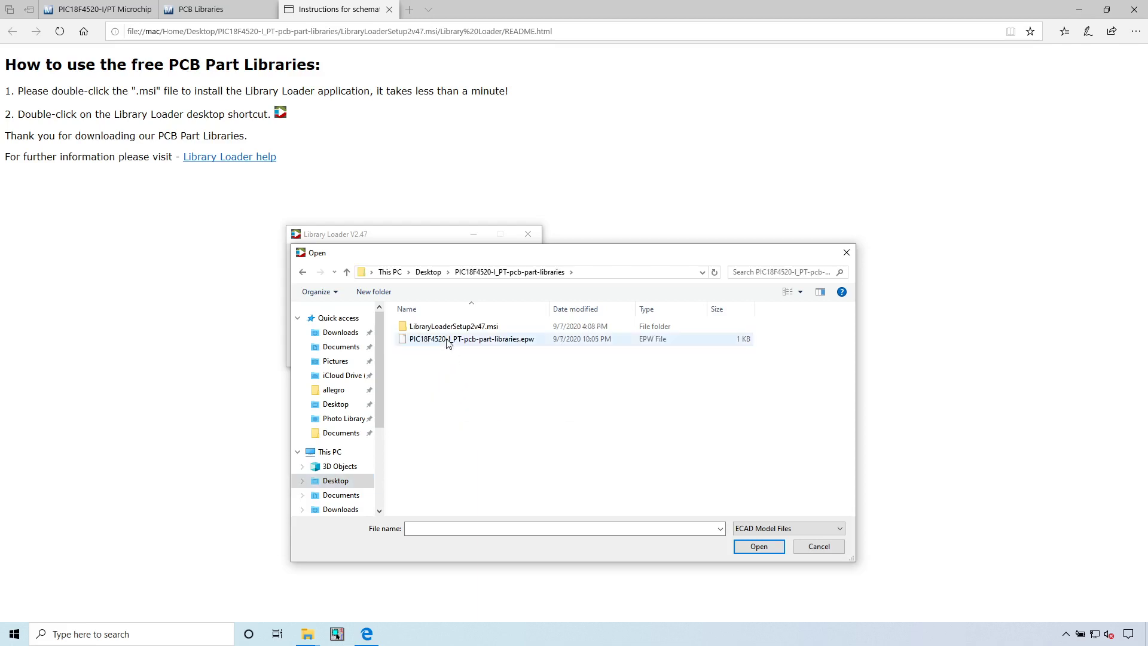
double_click(455, 327)
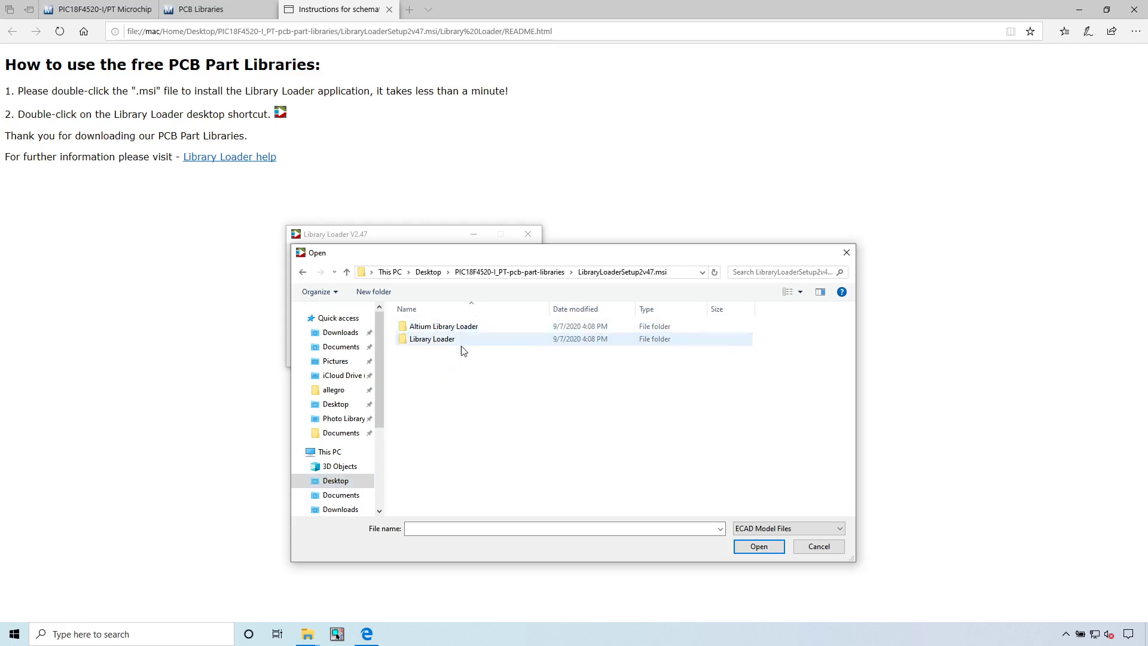
left_click(520, 272)
left_click(515, 339)
left_click(758, 547)
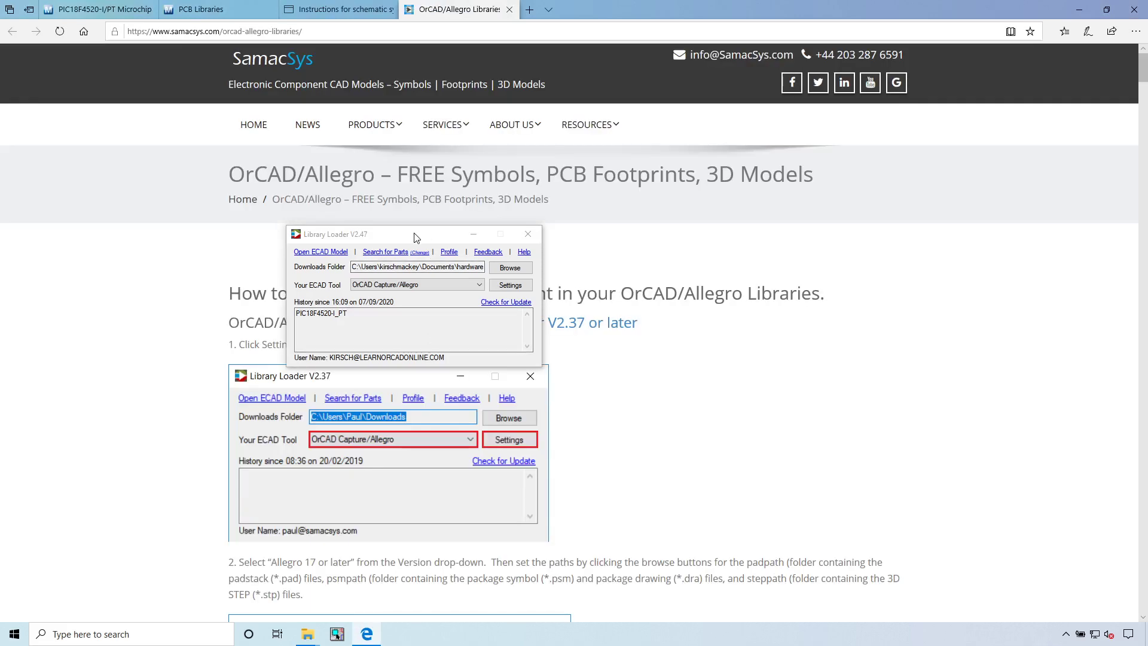
- Move Library Loader aside and scroll the SamacSys OrCAD/Allegro instructions down to the padpath settings
left_click_drag(417, 237, 802, 239)
scroll(503, 383, "down", 5)
scroll(507, 378, "down", 6)
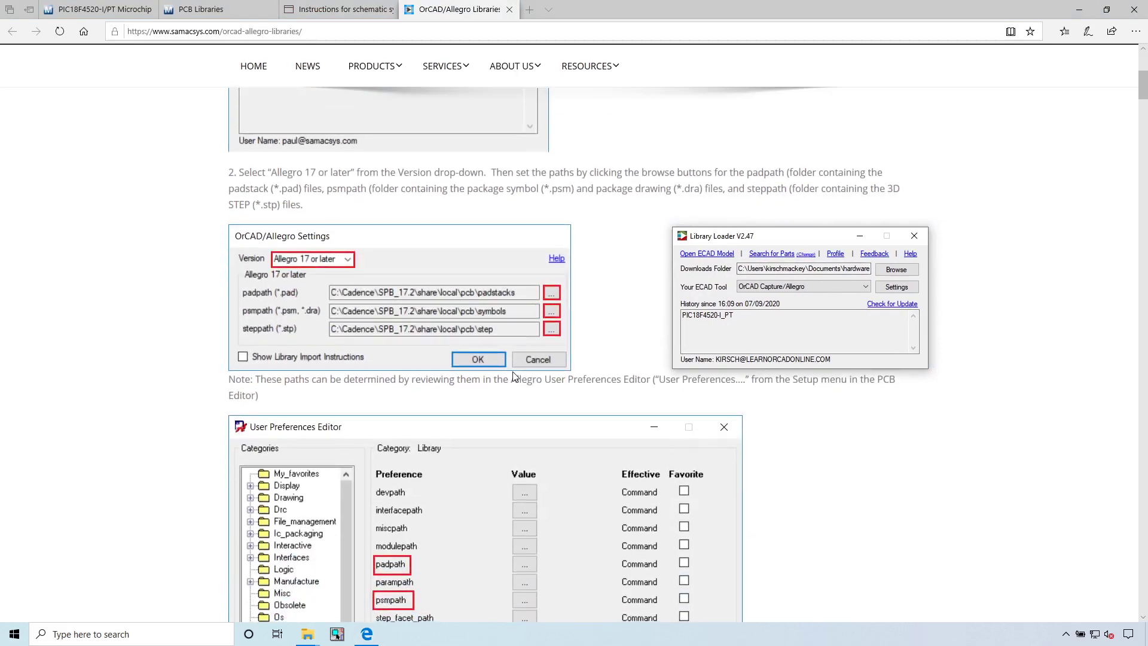
scroll(512, 371, "down", 10)
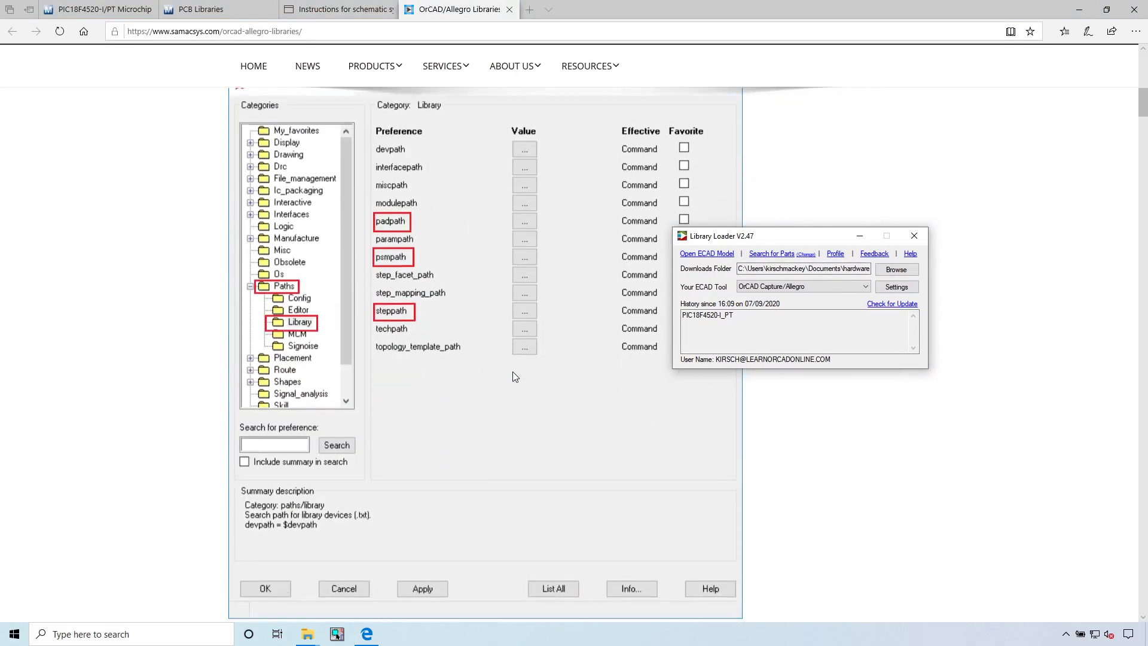
scroll(512, 375, "down", 20)
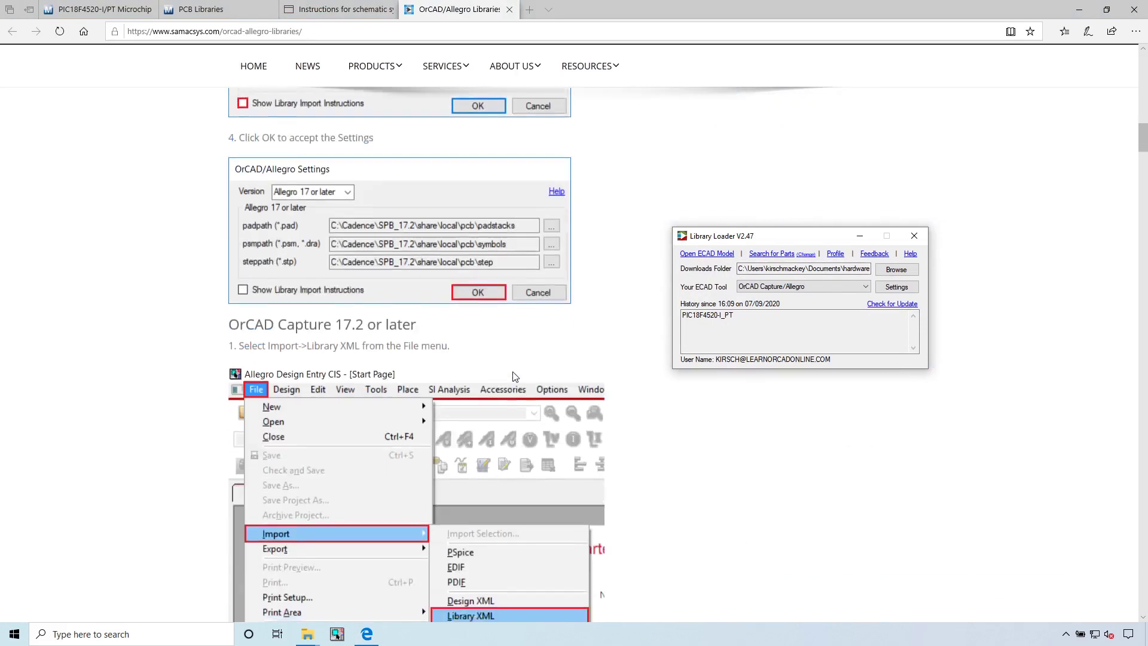
scroll(513, 376, "down", 20)
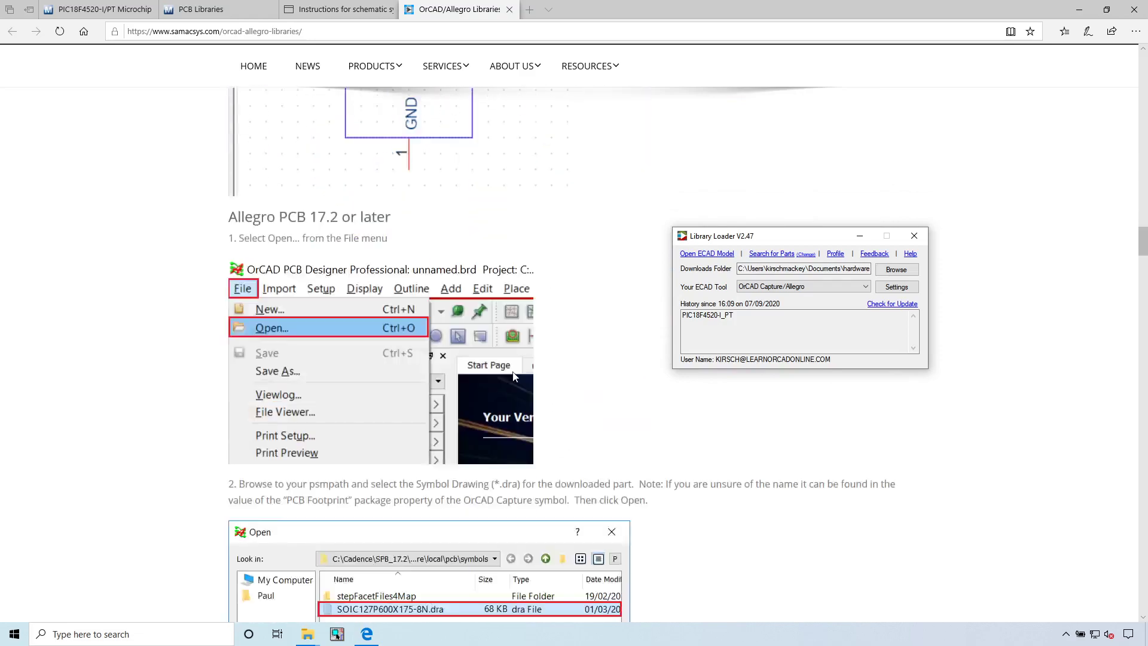
scroll(515, 376, "down", 20)
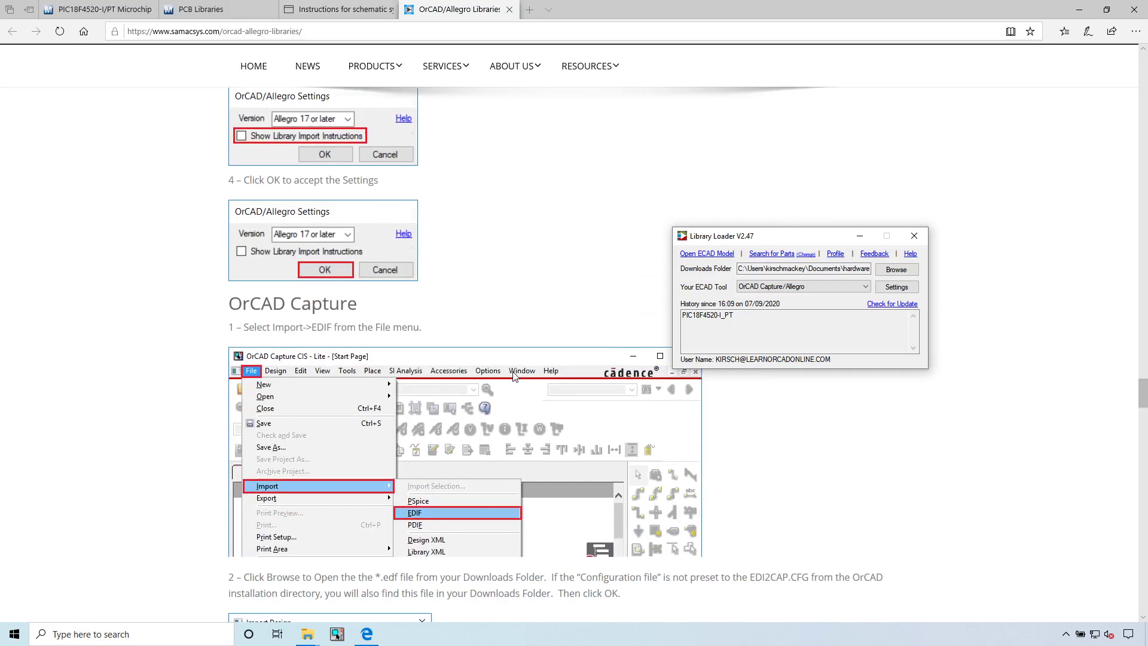
scroll(513, 375, "down", 20)
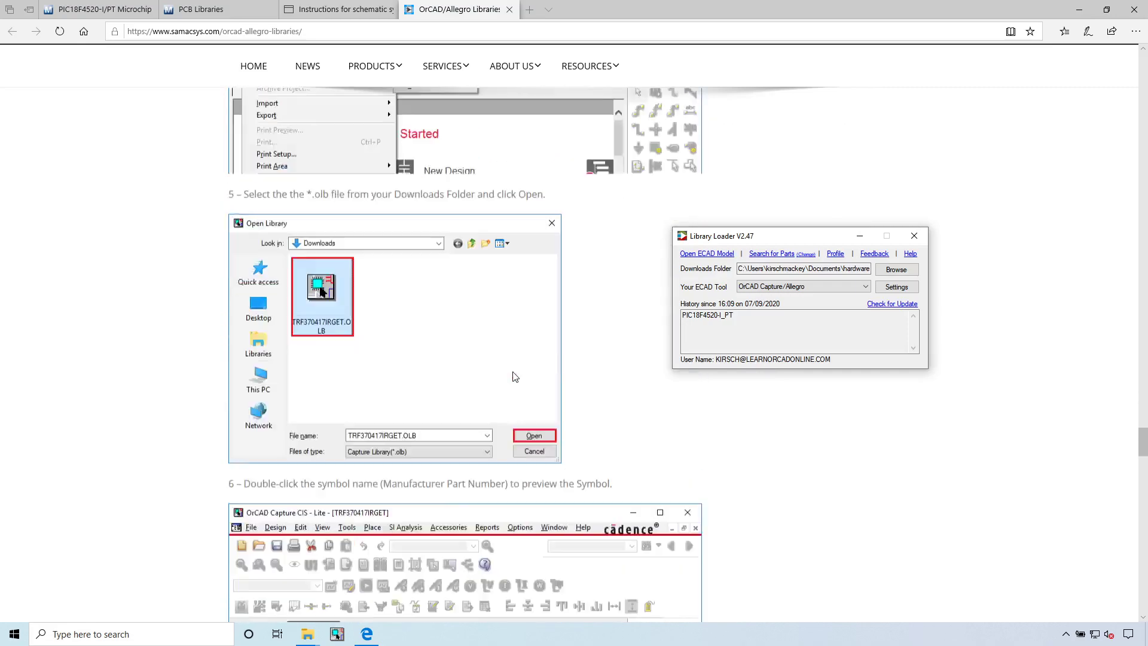
scroll(515, 376, "down", 10)
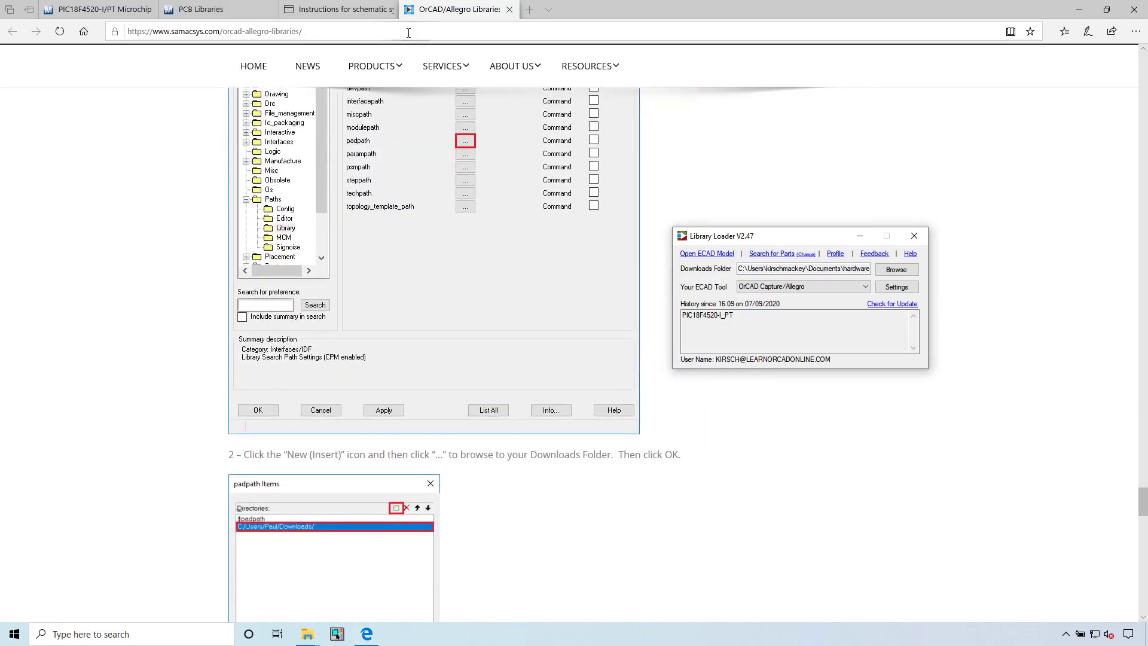
- Dismiss the address-bar suggestions and show the open File Explorer windows
left_click(409, 32)
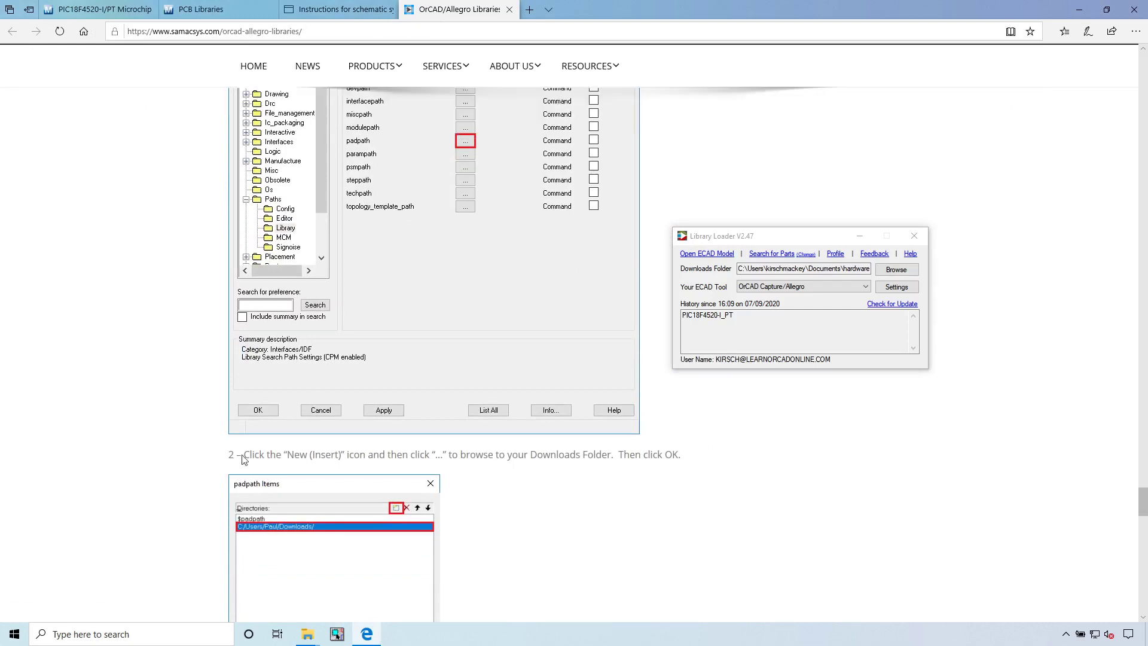
left_click(39, 141)
left_click(307, 634)
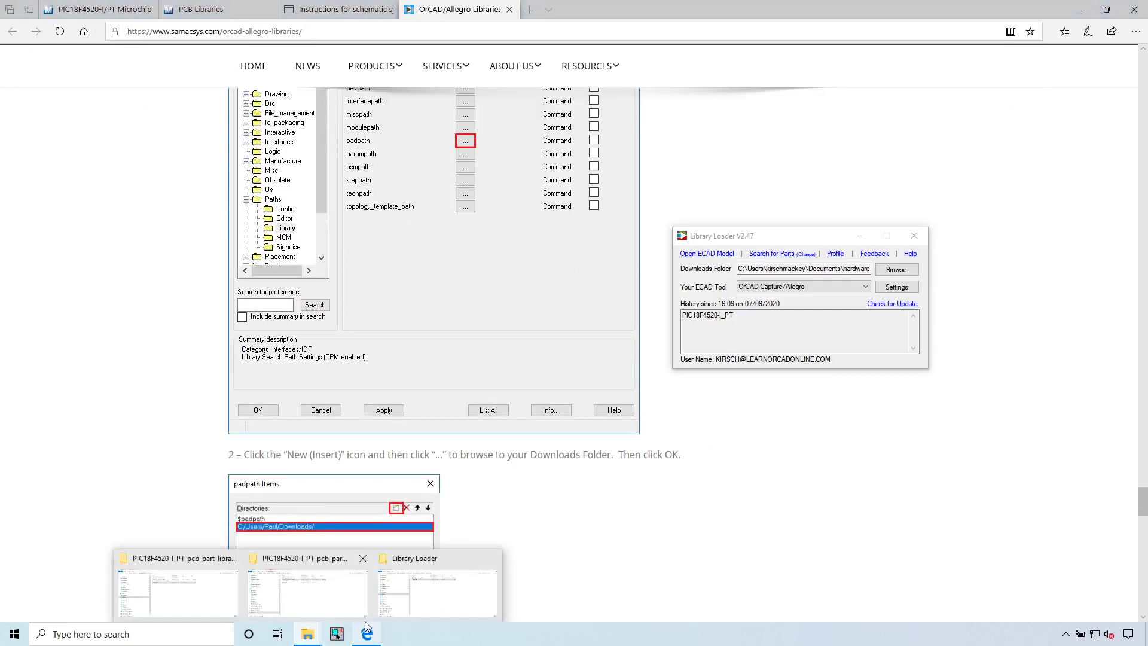
- Open Documents\hardware\parts in File Explorer to view the five downloaded PIC18F4520-I_PT files
left_click(345, 600)
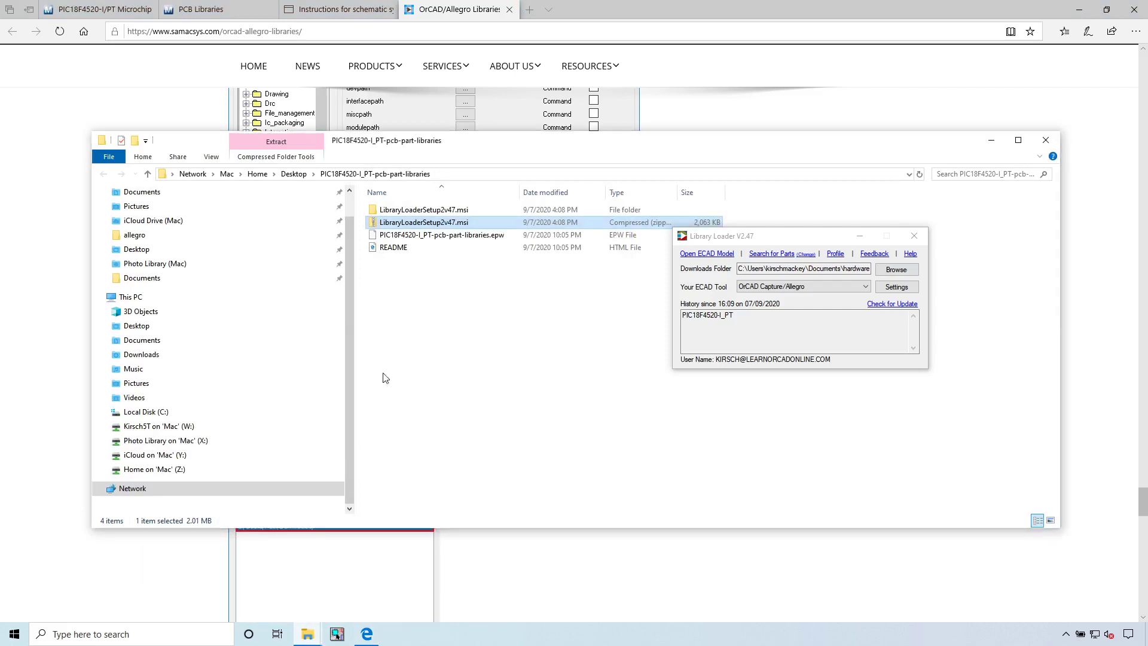
left_click(217, 279)
double_click(411, 222)
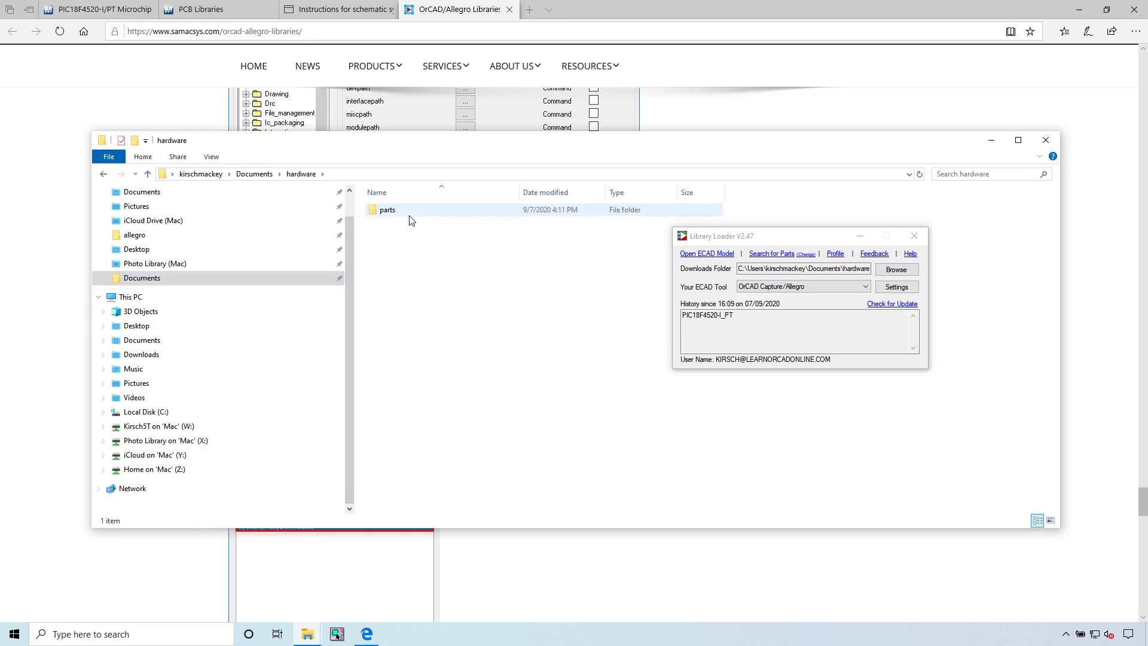
double_click(409, 214)
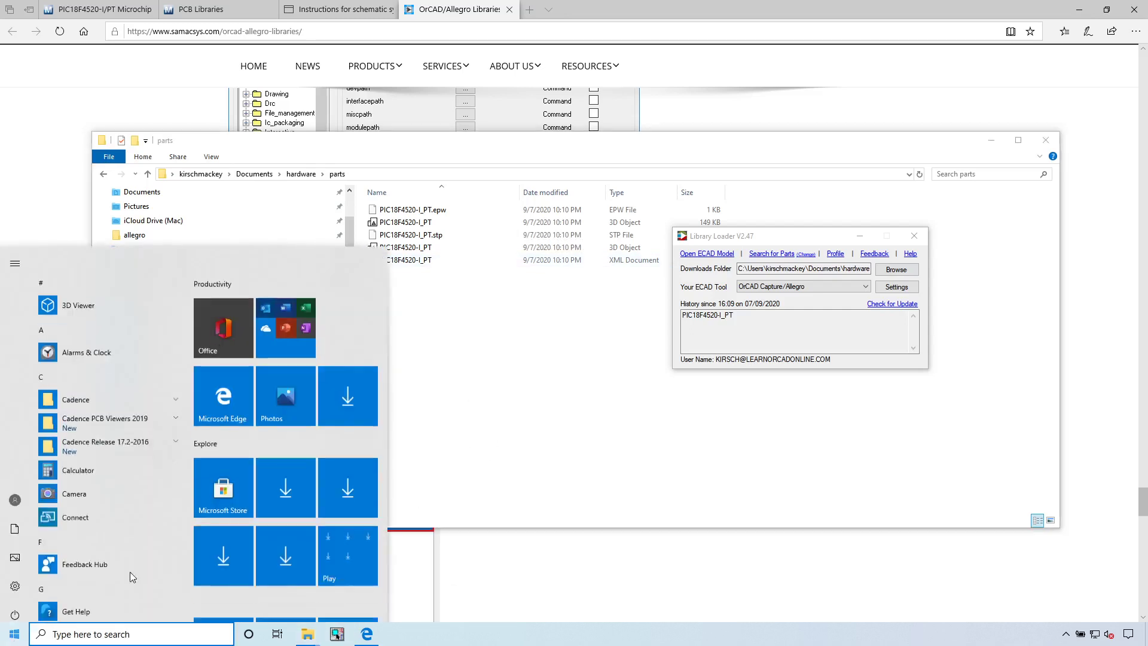
left_click(14, 633)
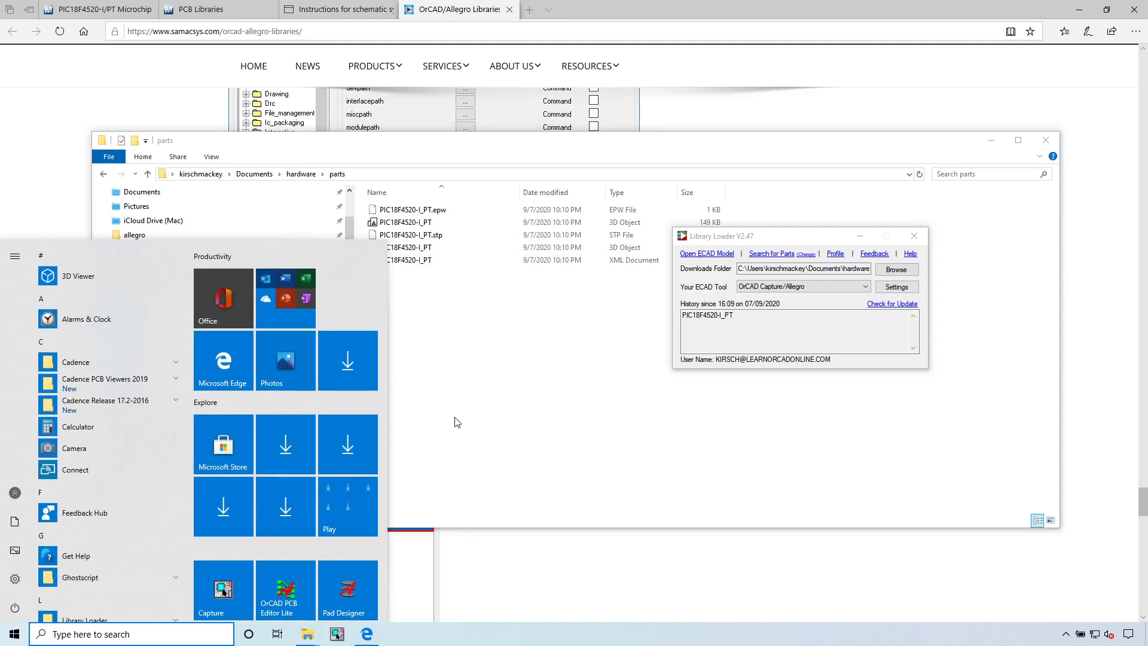
left_click(476, 392)
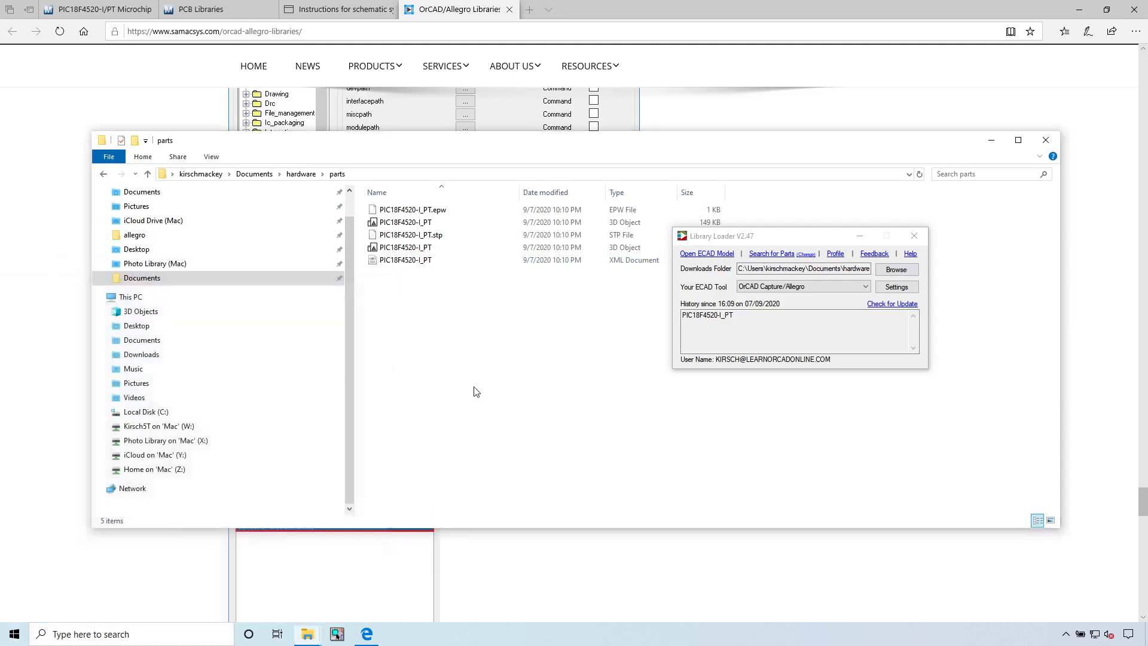
- Bring back the SamacSys OrCAD/Allegro Libraries page in Edge and find the Allegro padpath instructions, moving Library Loader aside
left_click(36, 289)
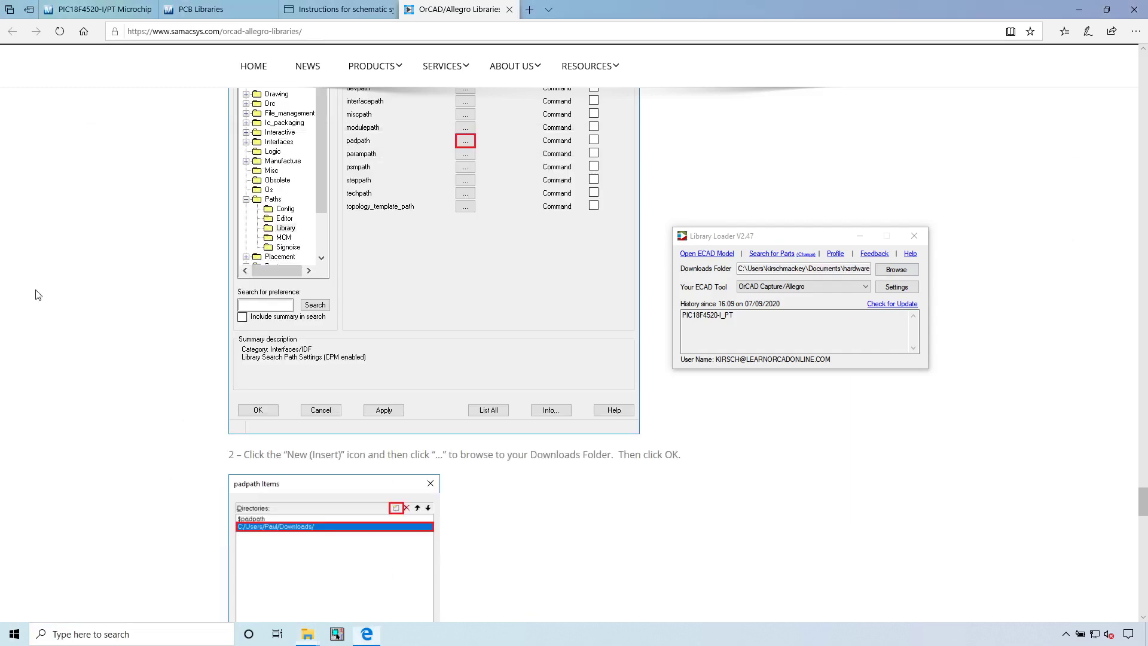
scroll(159, 299, "up", 15)
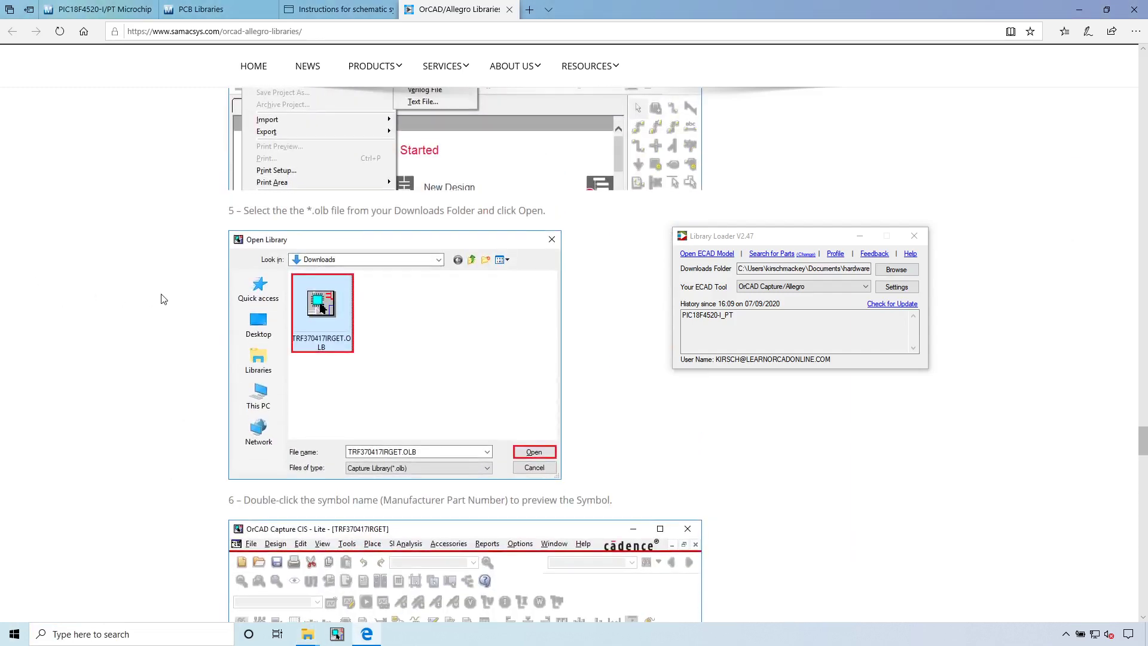
scroll(161, 299, "up", 3)
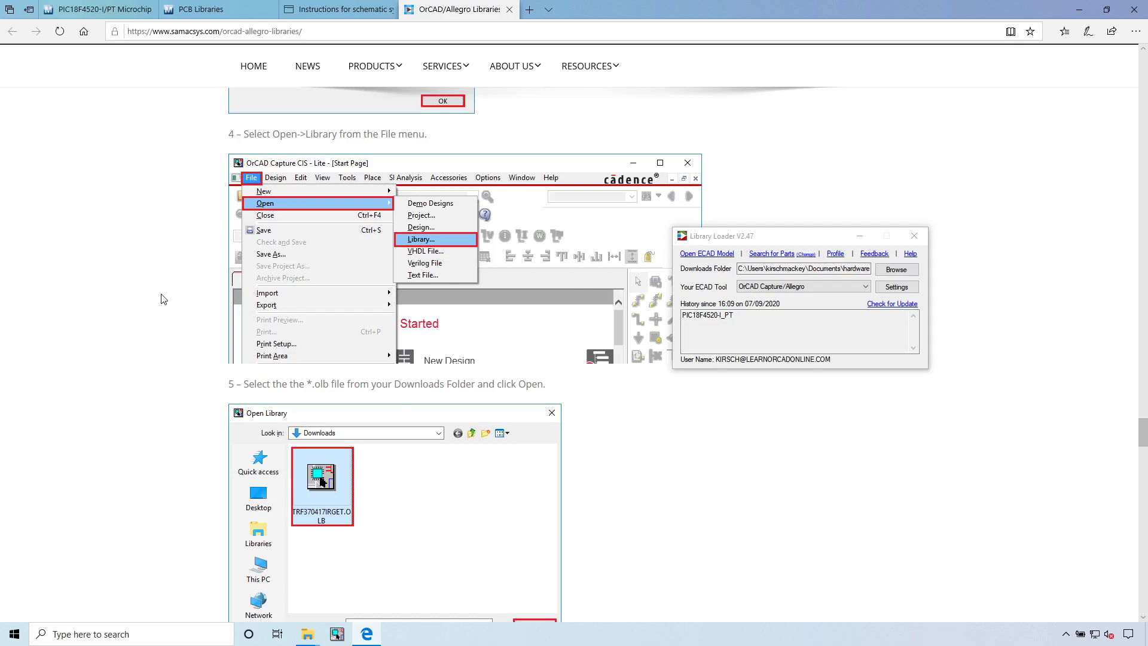
scroll(163, 299, "up", 2)
scroll(224, 294, "up", 6)
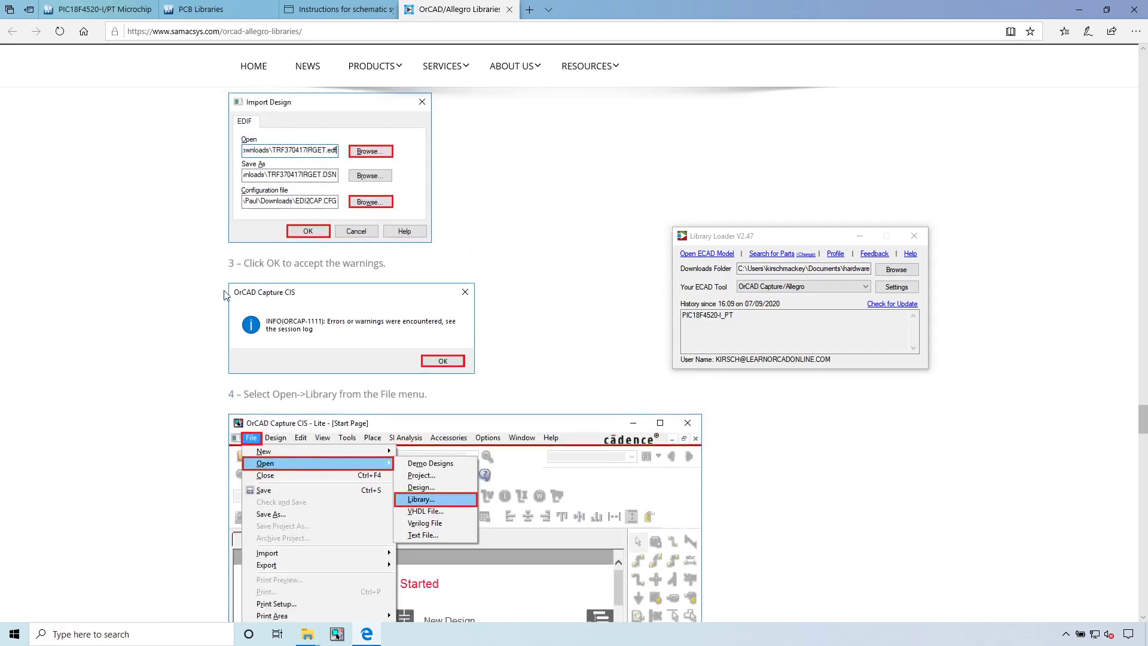
scroll(224, 294, "down", 9)
scroll(226, 295, "down", 20)
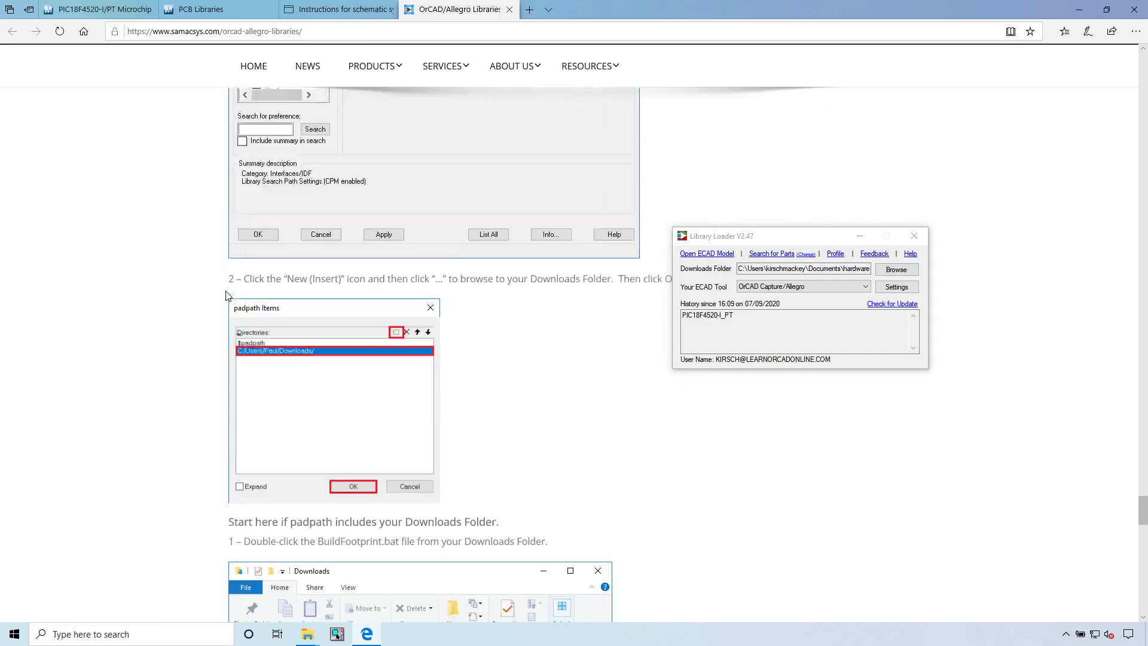
scroll(226, 295, "up", 3)
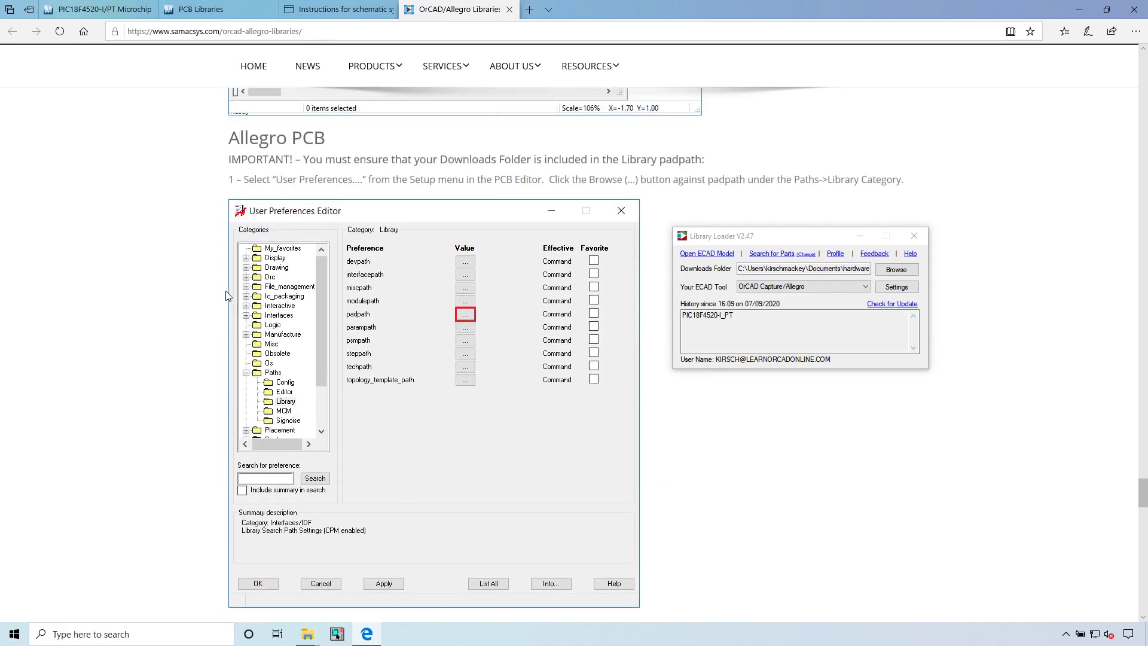
scroll(227, 295, "down", 1)
scroll(350, 262, "up", 3)
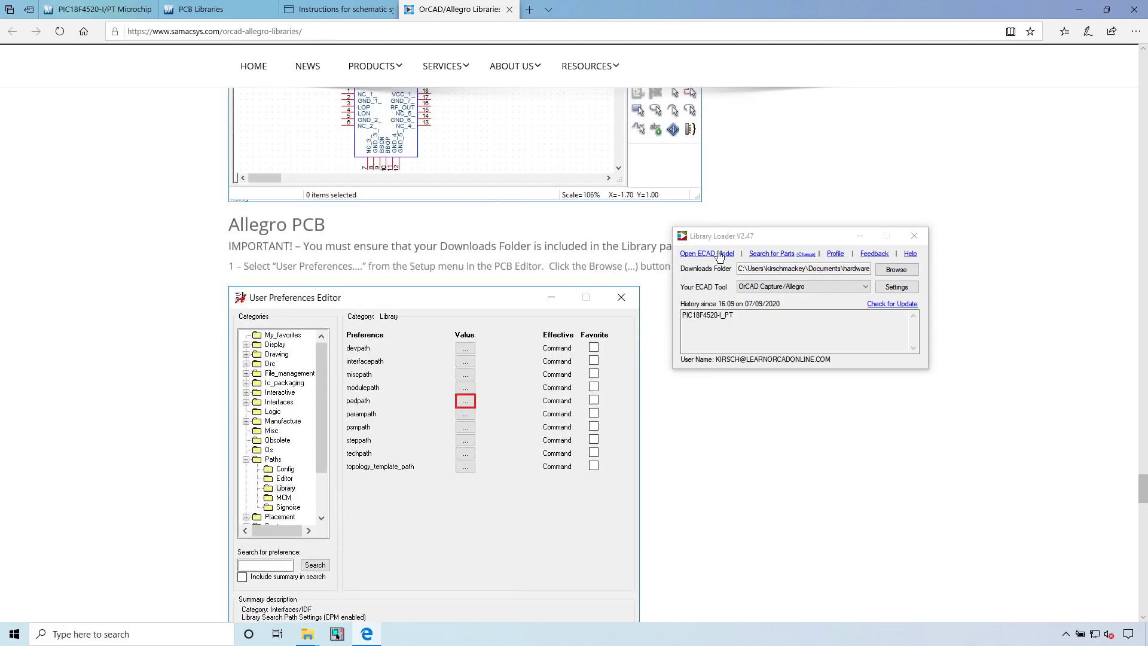
left_click_drag(785, 239, 810, 296)
- Read the Allegro footprint-building steps through to the final Done step, with Library Loader moved toward centre
scroll(458, 306, "down", 3)
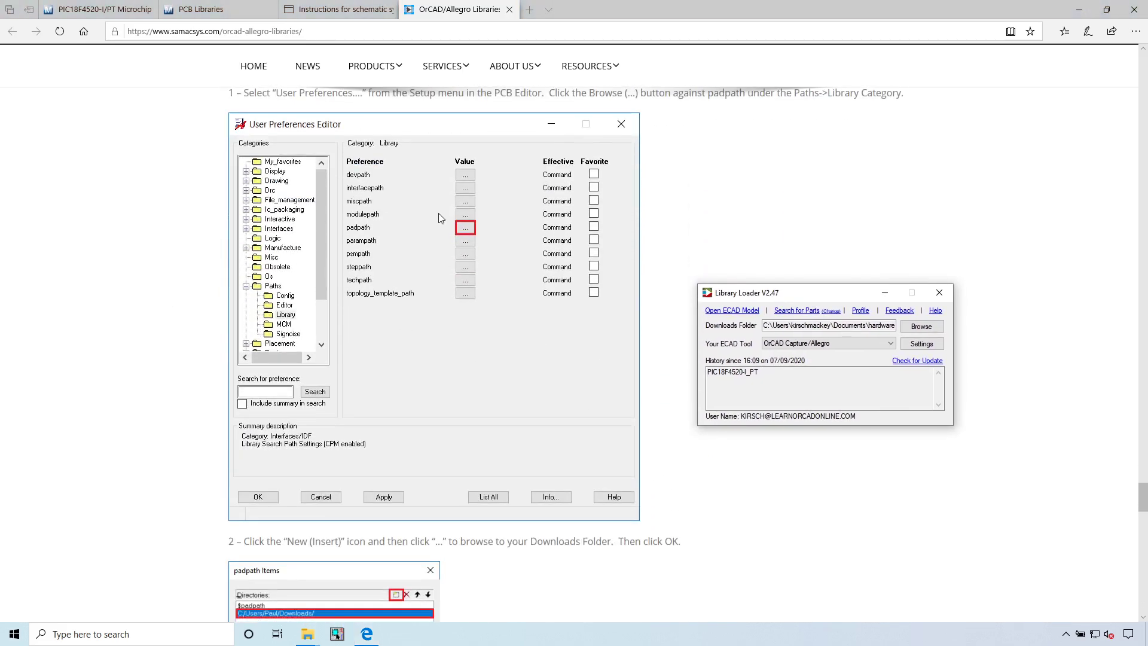
scroll(411, 478, "down", 9)
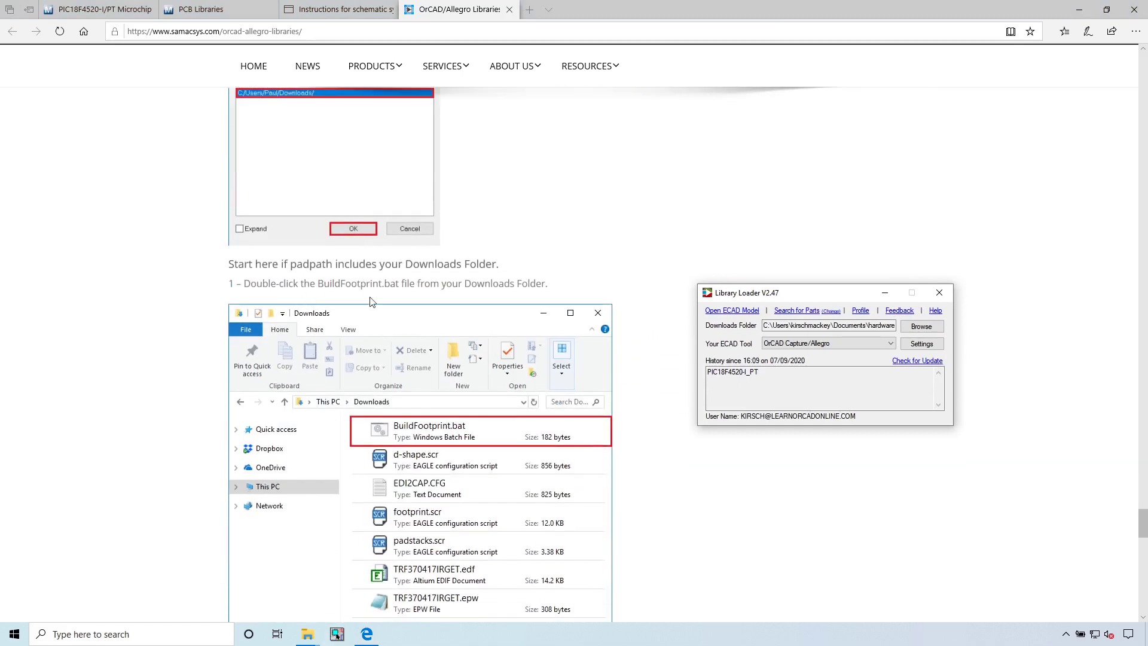
scroll(371, 300, "down", 3)
scroll(443, 379, "down", 6)
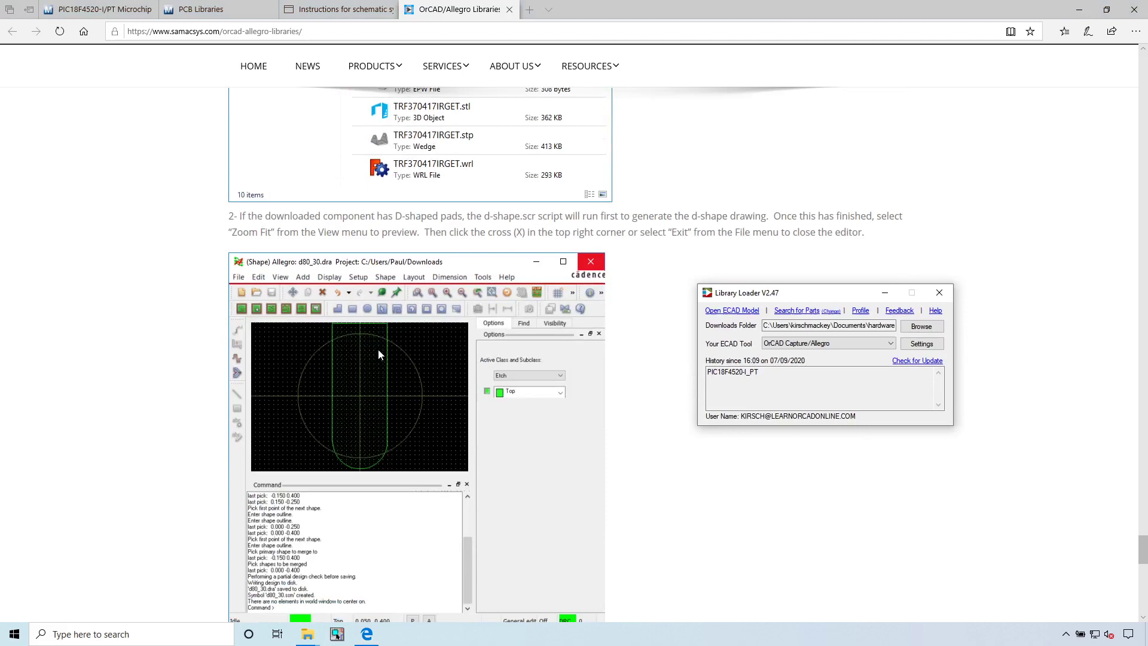
scroll(404, 327, "up", 3)
scroll(404, 328, "up", 2)
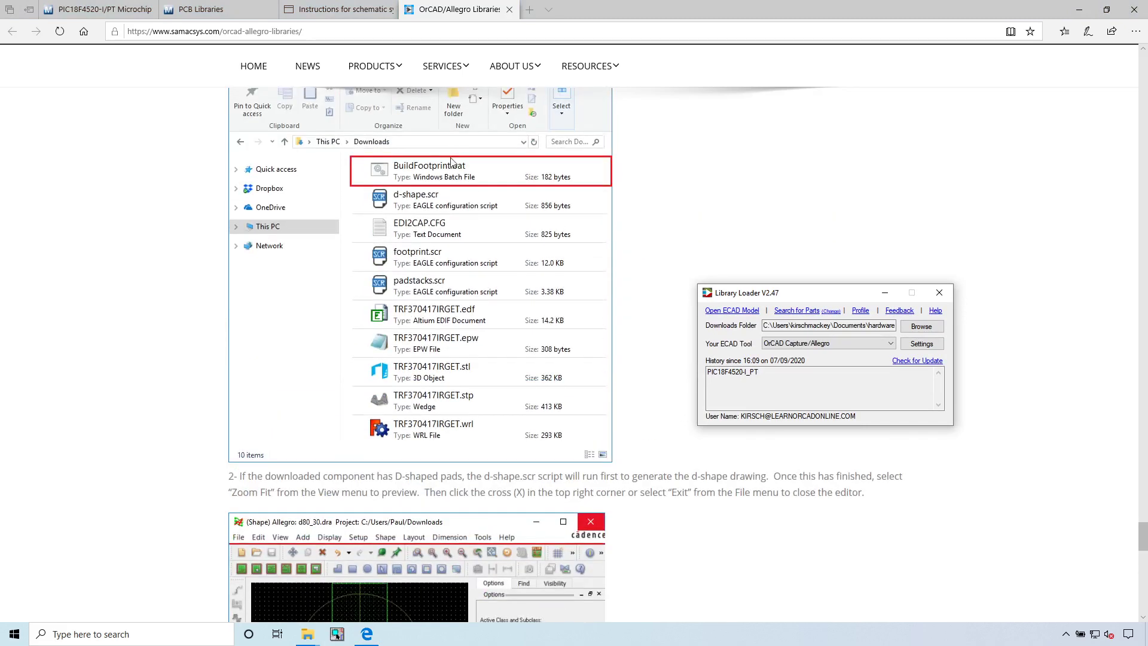
scroll(497, 377, "up", 6)
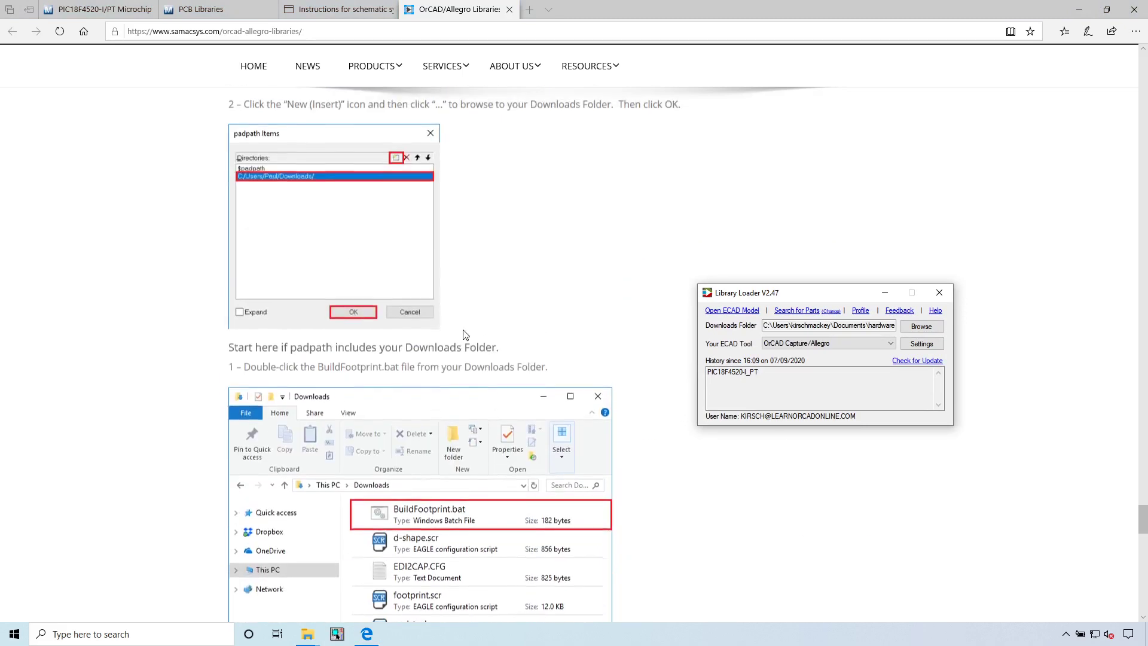
scroll(358, 396, "up", 11)
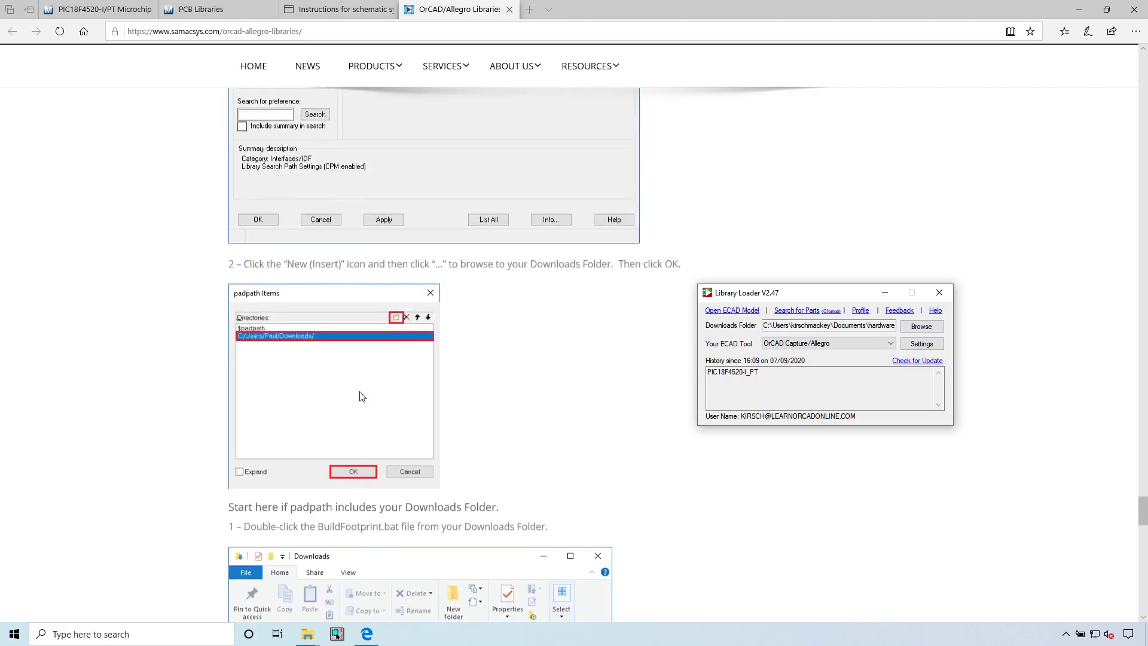
scroll(361, 396, "up", 11)
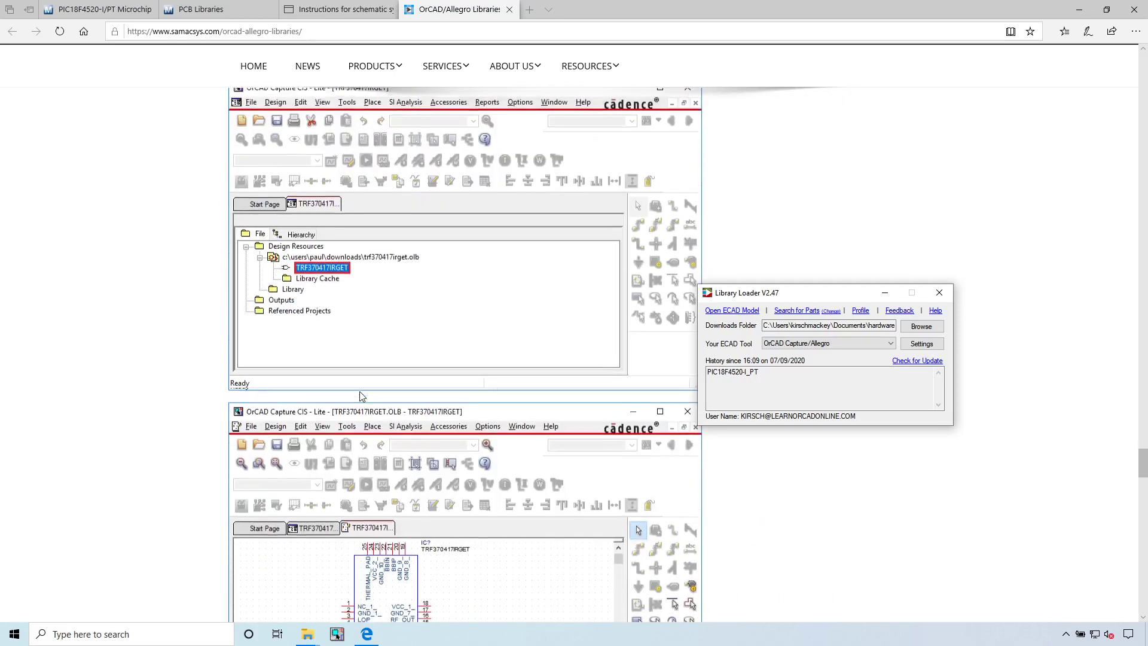
scroll(361, 396, "up", 20)
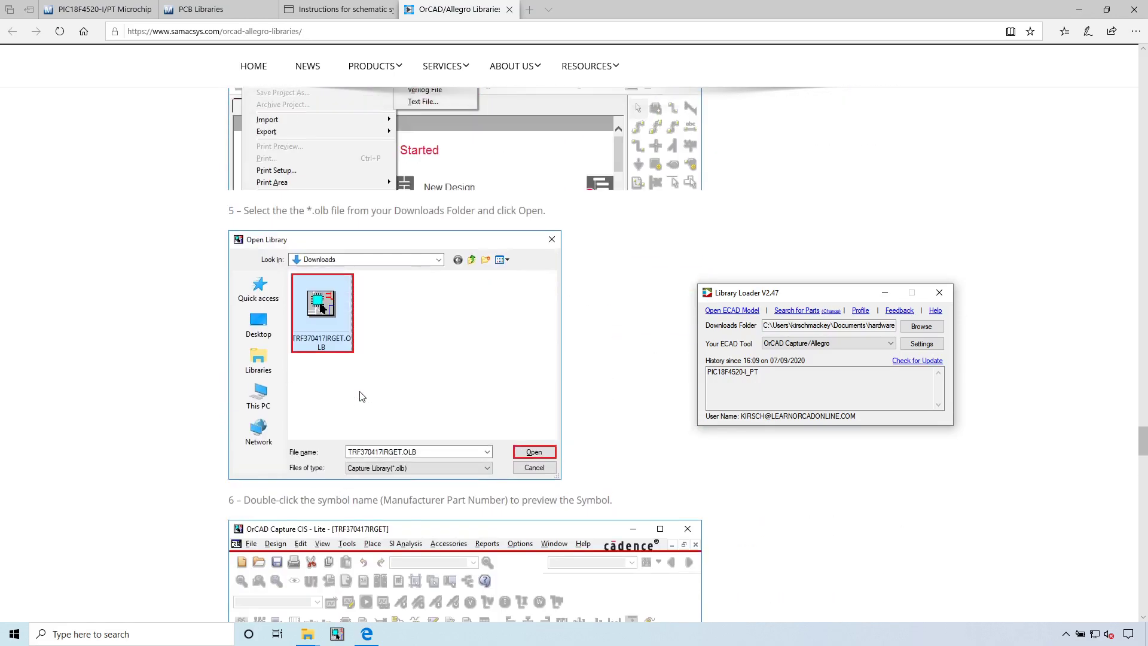
scroll(360, 396, "up", 2)
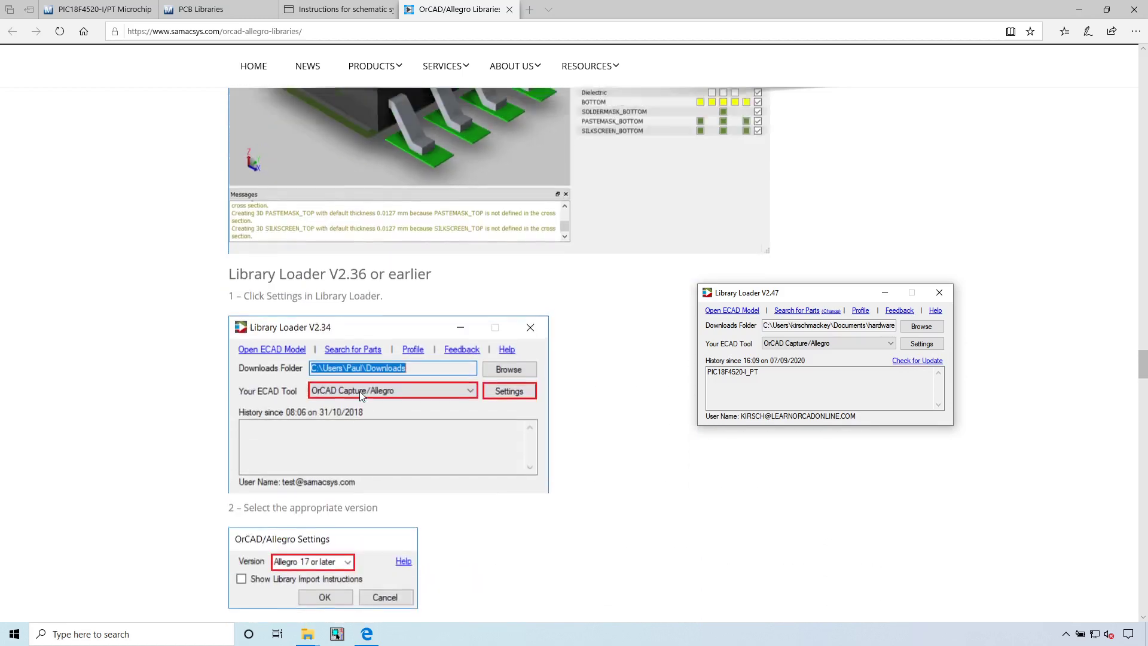
scroll(360, 396, "down", 3)
scroll(360, 395, "down", 4)
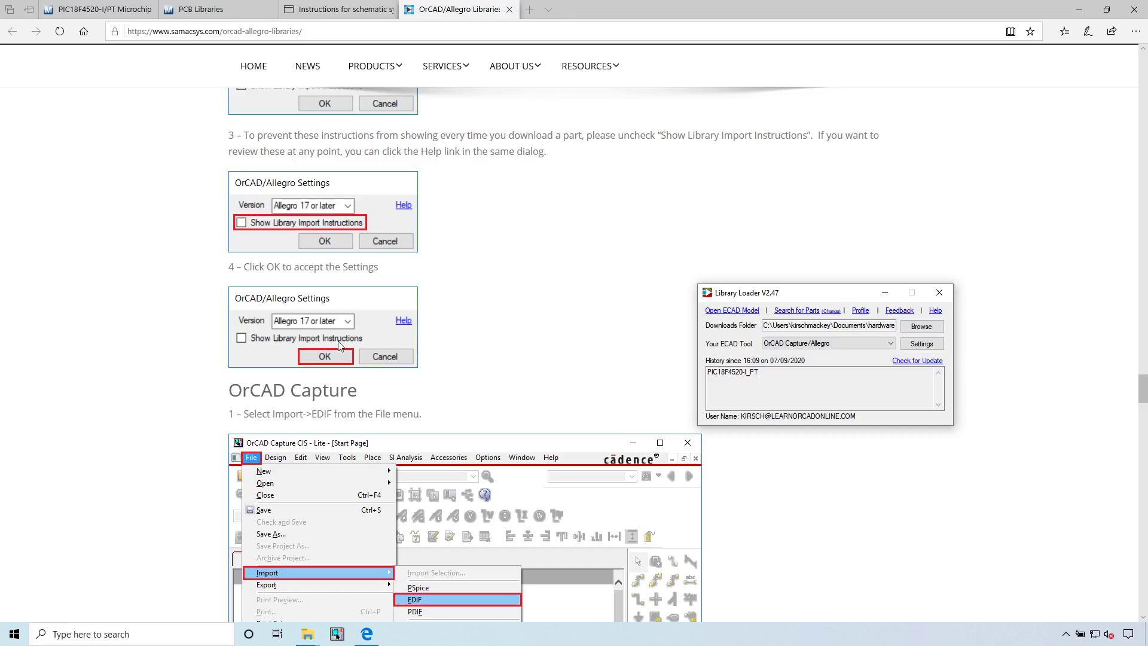
scroll(322, 366, "down", 7)
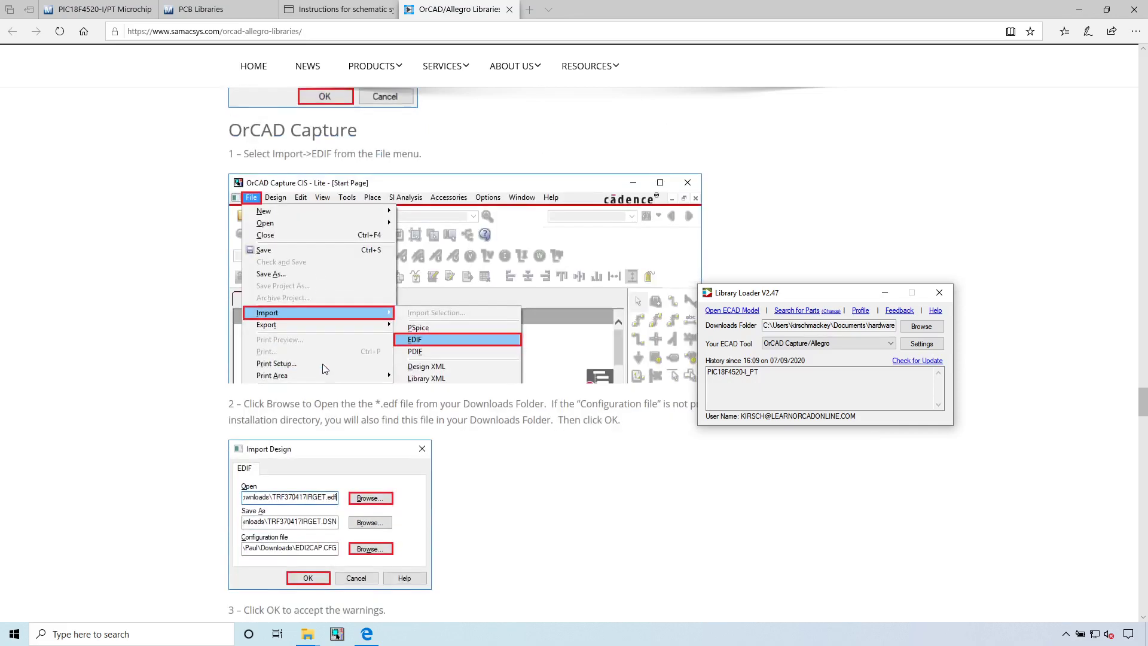
scroll(369, 389, "down", 20)
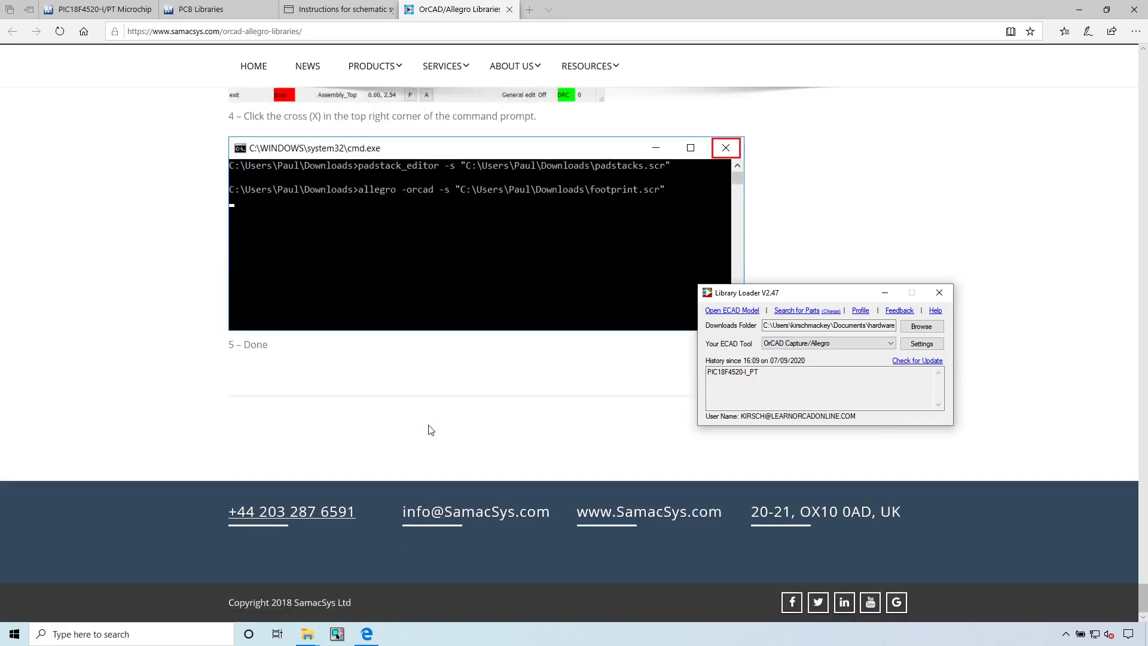
scroll(424, 427, "up", 7)
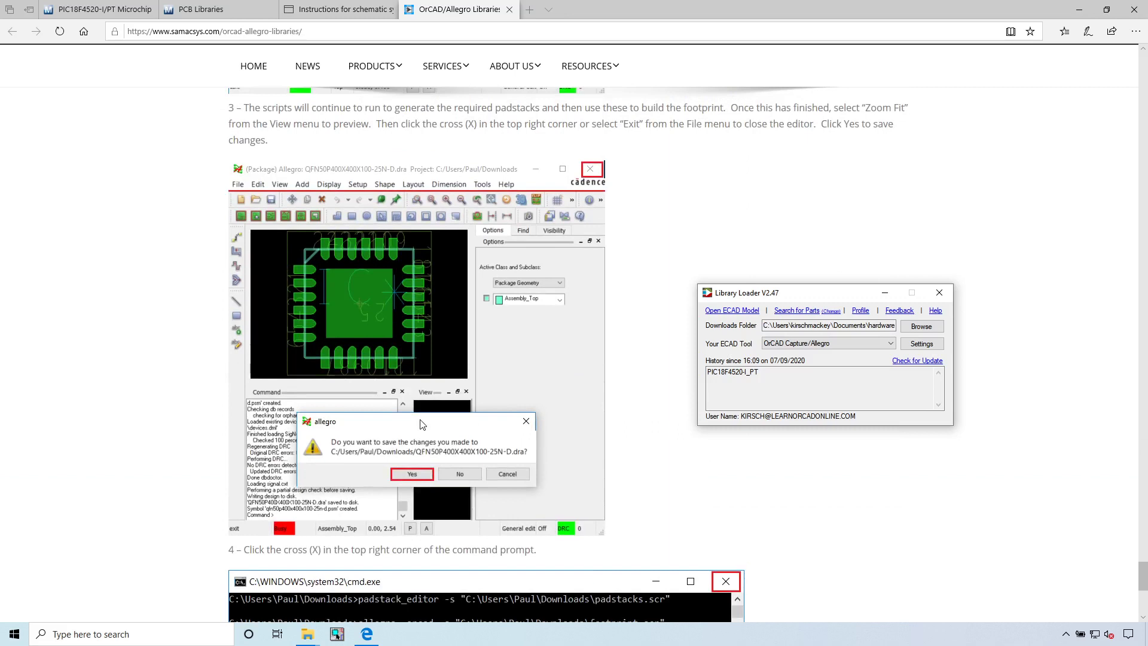
left_click_drag(812, 296, 437, 247)
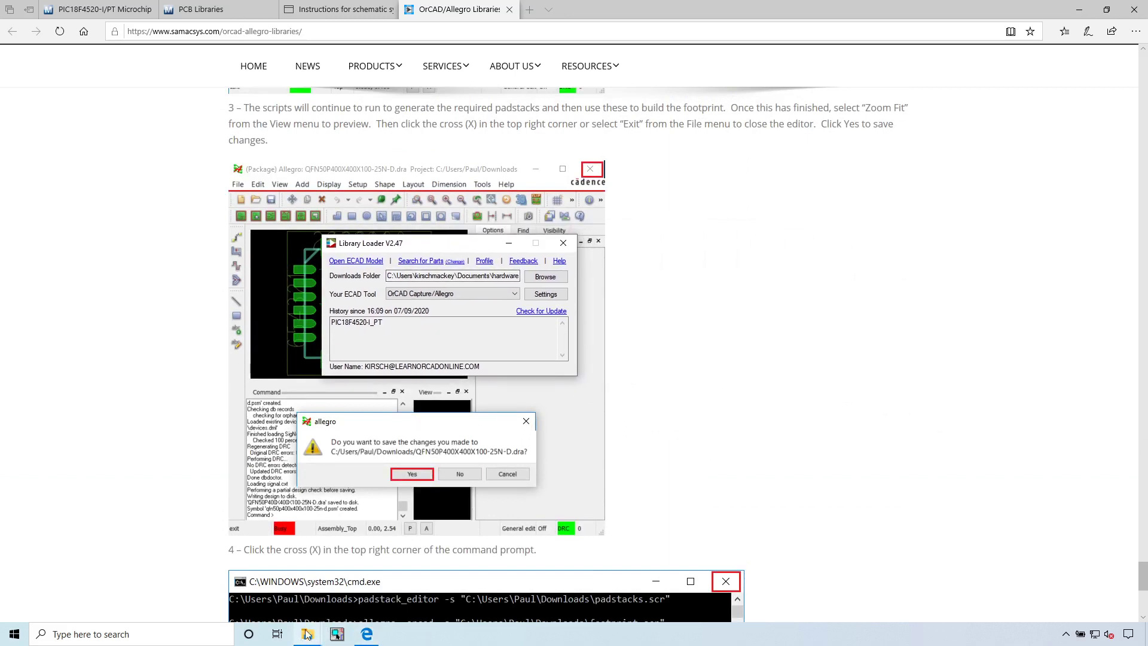
- Launch PCB Editor Lite from the Start menu's Cadence Release 17.2-2016 group, opening USB_V172.brd
left_click(15, 634)
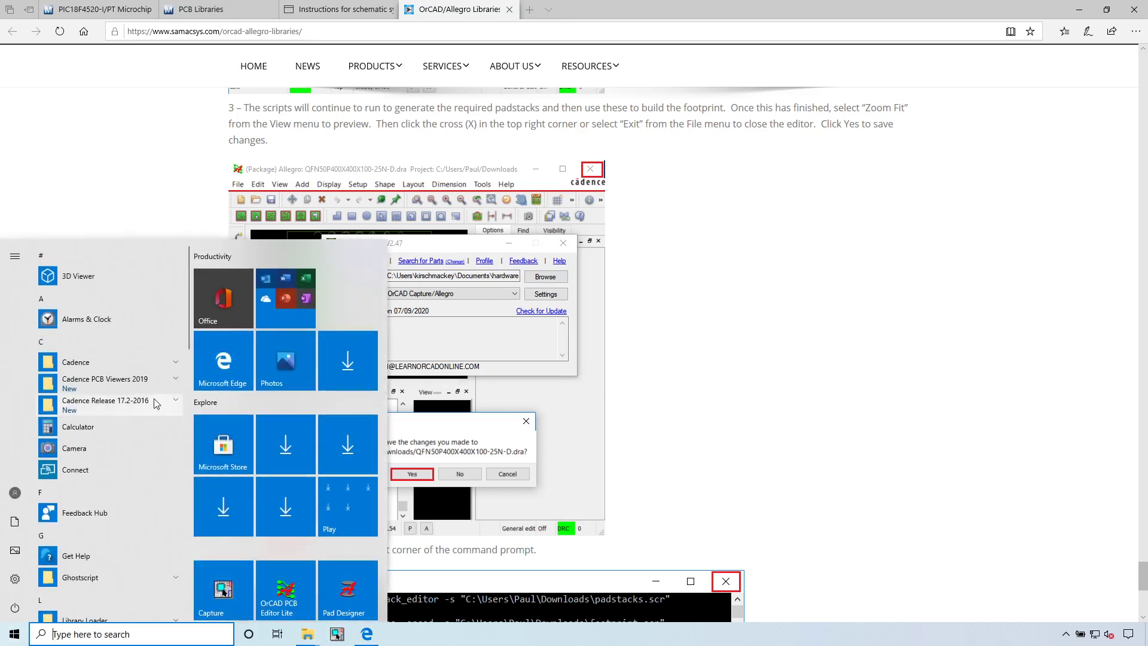
left_click(155, 404)
scroll(88, 453, "down", 2)
scroll(105, 460, "down", 1)
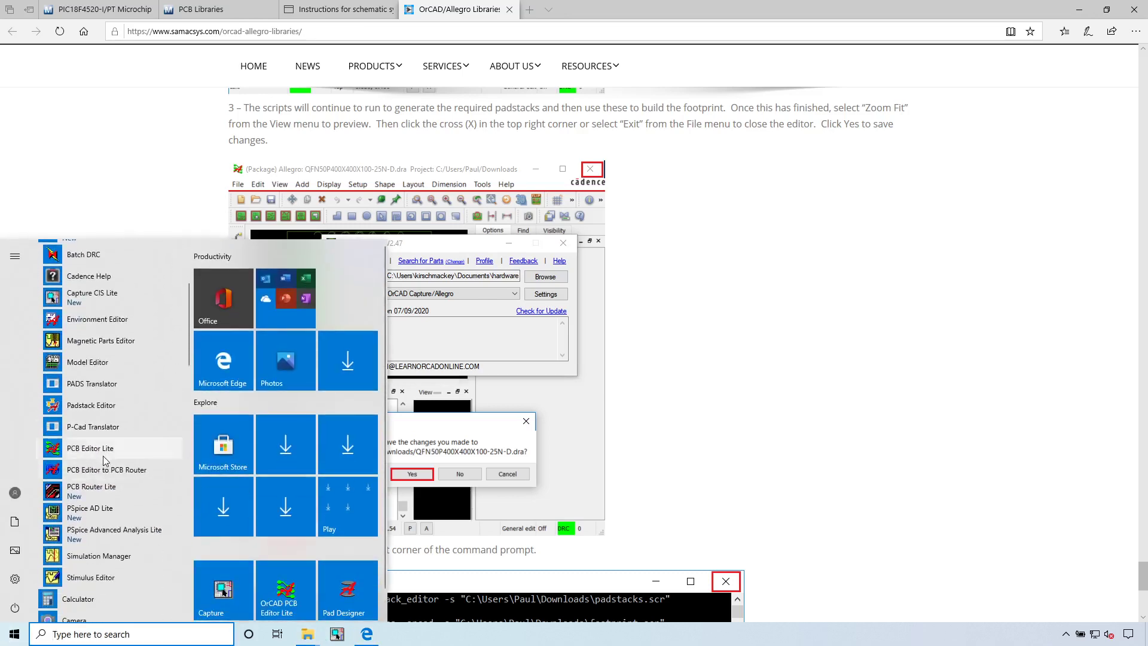
left_click(106, 450)
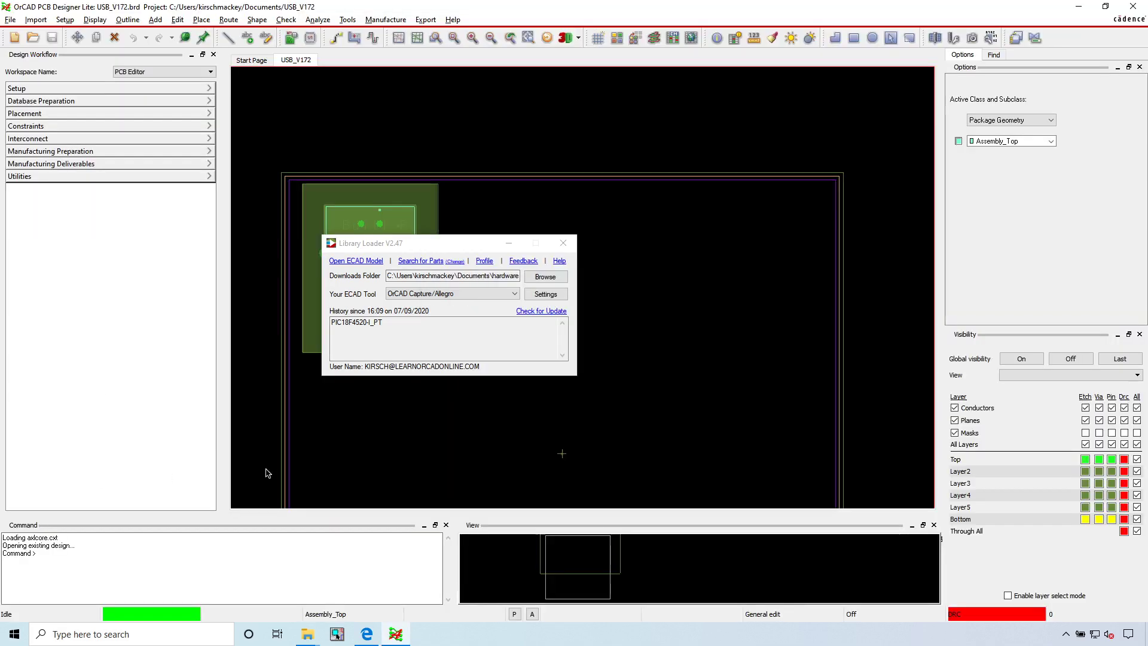
- Open the User Preferences Editor on the Paths > Library category
left_click_drag(551, 241, 951, 245)
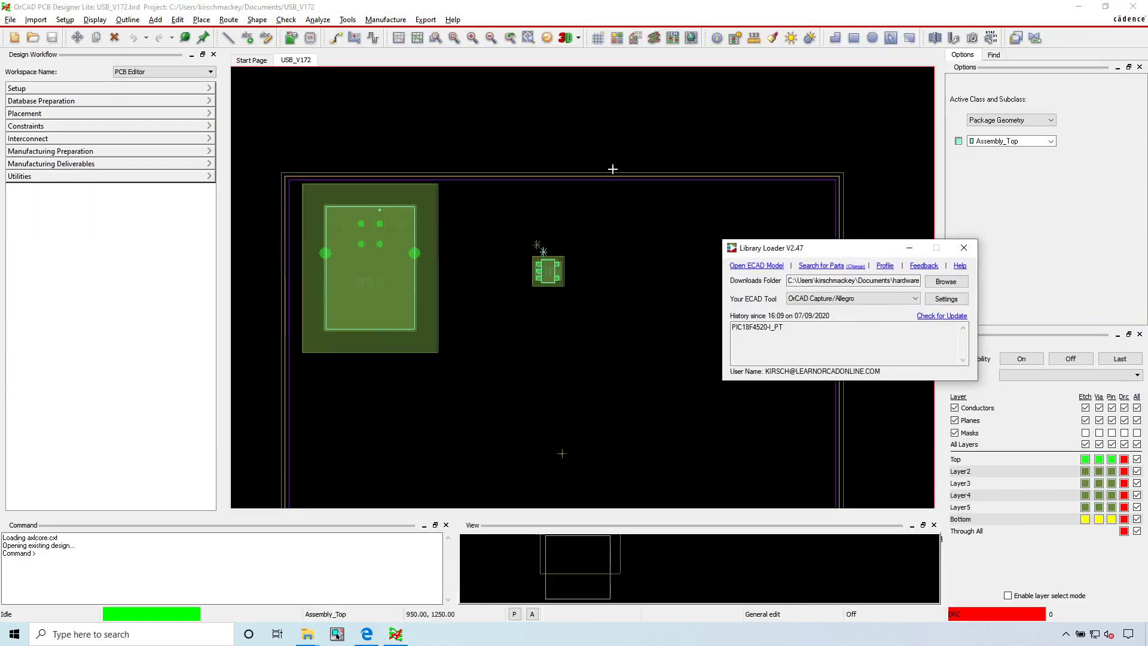
left_click(508, 101)
left_click(65, 19)
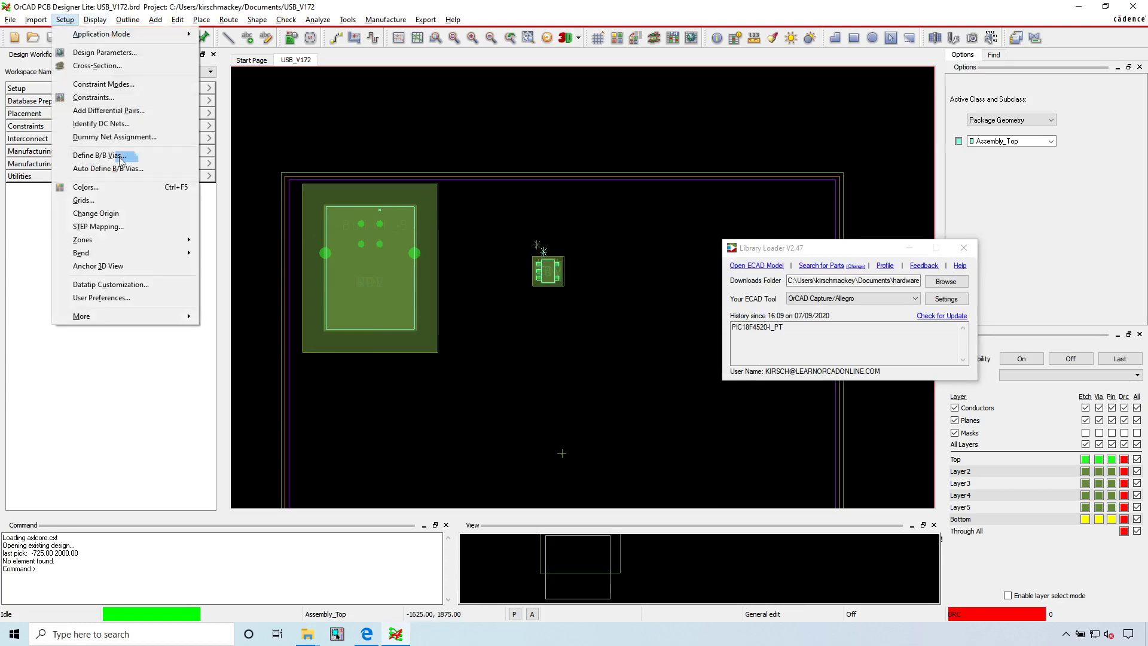
left_click(484, 257)
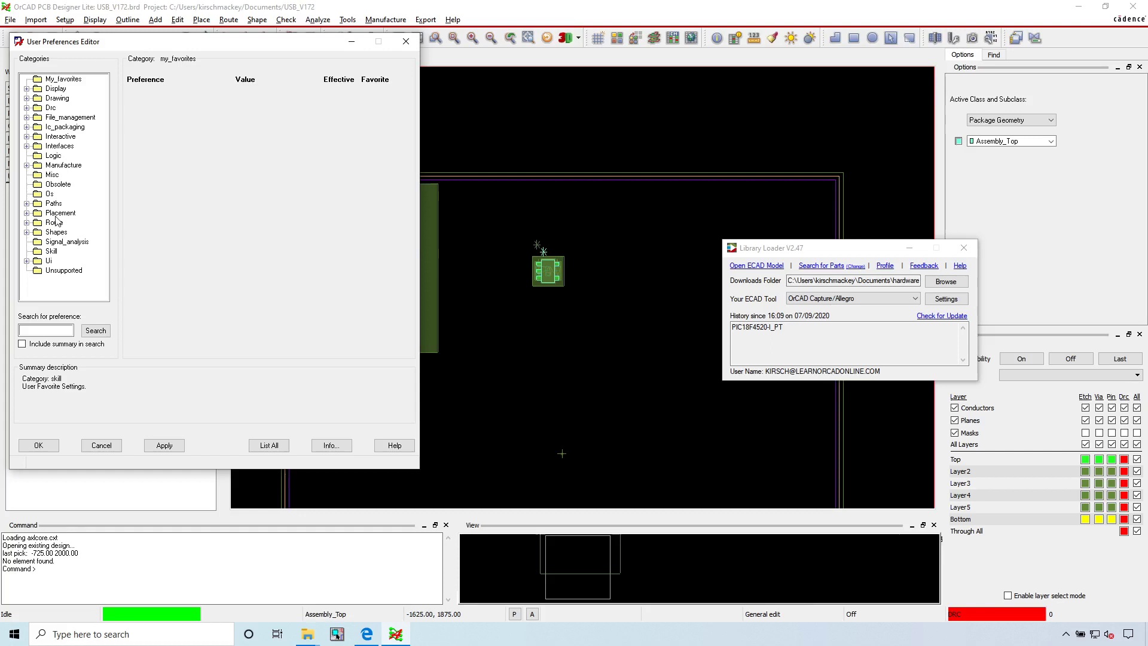
left_click(27, 204)
left_click(65, 232)
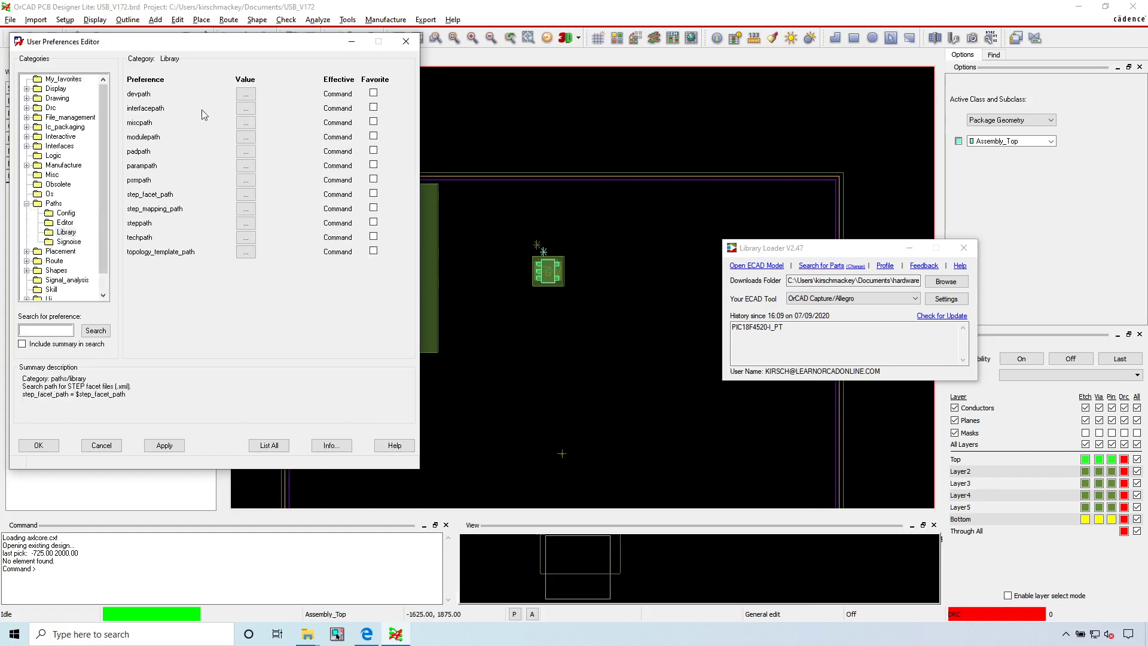
- Add the Documents\hardware\parts folder as a new padpath entry and copy its path
left_click(245, 151)
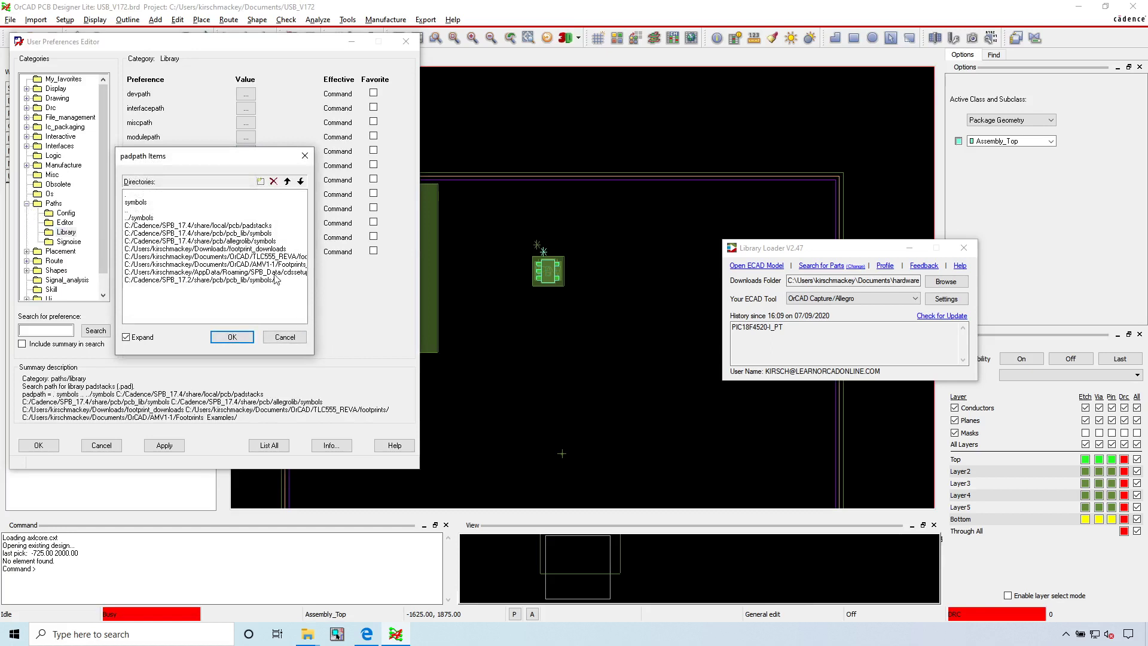
left_click(260, 181)
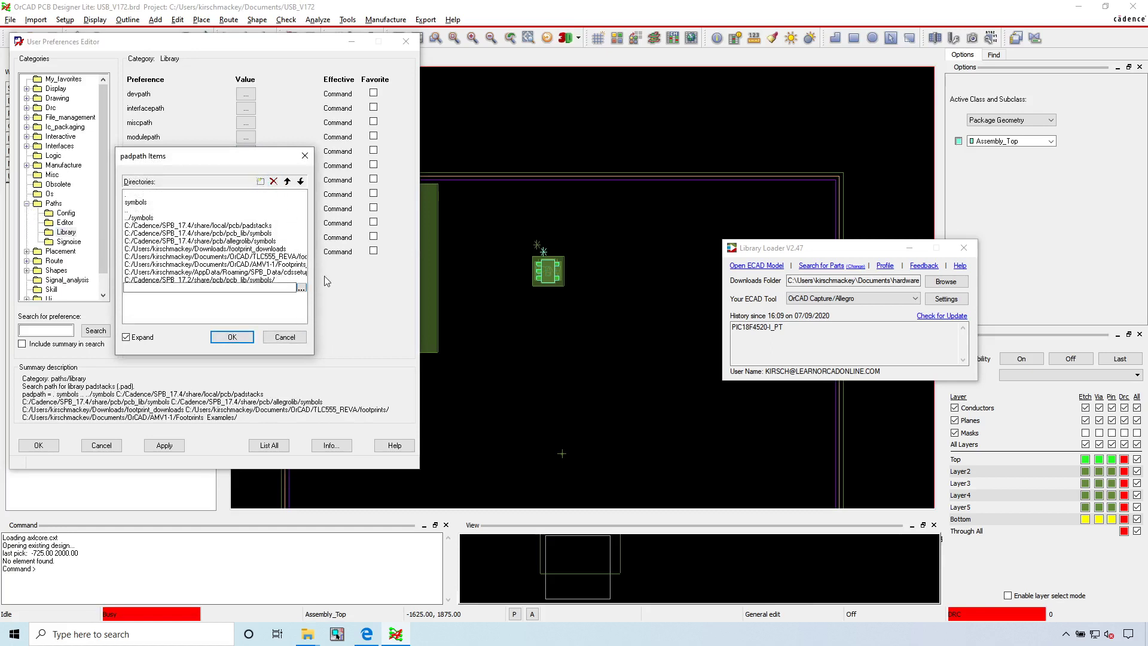
left_click(302, 288)
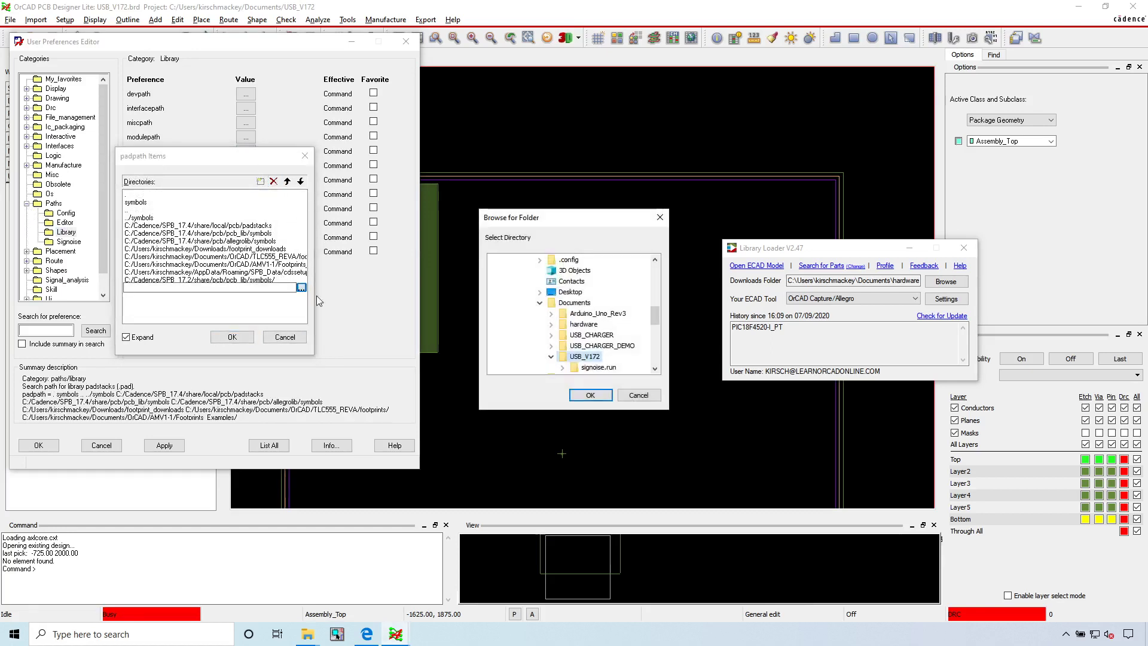
double_click(574, 324)
left_click(586, 335)
left_click(590, 395)
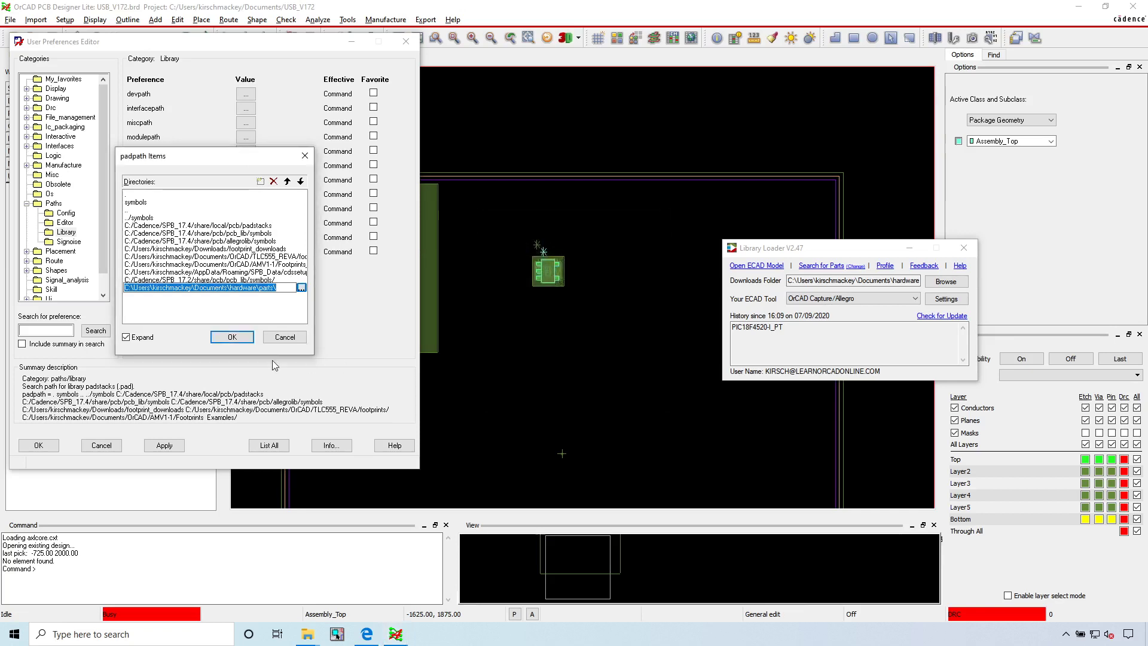
right_click(263, 290)
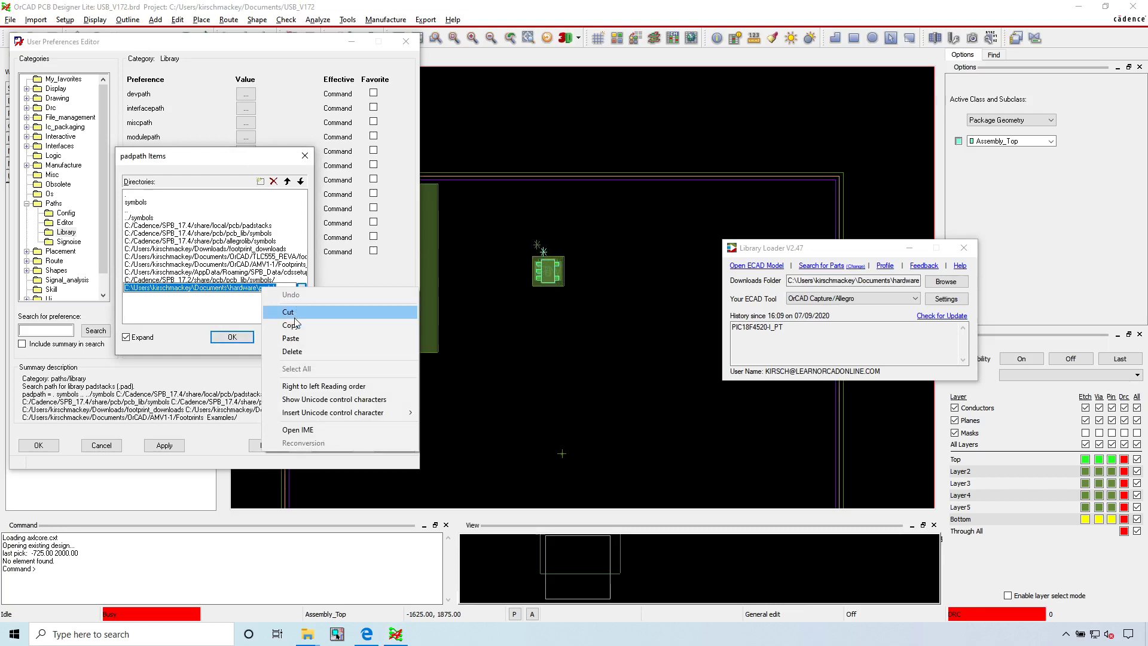
left_click(291, 324)
left_click(232, 337)
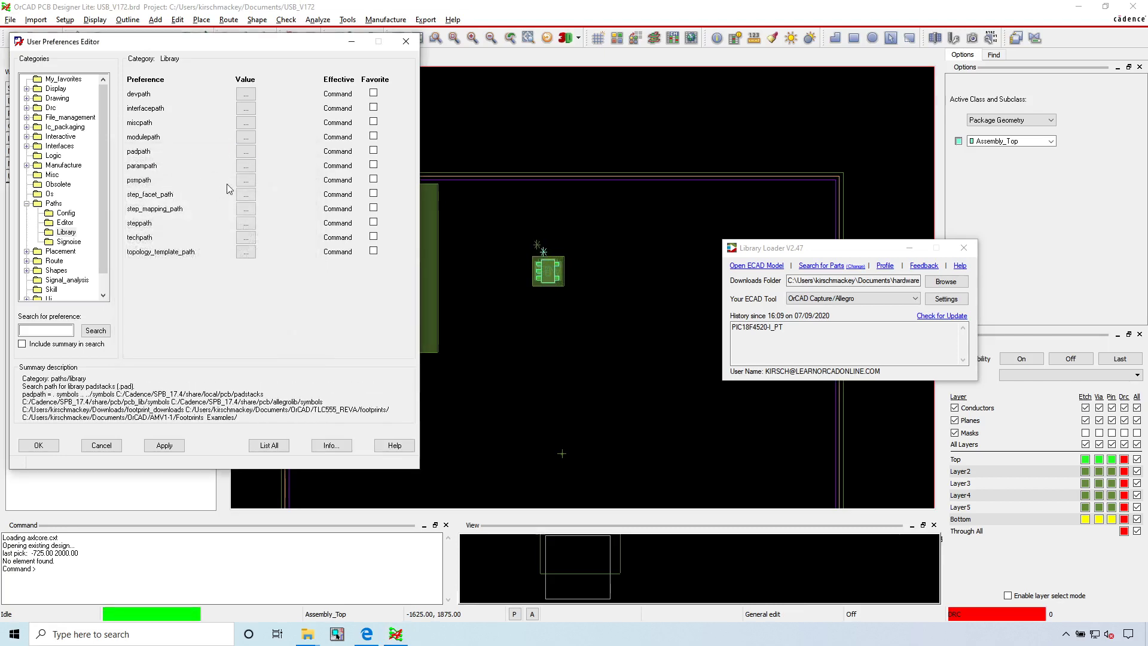
- Add the copied parts folder path to psmpath and step_facet_path
left_click(245, 180)
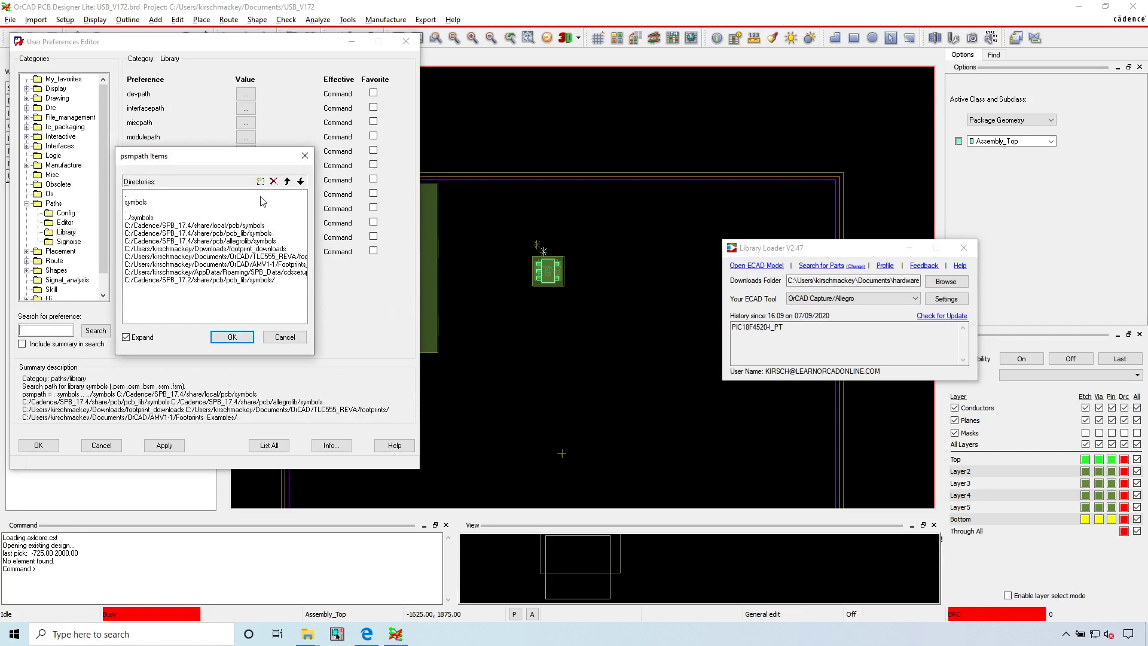
left_click(260, 181)
key("ctrl+v")
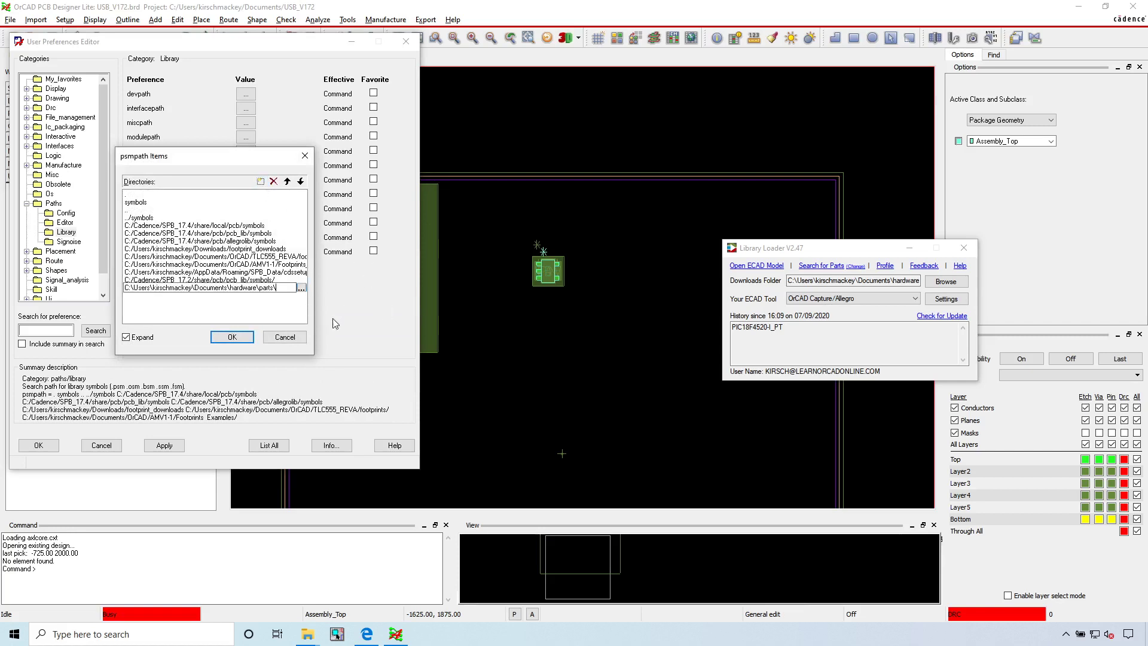
key("Return")
left_click(232, 337)
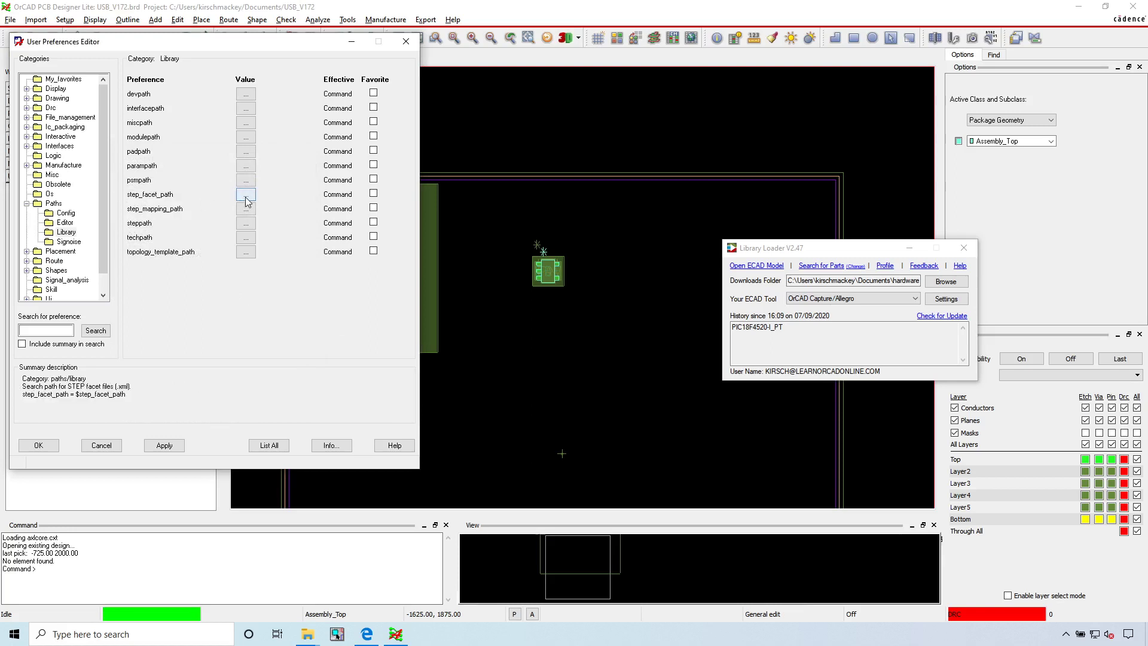
left_click(246, 195)
left_click(260, 181)
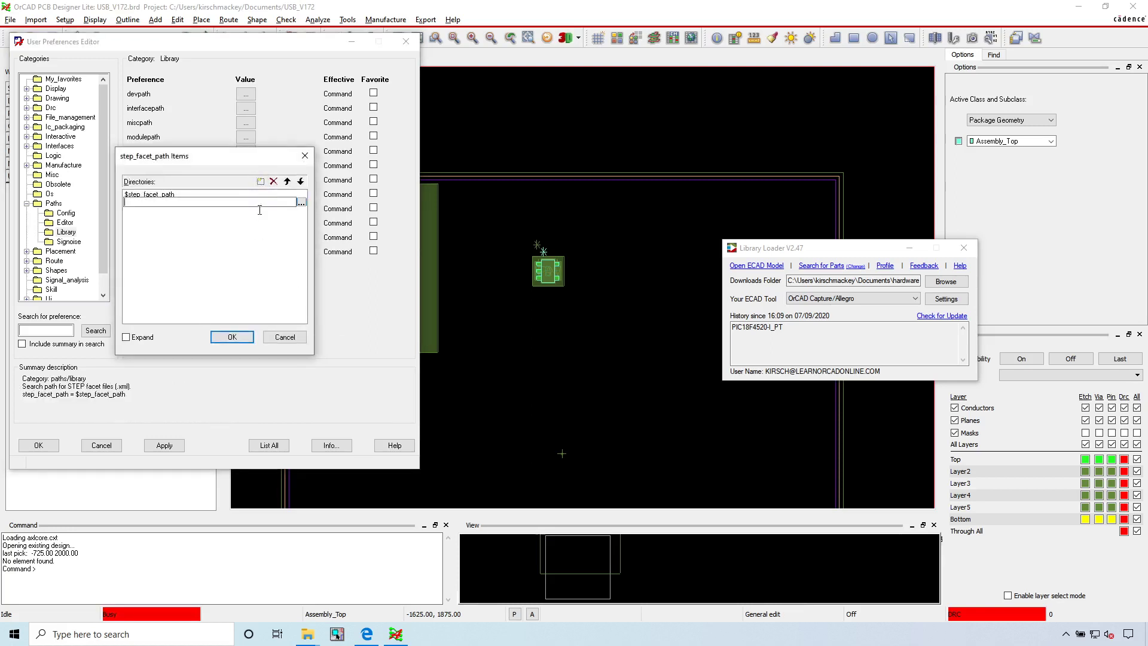
key("ctrl+v")
key("Return")
left_click(232, 338)
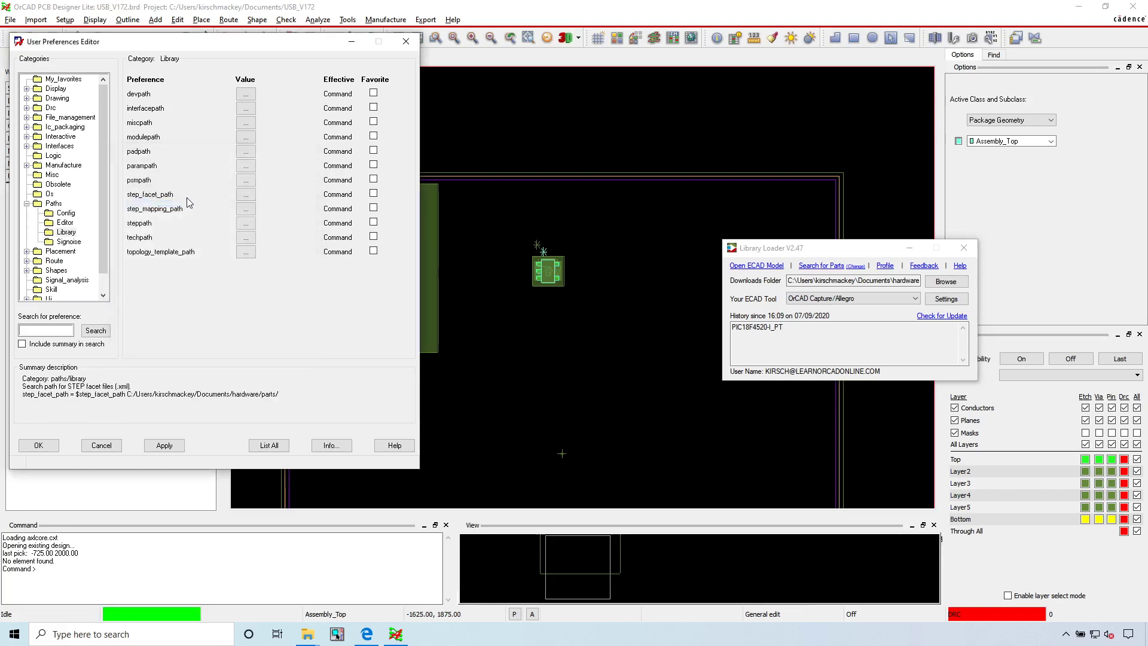
- Add the same parts path to step_mapping_path and steppath, then apply and close the preferences
left_click(248, 209)
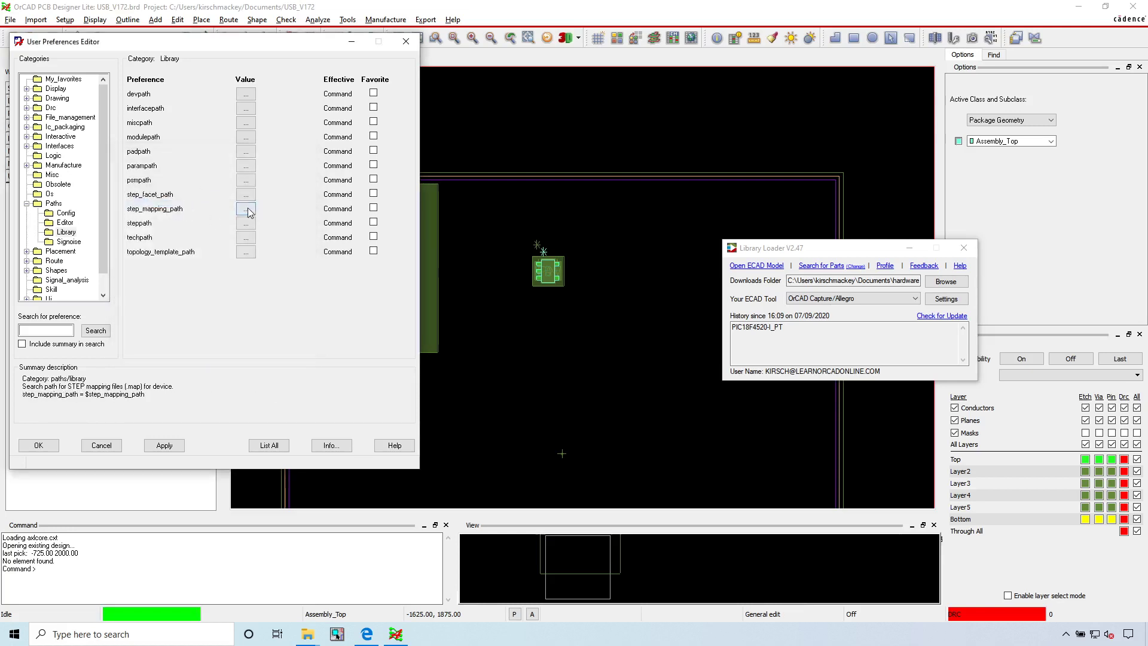
left_click(261, 182)
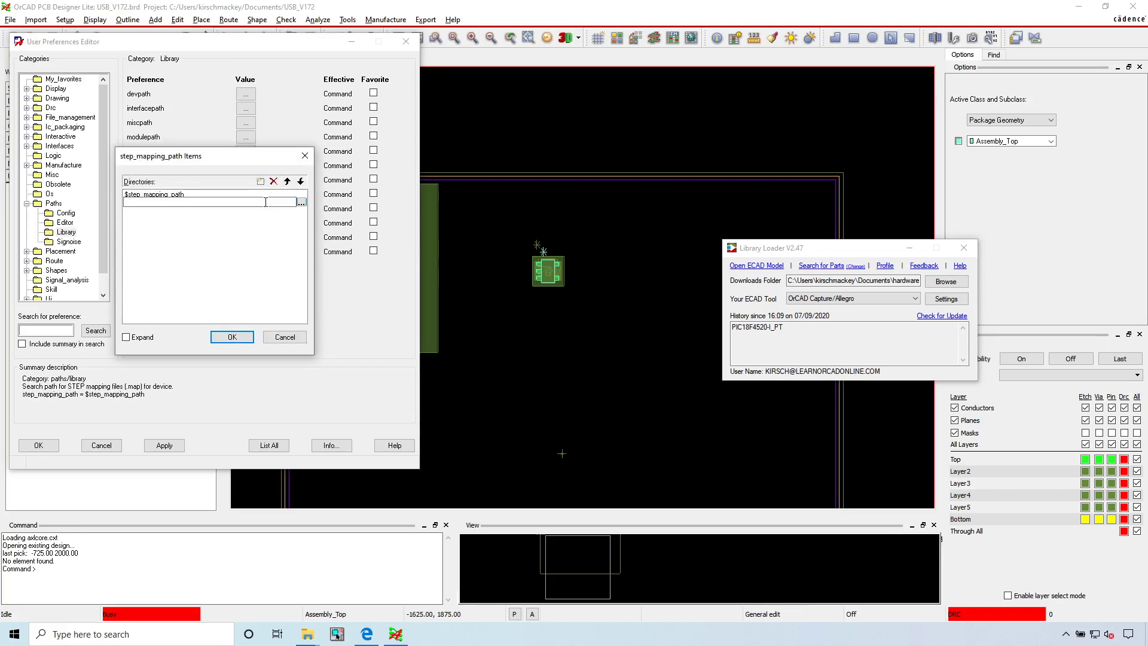
key("ctrl+v")
key("Return")
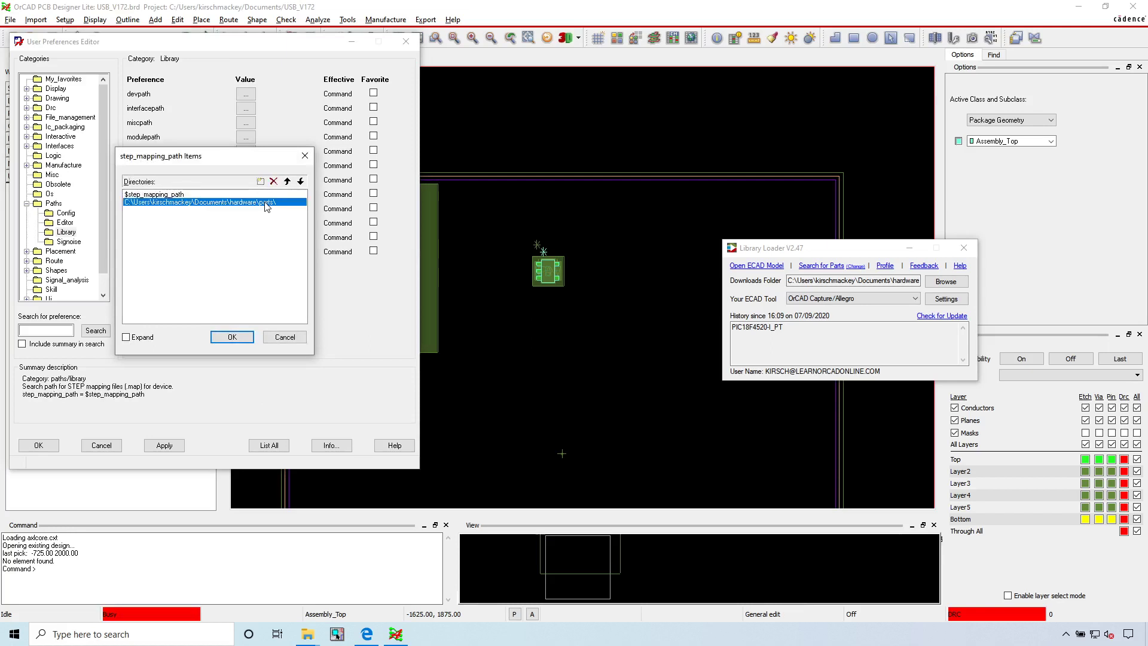
left_click(232, 338)
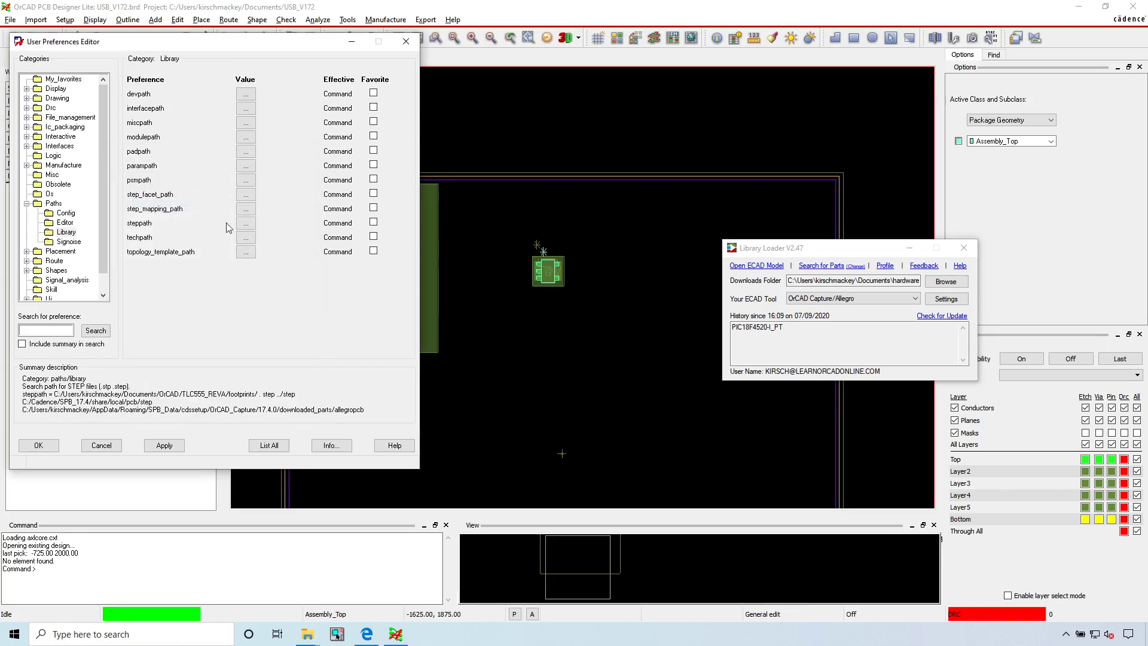
left_click(246, 223)
left_click(261, 181)
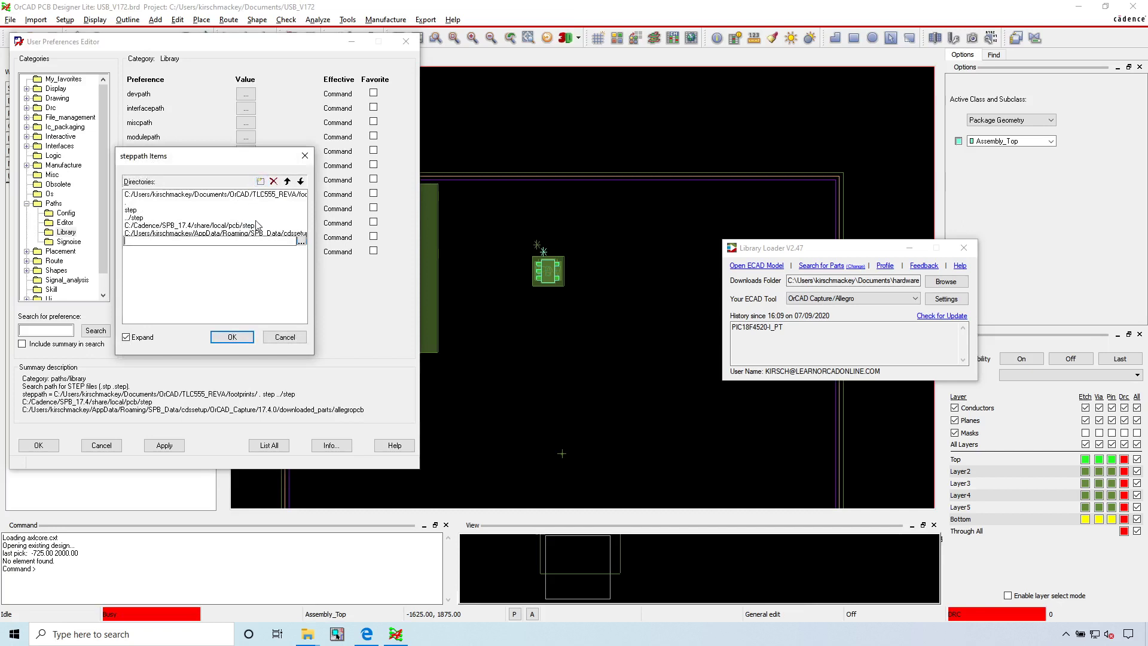
key("ctrl+v")
key("Return")
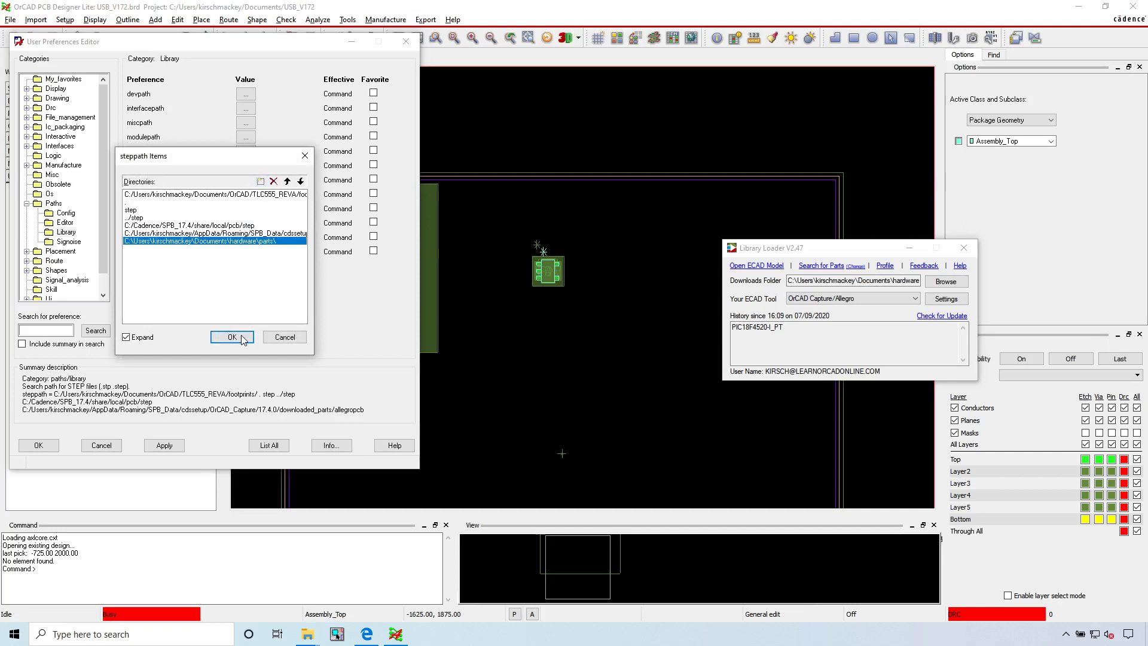
left_click(232, 337)
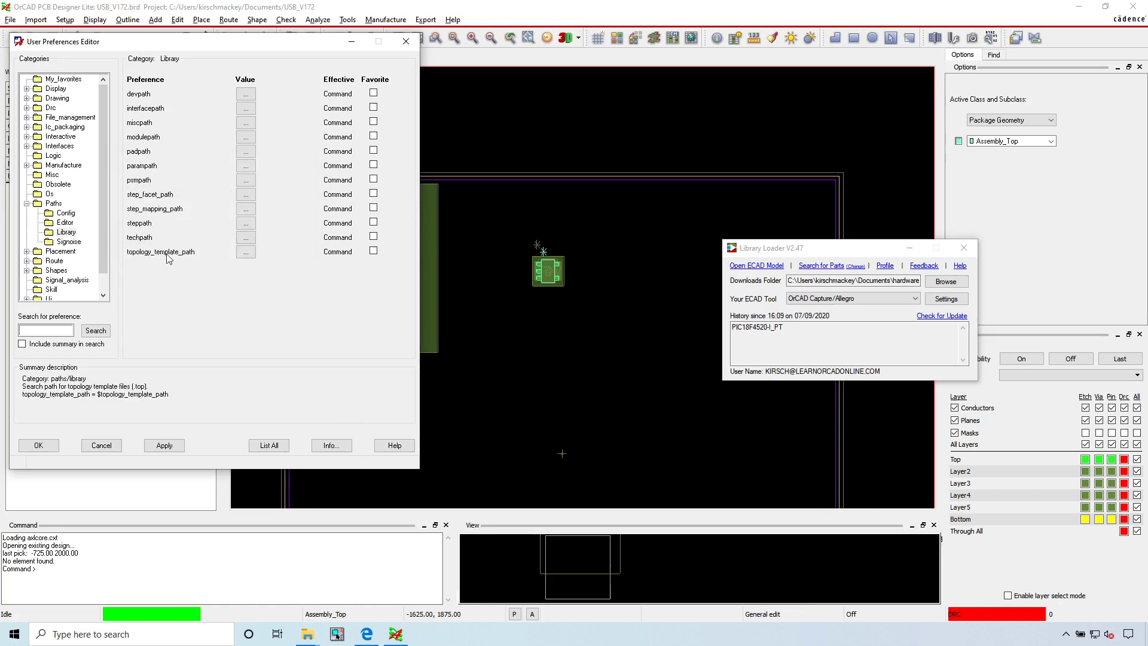
left_click(164, 444)
left_click(39, 445)
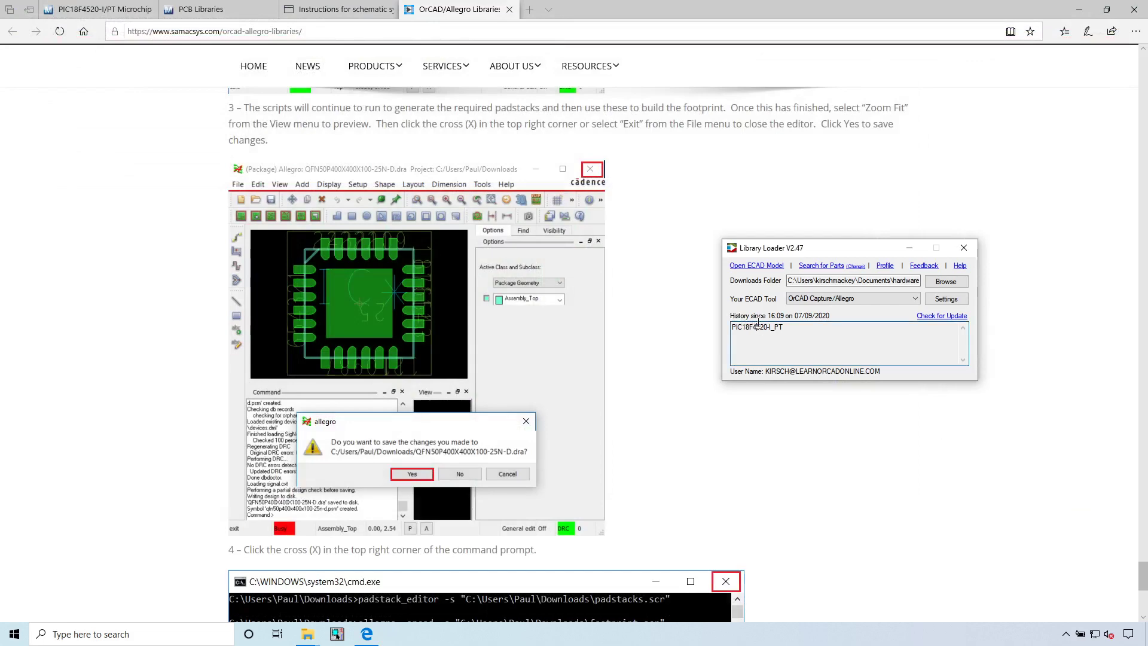
- Select the part name in Library Loader history and scroll up through the library-path setup instructions
double_click(757, 327)
scroll(325, 343, "down", 3)
scroll(326, 344, "up", 10)
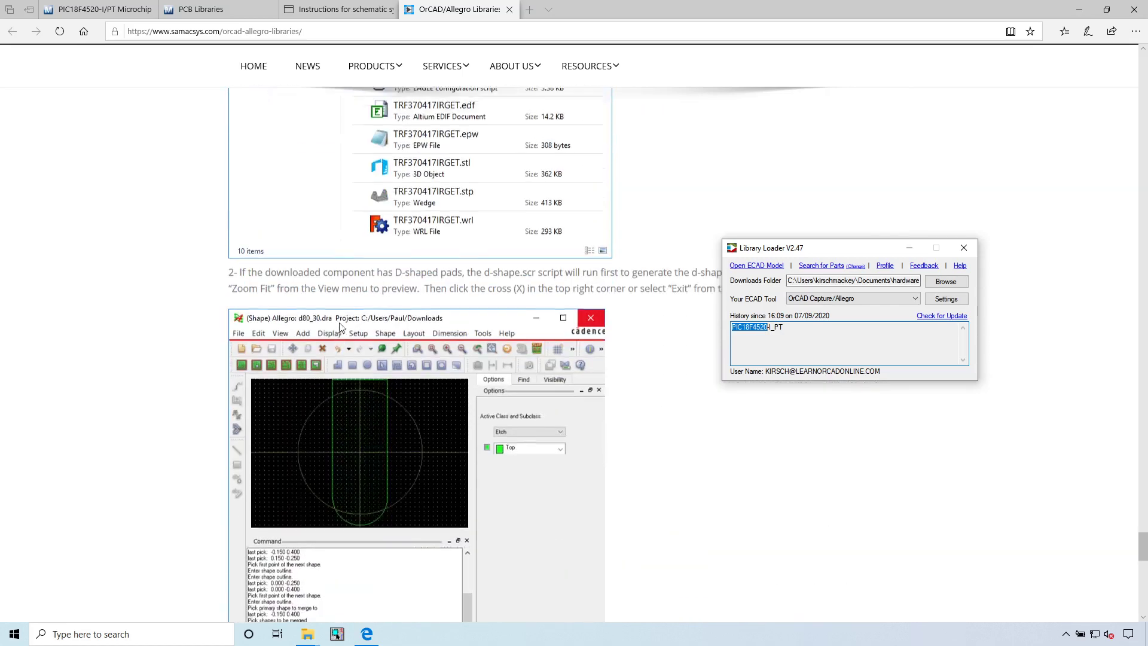
scroll(339, 327, "up", 3)
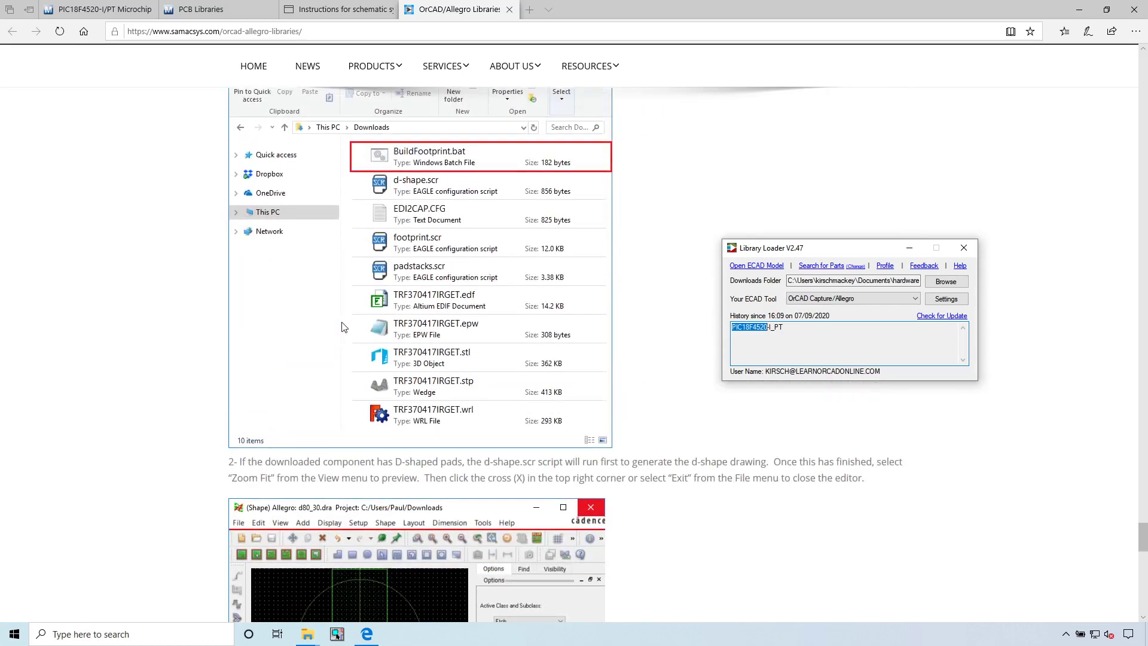
scroll(342, 326, "up", 6)
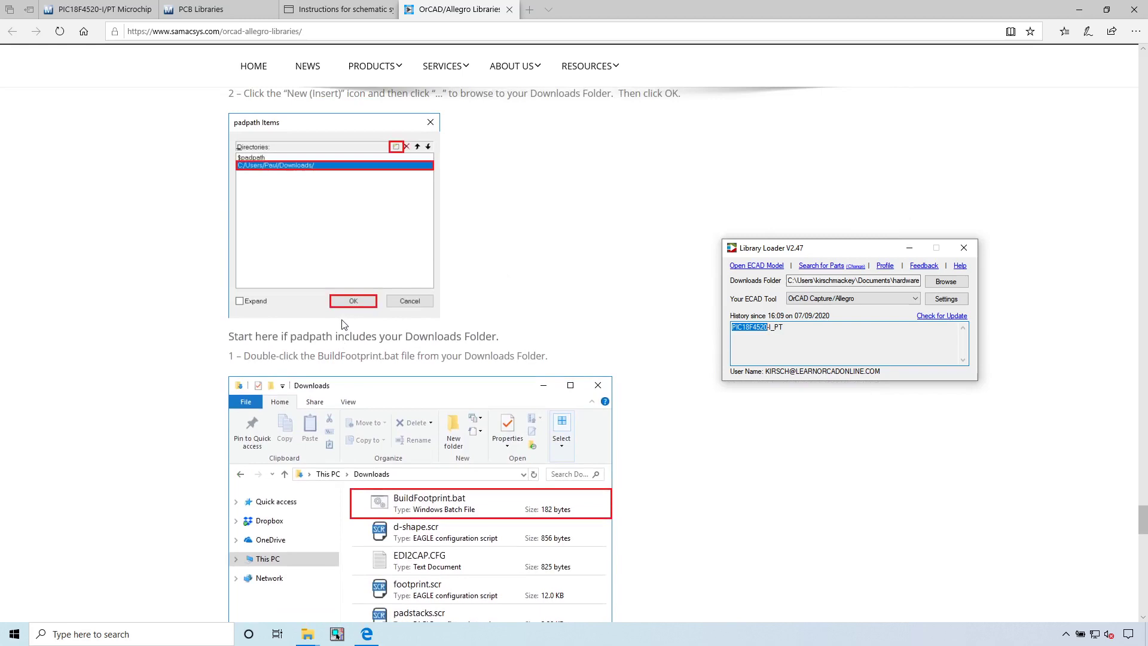
scroll(359, 343, "up", 3)
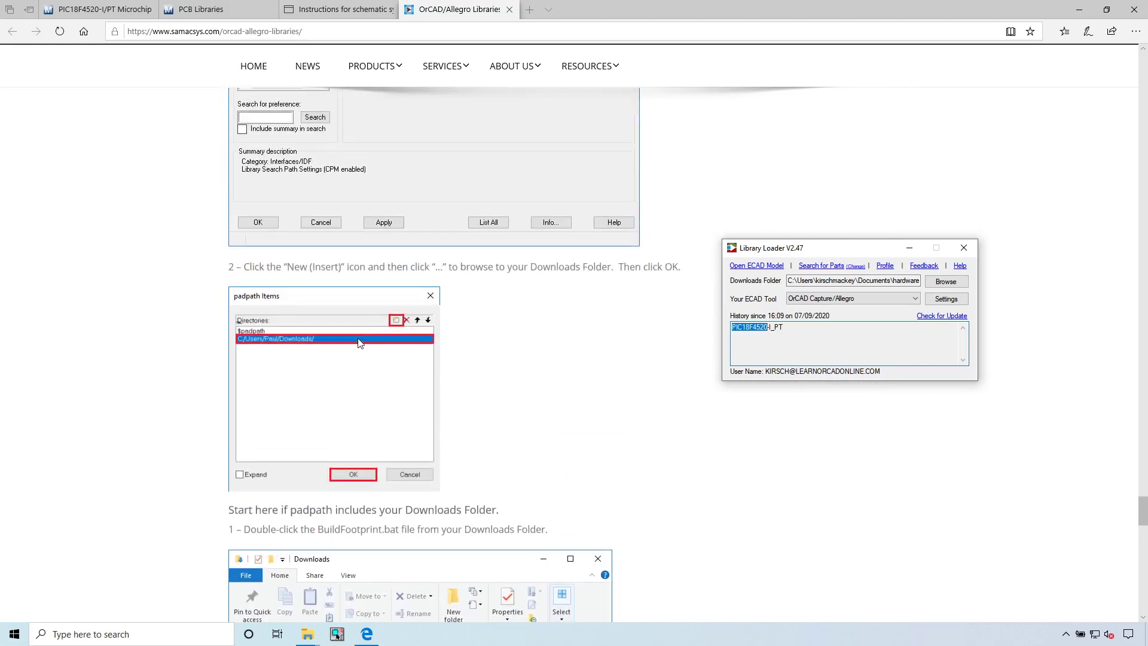
scroll(359, 343, "up", 2)
scroll(360, 344, "up", 6)
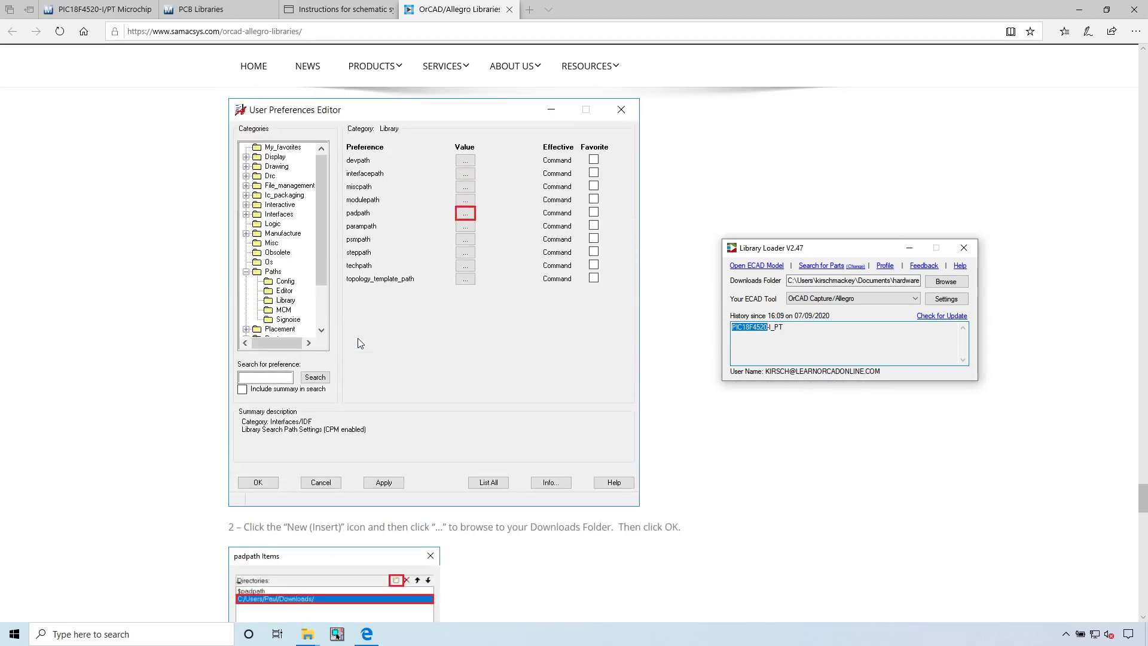
scroll(359, 339, "up", 12)
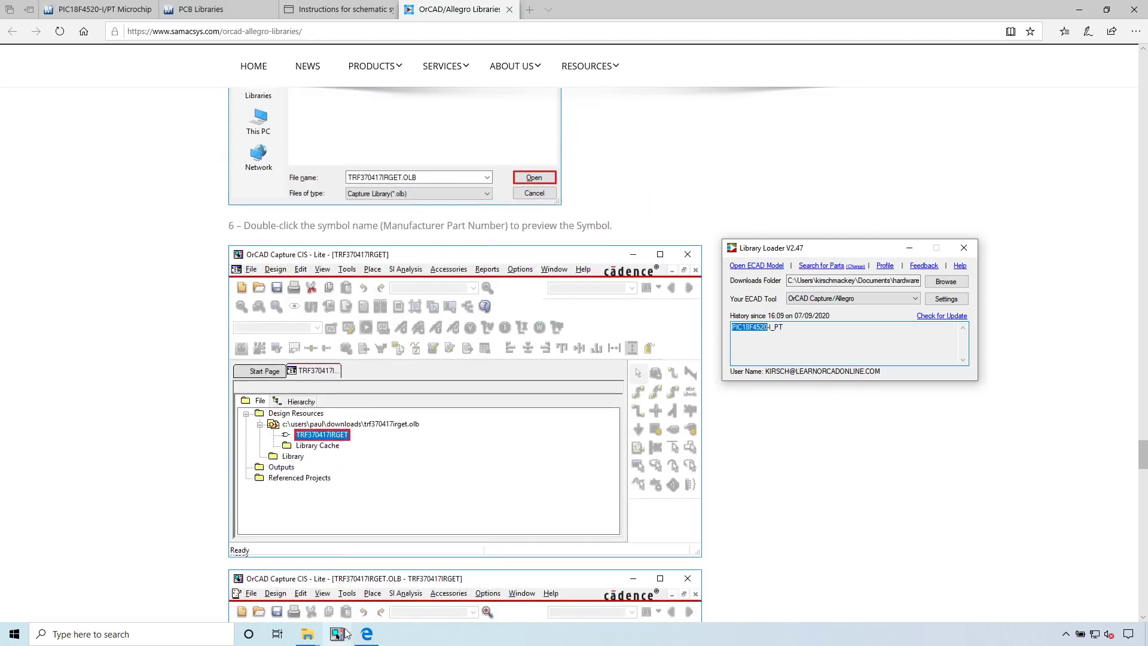
- Bring Library Loader forward, move it left, and start opening a downloaded ECAD model
left_click(308, 633)
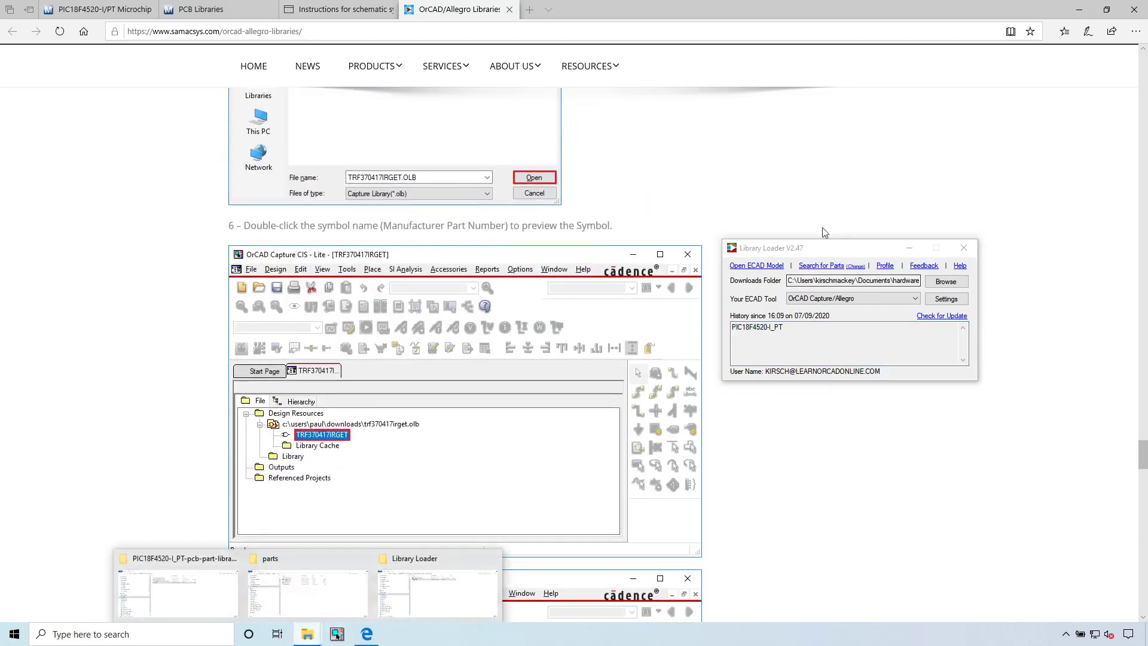
left_click(437, 592)
left_click_drag(796, 248, 515, 247)
left_click(489, 266)
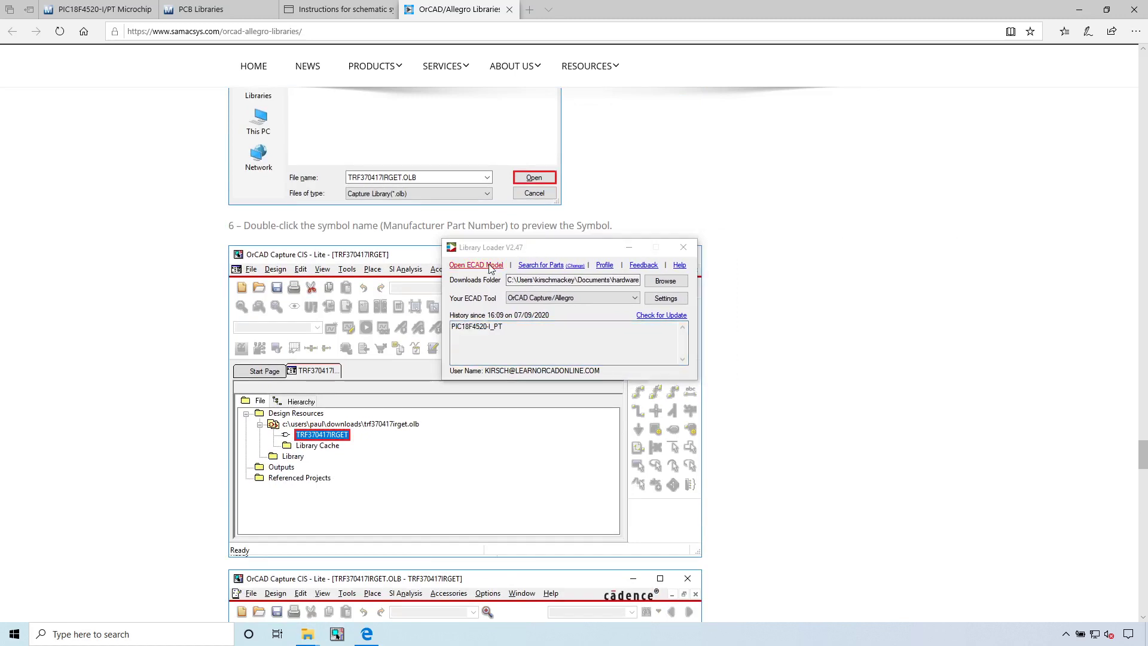
- Load PIC18F4520-I_PT.epw and save OrCAD/Allegro settings with version 'Allegro 17 or later'
double_click(628, 340)
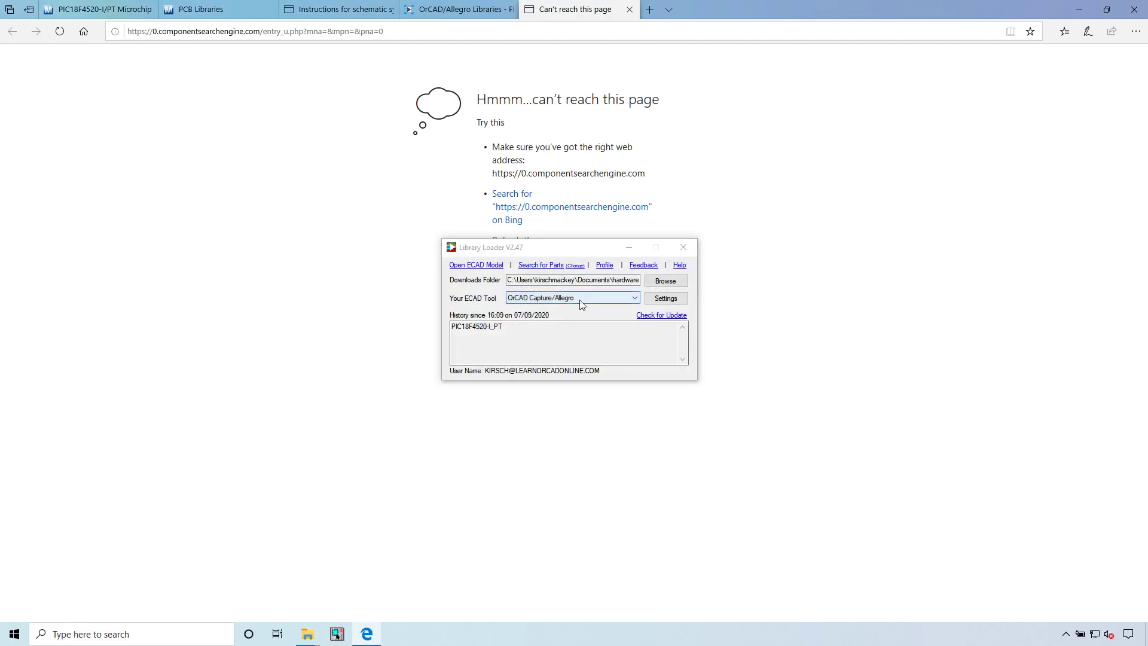
left_click(665, 298)
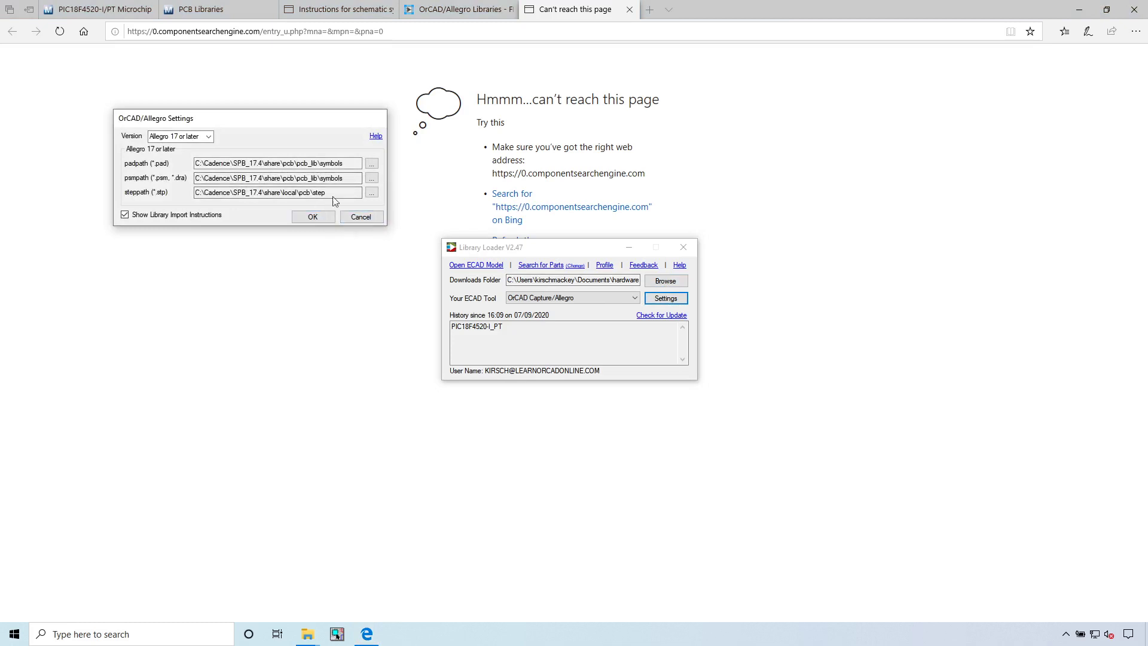
left_click(209, 136)
left_click(209, 136)
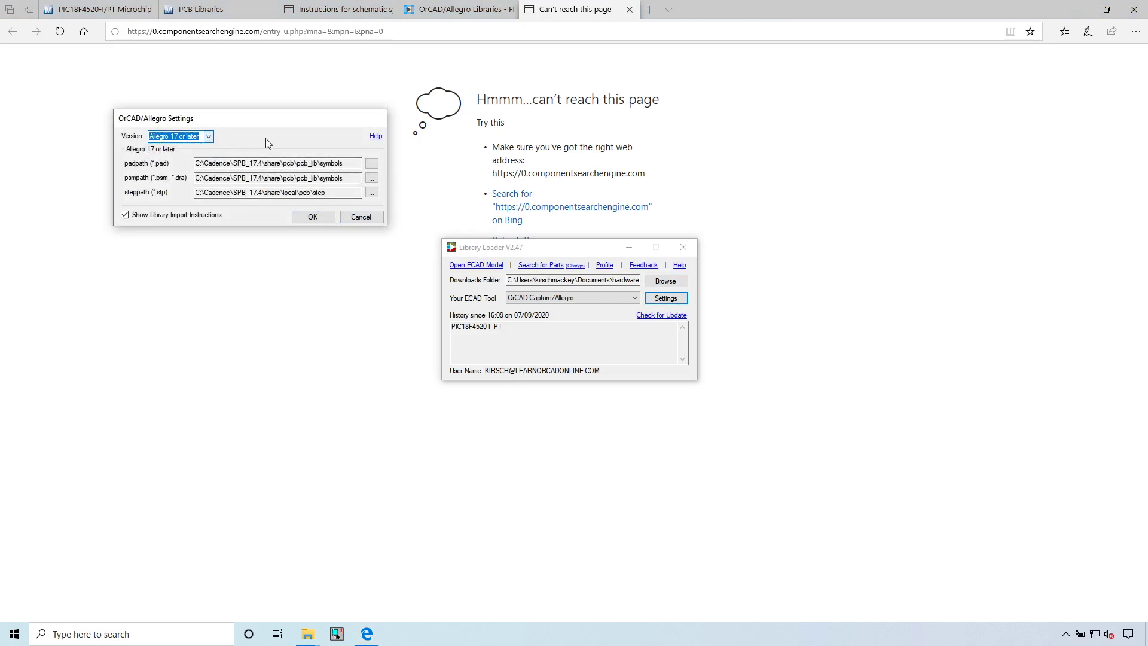
left_click(300, 217)
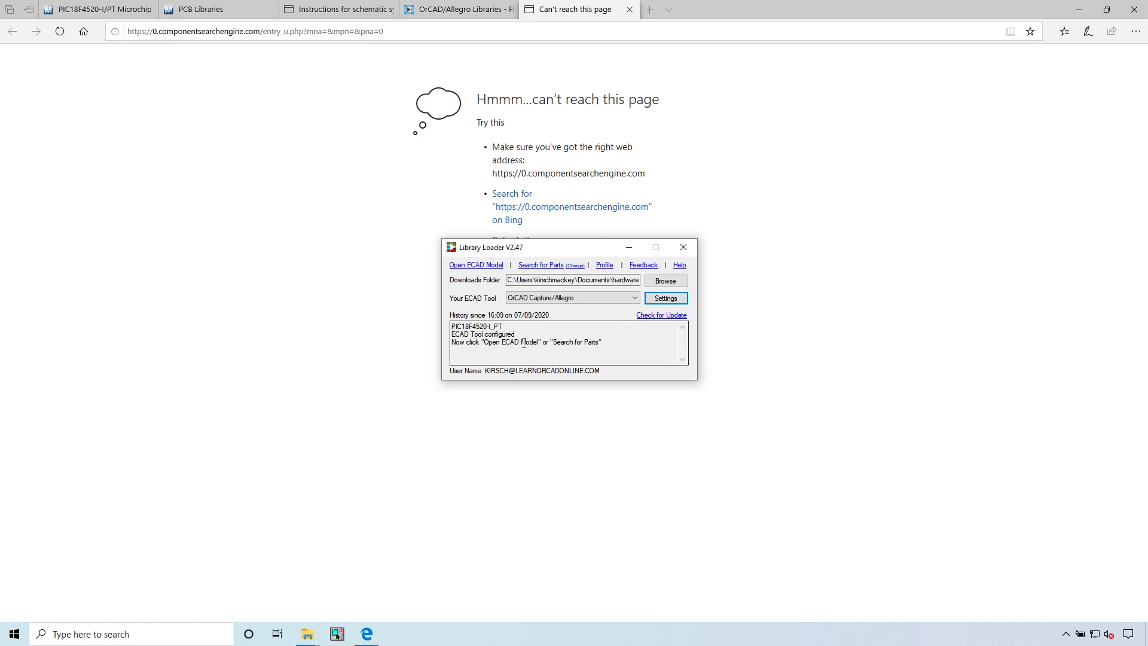
- Reload PIC18F4520-I_PT.epw, then bring up the Explorer folder holding the QFP80P1200X1200X120-44N footprint files
left_click(493, 266)
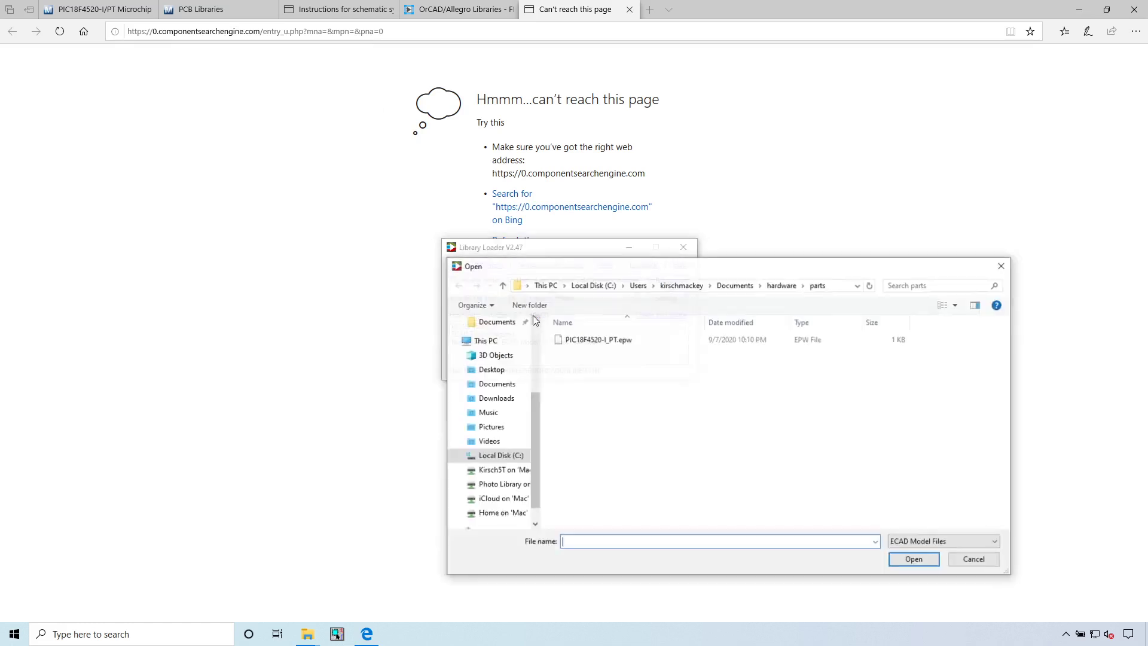
double_click(647, 339)
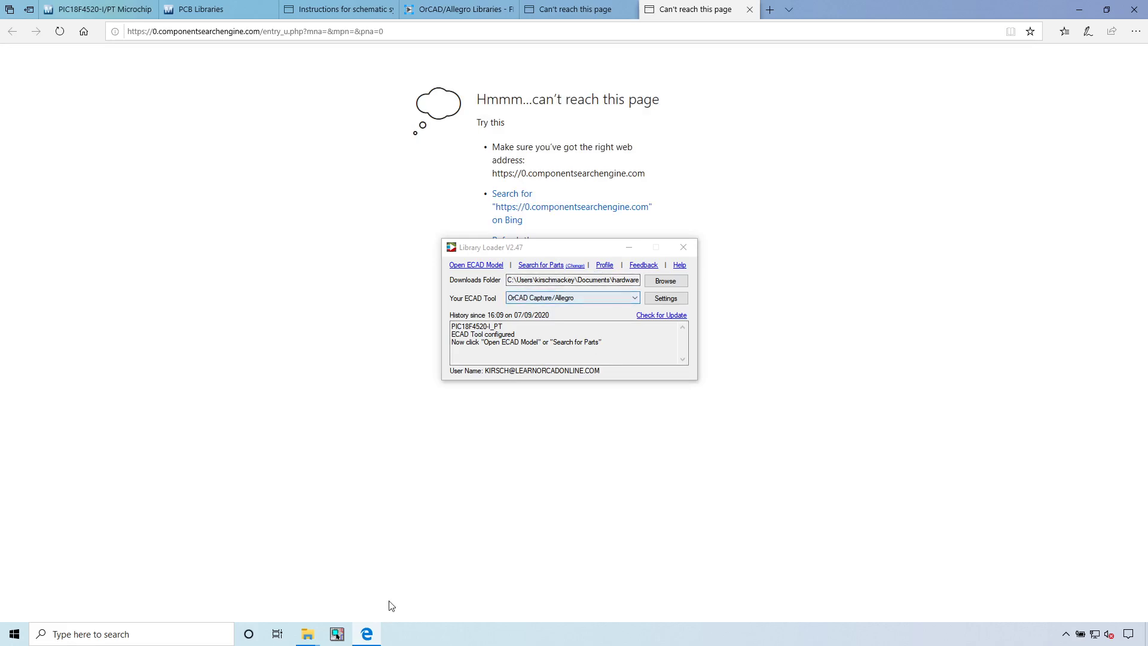
mouse_move(315, 638)
left_click(419, 571)
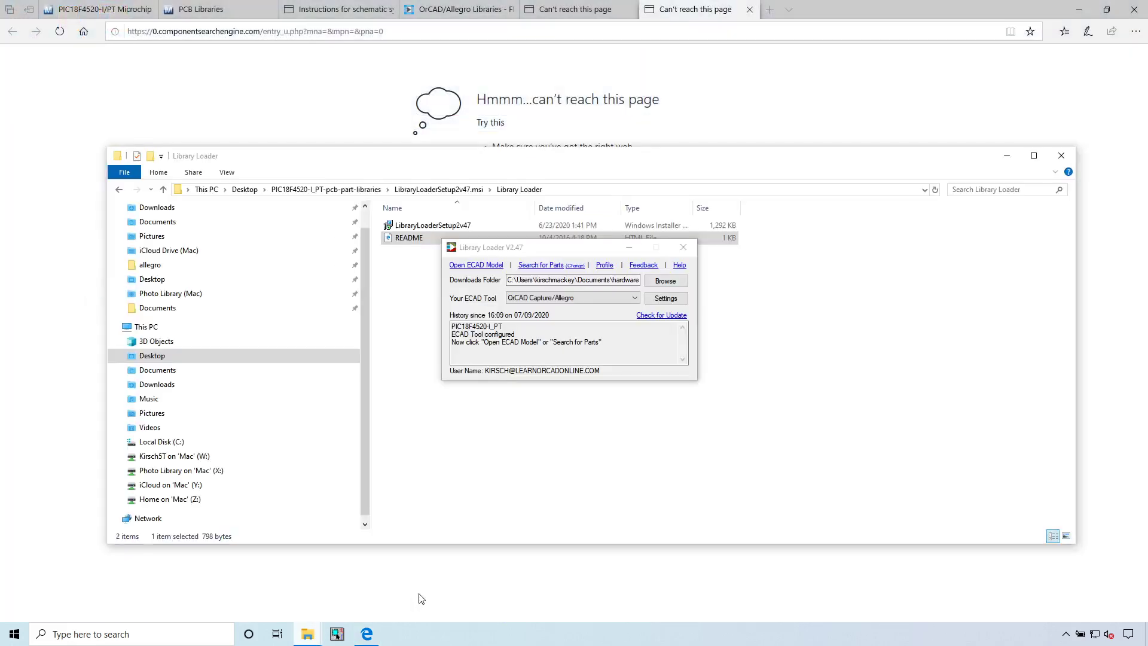
left_click(1007, 156)
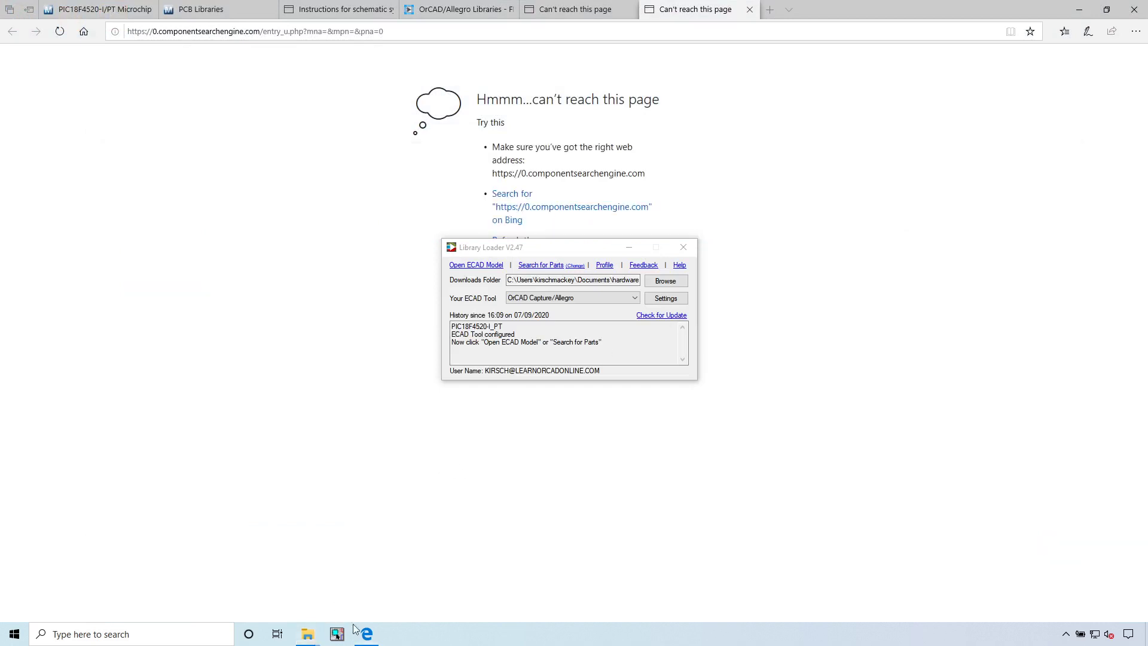
mouse_move(307, 634)
left_click(353, 606)
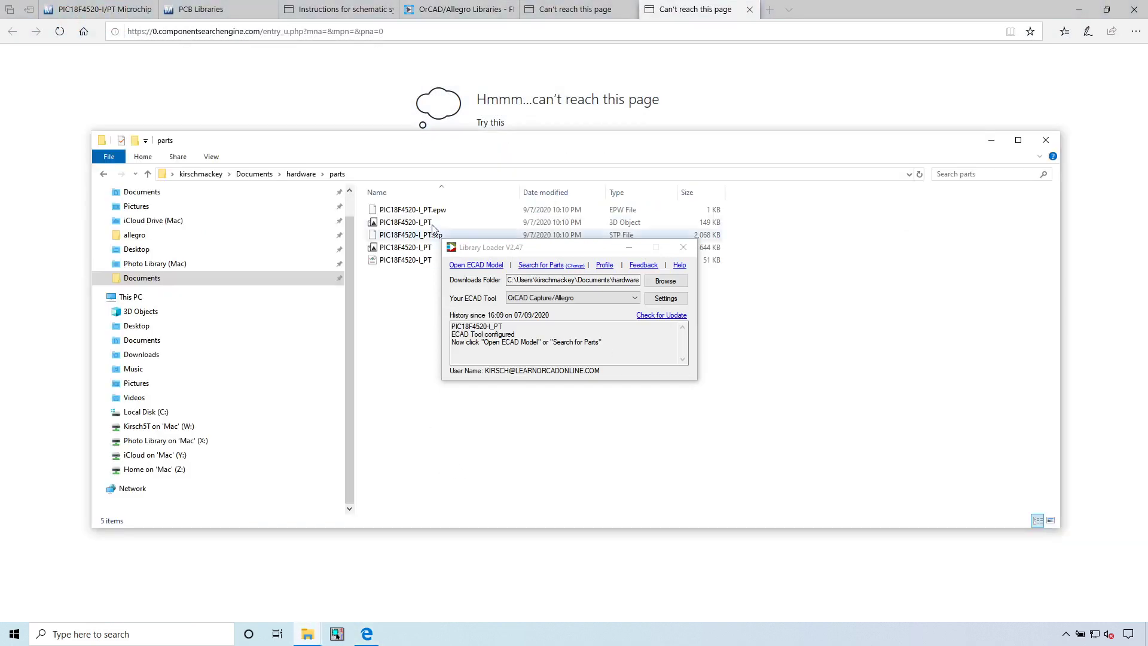
left_click_drag(501, 249, 575, 333)
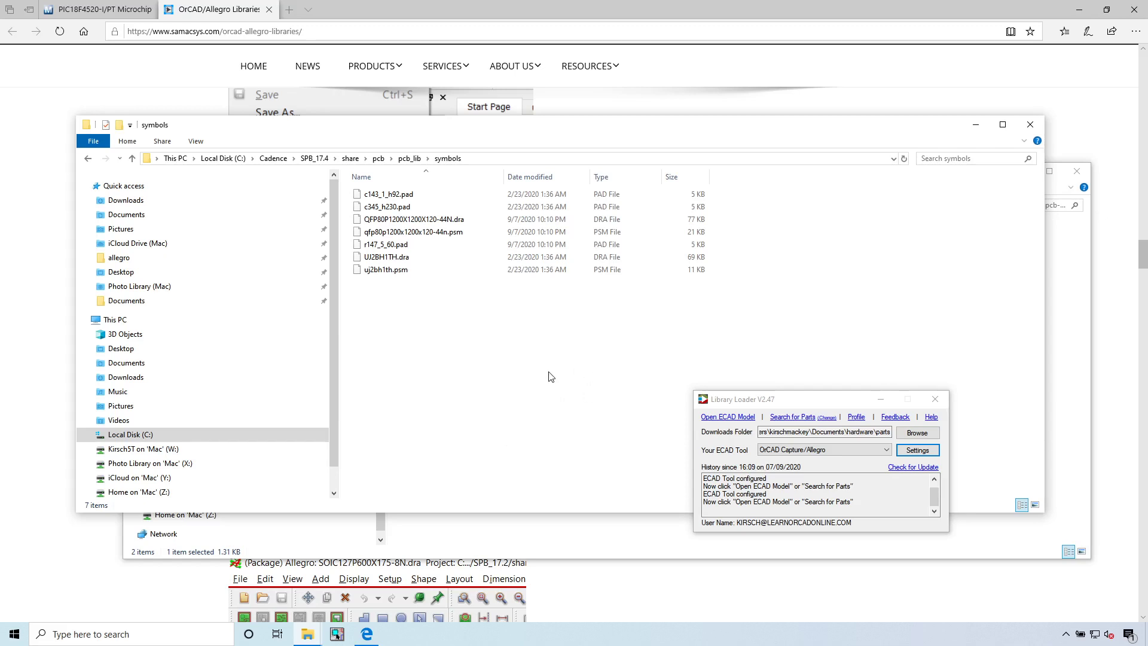
- Set Library Loader's pad path to C:\Cadence\SPB_17.2\share\pcb\pcb_lib\symbols
left_click(919, 448)
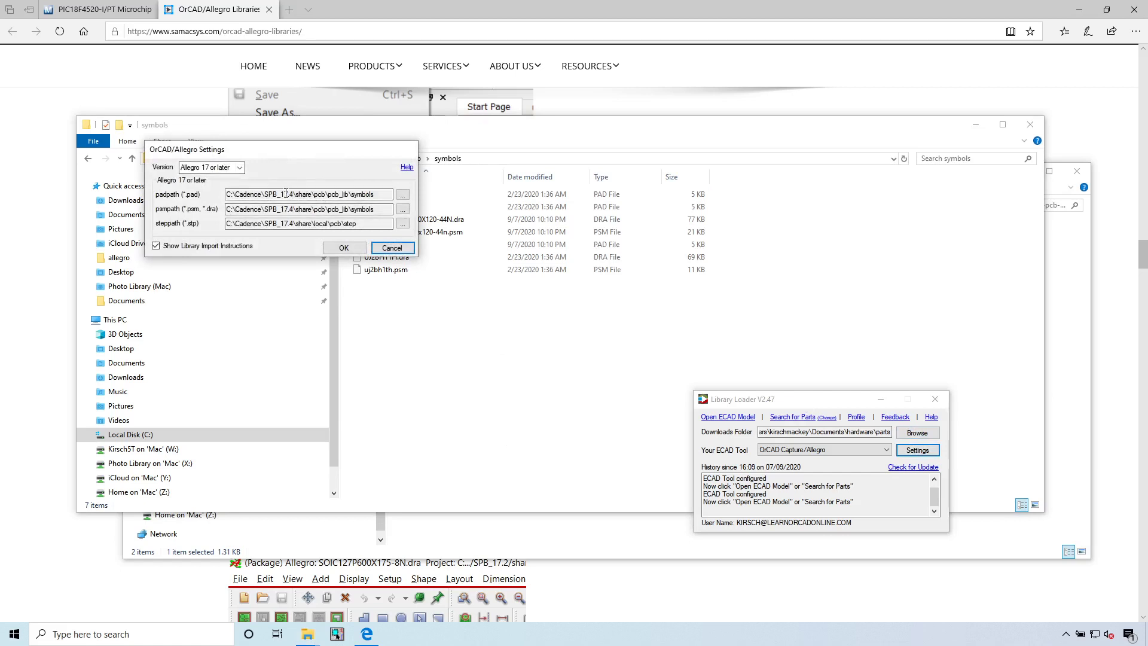
left_click(402, 196)
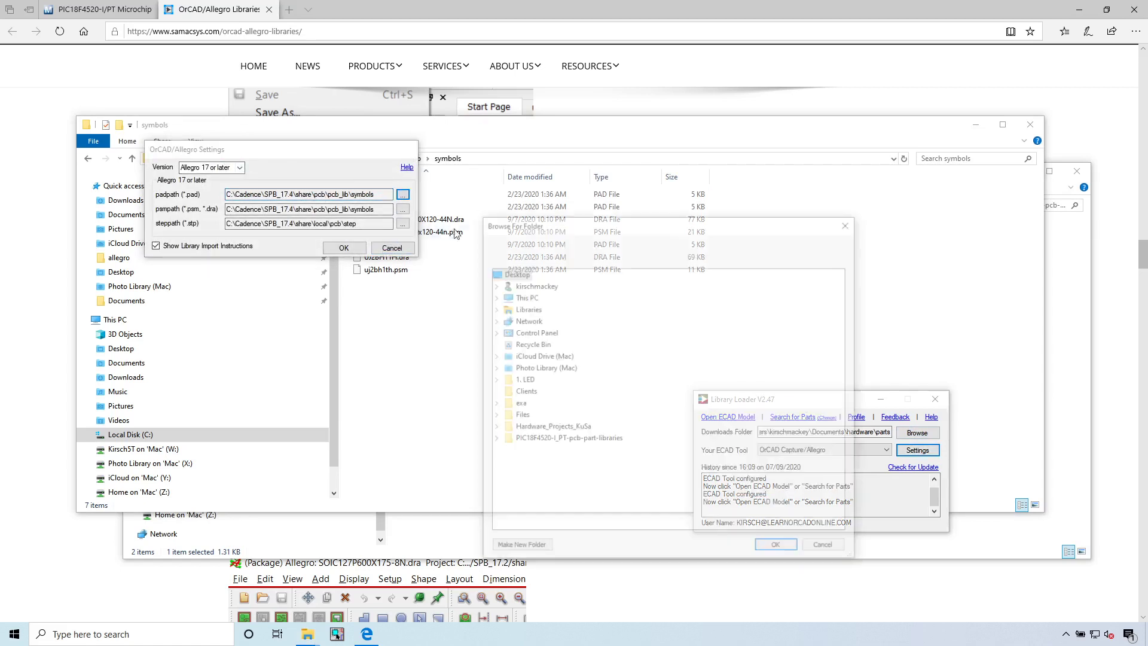
left_click(493, 295)
left_click(503, 391)
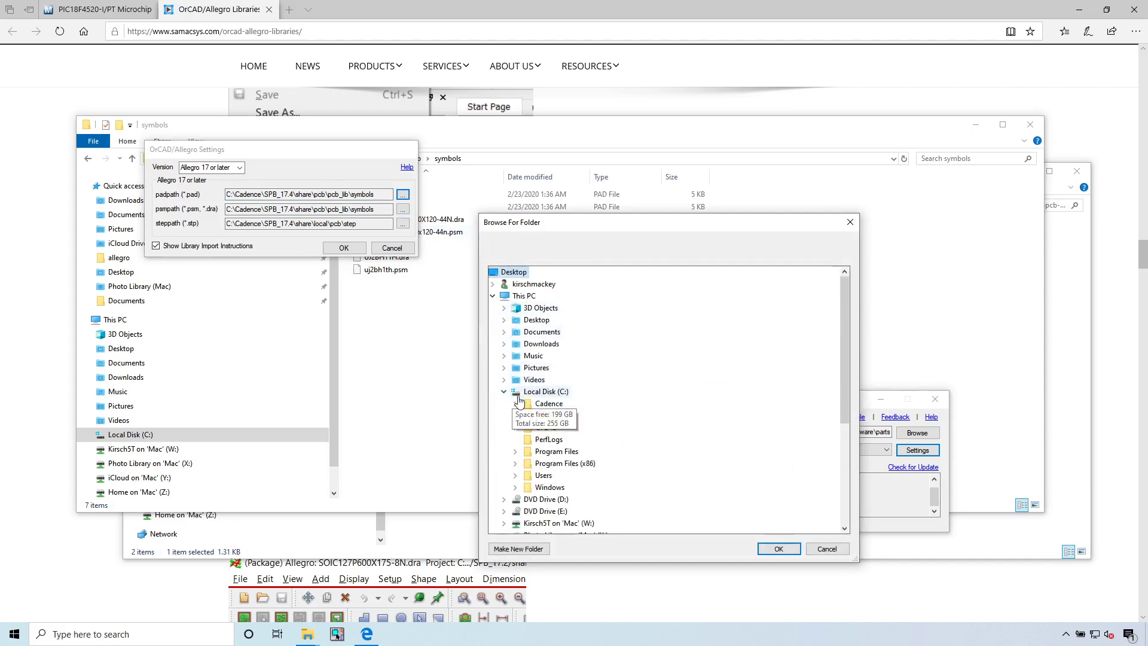
left_click(515, 404)
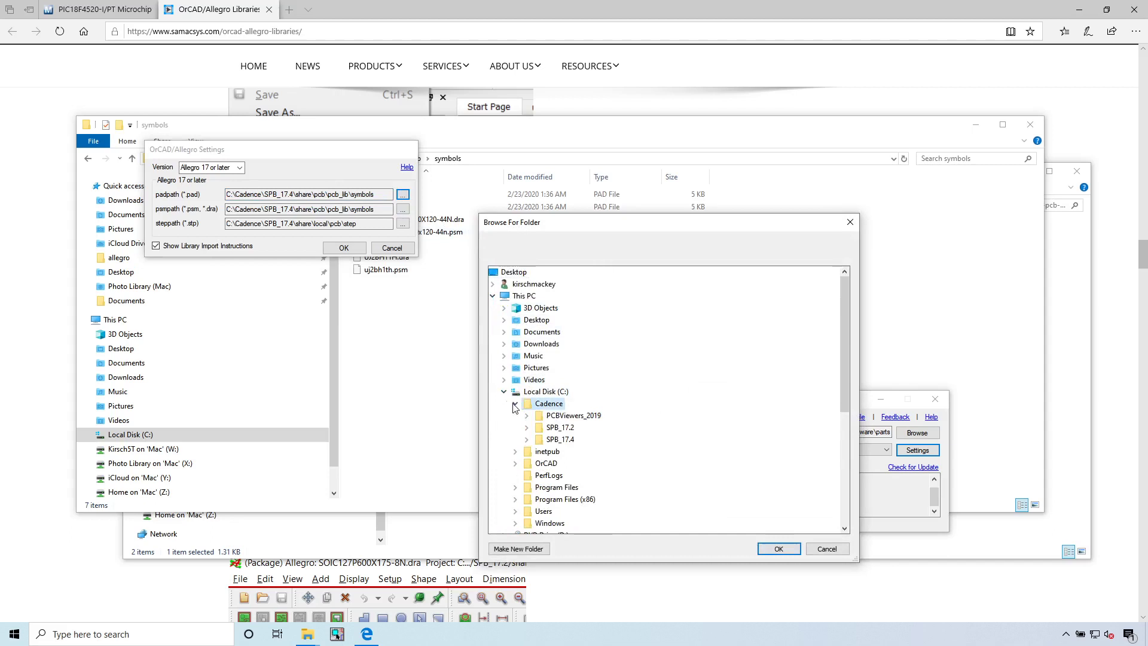
left_click(526, 427)
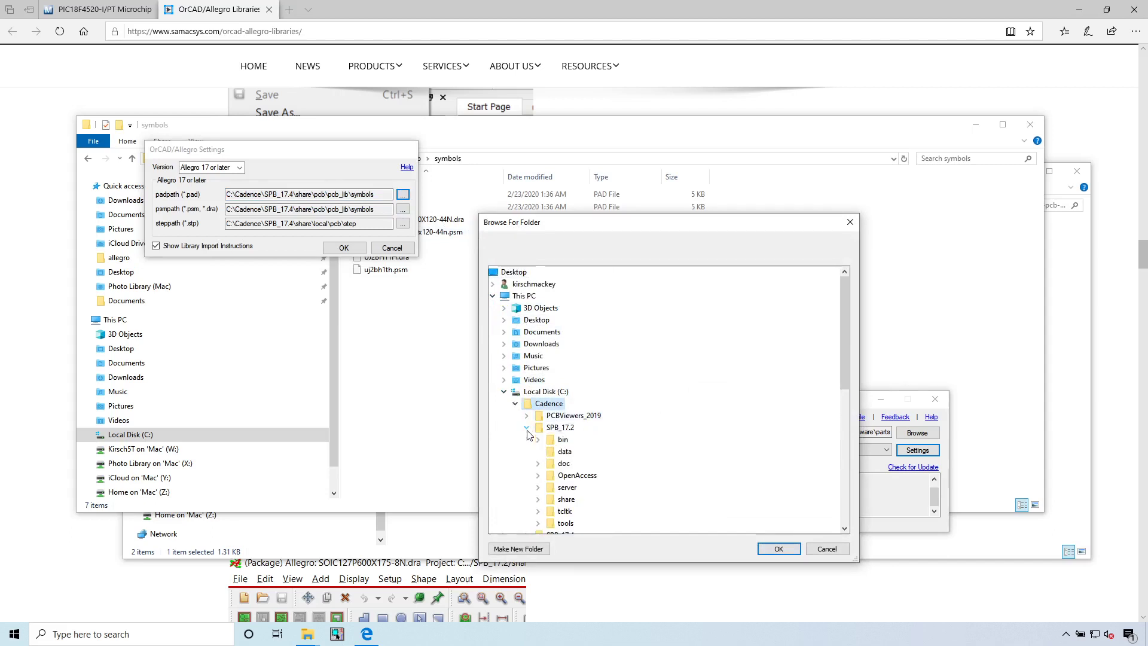
left_click(539, 499)
left_click(550, 511)
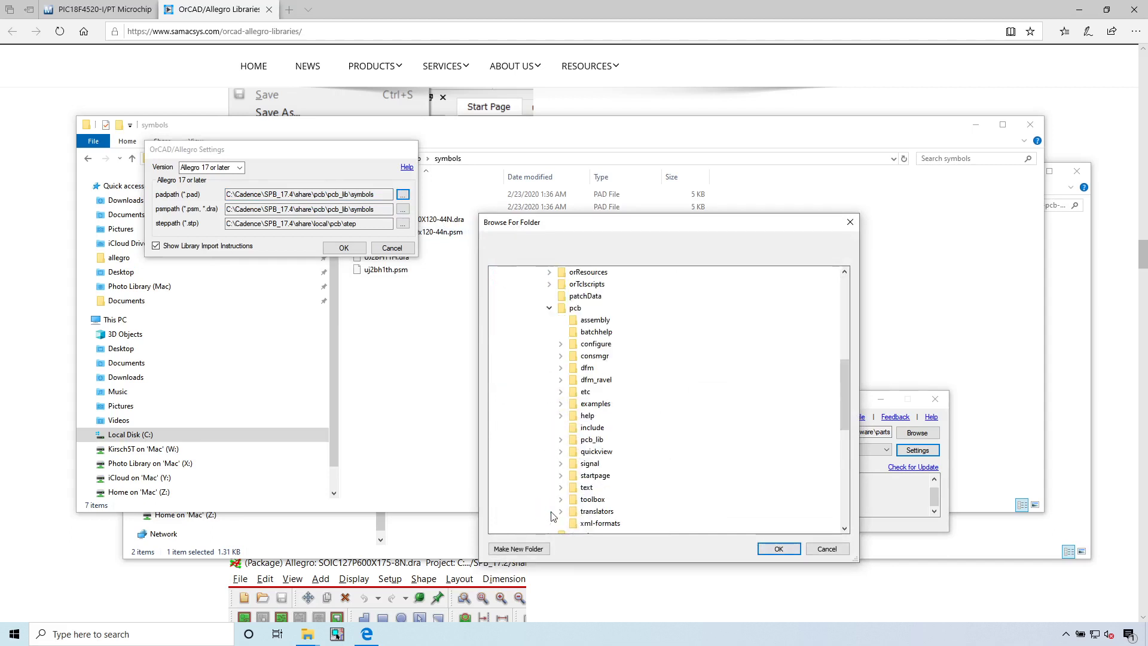
left_click(561, 439)
left_click(604, 463)
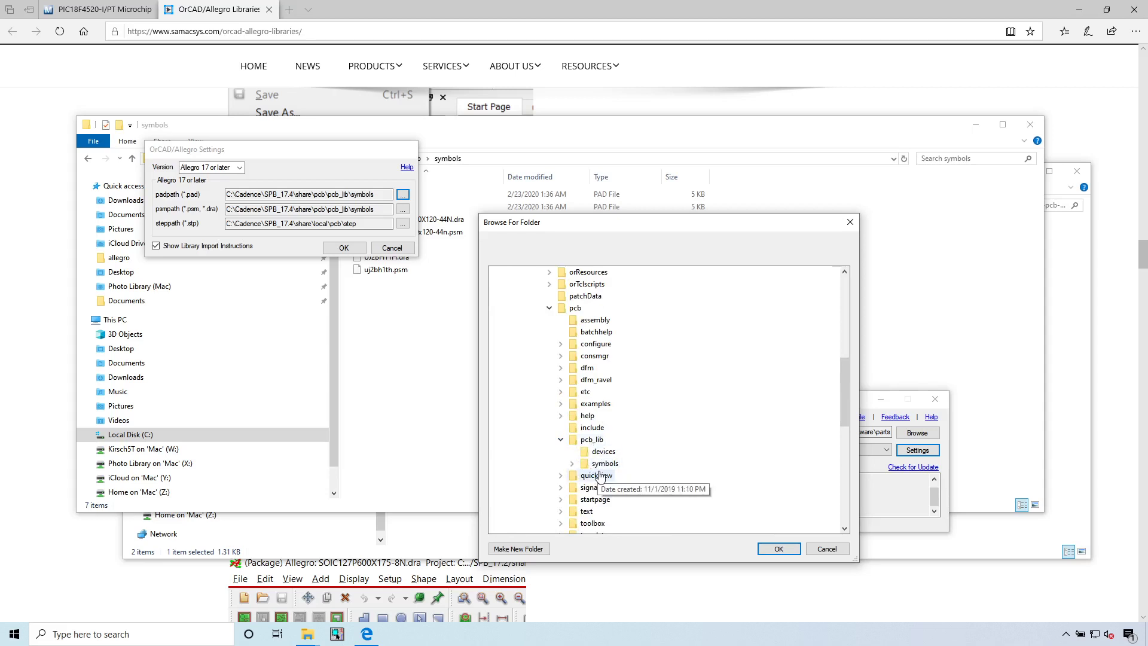
left_click(571, 464)
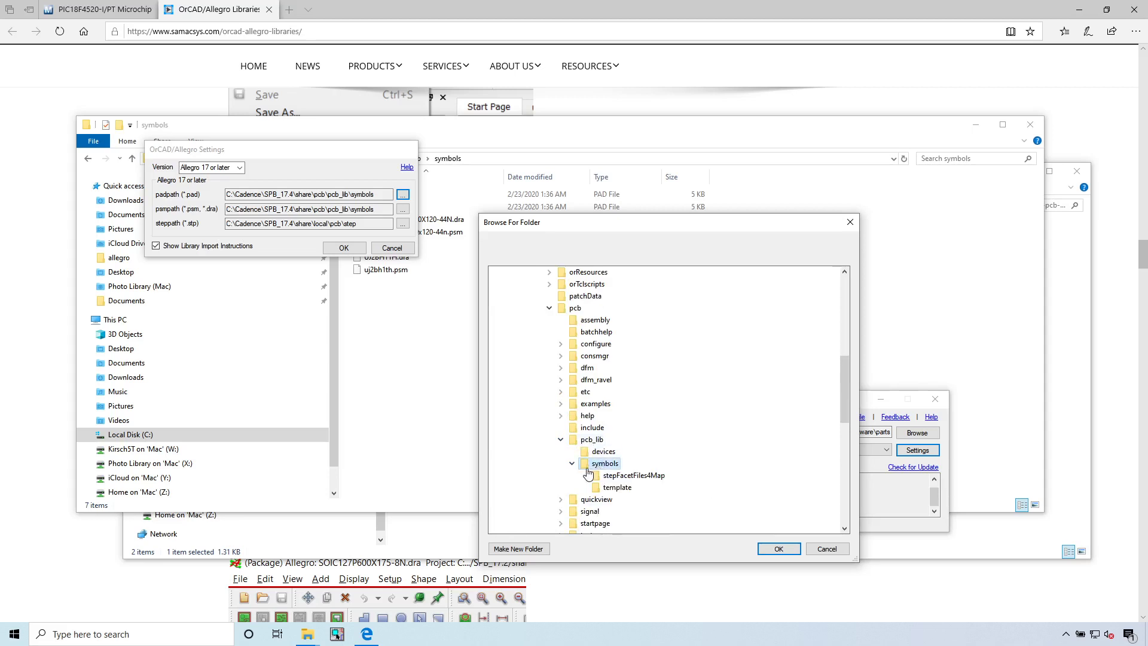
left_click(779, 549)
left_click_drag(383, 195, 229, 191)
key("BackSpace")
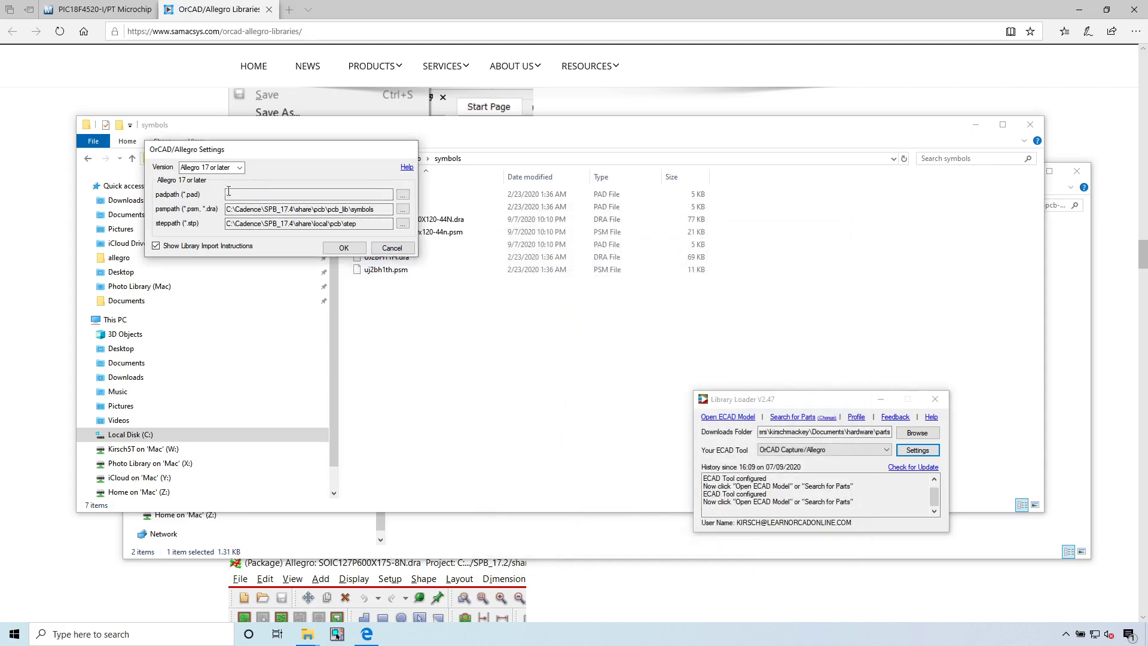
key("ctrl+z")
right_click(267, 192)
left_click(301, 233)
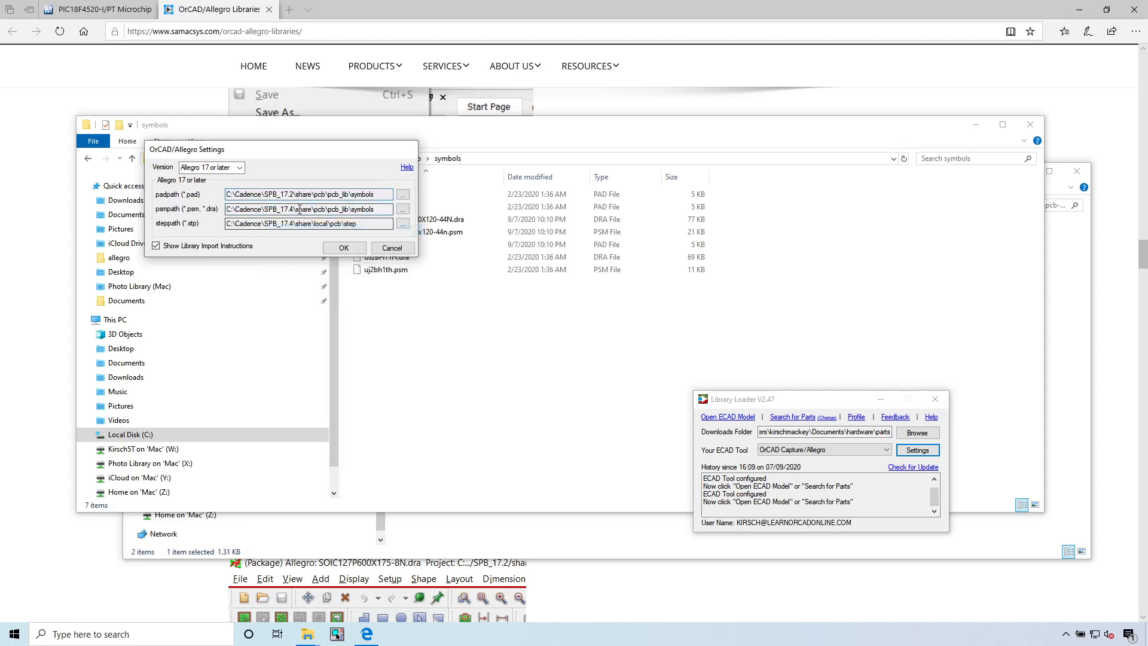
- Point the footprint path at the same SPB_17.2 pcb_lib\symbols folder
left_click_drag(373, 209, 189, 208)
right_click(265, 209)
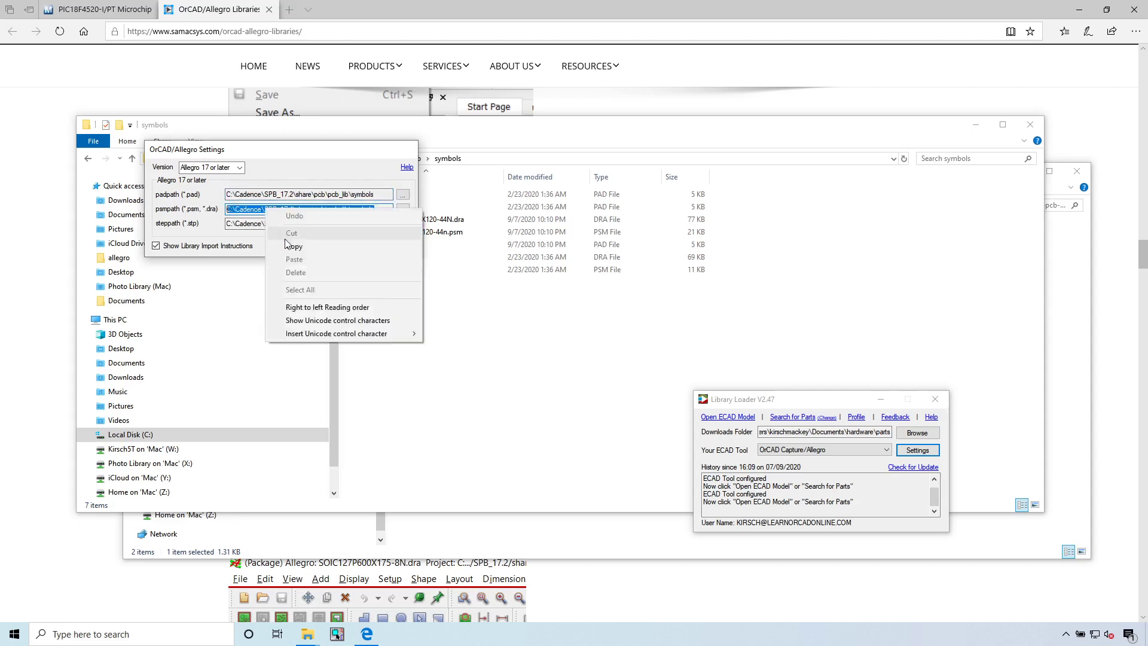
left_click(254, 210)
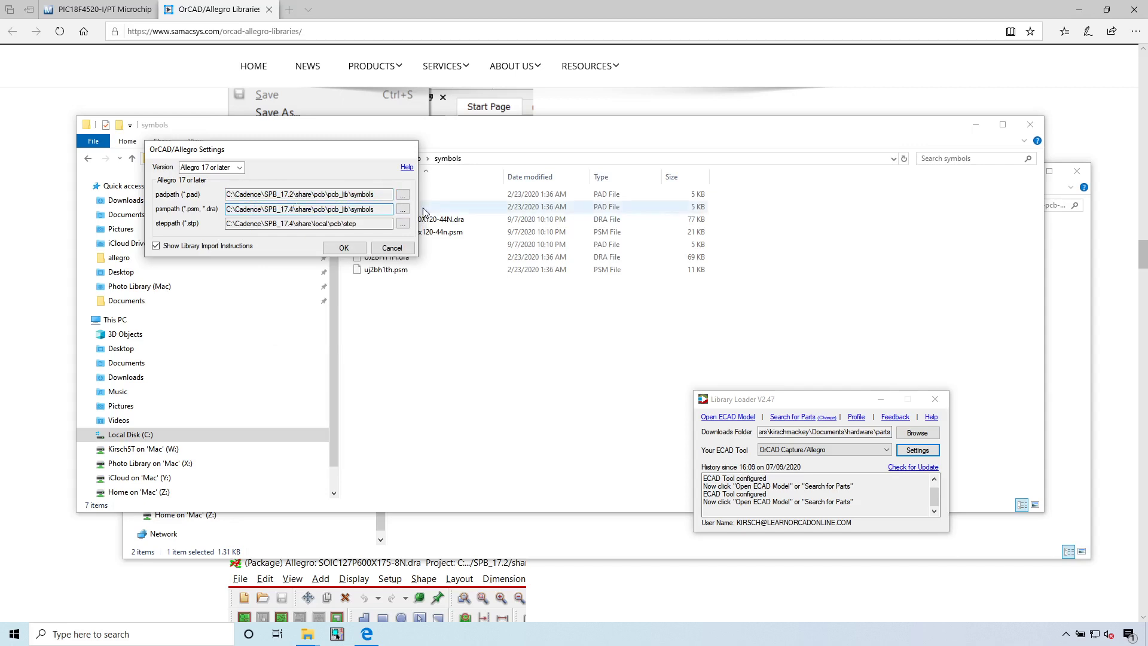
left_click(403, 209)
scroll(579, 439, "down", 15)
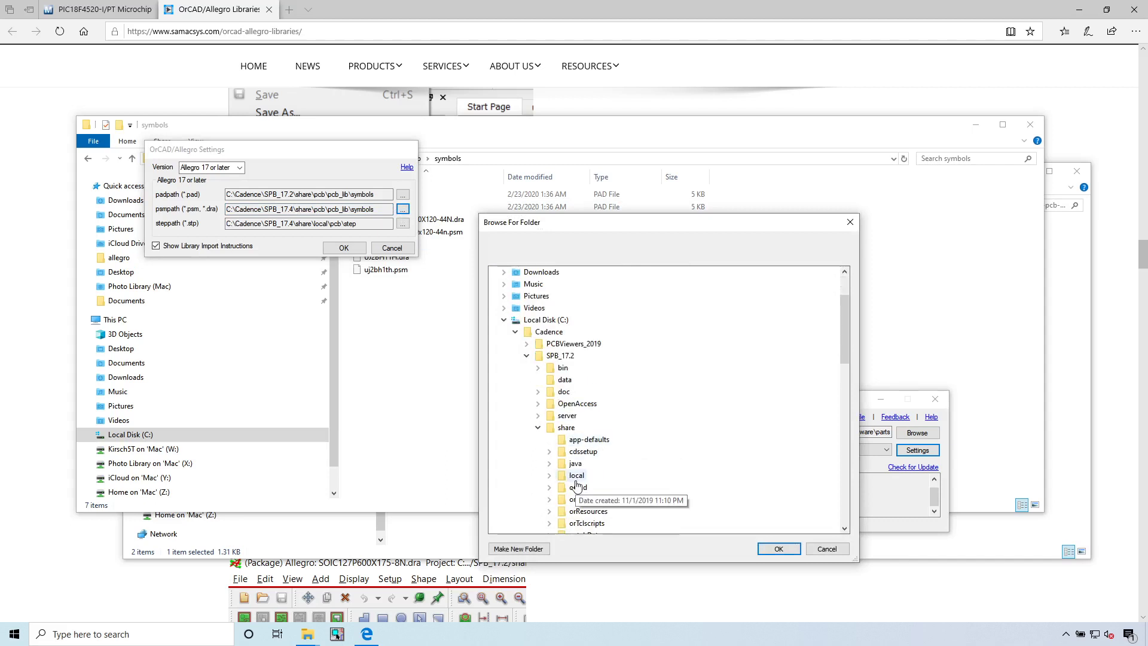
scroll(601, 399, "up", 2)
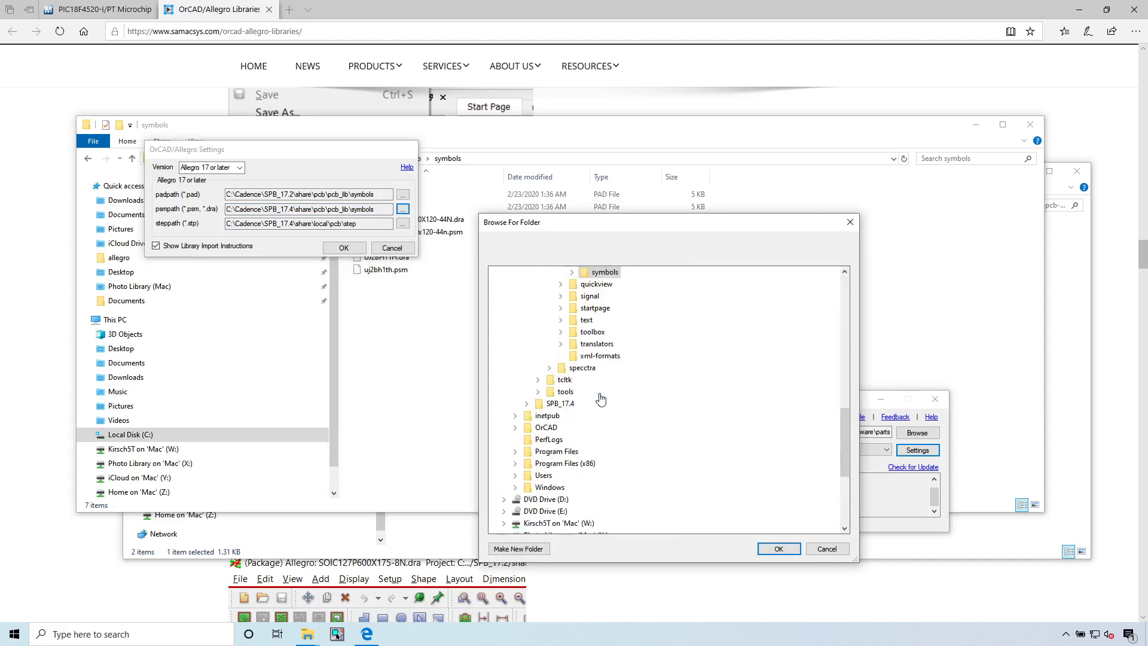
scroll(640, 397, "up", 1)
double_click(602, 307)
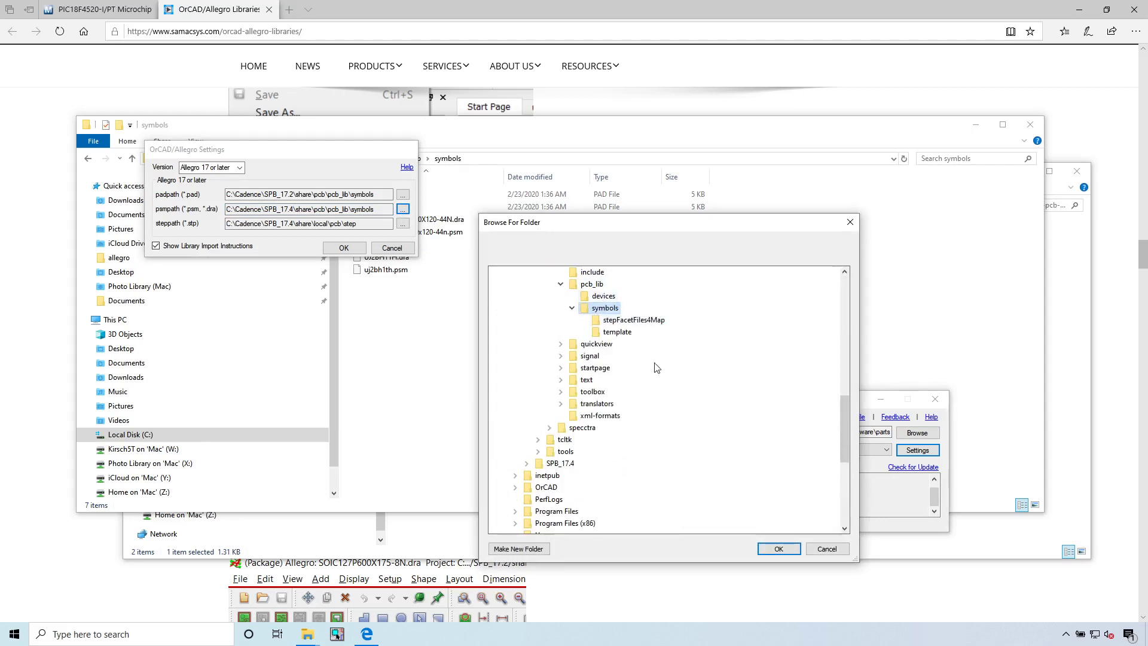
left_click(779, 548)
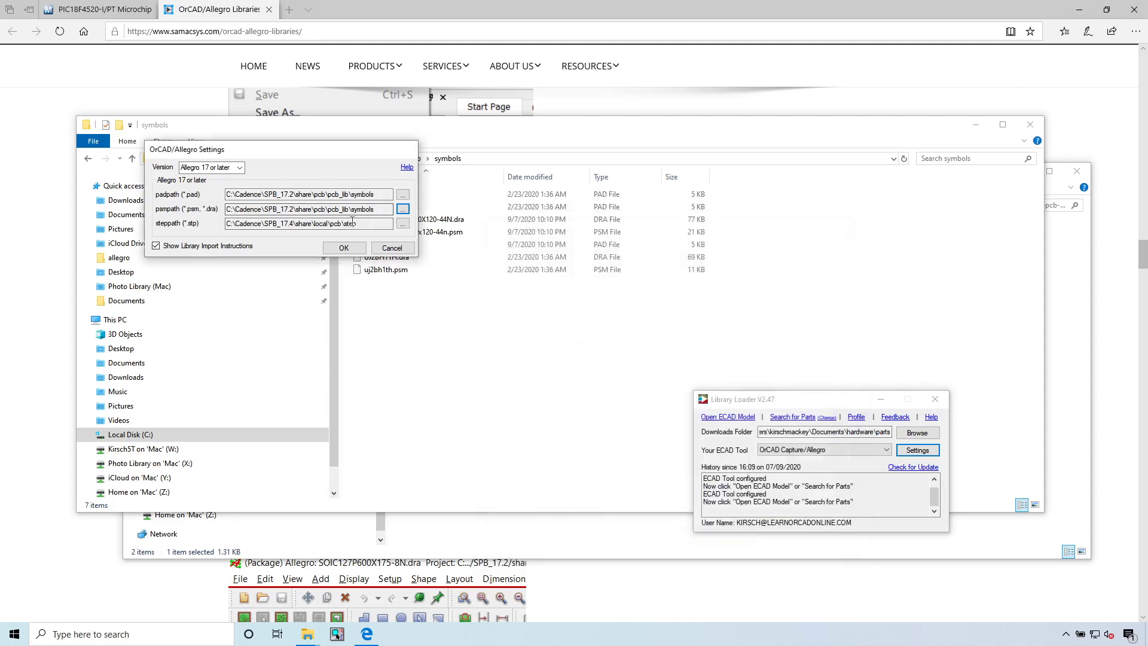
- Set the STEP model path to the share\local\pcb\step folder and save the settings
left_click(391, 224)
left_click(403, 224)
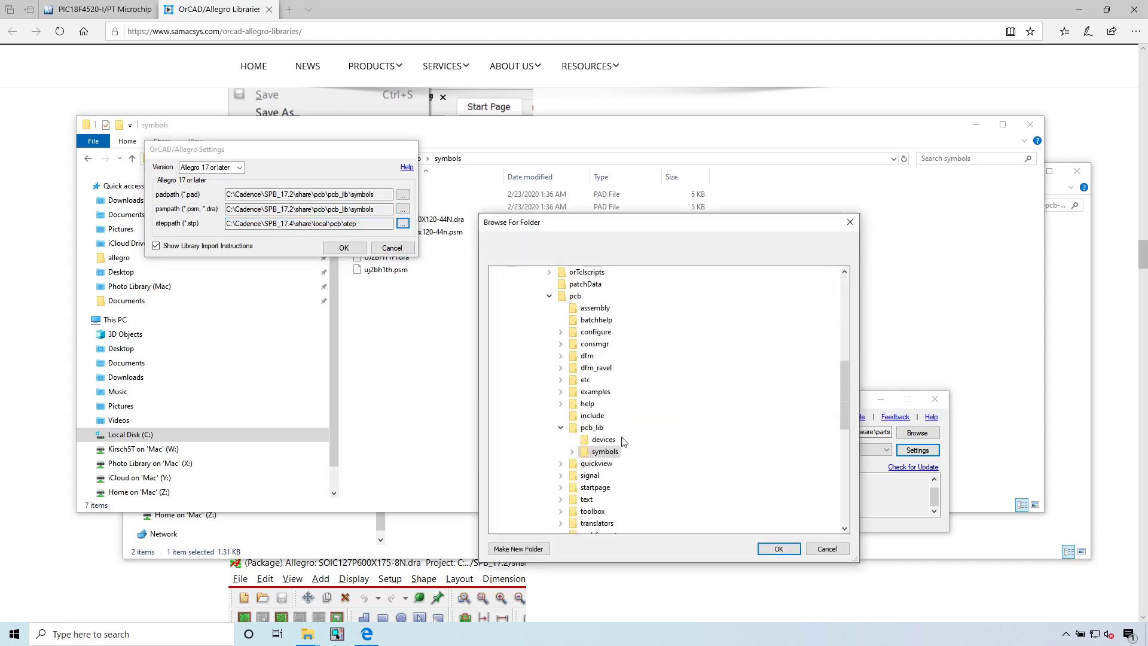
scroll(622, 441, "down", 4)
scroll(651, 437, "up", 4)
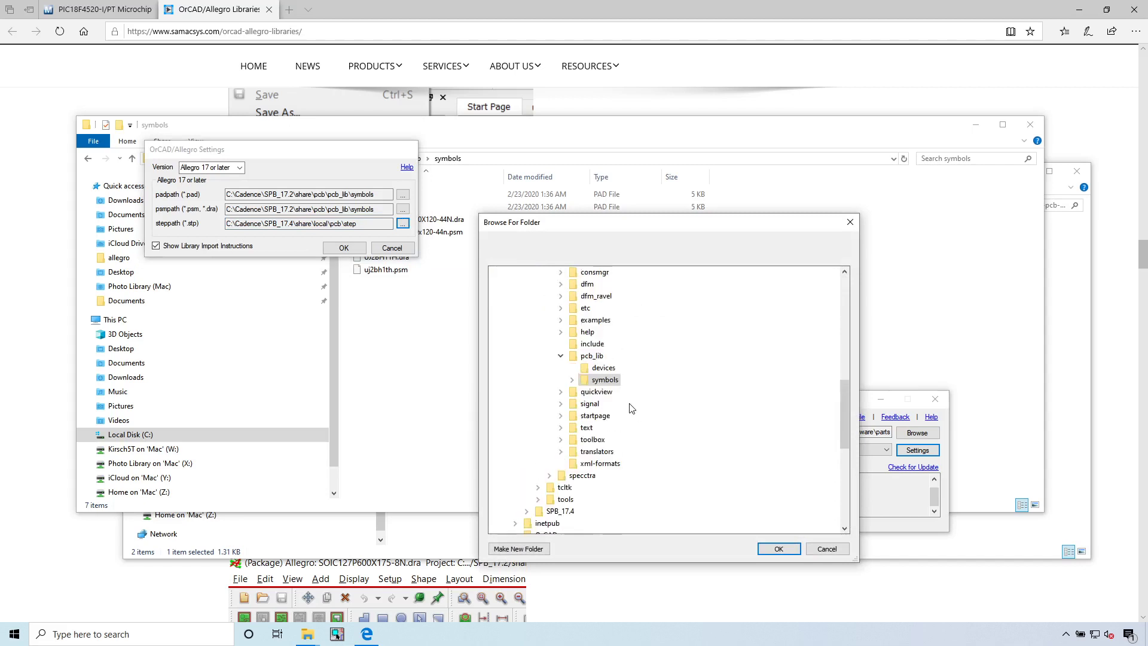
scroll(598, 312, "up", 2)
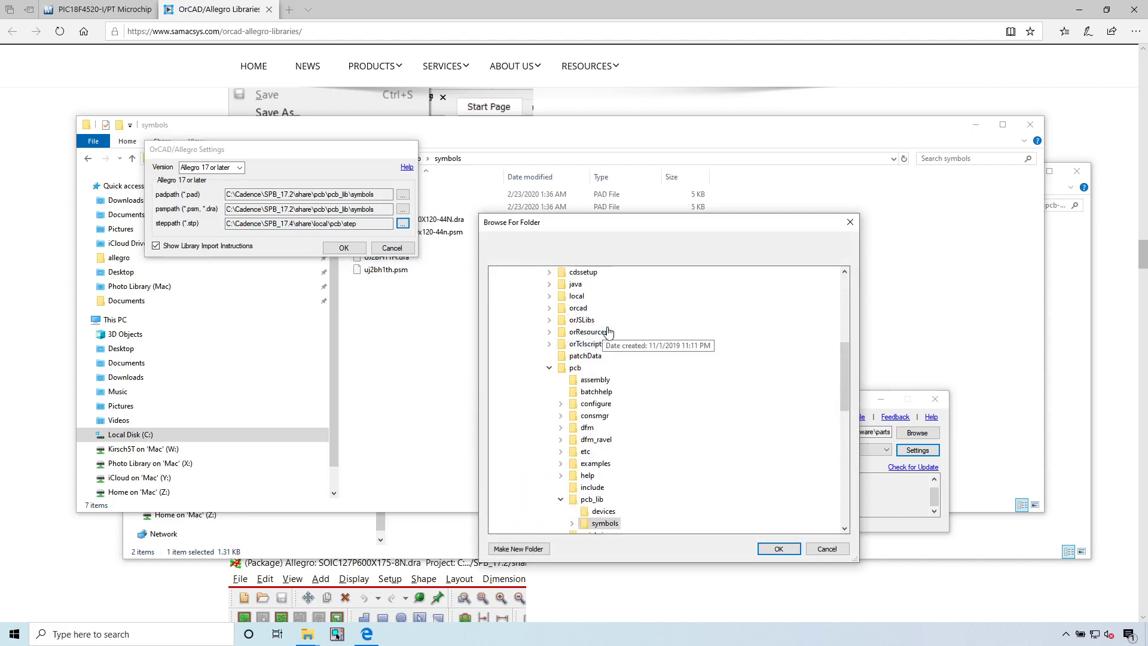
double_click(598, 368)
scroll(604, 373, "up", 1)
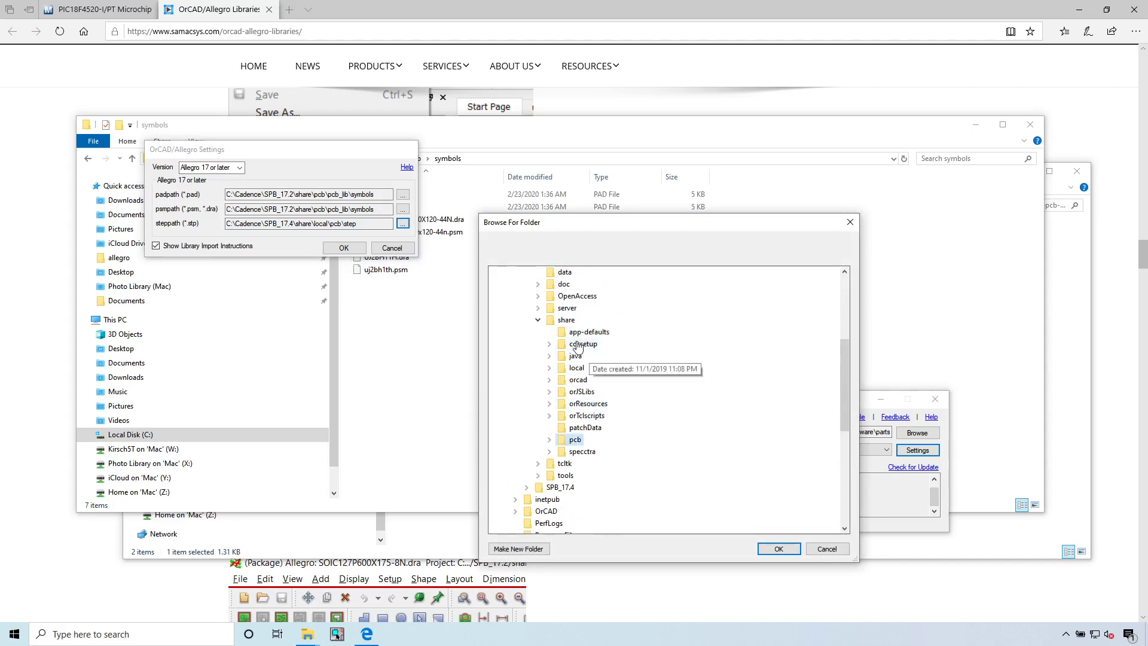
double_click(577, 332)
scroll(592, 390, "up", 1)
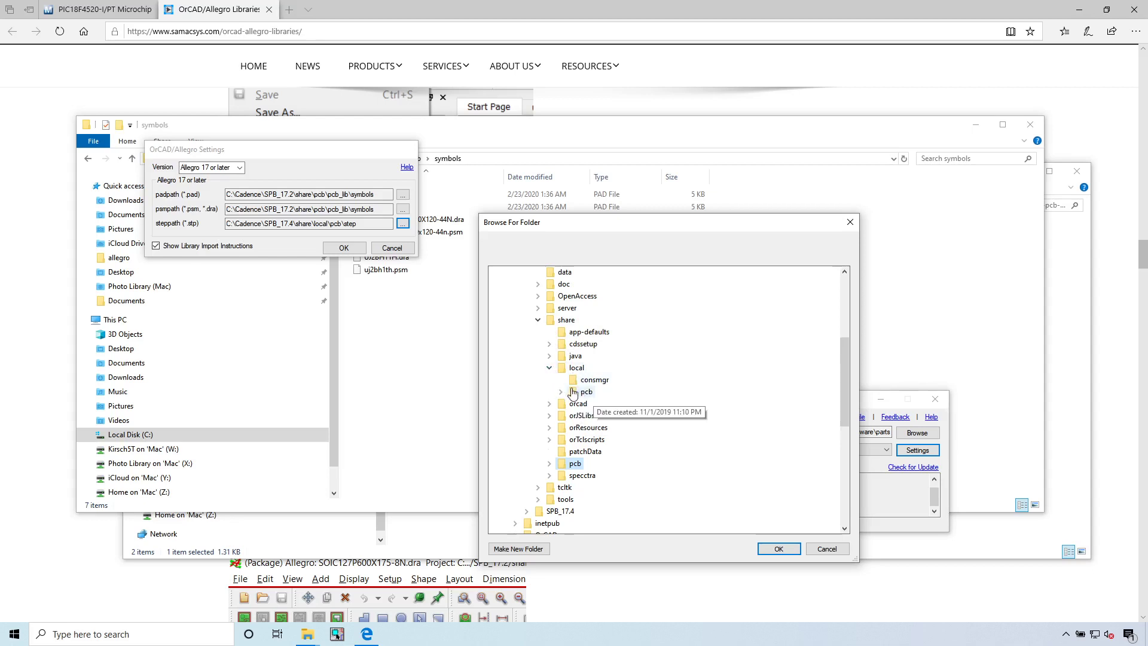
double_click(592, 392)
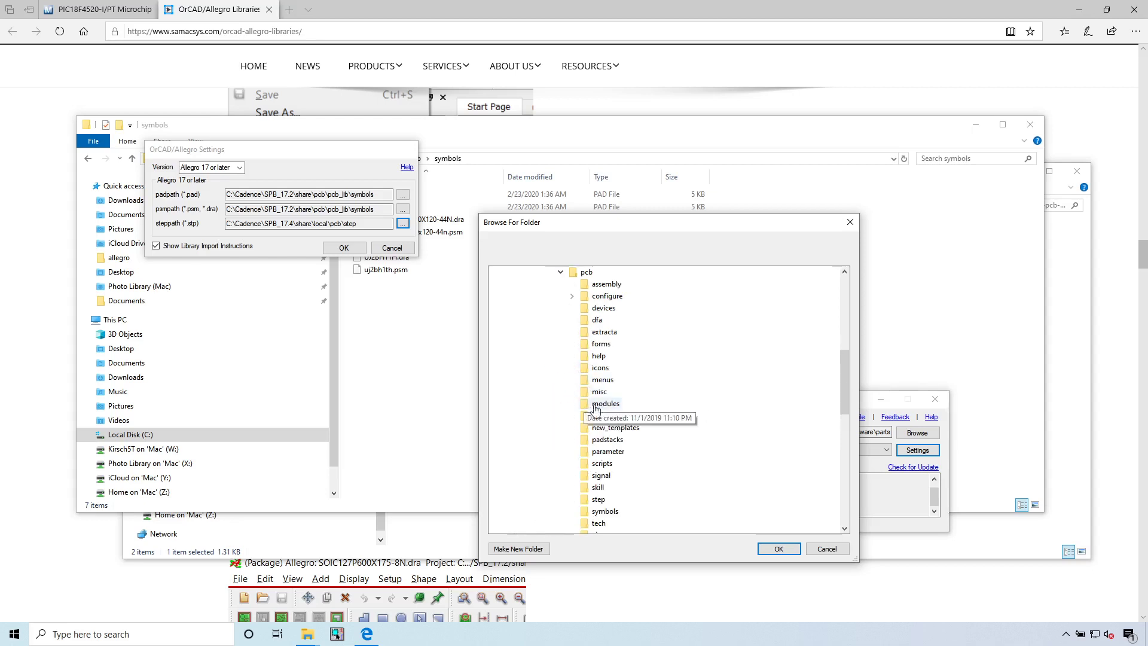
left_click(599, 500)
left_click(778, 549)
left_click(344, 247)
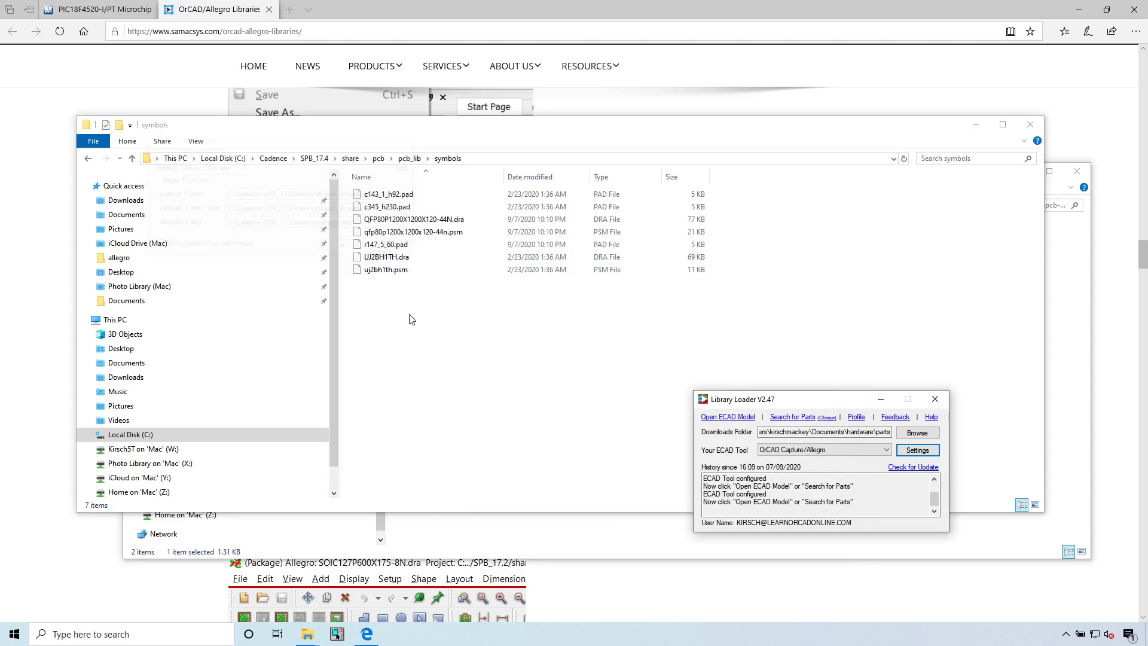
- Load the downloaded PIC18F4520-I_PT.epw model file into Library Loader
left_click(411, 319)
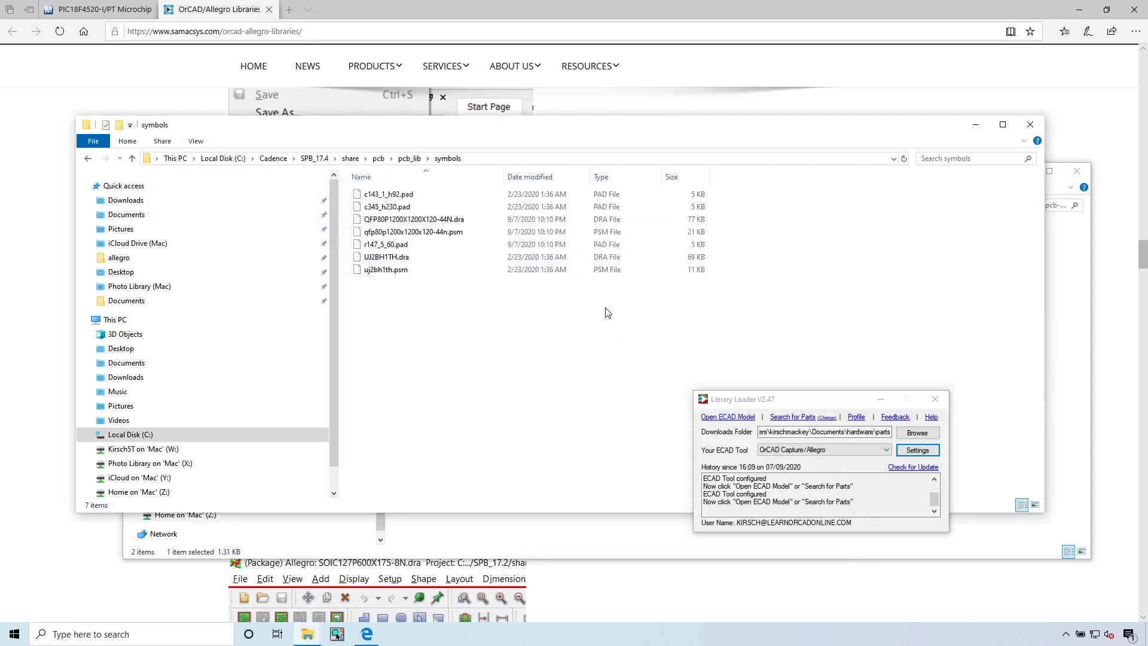
left_click_drag(800, 406, 704, 285)
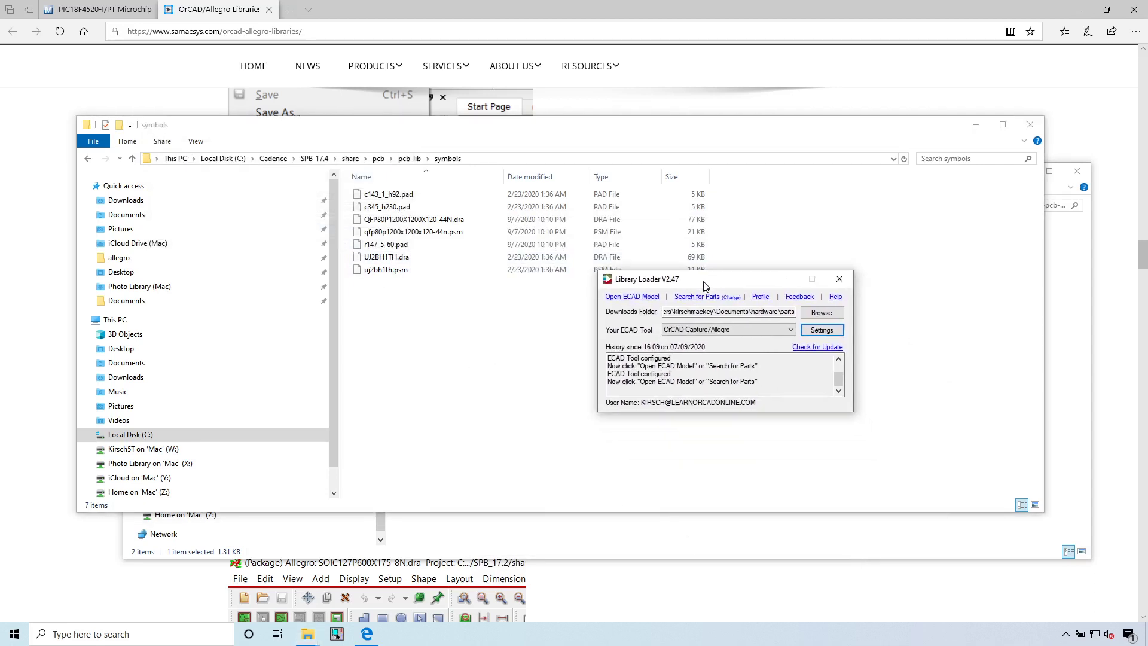
left_click(627, 298)
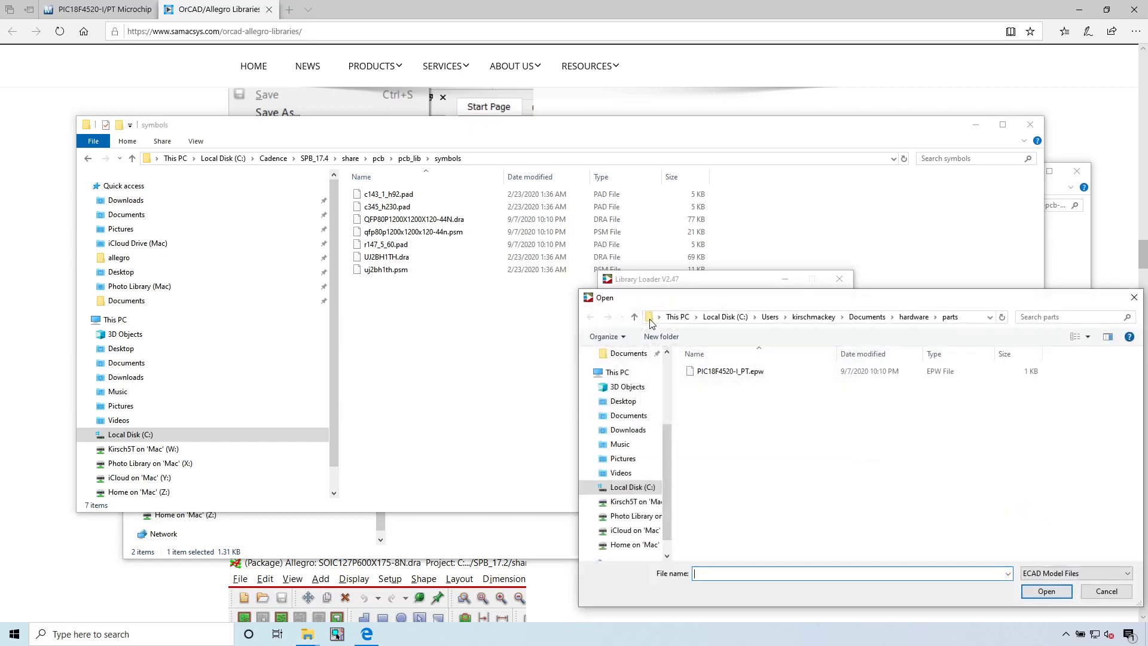
double_click(580, 304)
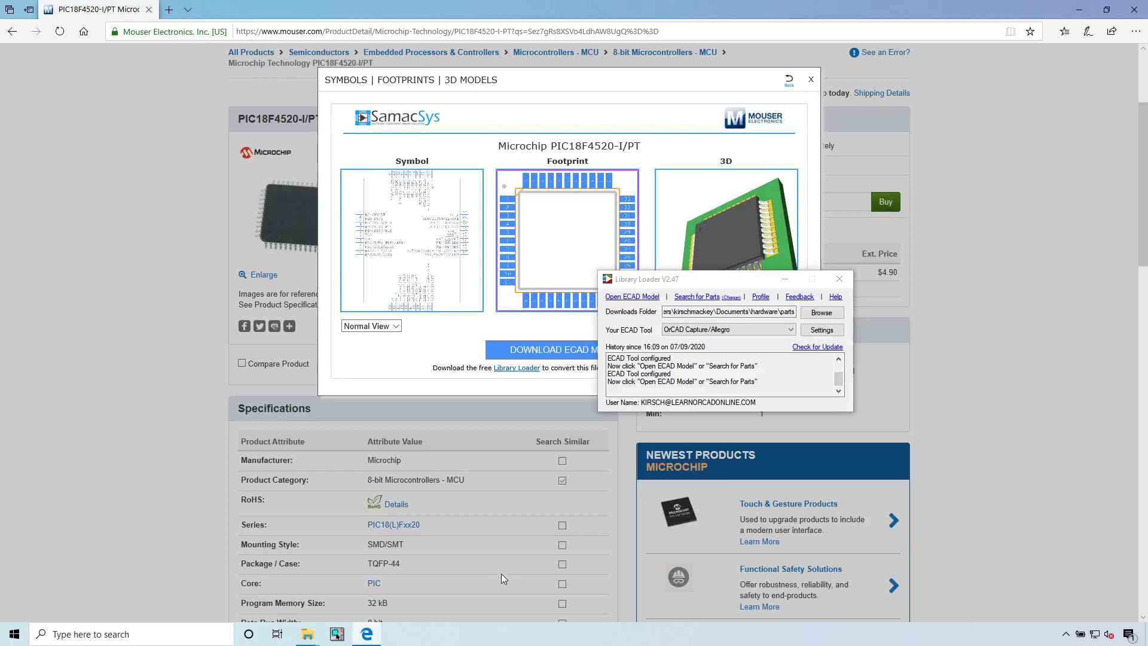
left_click_drag(701, 280, 527, 237)
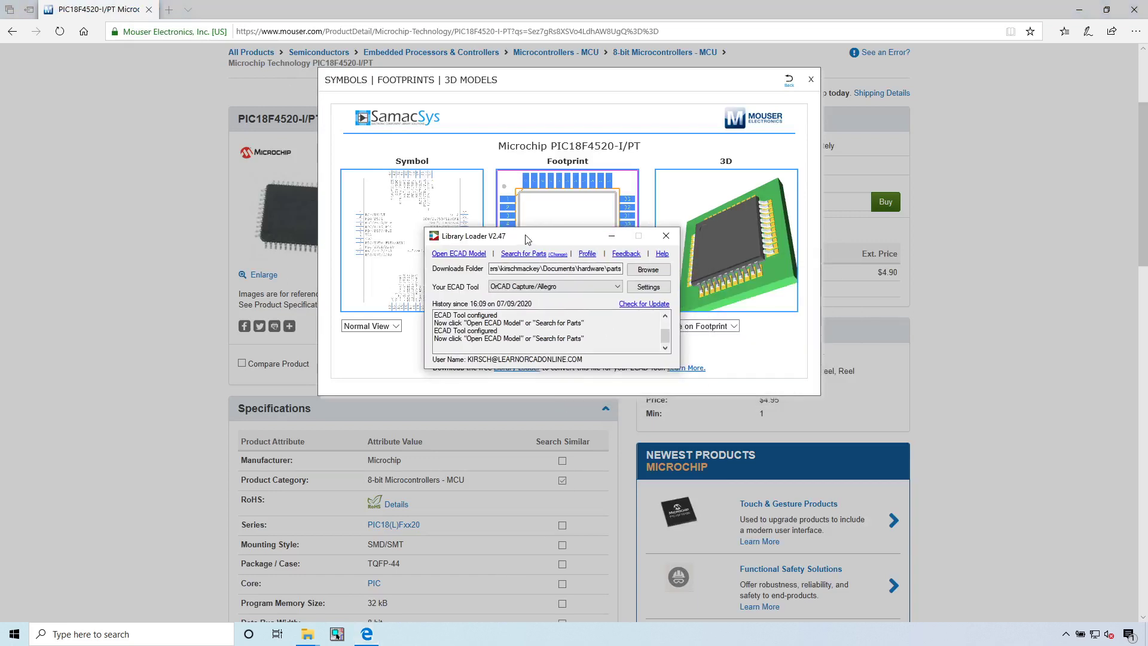
left_click(533, 343)
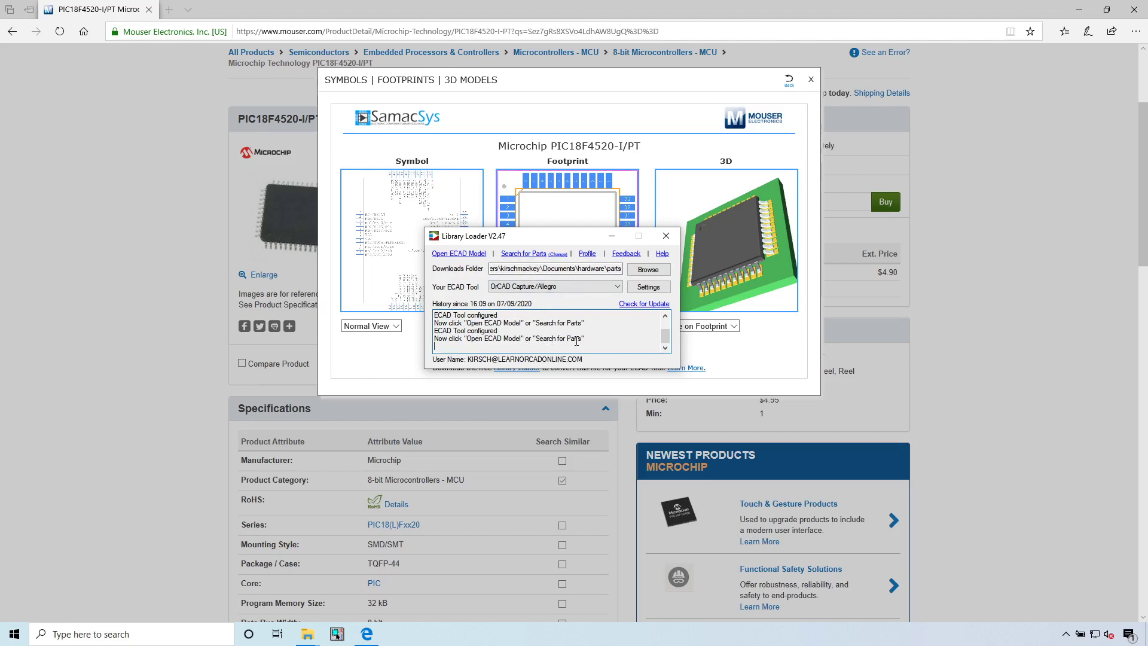
- In the symbols Explorer window, go from Cadence into the SPB_17.2 folder
left_click(311, 635)
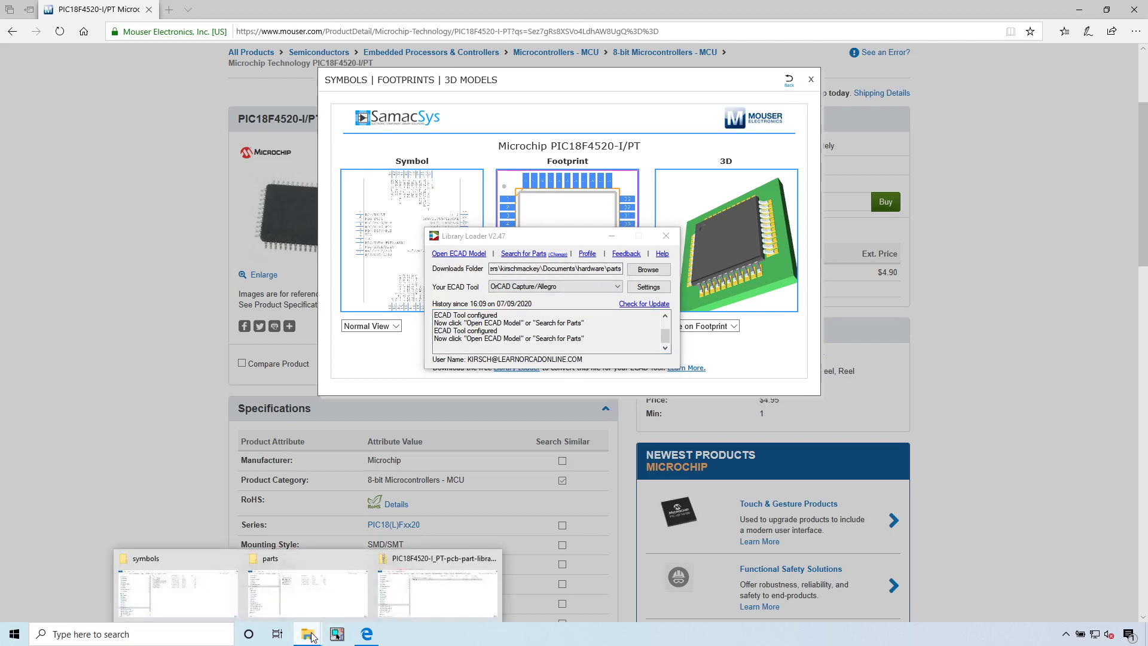
left_click(231, 594)
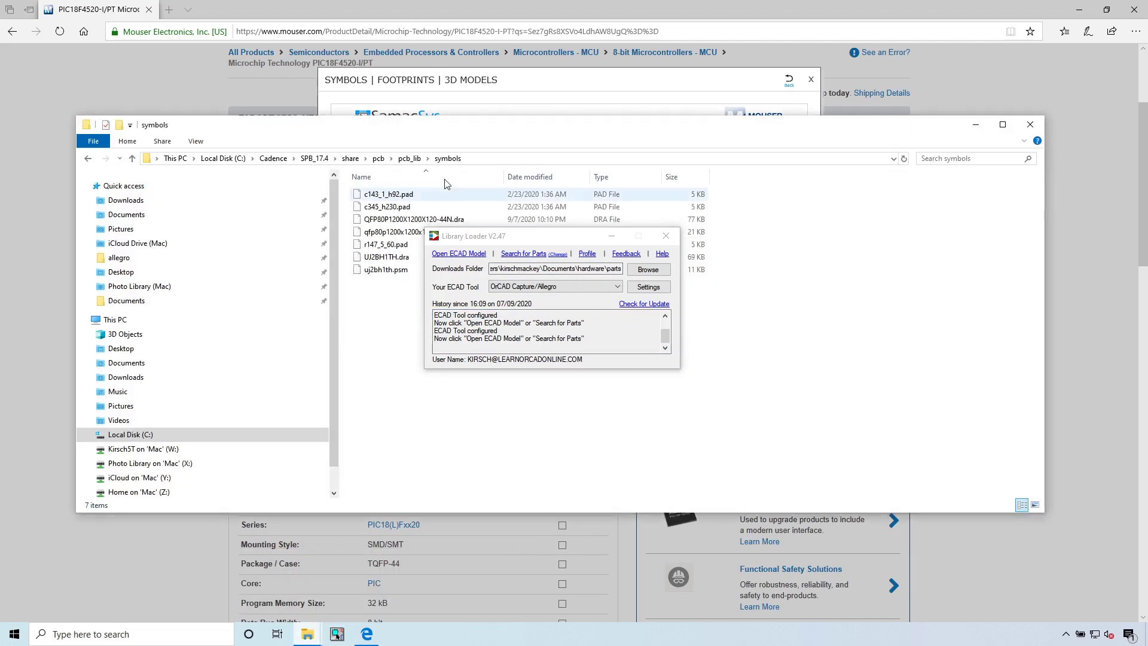
left_click(294, 159)
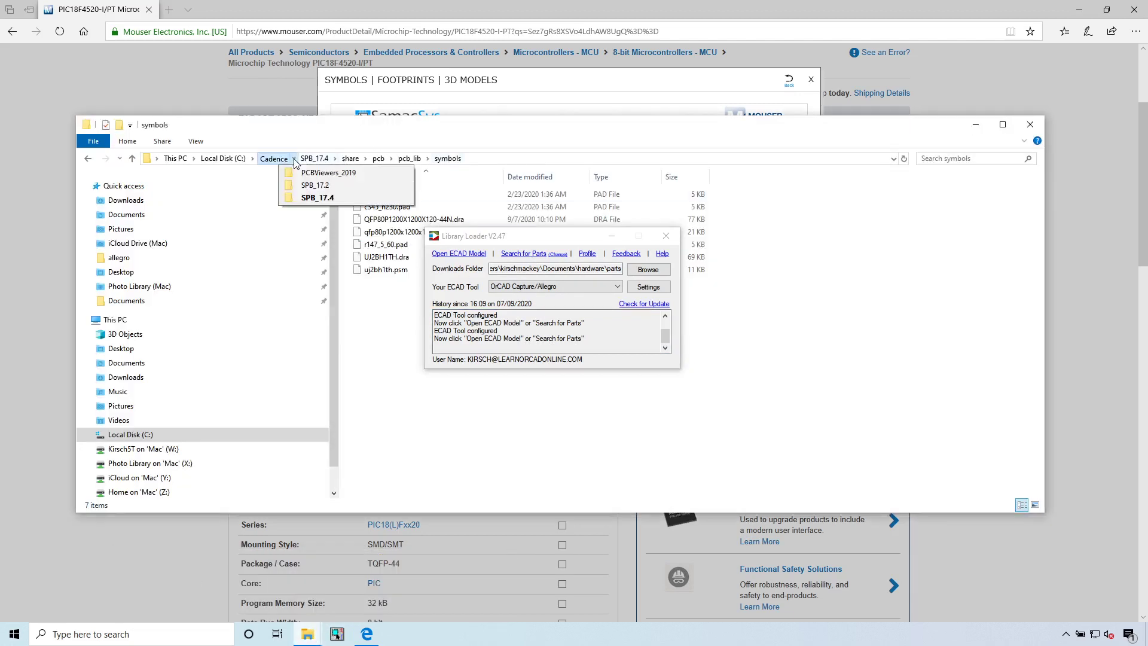
left_click(319, 186)
left_click_drag(515, 237, 839, 281)
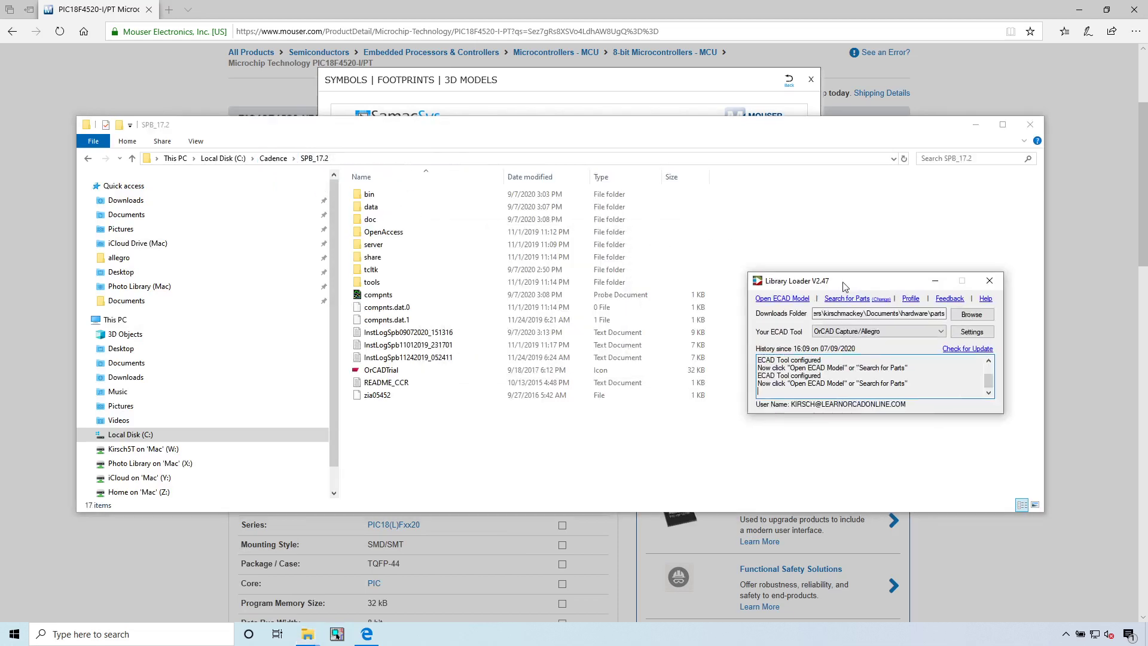
- Minimize Explorer and dismiss the four Capture.exe missing-DLL error messages
left_click(977, 125)
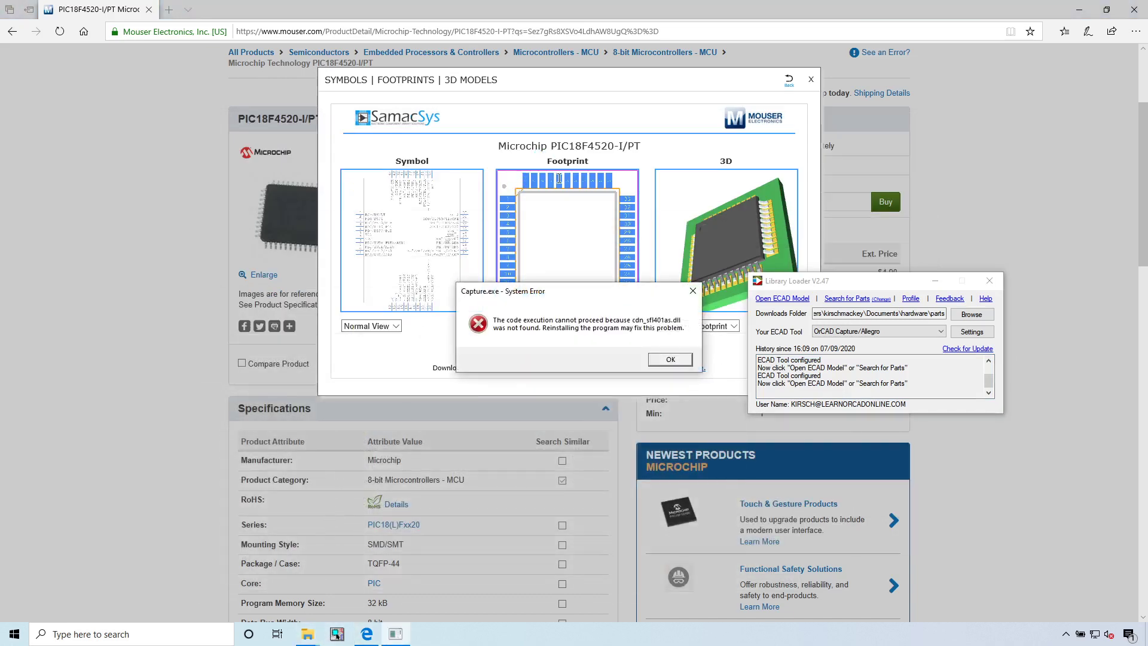
left_click(667, 360)
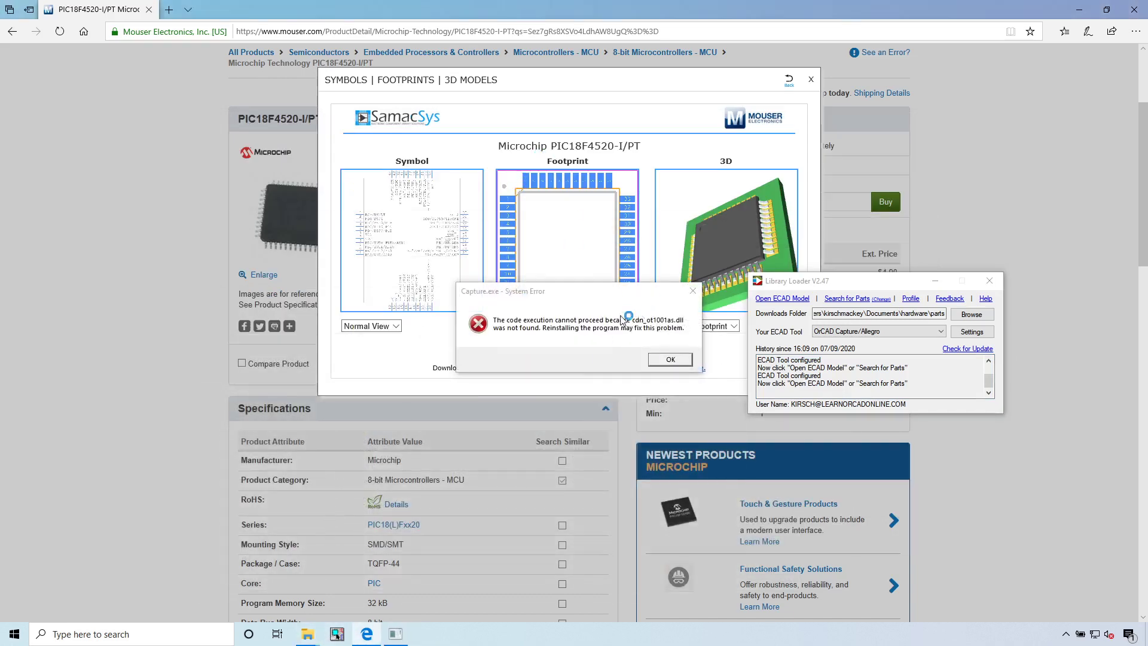
left_click(678, 359)
left_click(678, 360)
left_click(677, 361)
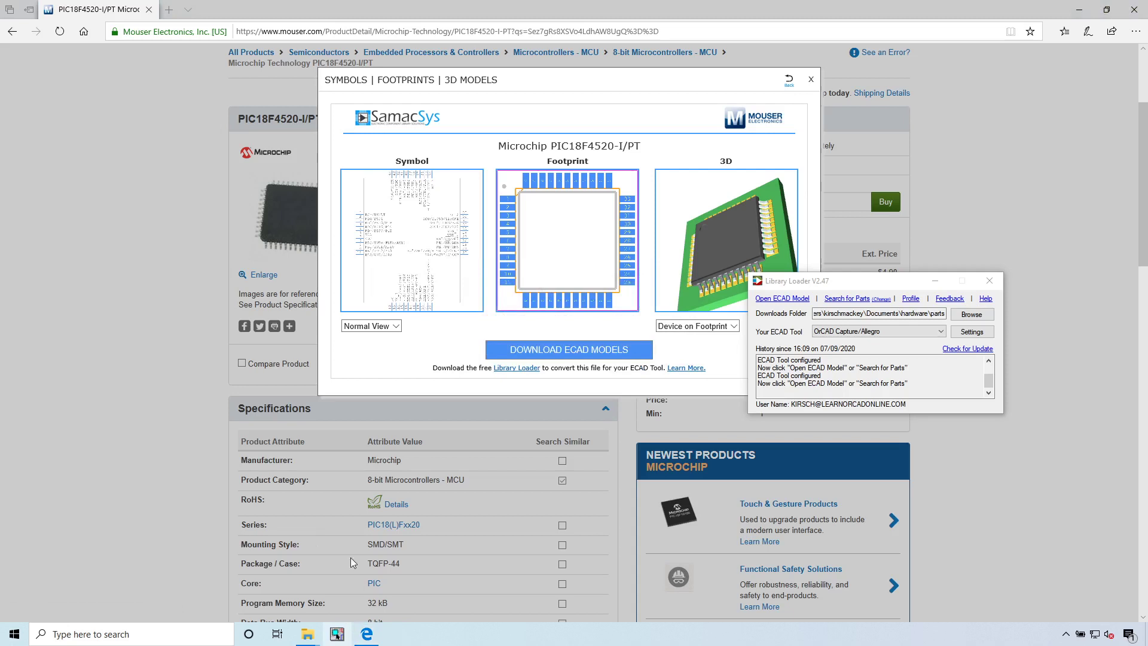
- Close the failed Capture window and launch Capture CIS Lite from Cadence Release 17.2-2016
right_click(337, 634)
left_click(305, 609)
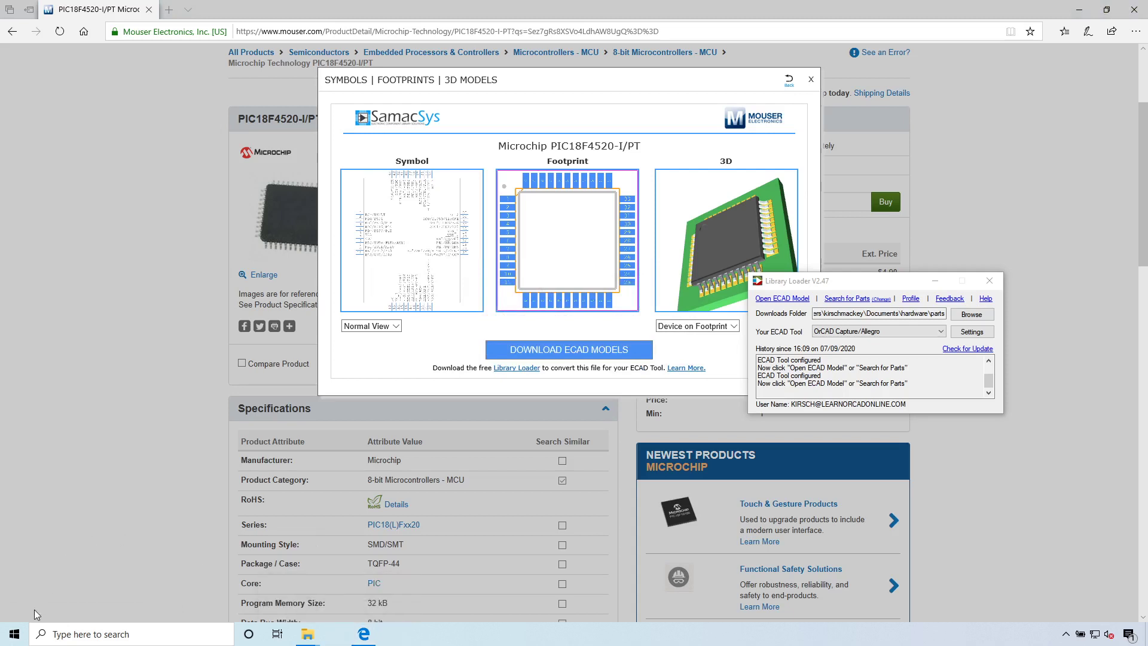
left_click(15, 634)
left_click(145, 406)
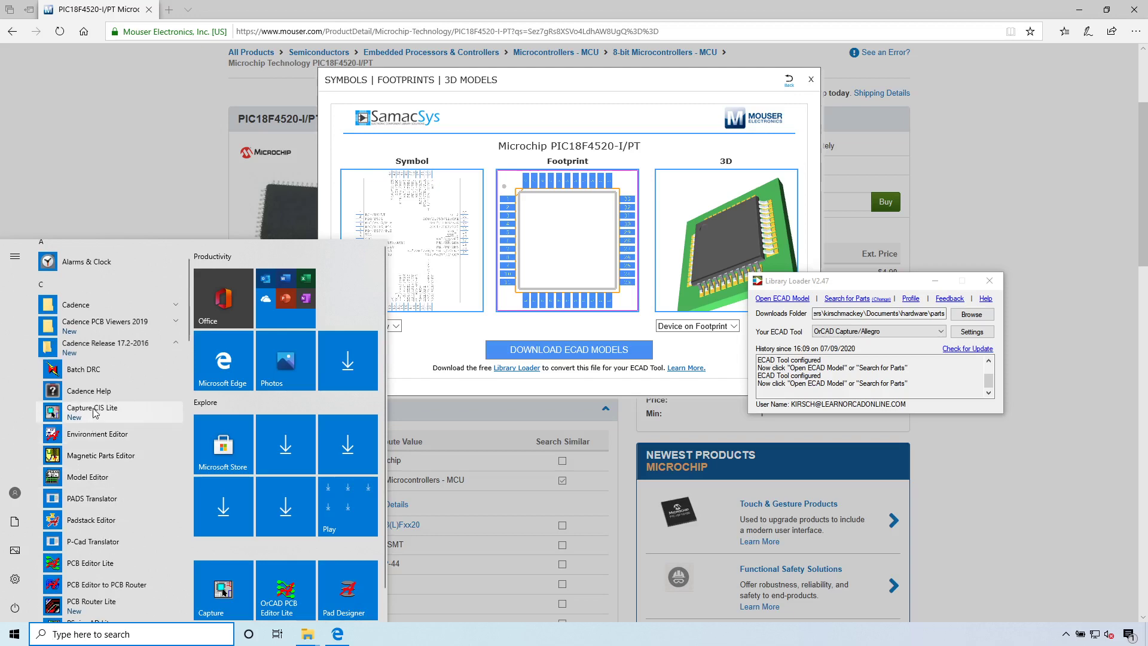
left_click(502, 254)
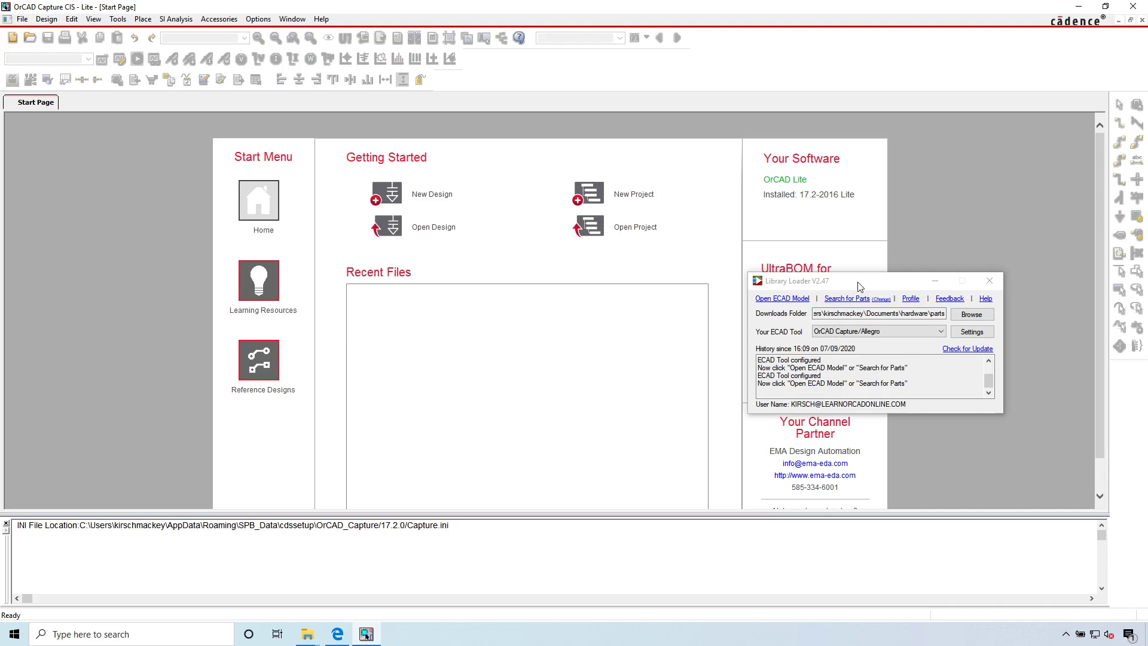
- Start a Library XML import from Capture's File > Import menu
left_click_drag(855, 281, 656, 232)
left_click_drag(747, 265, 699, 265)
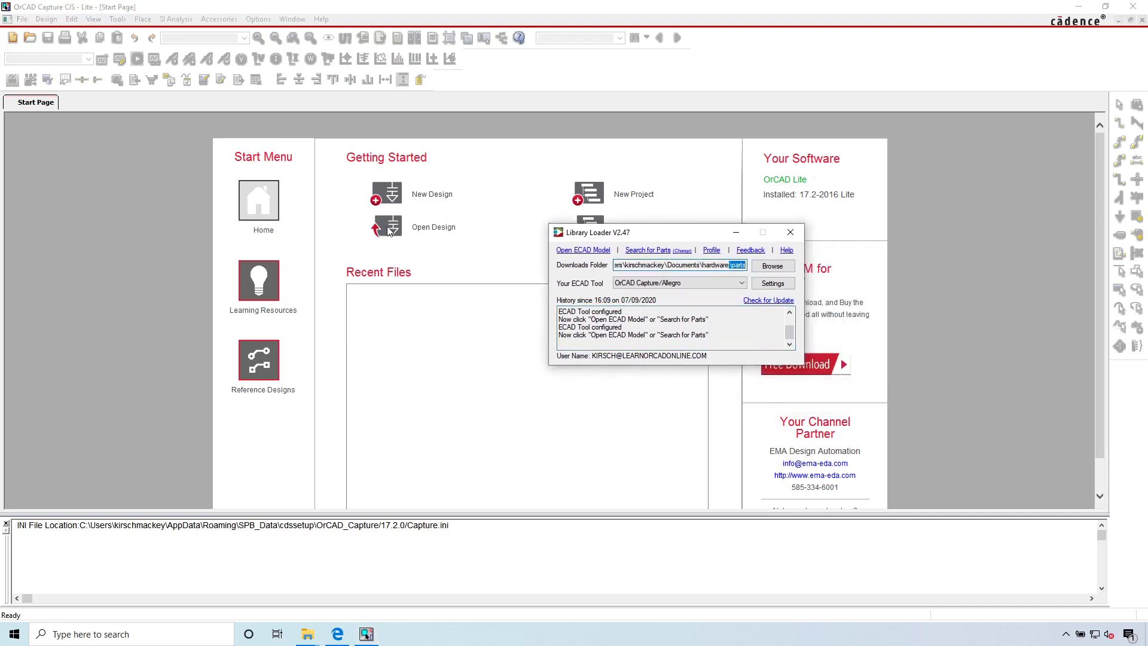
left_click(62, 175)
left_click(21, 18)
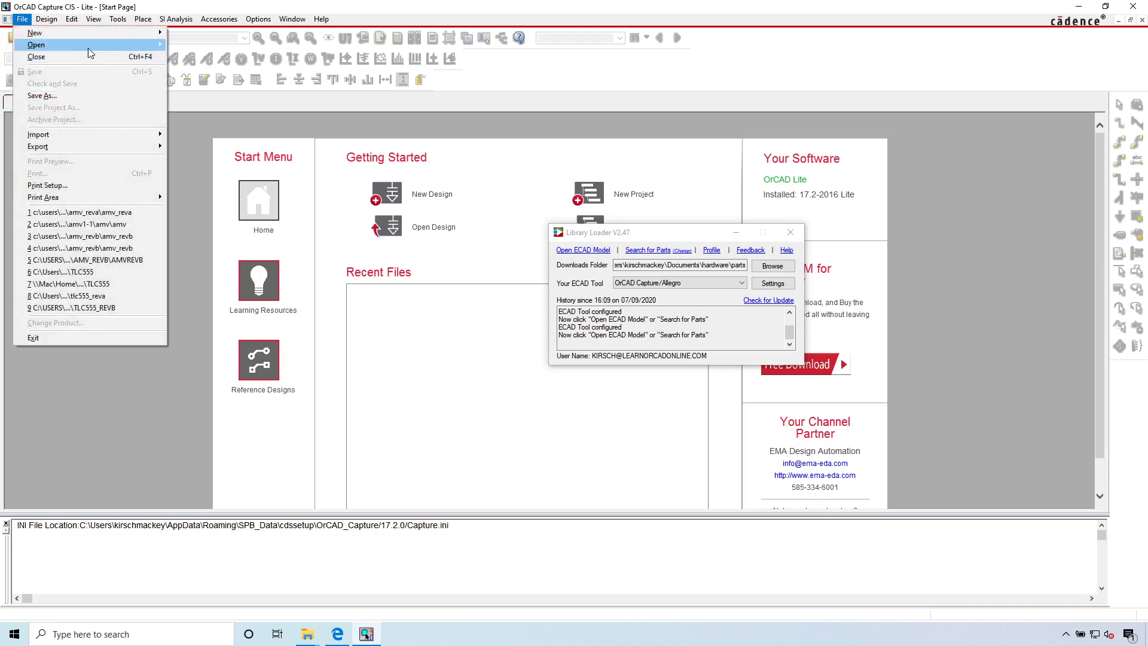
mouse_move(113, 134)
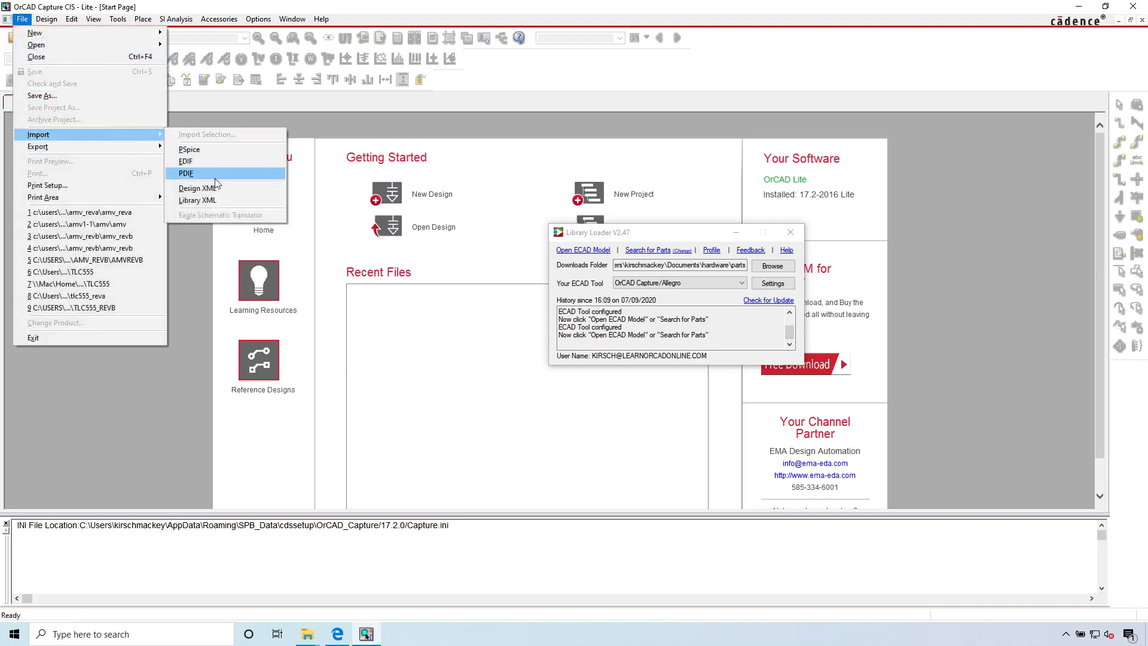
left_click(197, 199)
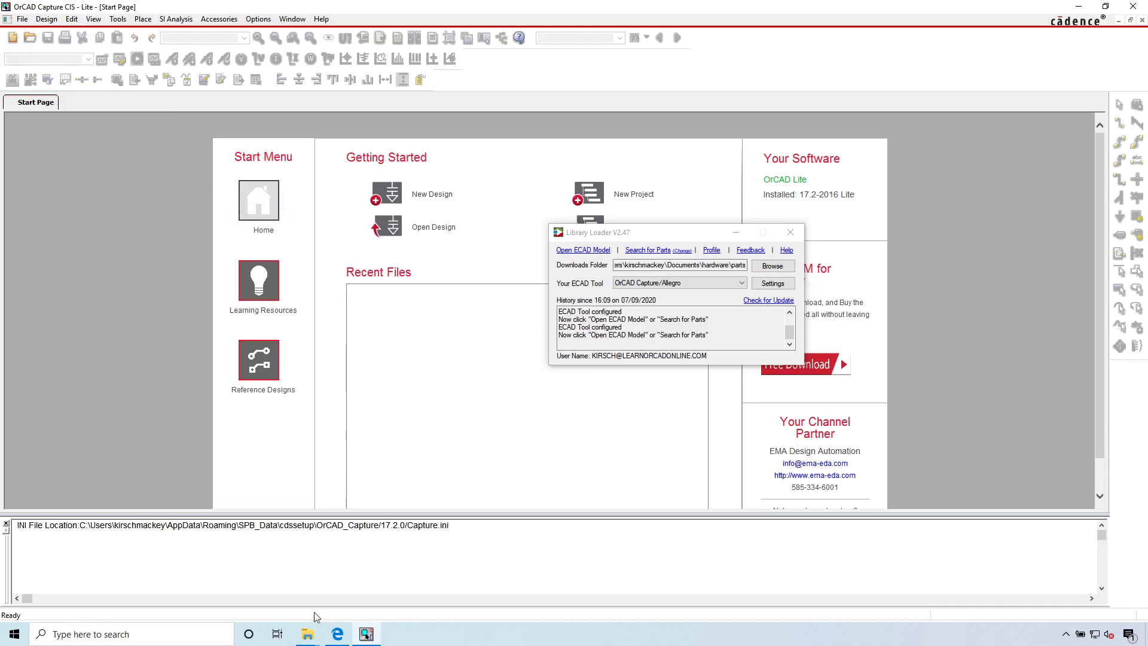
- Pick the PIC18F4520-I_PT XML from Documents\hardware\parts, keeping Overwrite Mode at Don't overwrite
mouse_move(309, 634)
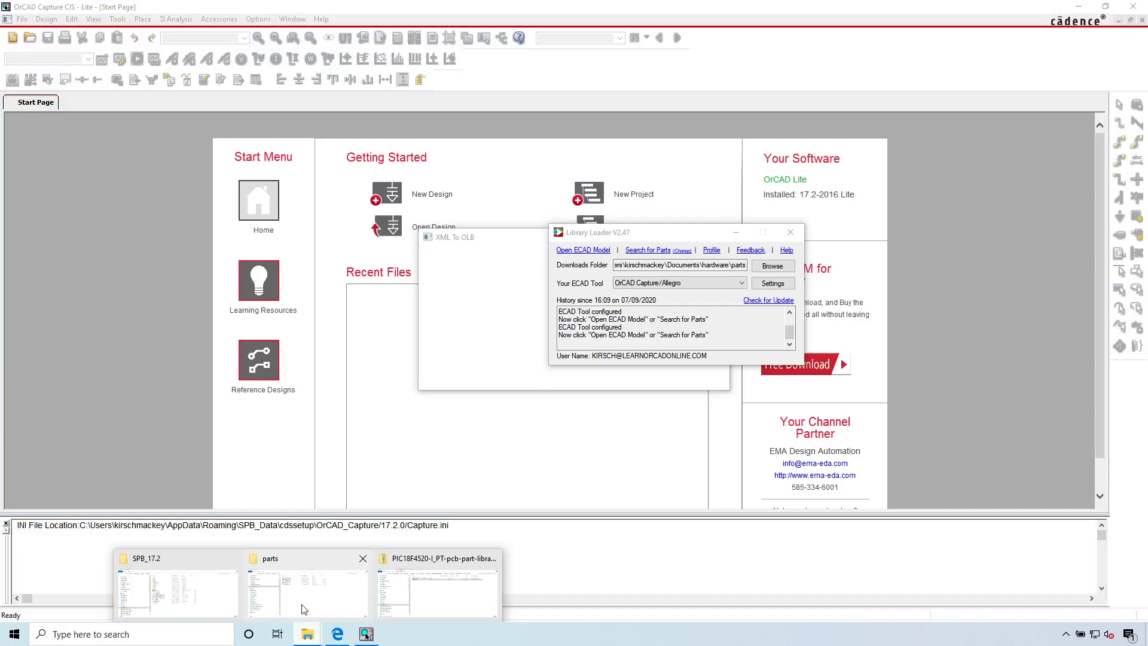
left_click(307, 590)
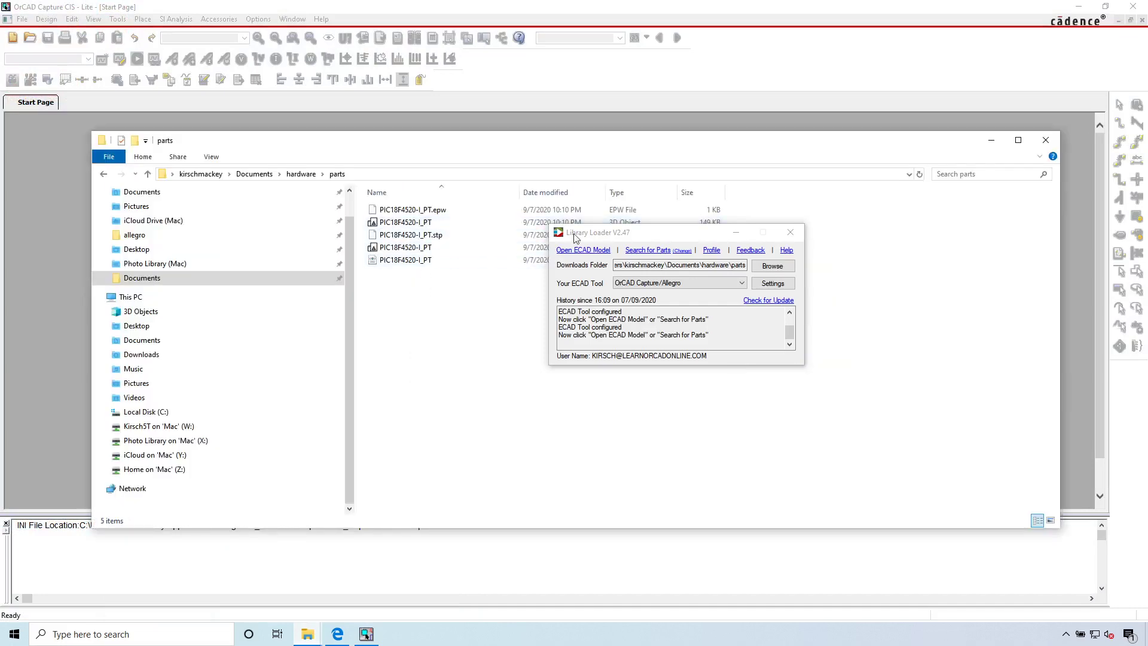
left_click_drag(616, 236, 751, 257)
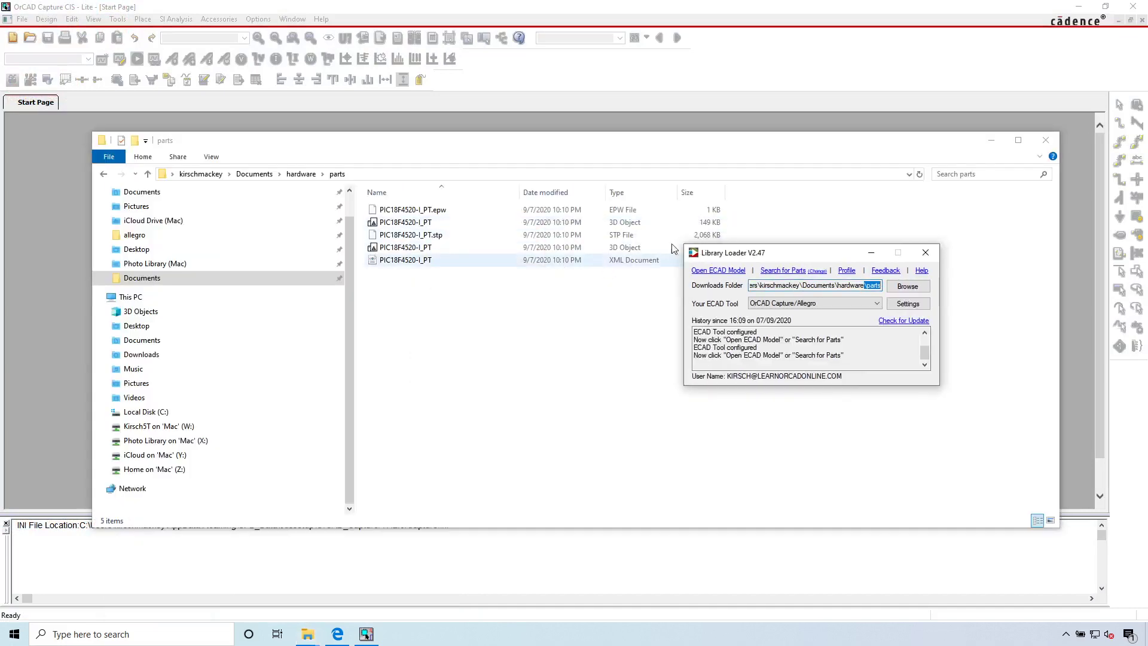
left_click(991, 140)
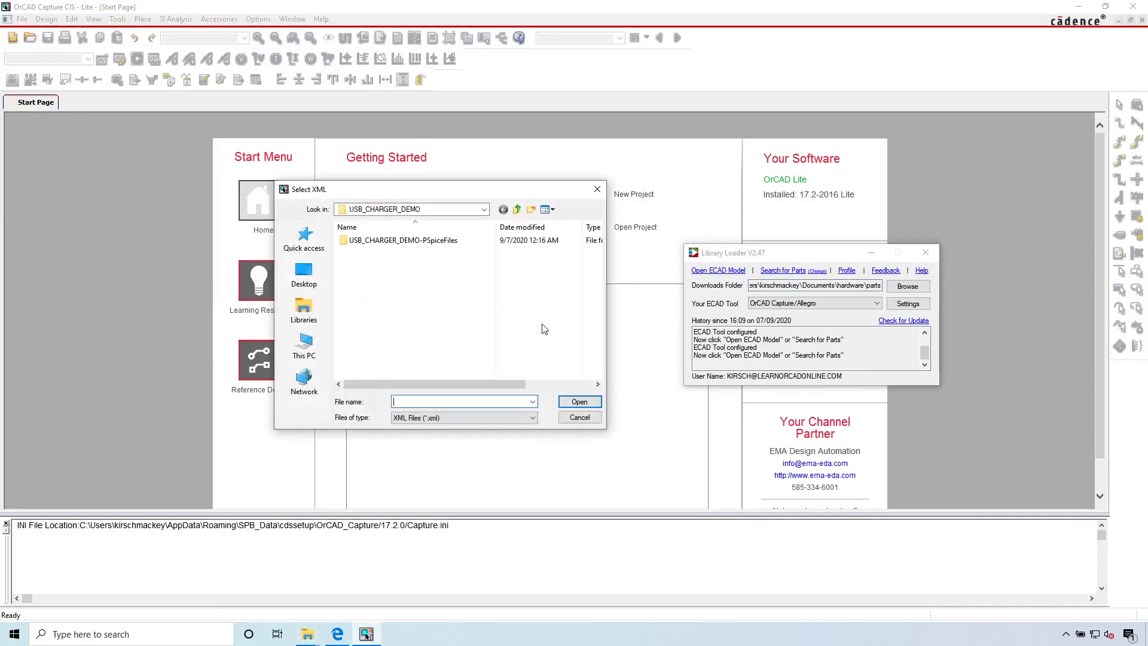
left_click(518, 210)
left_click(518, 211)
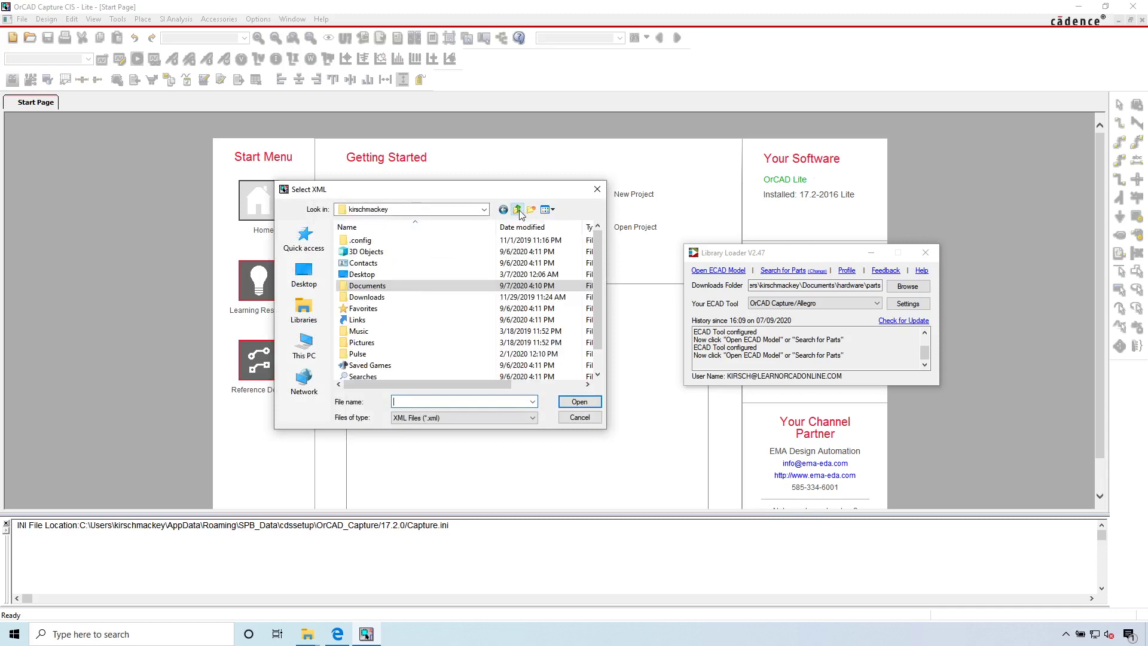
double_click(379, 290)
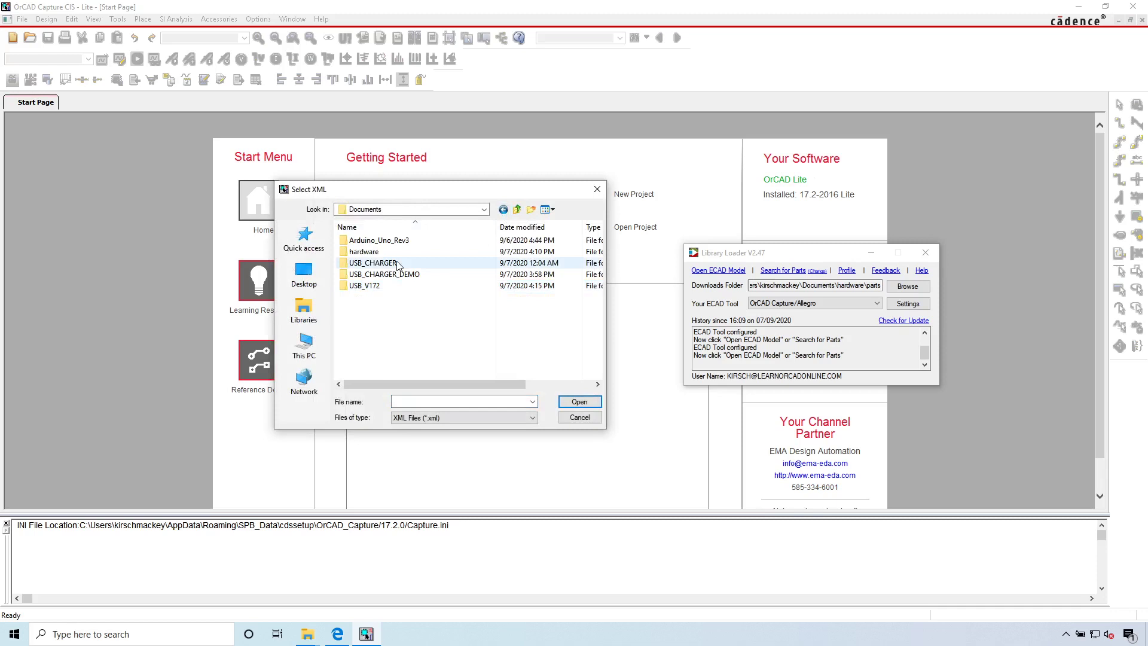
double_click(388, 251)
double_click(382, 240)
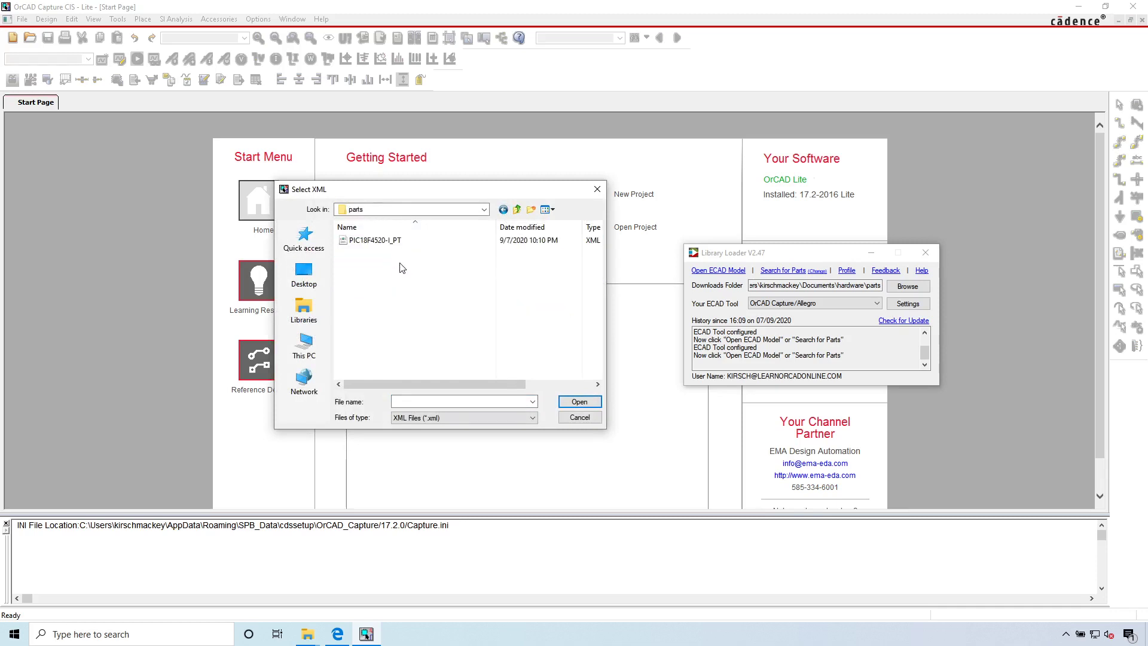
double_click(407, 240)
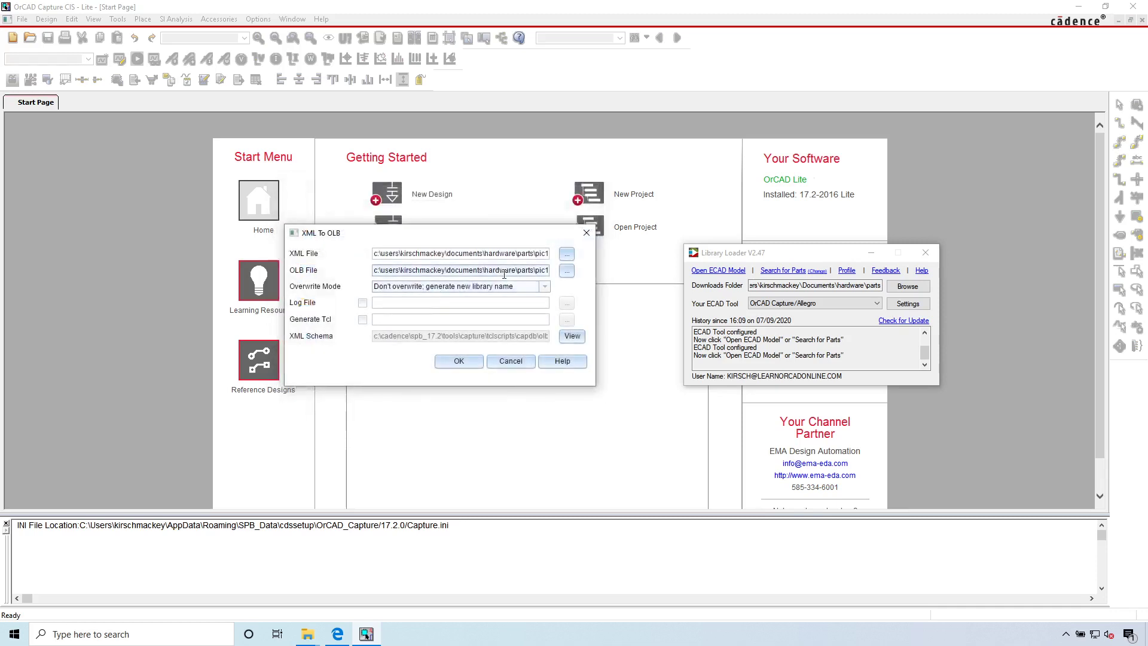
left_click(544, 287)
left_click(421, 297)
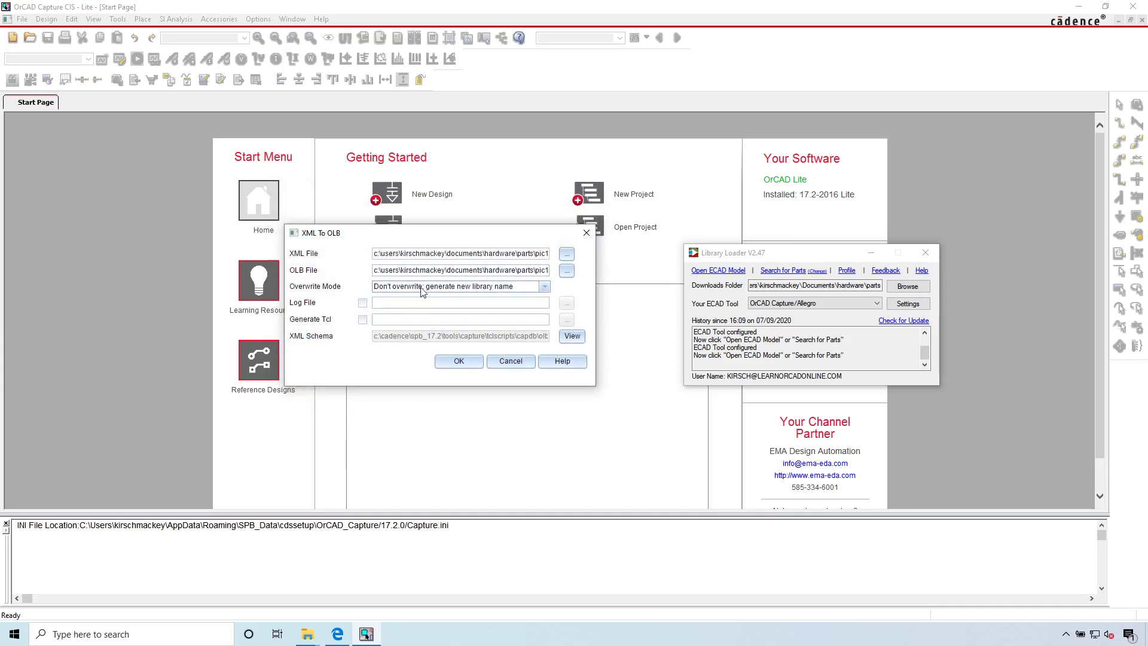
- Convert the XML to OLB and open the resulting PIC18F4520-I_PT Capture library
left_click(459, 361)
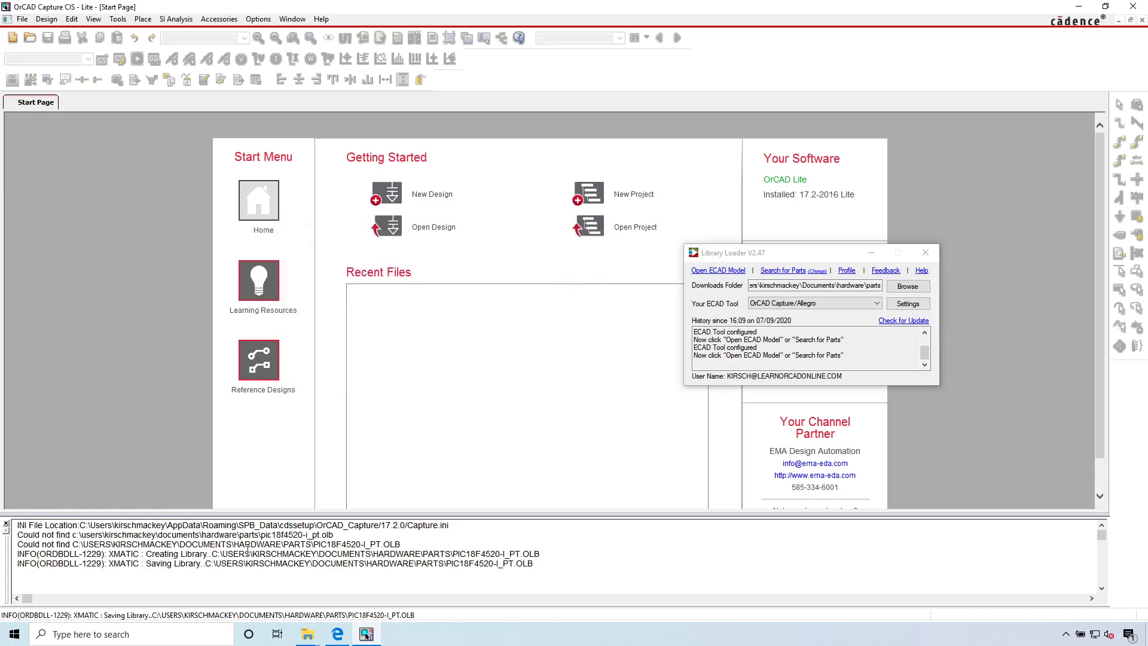
left_click(30, 38)
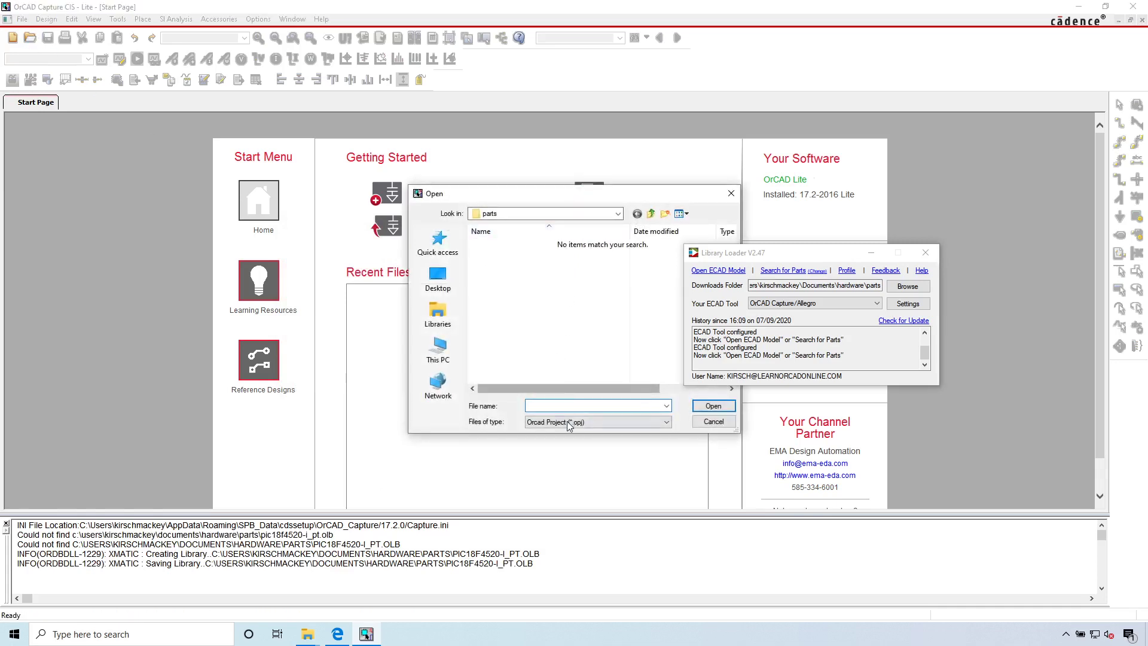
left_click(567, 423)
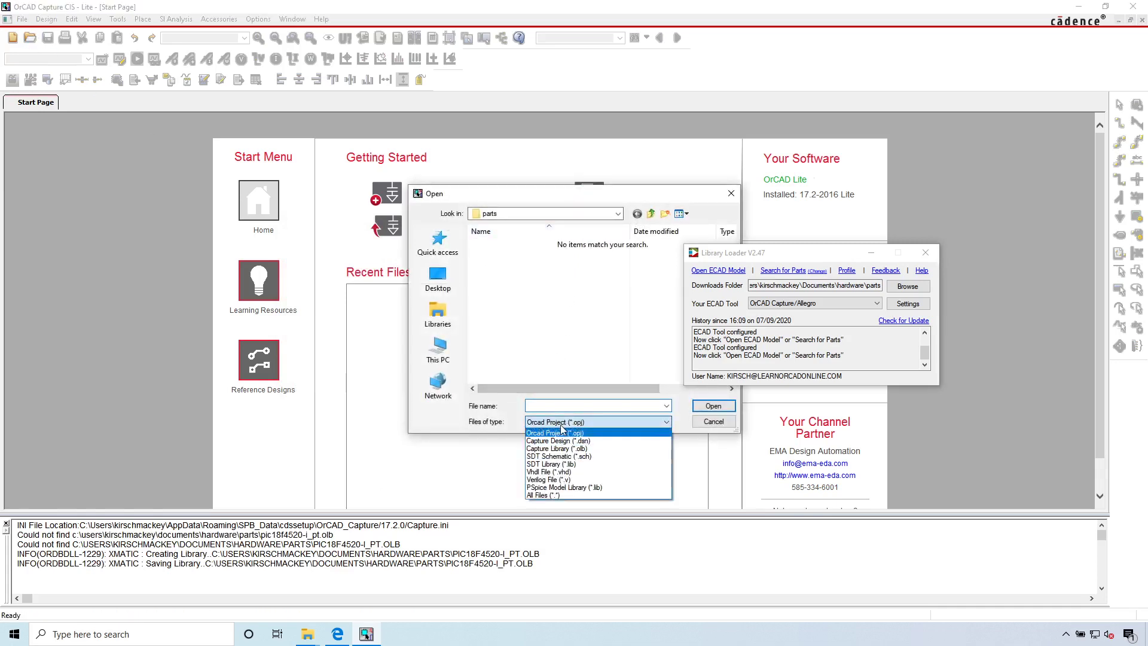
left_click(584, 449)
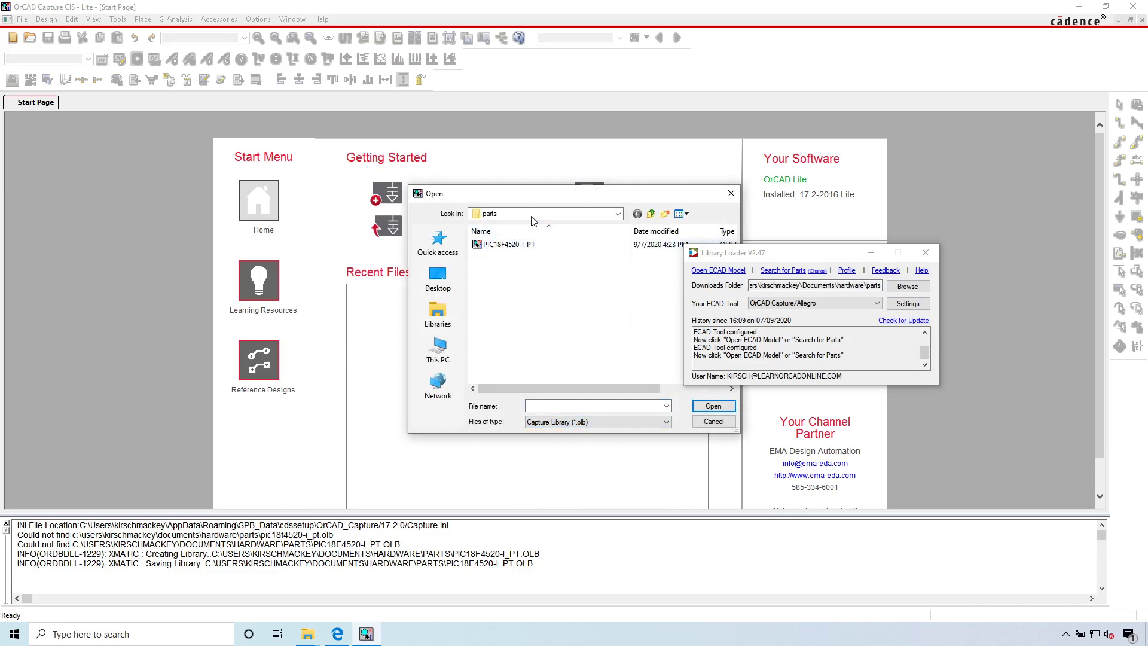
double_click(508, 244)
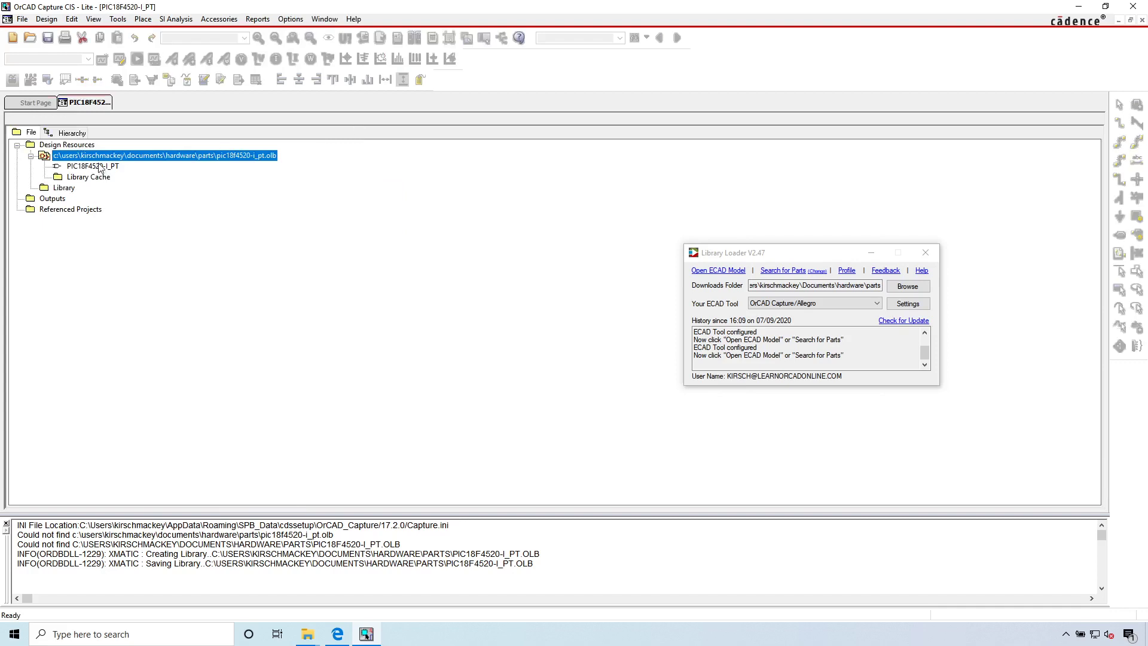
- Open the PIC18F4520-I_PT part in the part editor and minimize Library Loader
left_click(99, 167)
double_click(99, 168)
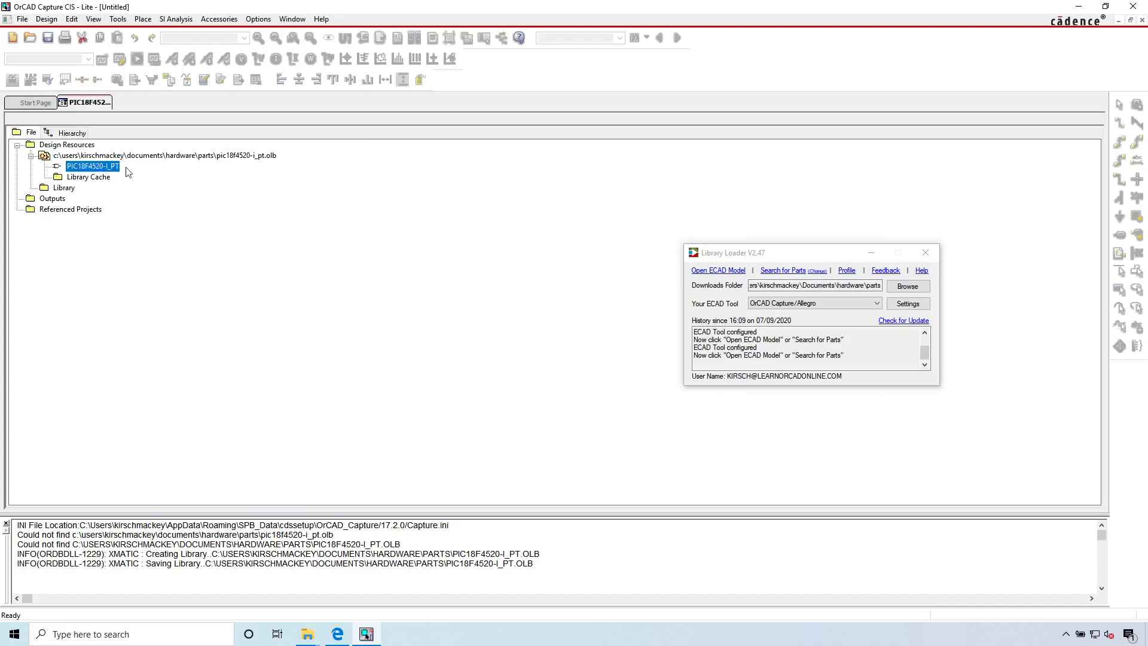
left_click_drag(809, 256, 503, 221)
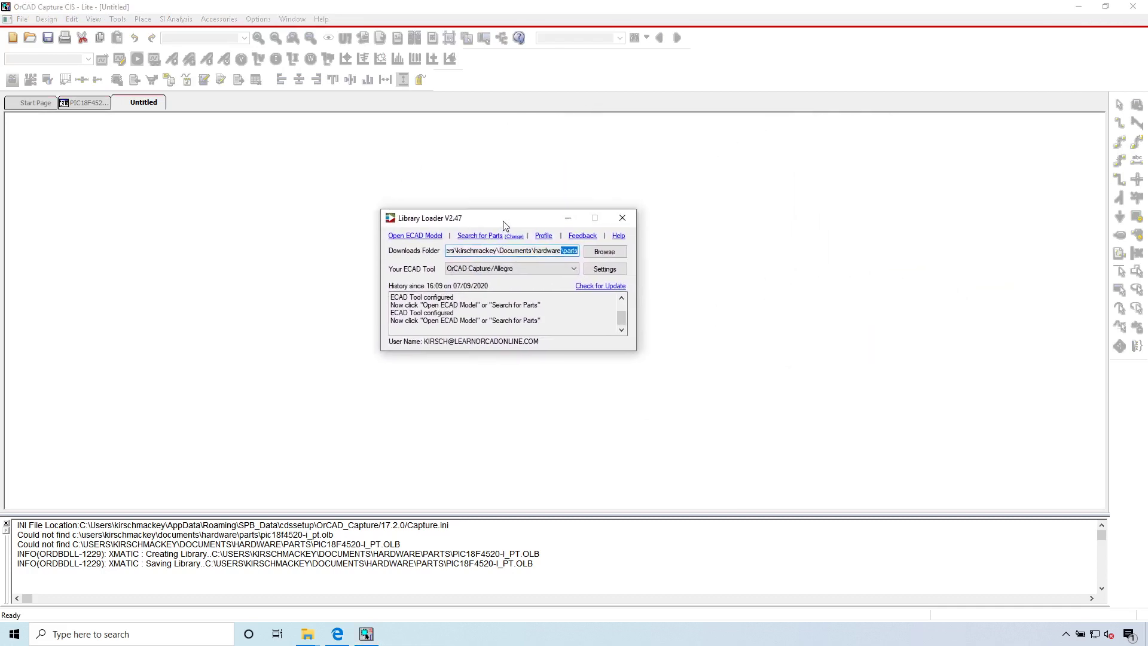
left_click(565, 219)
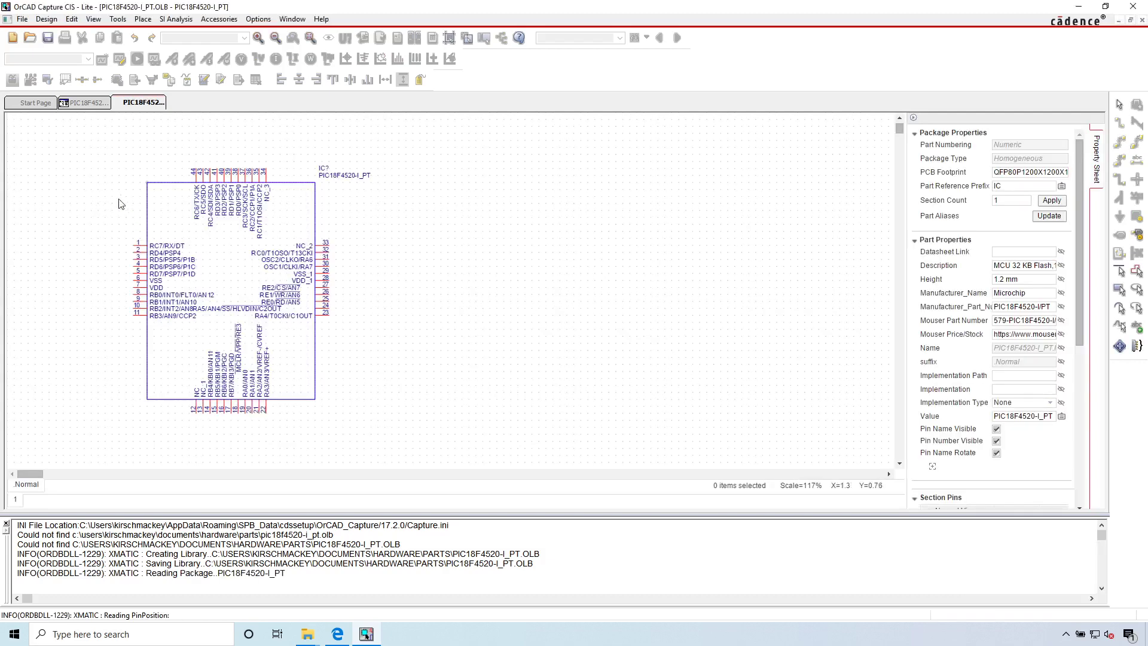
- Widen the property values and select the PCB Footprint name QFP80P1200X1200X120-44N to copy
left_click_drag(34, 472, 236, 569)
left_click(338, 635)
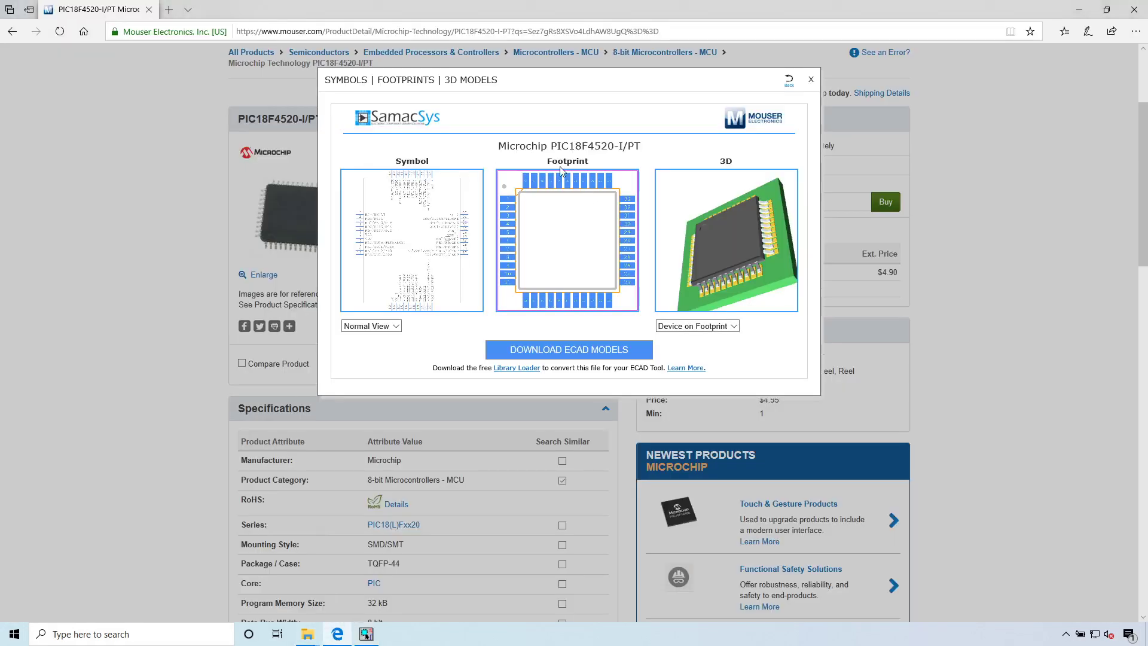
key("alt+Tab")
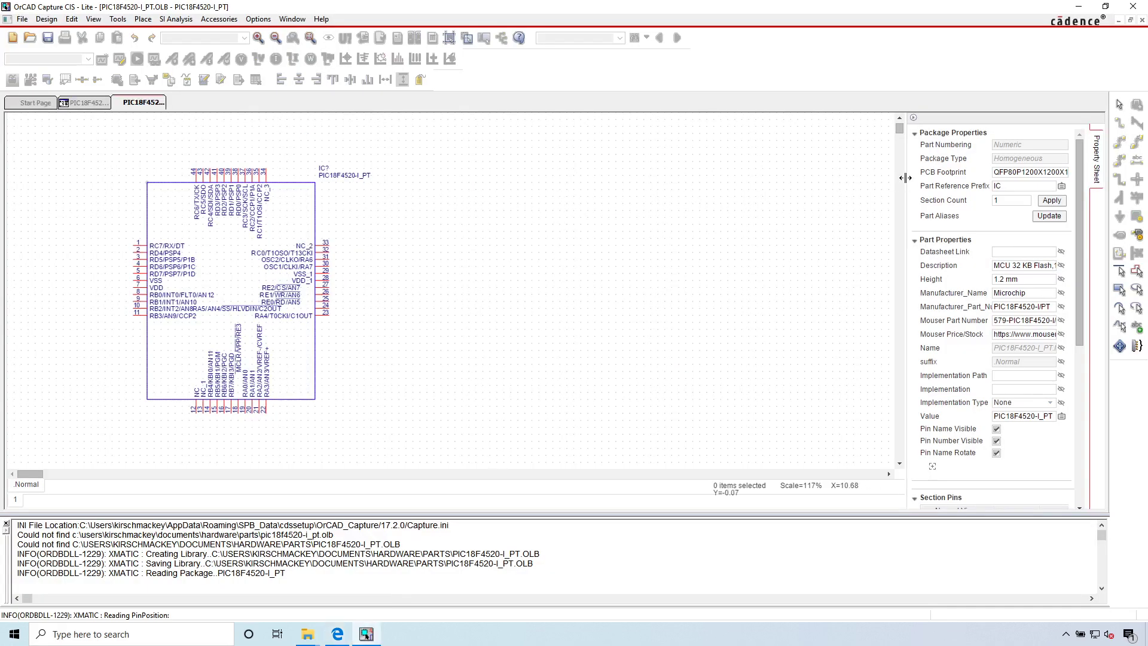
left_click_drag(803, 182, 751, 180)
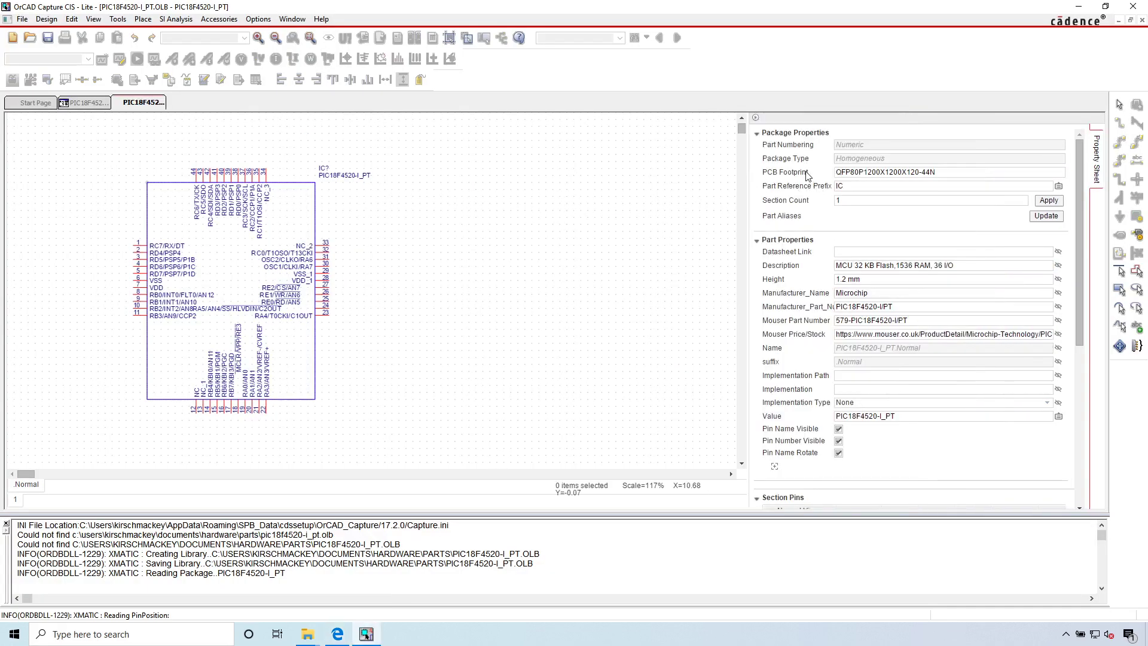
left_click(913, 173)
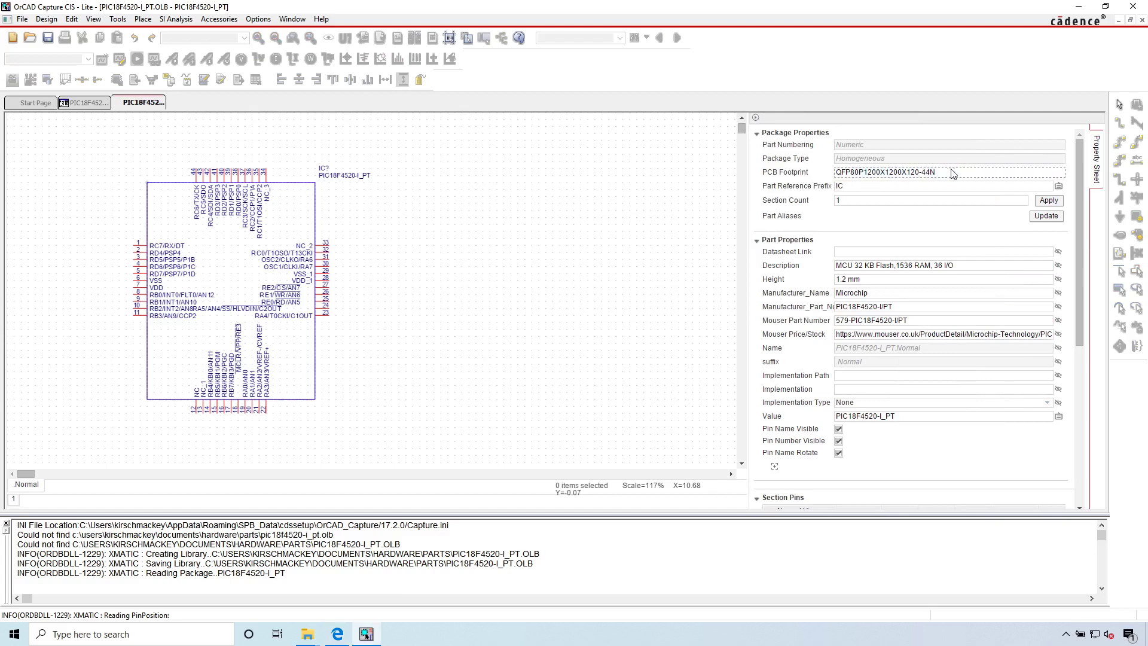
left_click(838, 175)
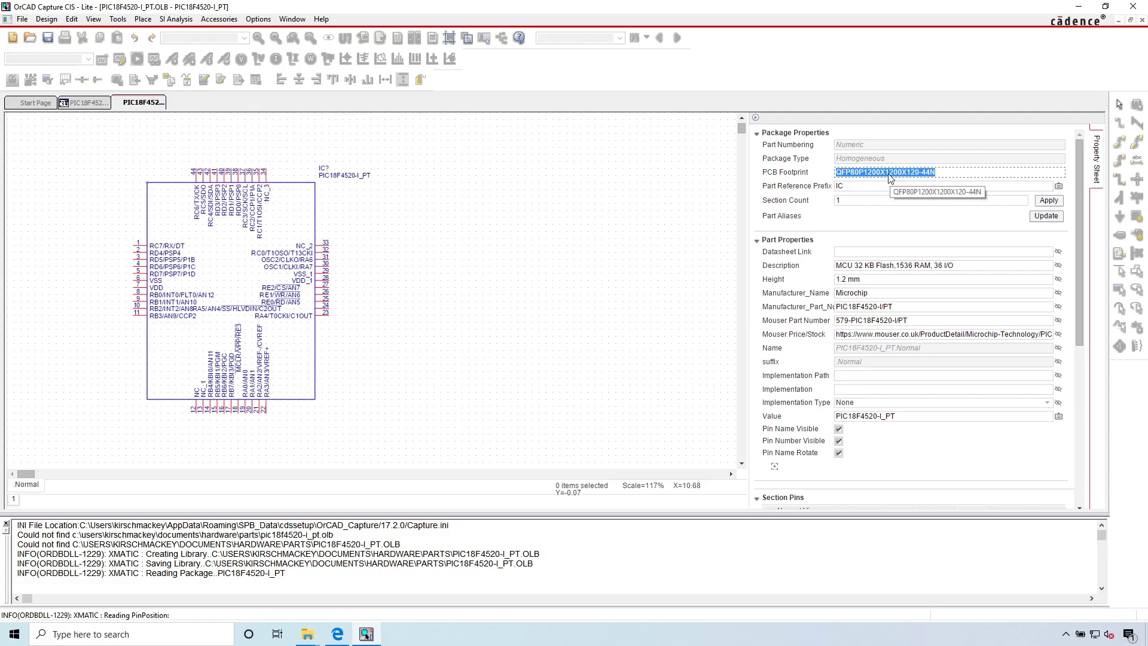
left_click(309, 637)
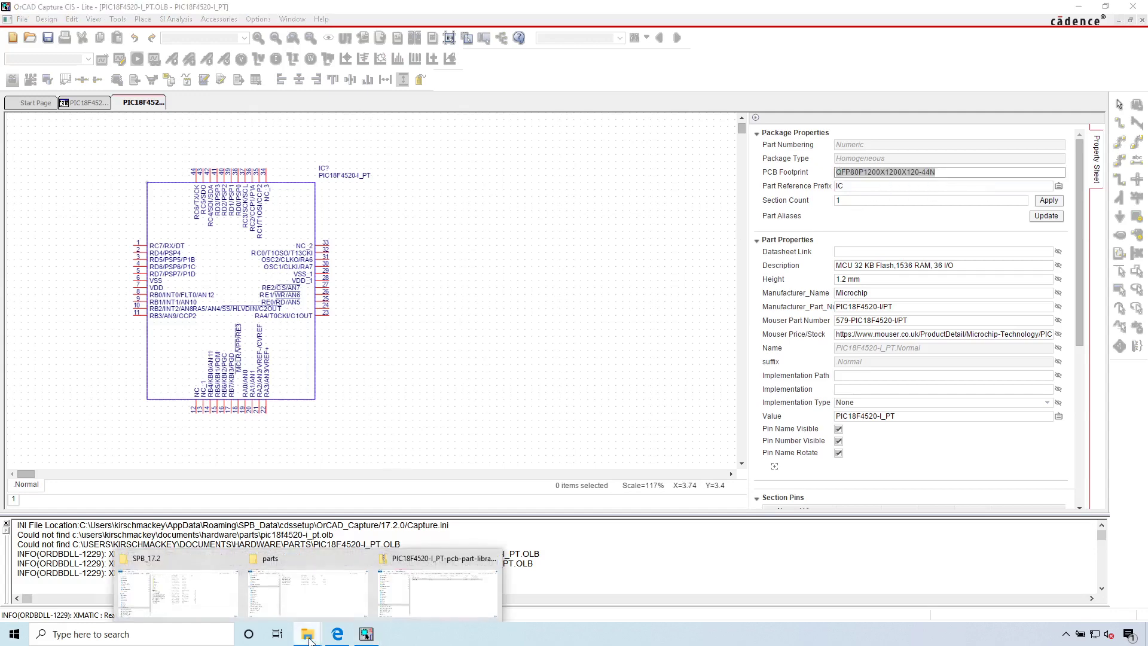
- Launch PCB Editor Lite from Cadence Release 17.2-2016 with the USB_V172.brd design
left_click(15, 634)
left_click(131, 409)
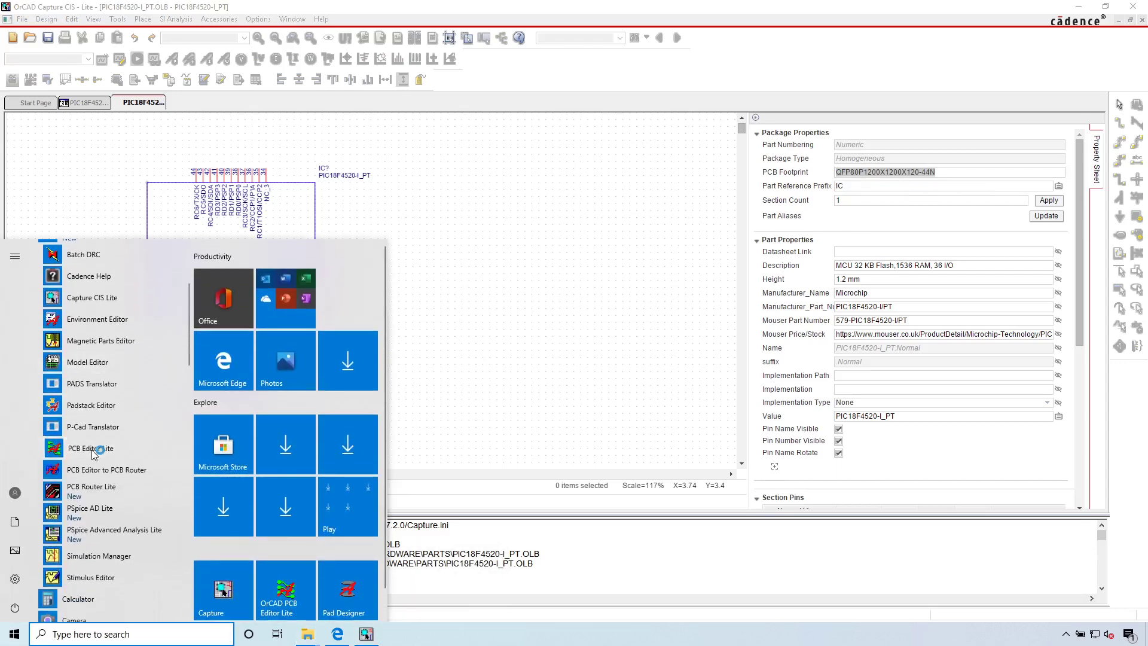
left_click(89, 451)
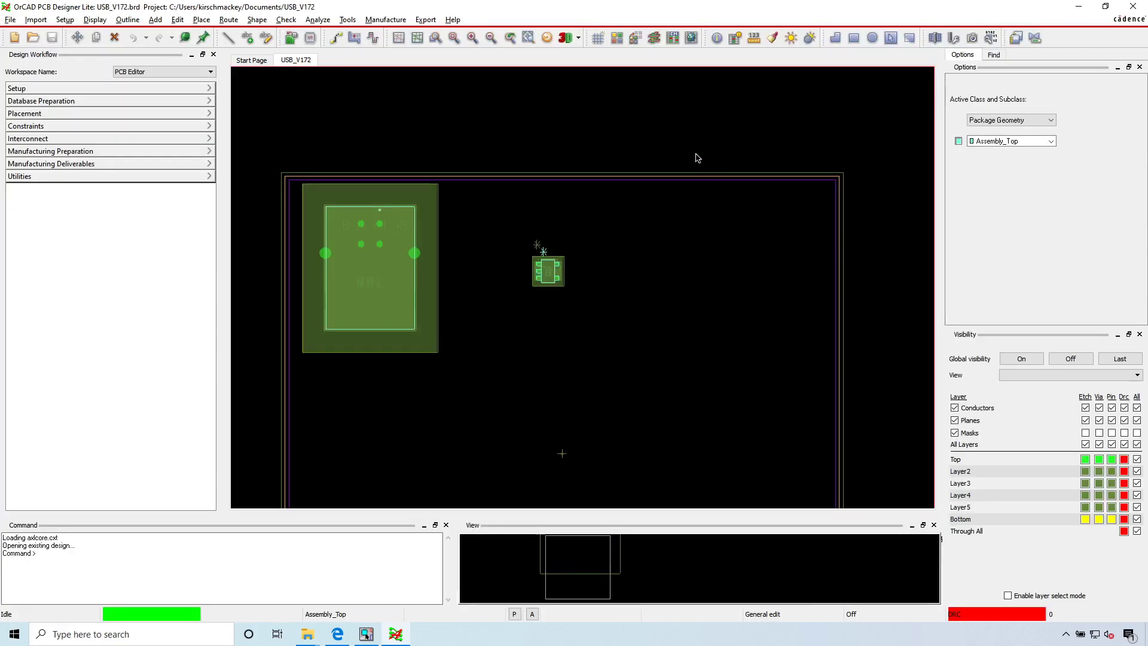
left_click(654, 94)
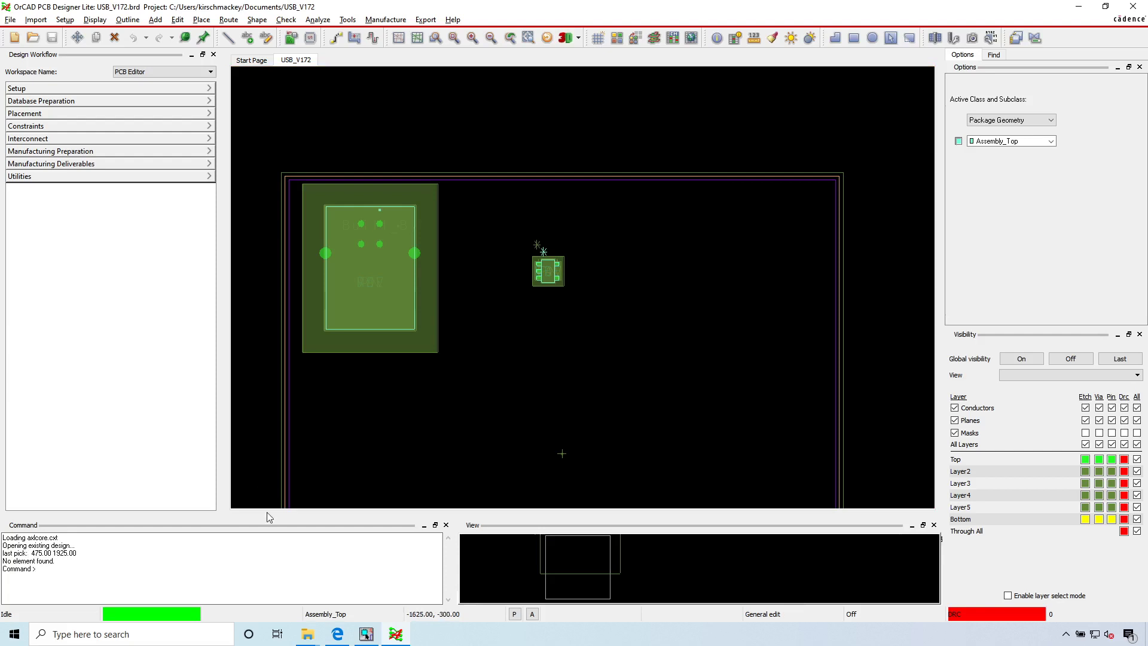
left_click(284, 139)
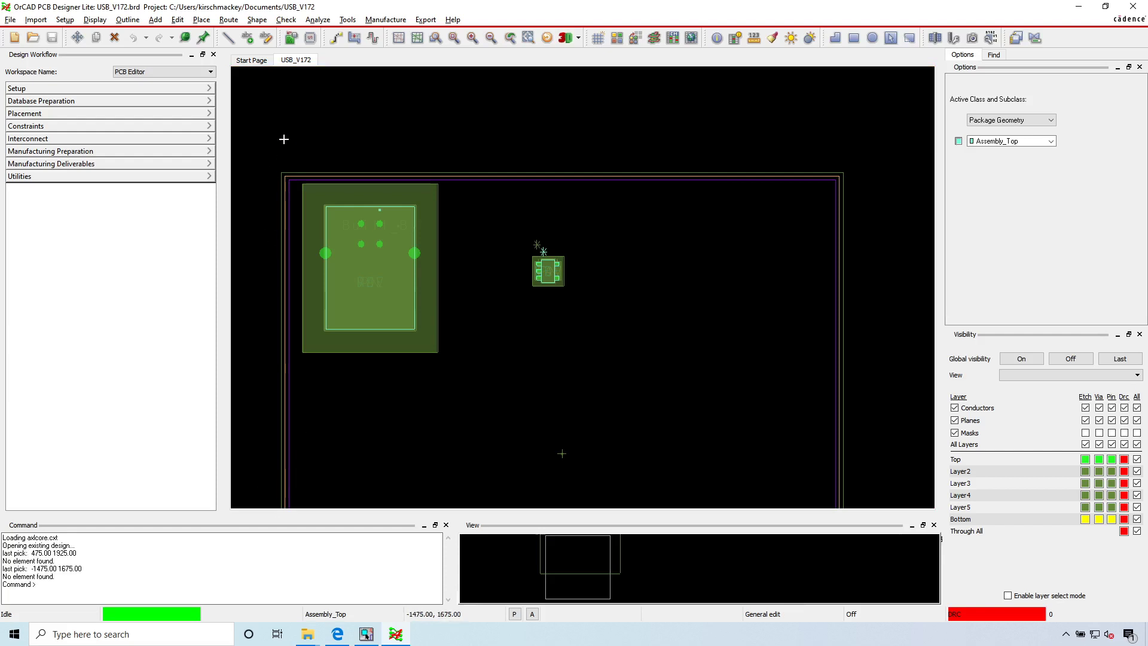
left_click(275, 111)
- Open a file filtered to Symbol Drawing (*.dra), browsing into C:\Cadence\SPB_17.2\share
left_click(10, 19)
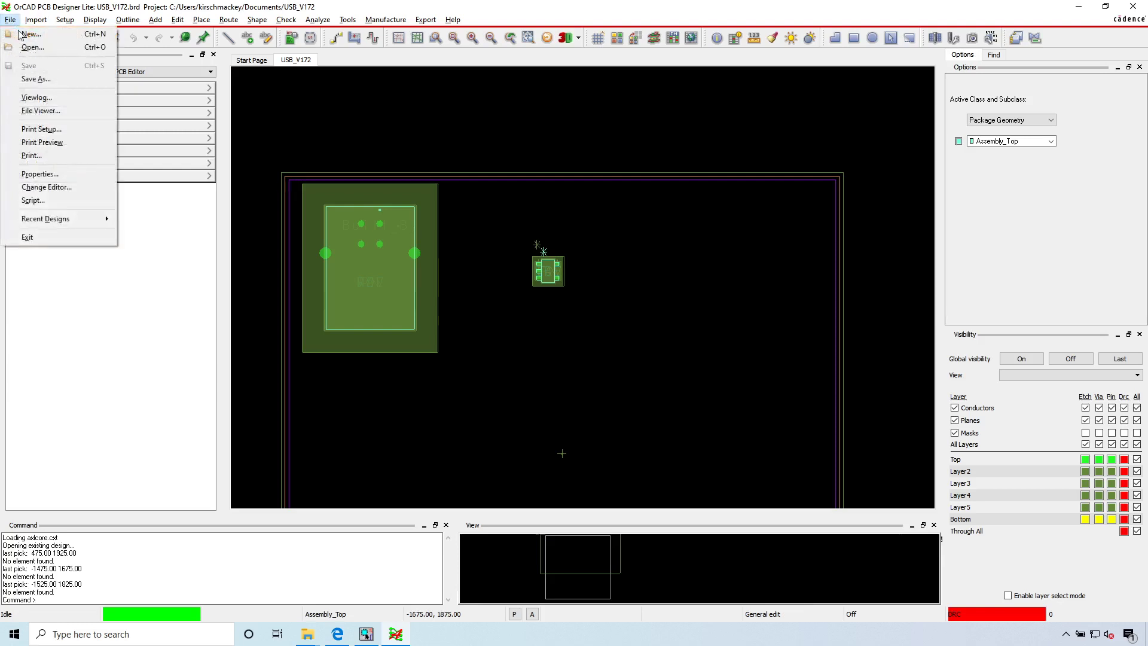
left_click(33, 47)
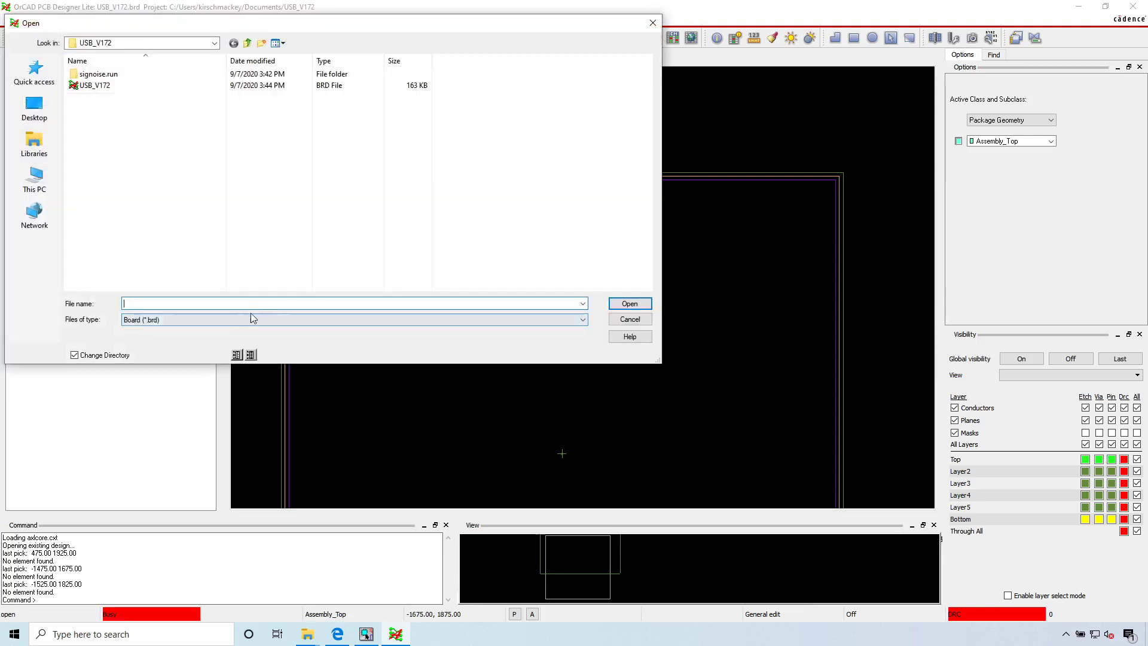
left_click(254, 318)
left_click(197, 338)
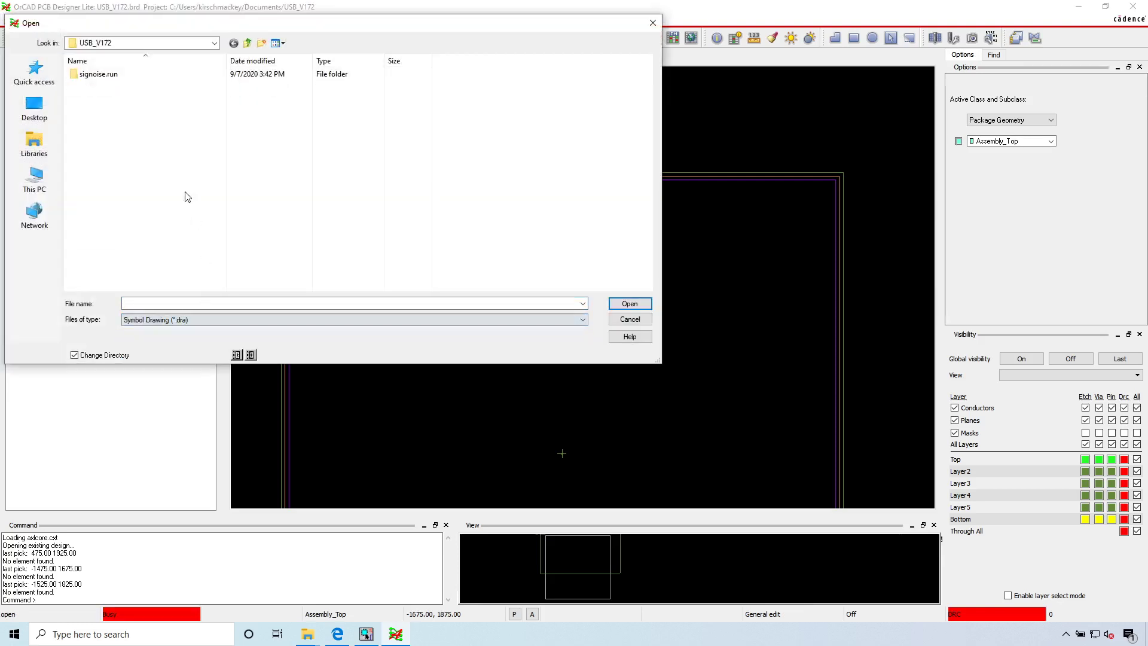
left_click(248, 43)
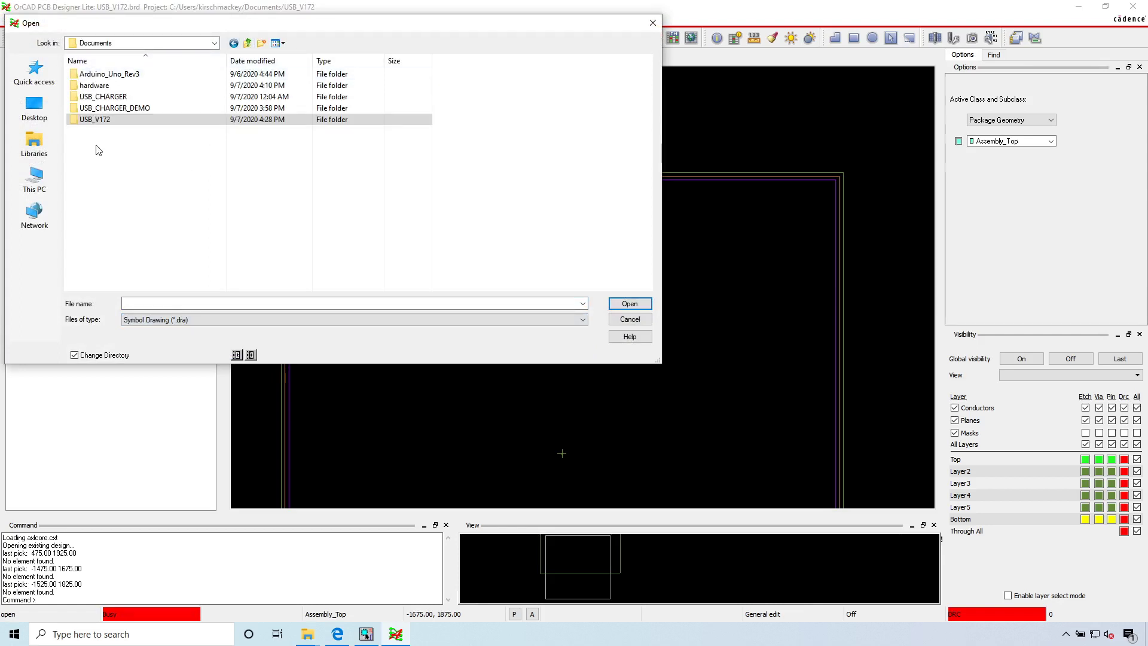
left_click(34, 144)
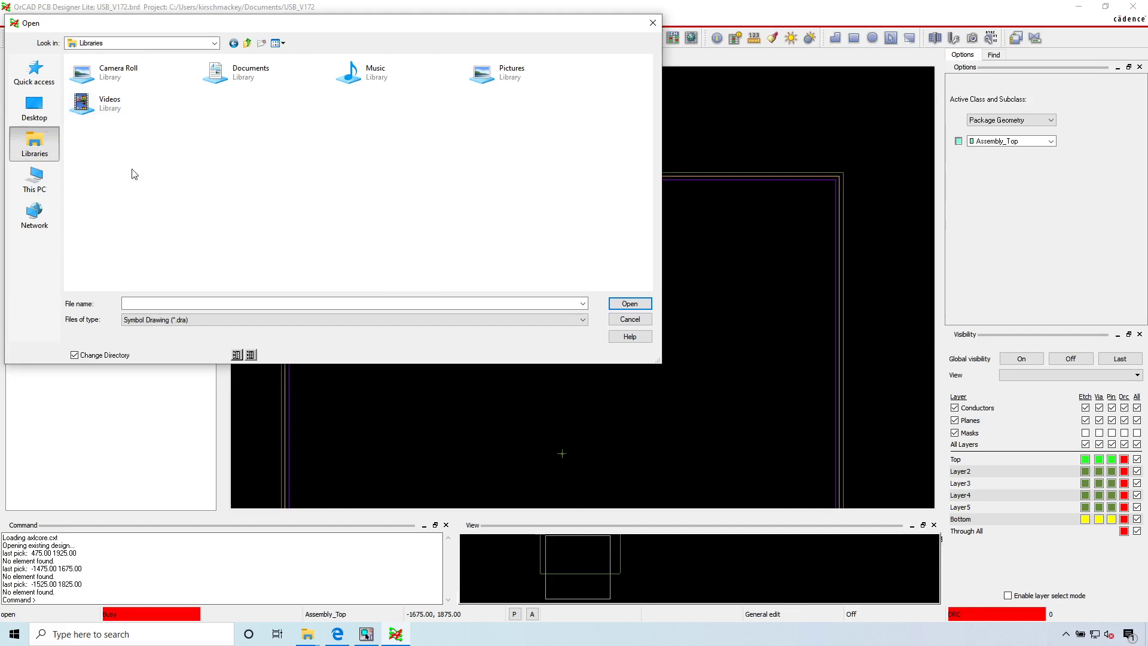
left_click(36, 180)
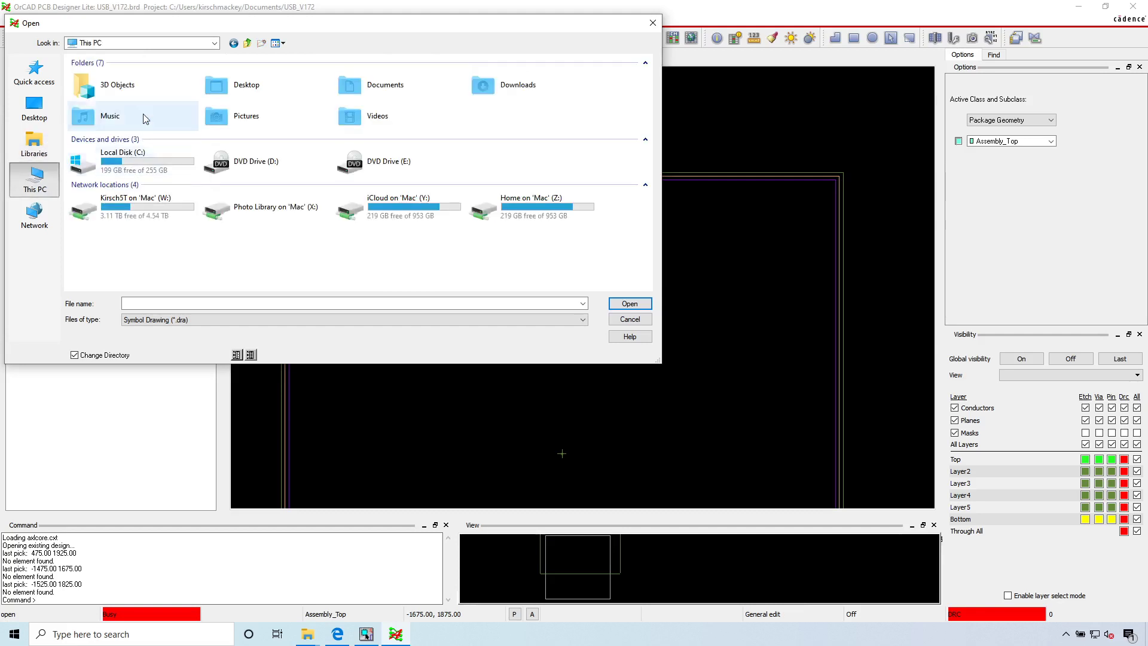
double_click(157, 160)
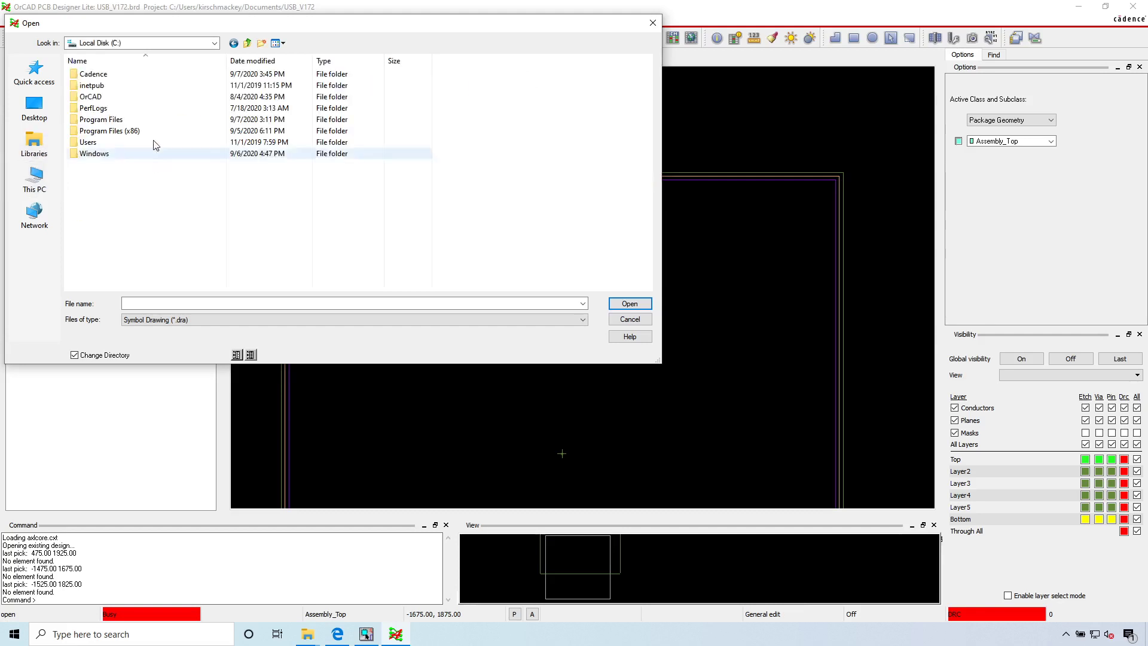
double_click(133, 75)
double_click(122, 87)
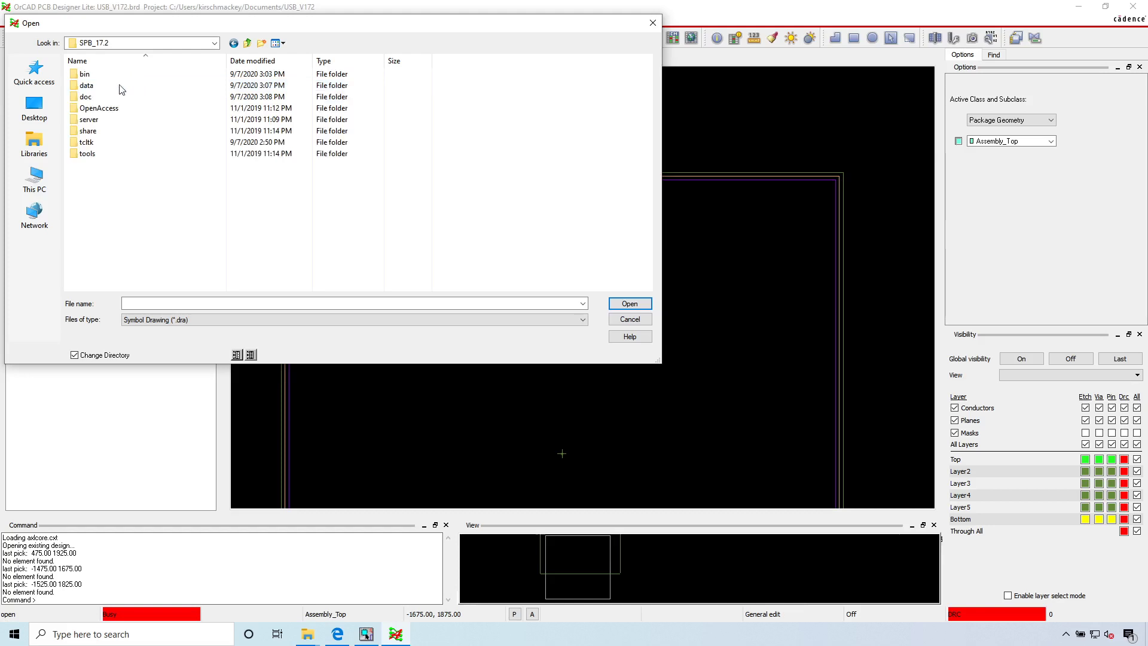
double_click(105, 130)
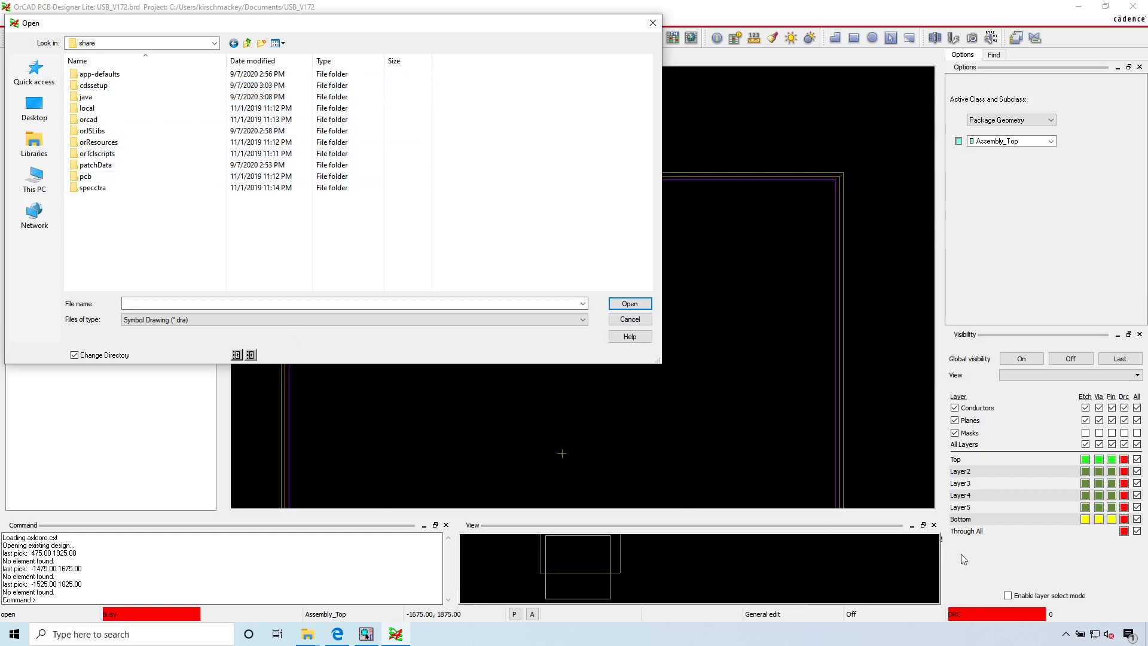
- Check Library Loader's footprint and STEP model output paths, then close it unchanged
left_click(1066, 634)
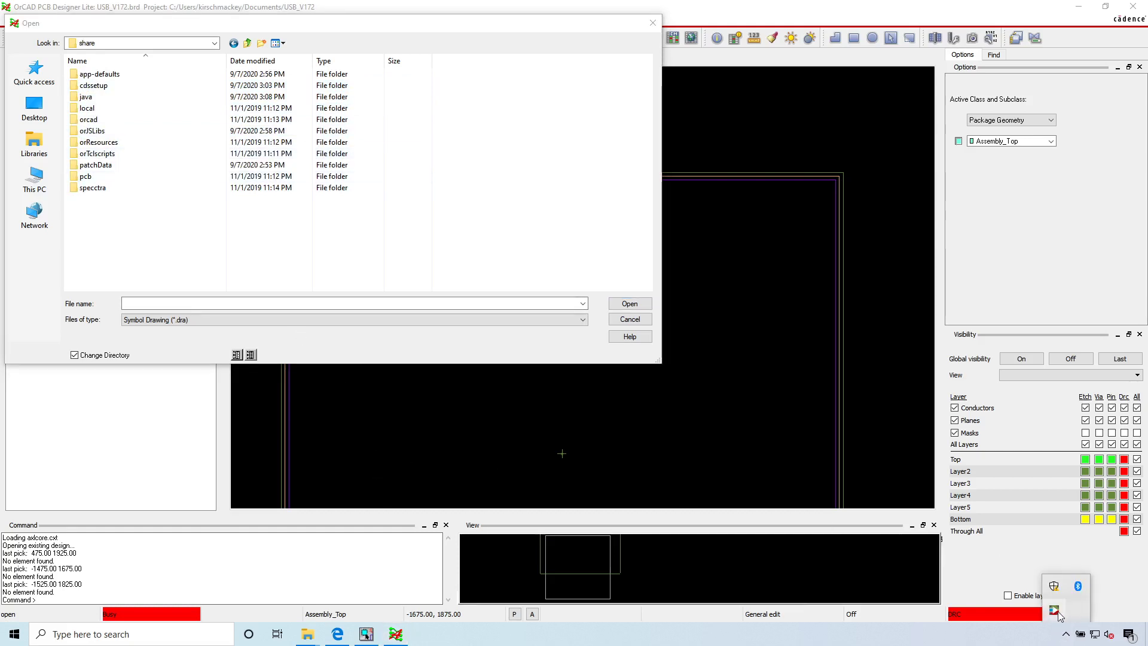
left_click(1055, 610)
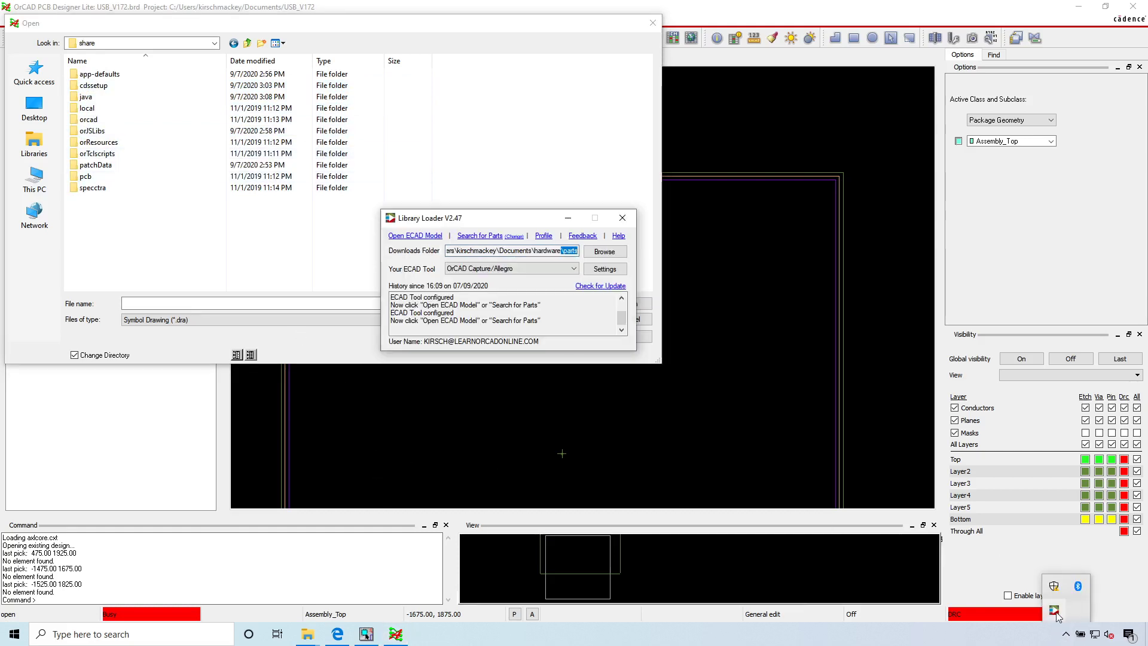
left_click(603, 269)
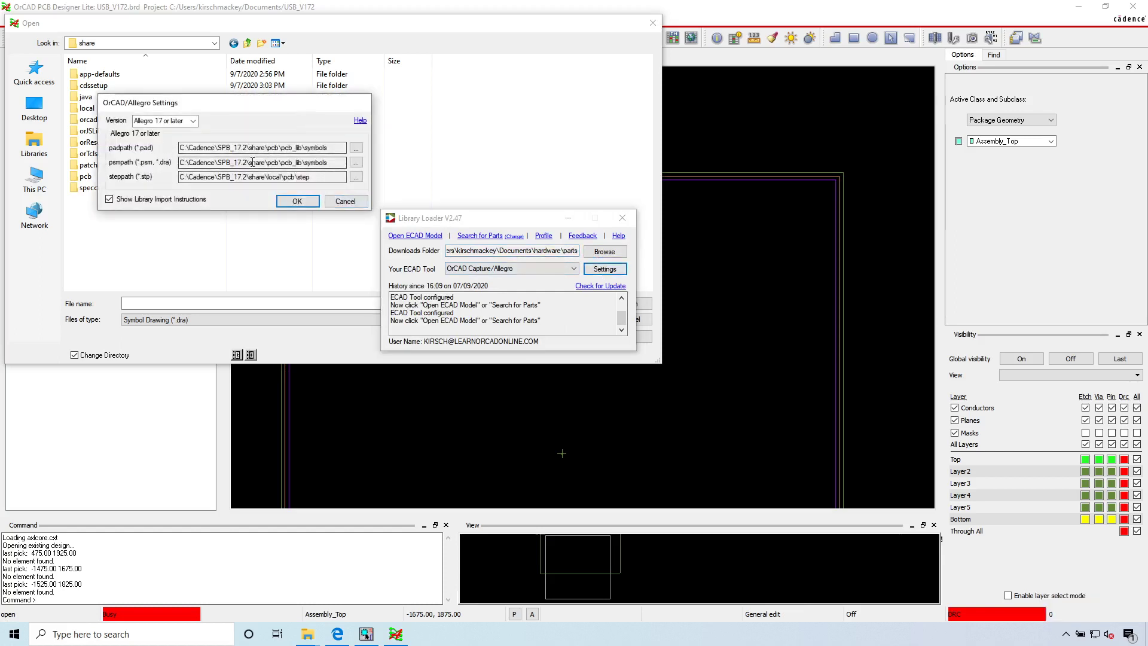
left_click(340, 203)
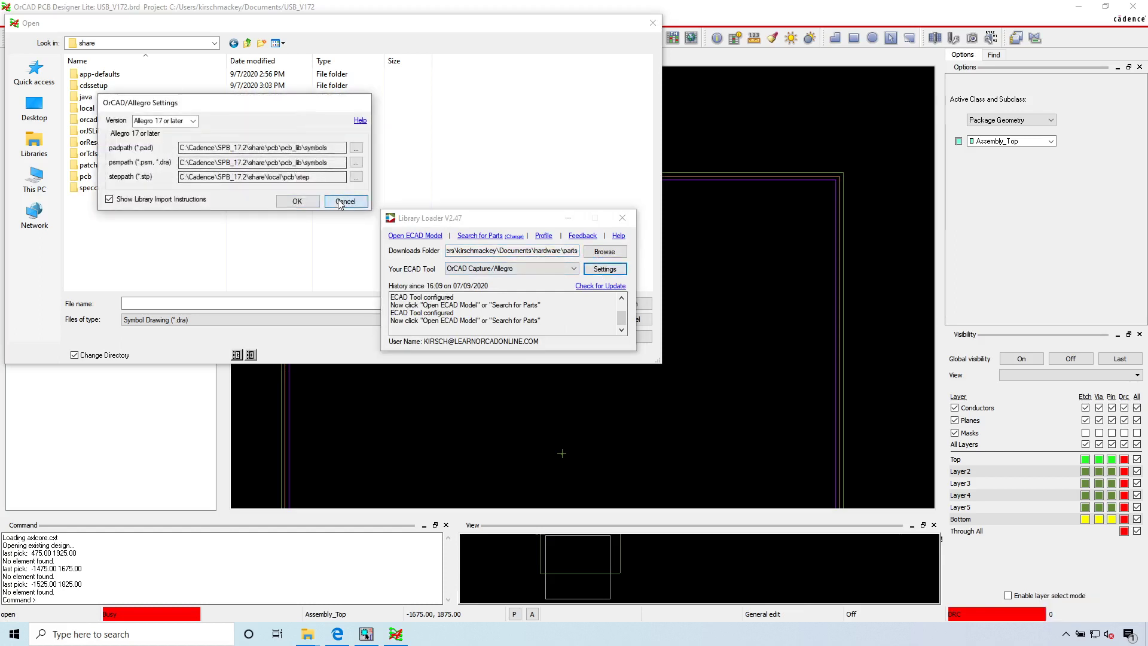
left_click(622, 217)
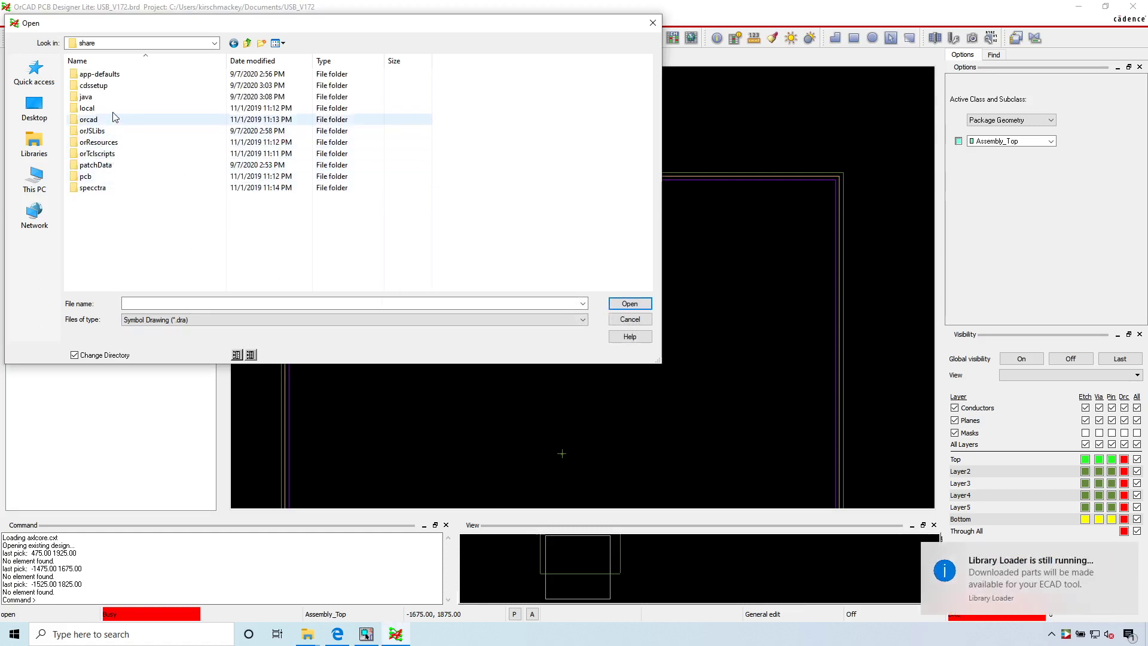
- Continue into pcb\pcb_lib\symbols to list the .dra symbol drawings
double_click(86, 176)
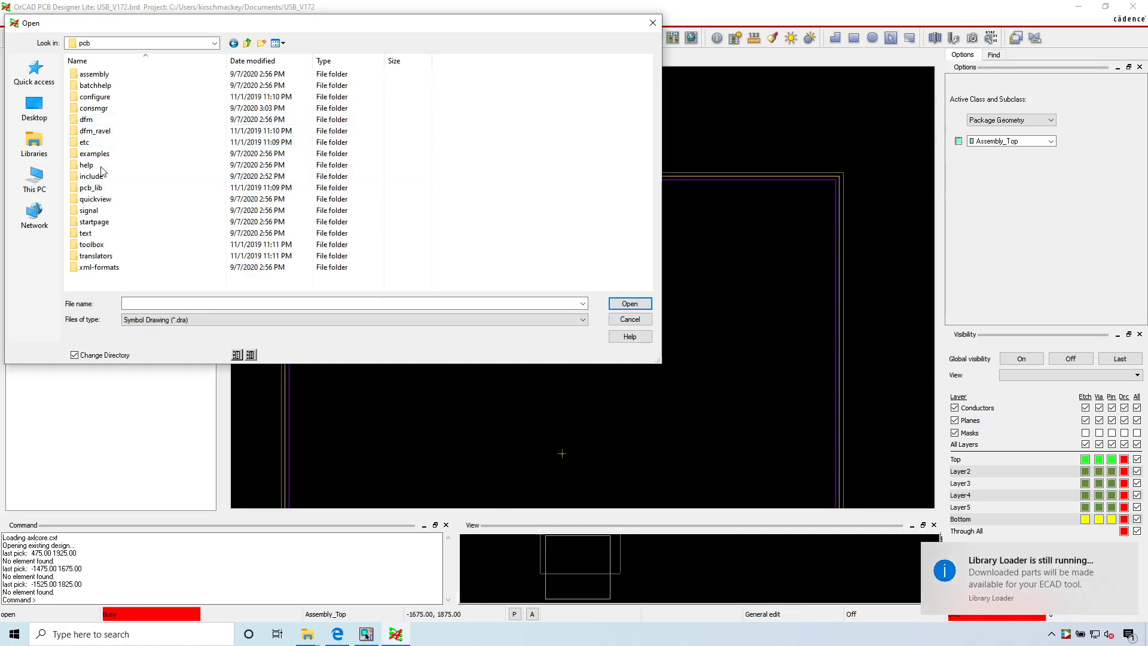
double_click(99, 188)
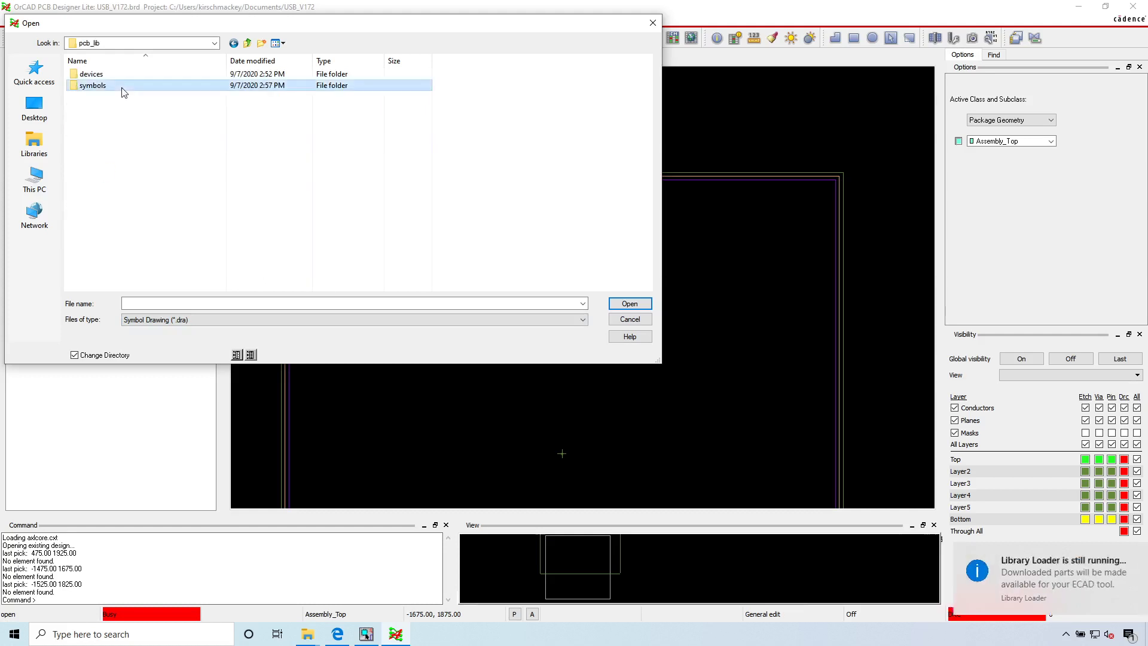
double_click(90, 85)
- Try opening the pasted QFP80P1200X1200X120-44N name and dismiss the File not found message
left_click(177, 306)
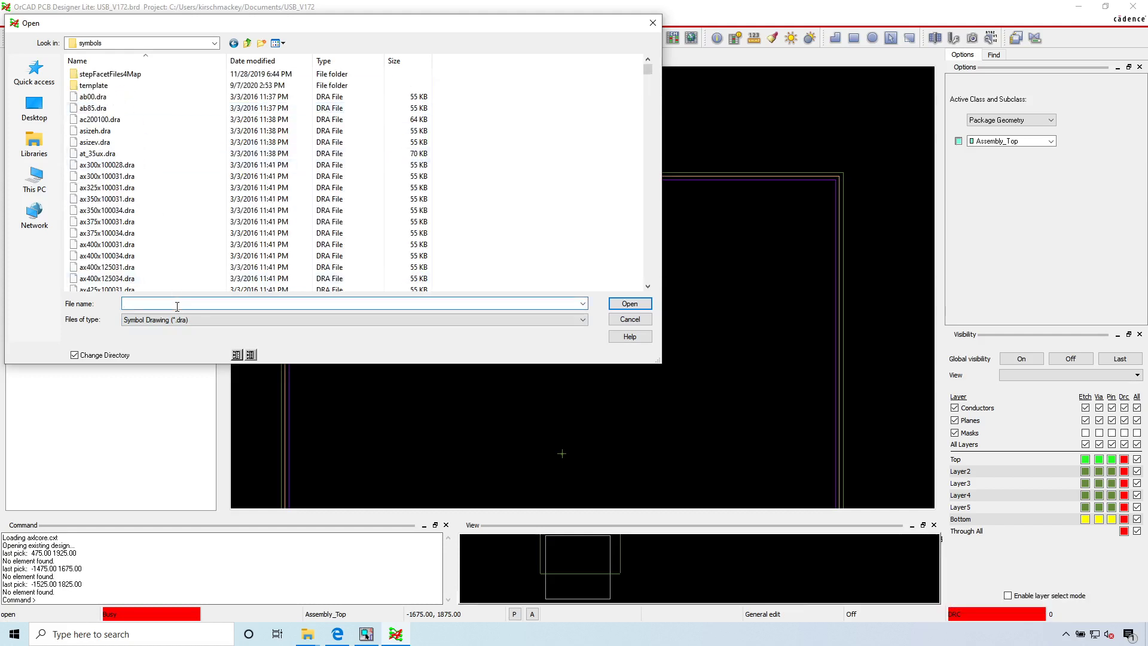
type("QFP80P1200X1200X120-44N")
key("Tab")
scroll(206, 182, "down", 10)
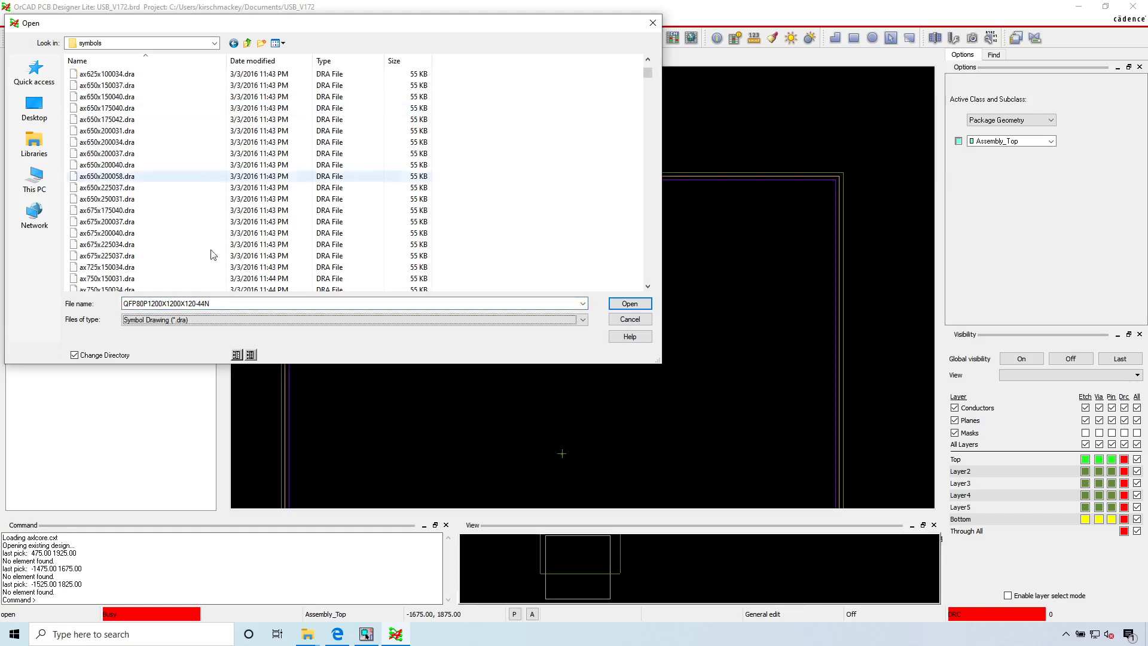
key("shift+Tab")
key("Return")
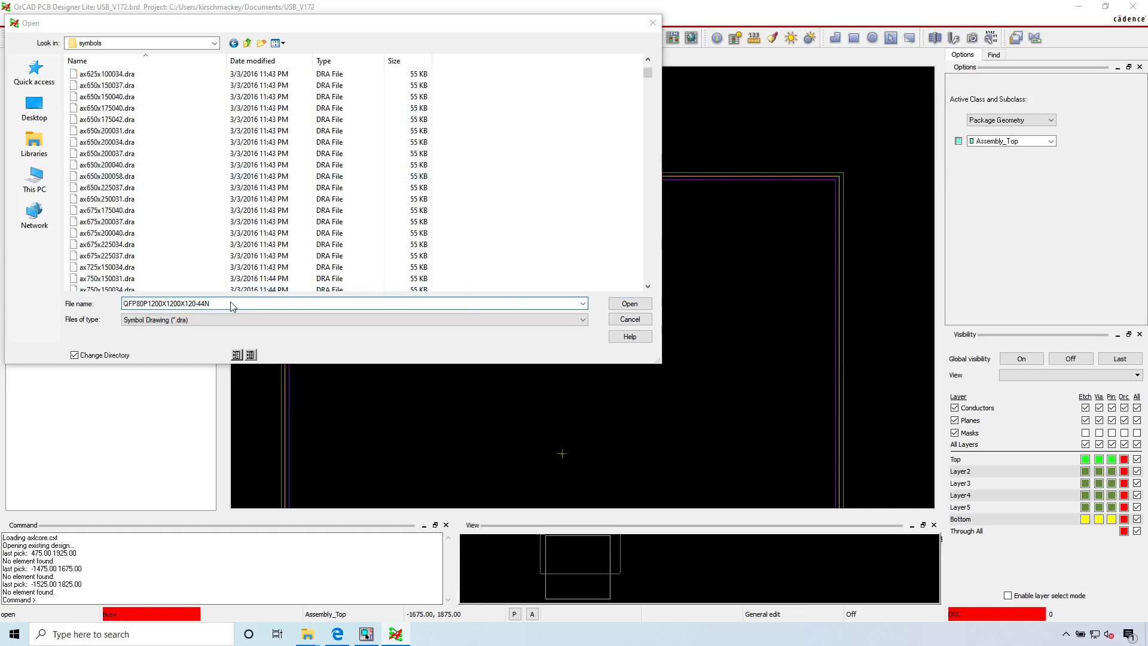
left_click(646, 321)
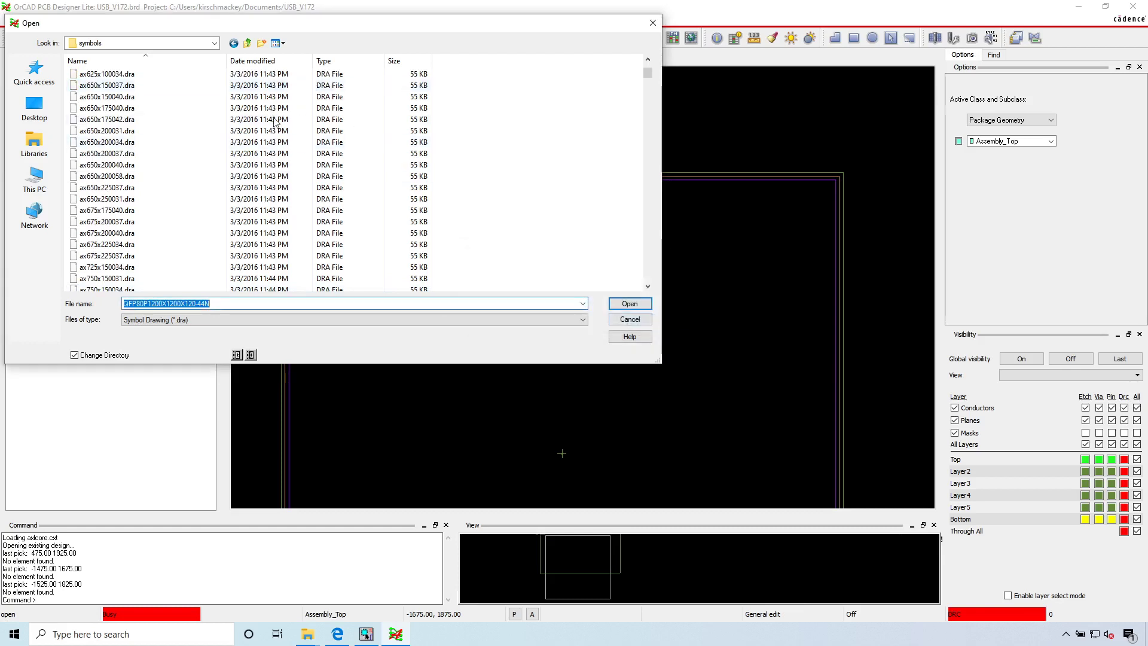
scroll(207, 192, "down", 5)
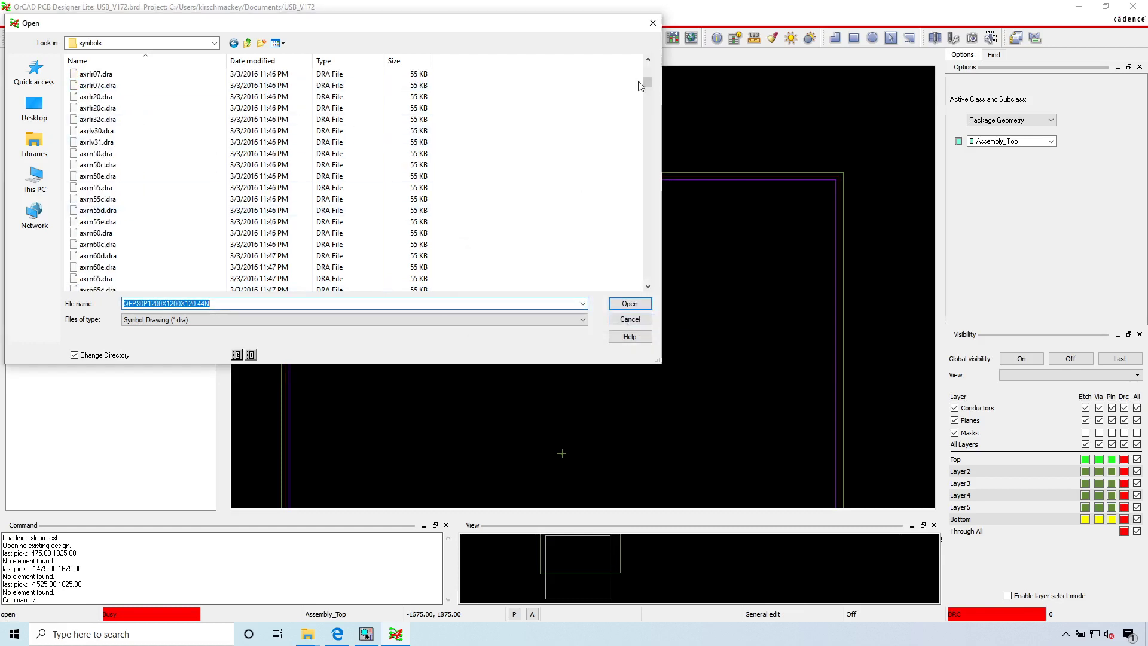
type("qfp")
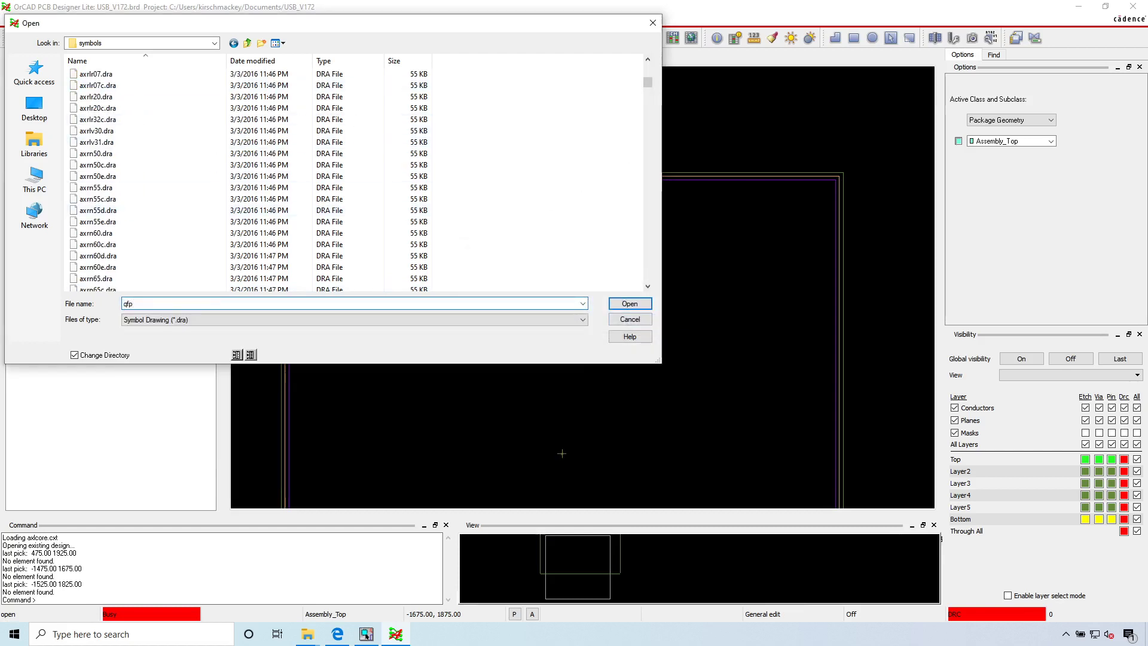
- Go up from the SPB_17.2 symbols folder to the root of drive C
left_click(247, 43)
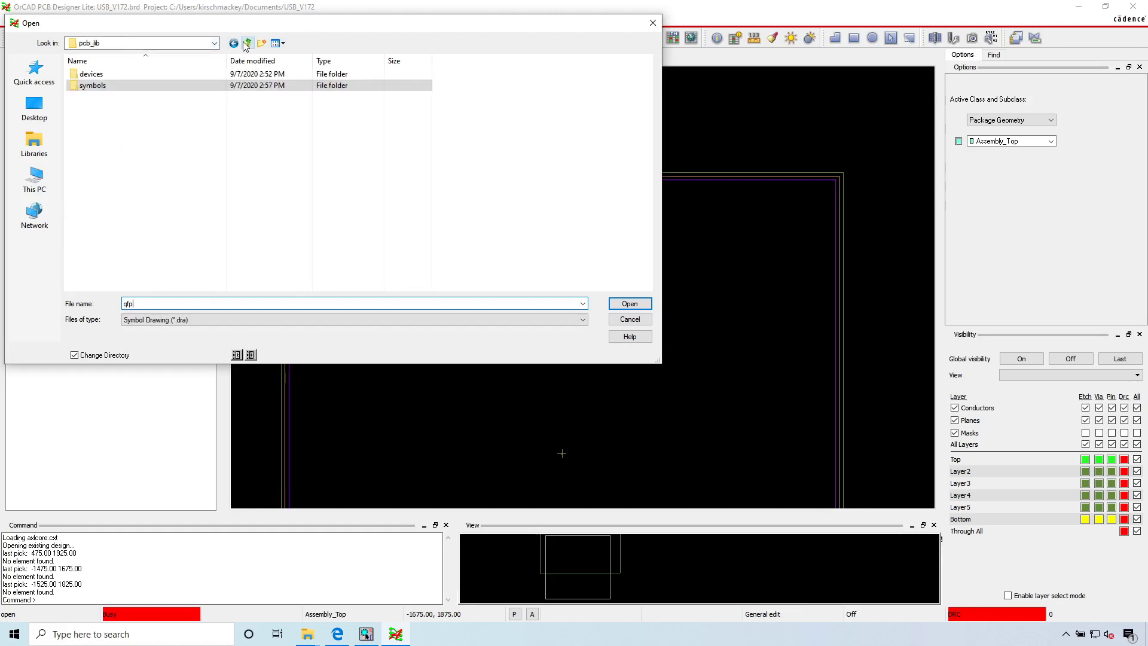
left_click(247, 43)
left_click(246, 43)
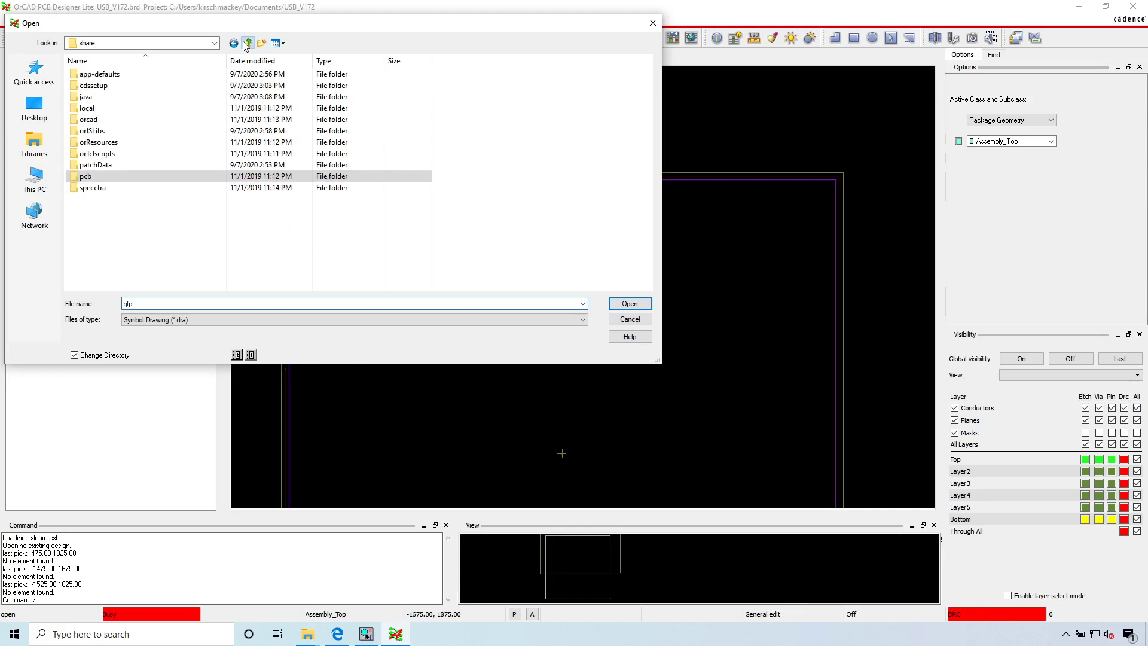
left_click(245, 43)
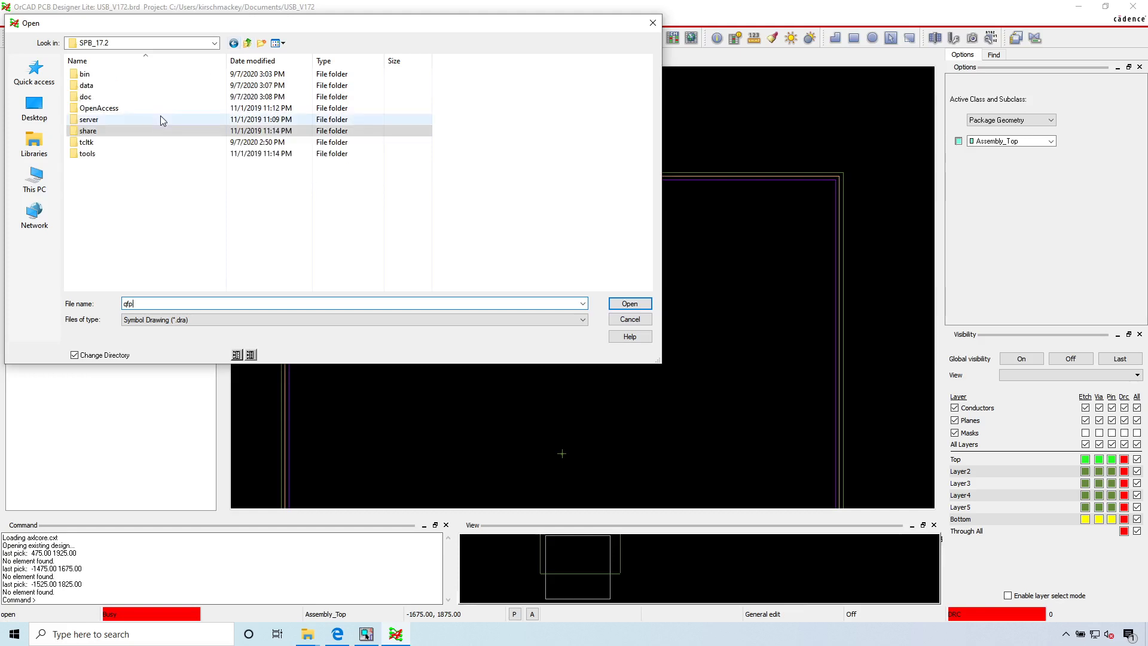
left_click(253, 45)
left_click(251, 44)
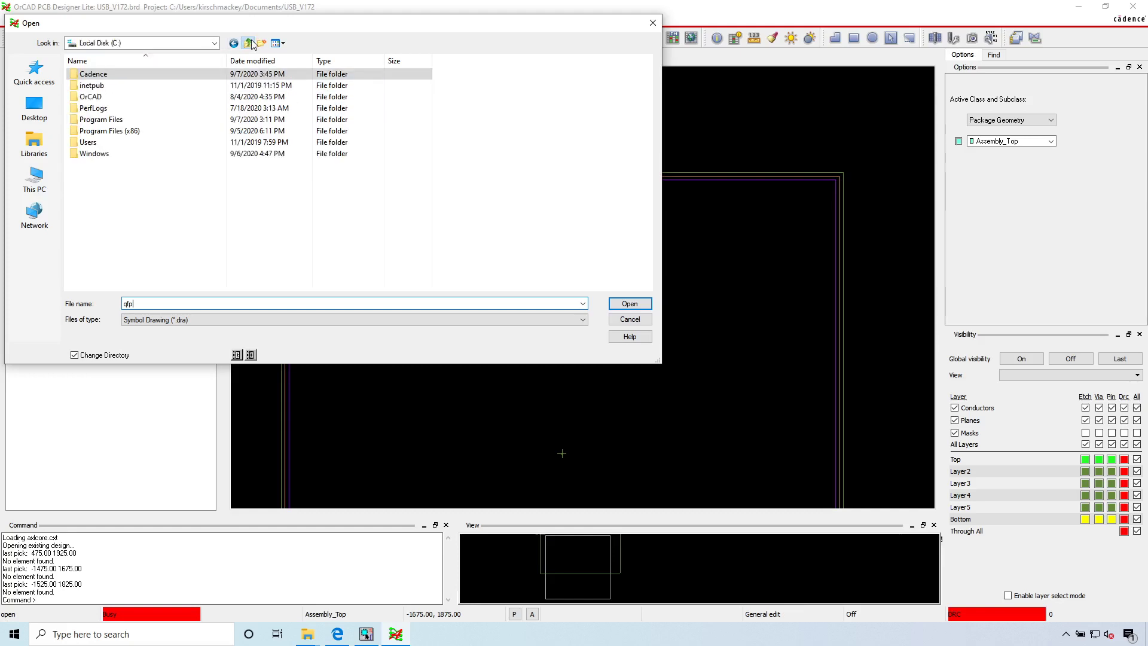
left_click(233, 43)
- Open QFP80P1200X1200X120-44N.dra from SPB_17.4\share\pcb\pcb_lib\symbols
double_click(138, 98)
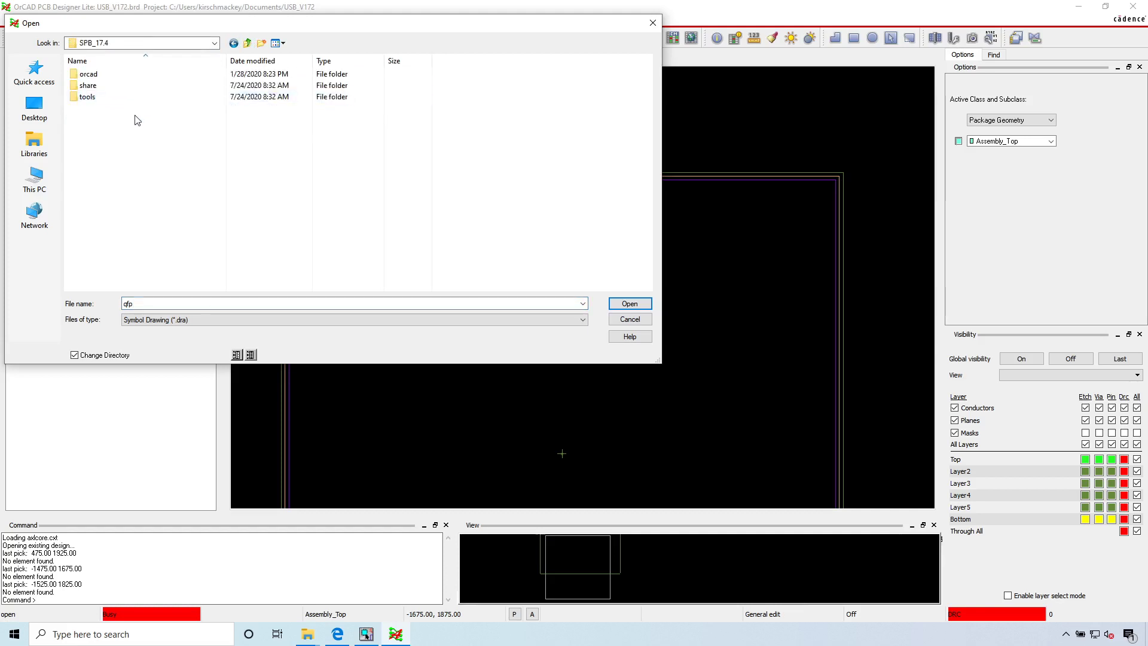
double_click(133, 75)
left_click(246, 43)
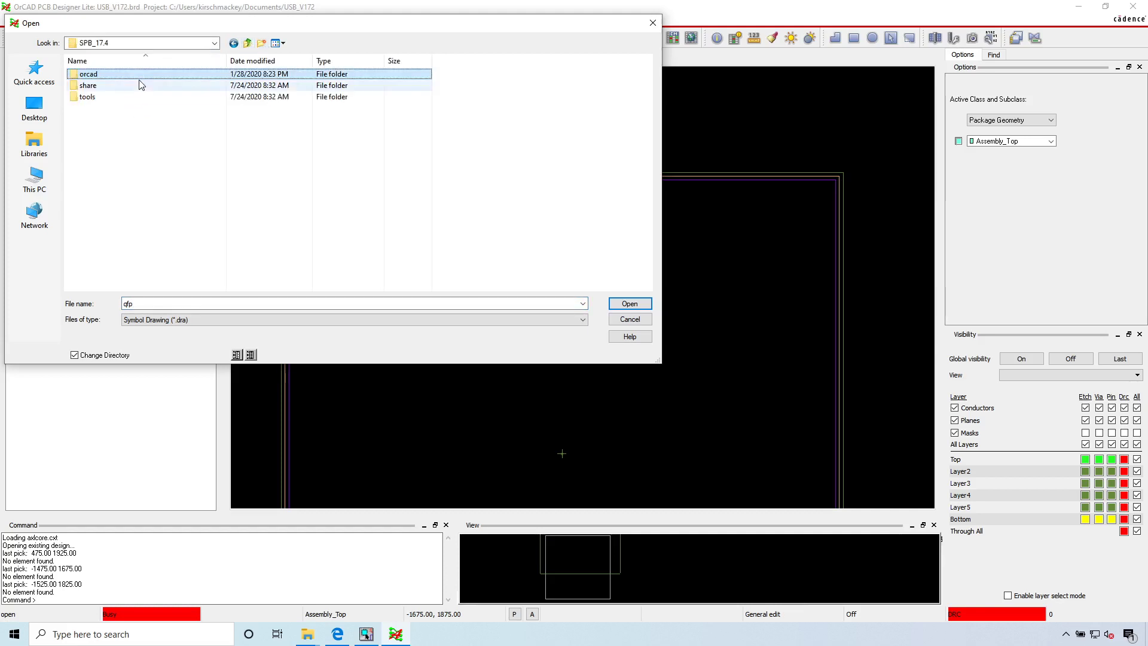
double_click(138, 86)
double_click(136, 85)
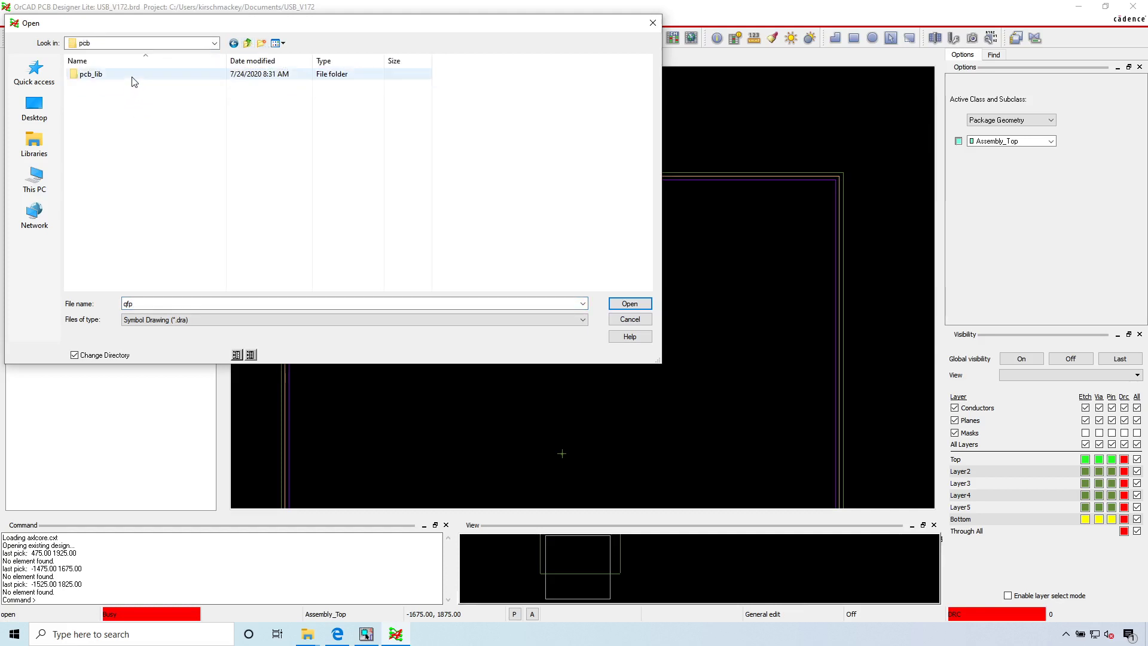
double_click(133, 75)
double_click(132, 77)
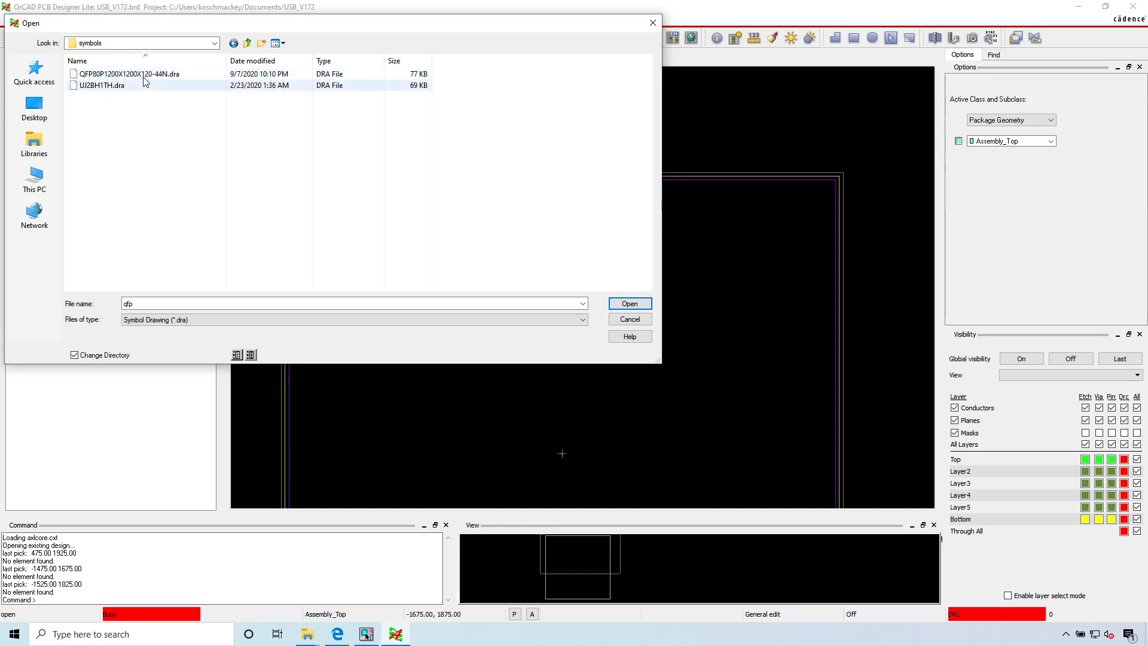
double_click(133, 75)
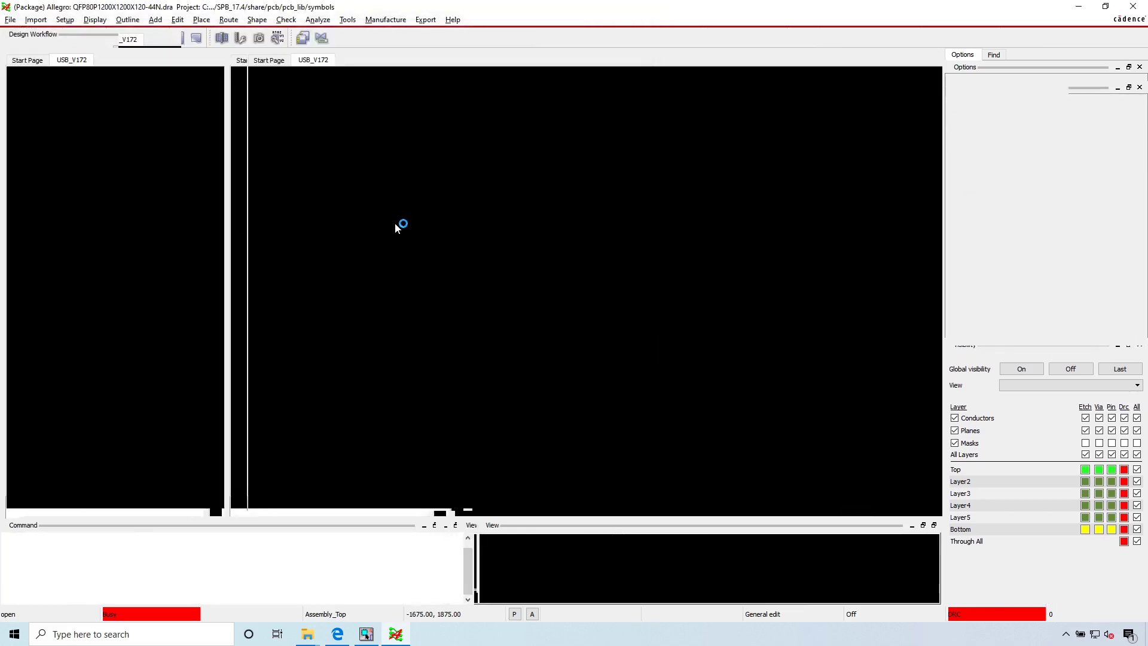
- View the QFP footprint in the 3D Canvas, see only bare pads, then close it
scroll(141, 387, "up", 5)
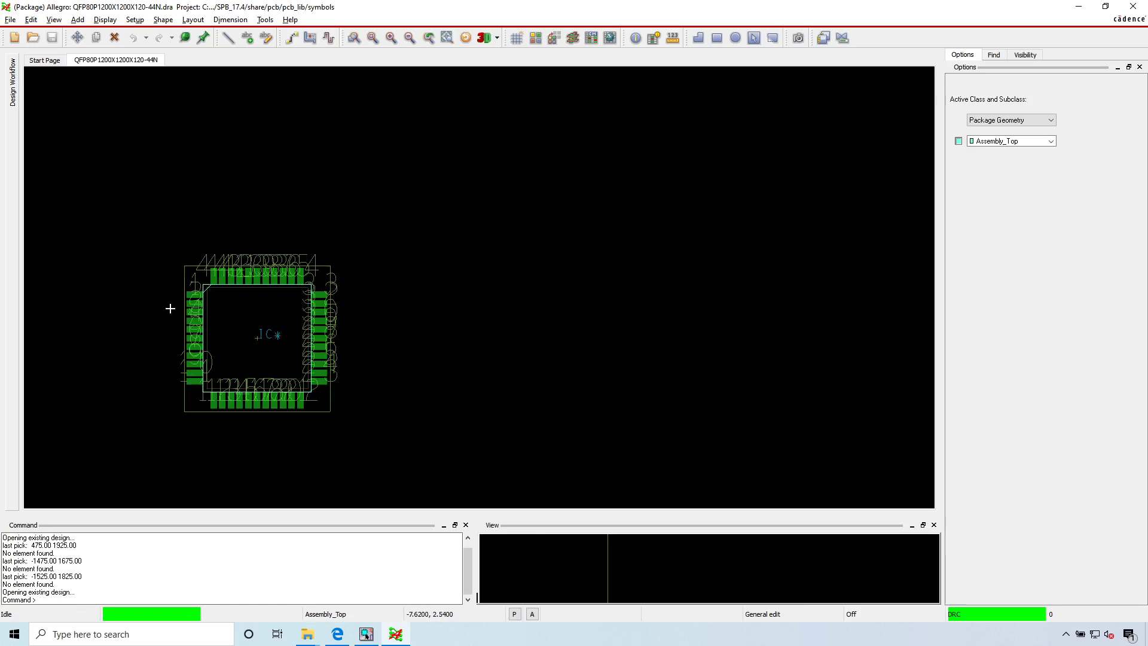
scroll(316, 146, "down", 2)
left_click(374, 91)
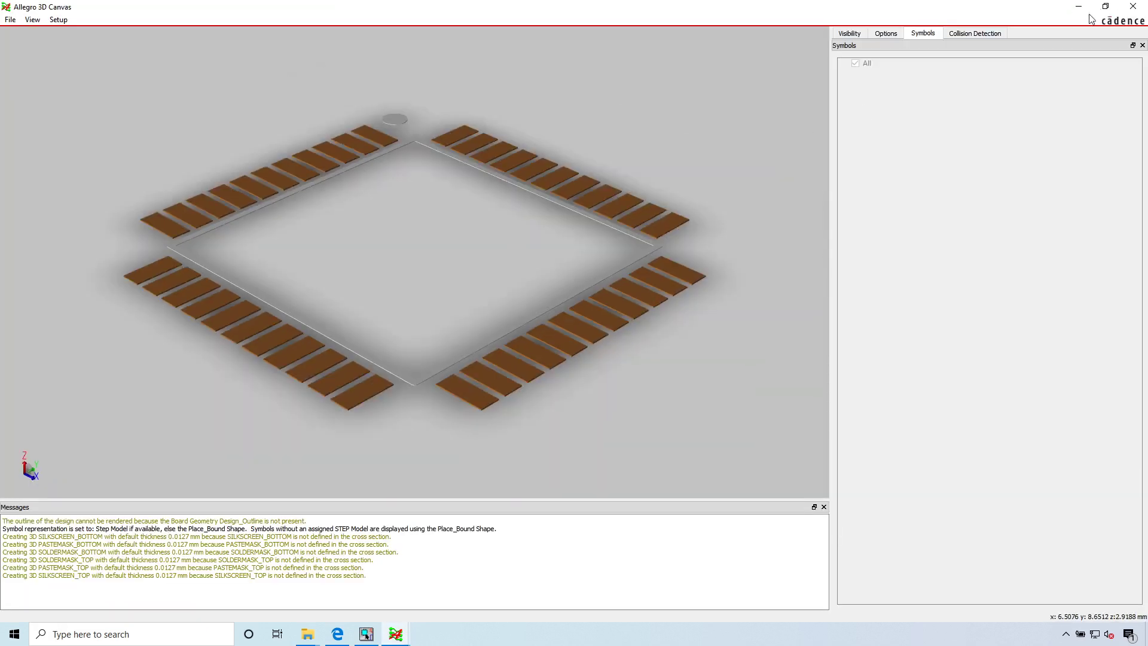
left_click(1133, 7)
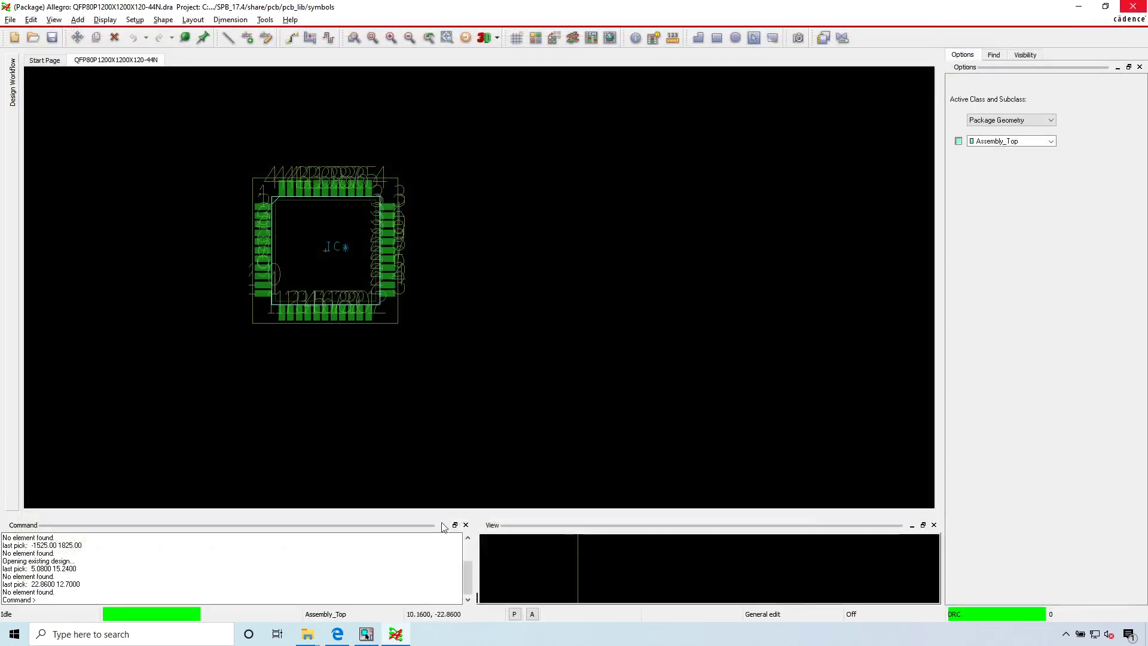
left_click(144, 179)
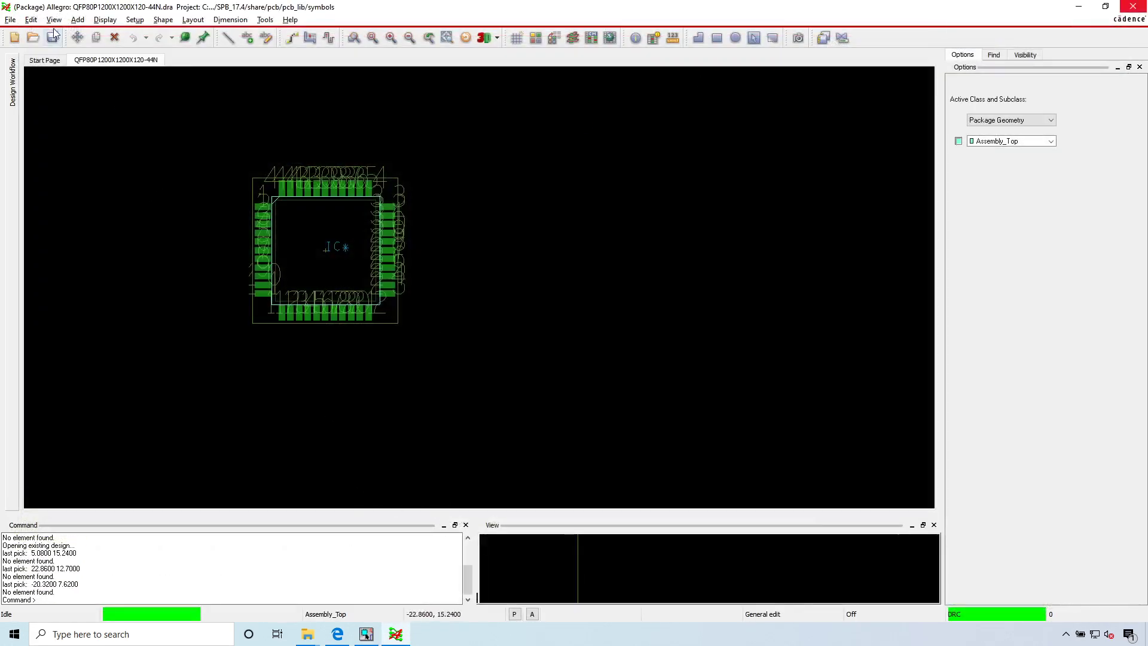
left_click(144, 21)
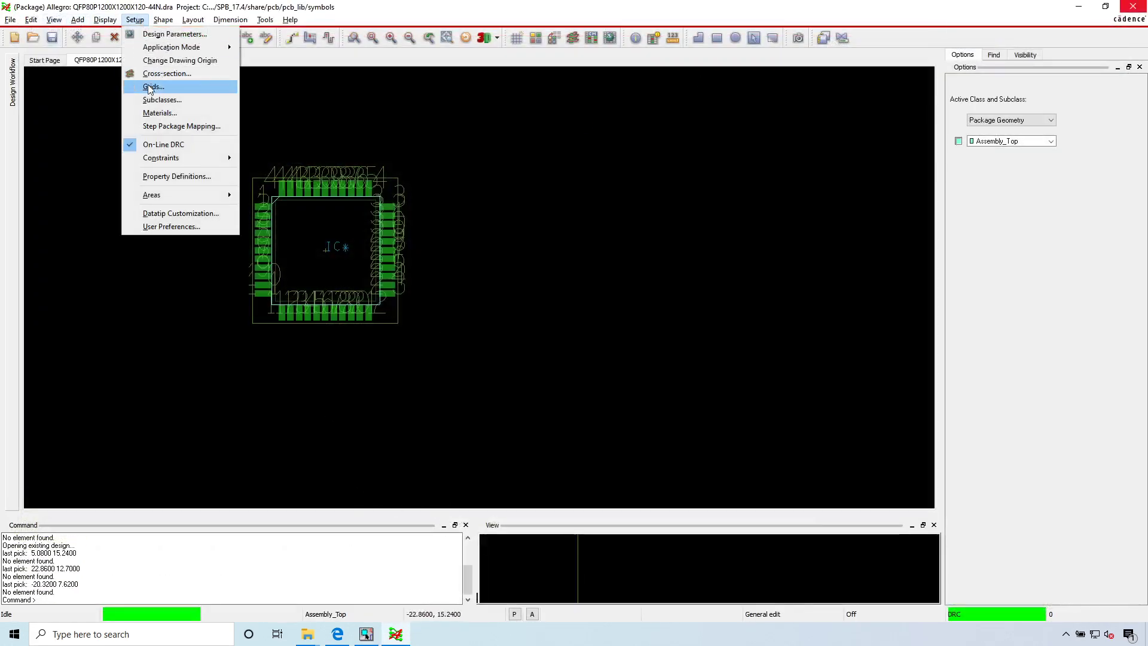
- Map PIC18F4520I_PT.stp onto the footprint, check its overlay alignment, and save the mapping
left_click(180, 128)
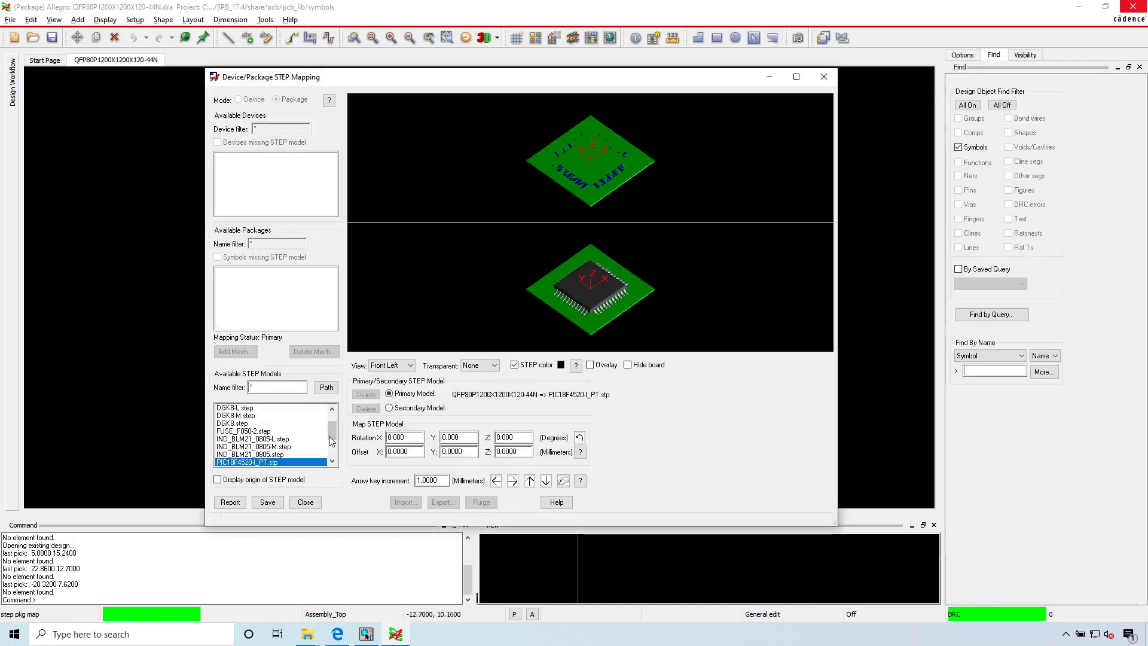
scroll(598, 317, "up", 6)
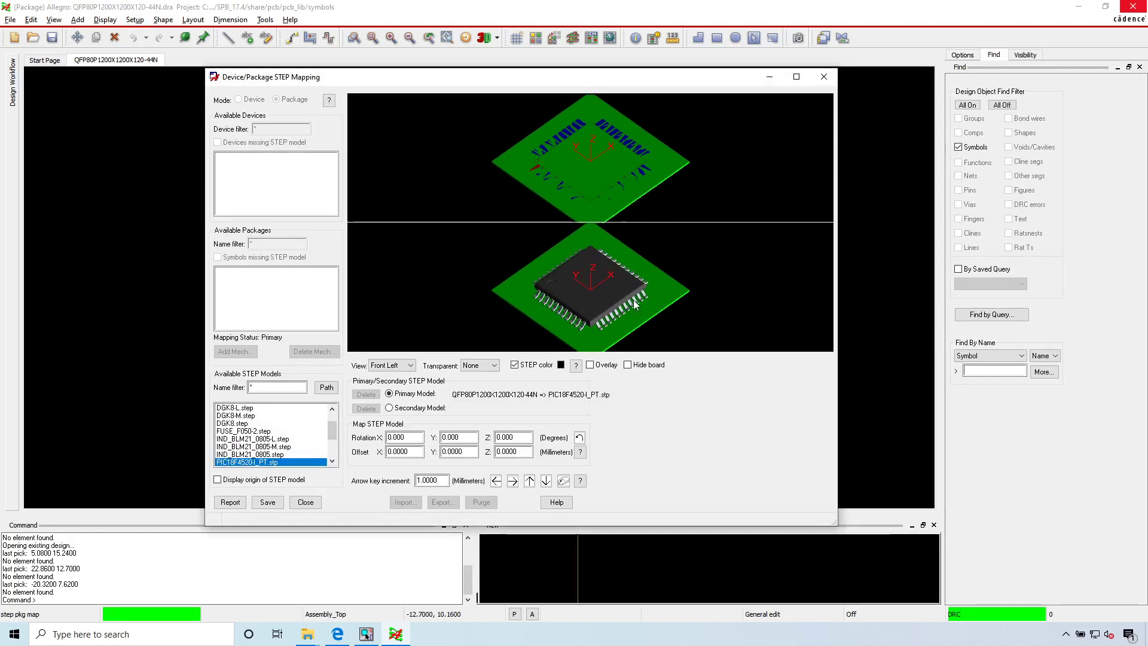
left_click(590, 365)
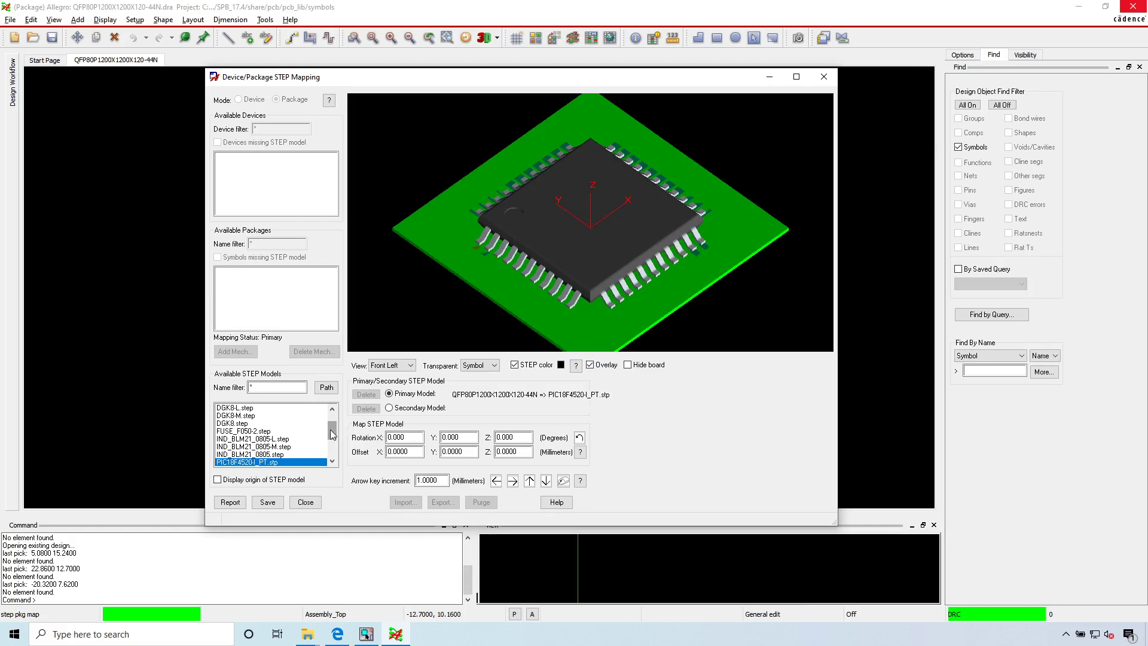
left_click_drag(333, 434, 332, 440)
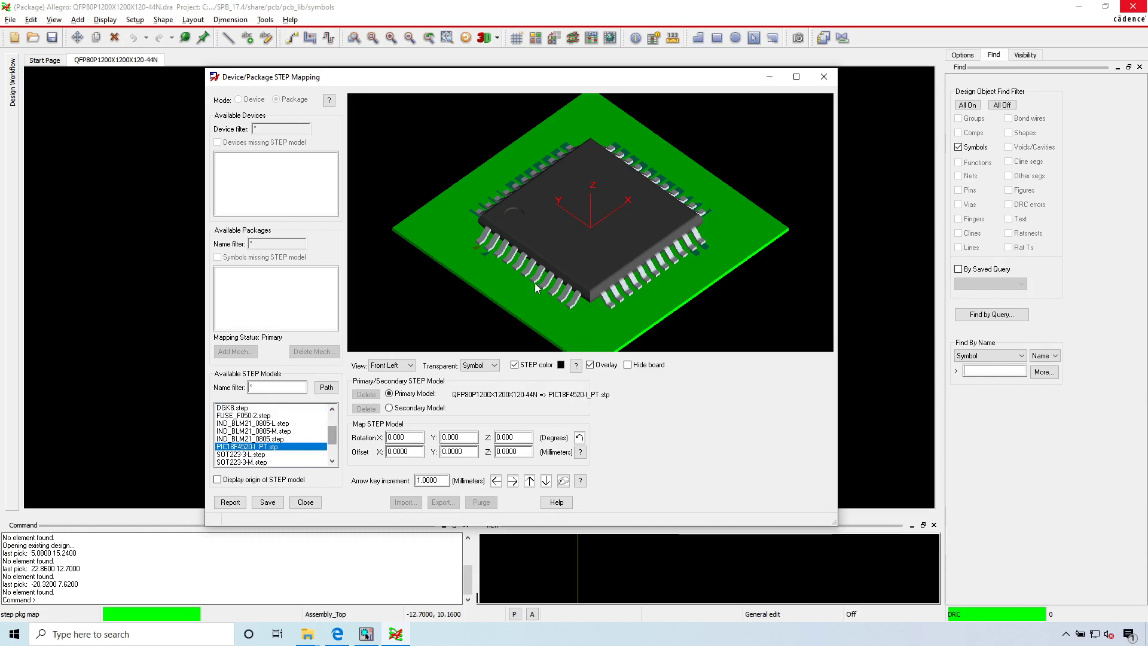
left_click(267, 502)
left_click(306, 502)
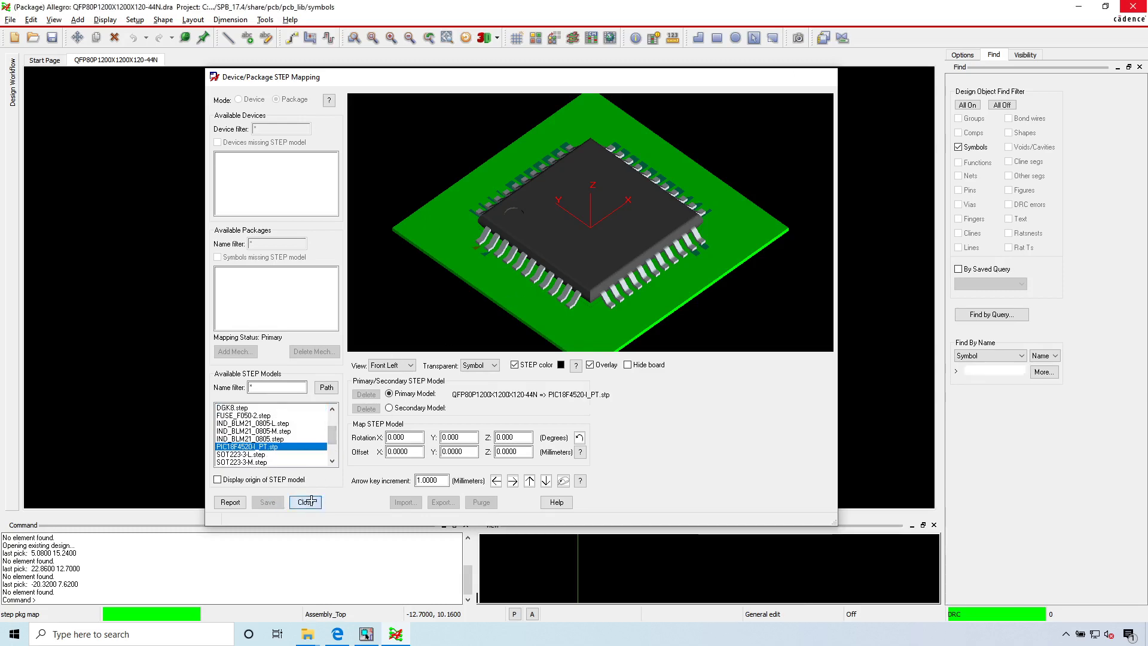
left_click(483, 37)
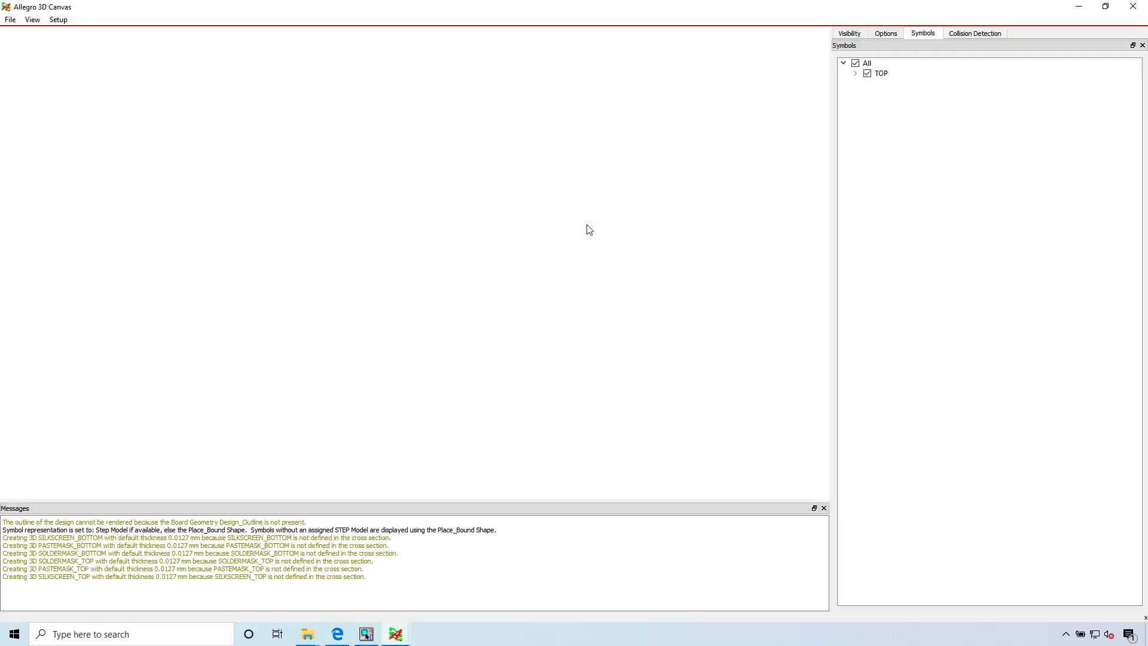
- Check that the 3D Canvas shows the full chip body with leads, then close it
scroll(352, 297, "down", 3)
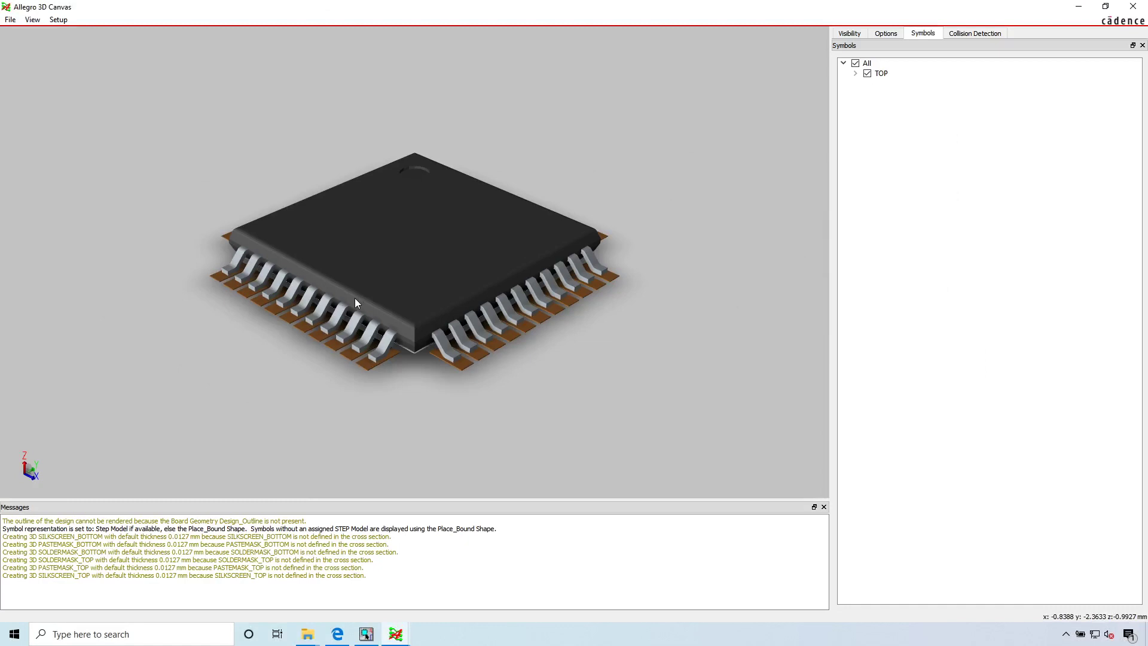
left_click(1133, 6)
left_click(516, 213)
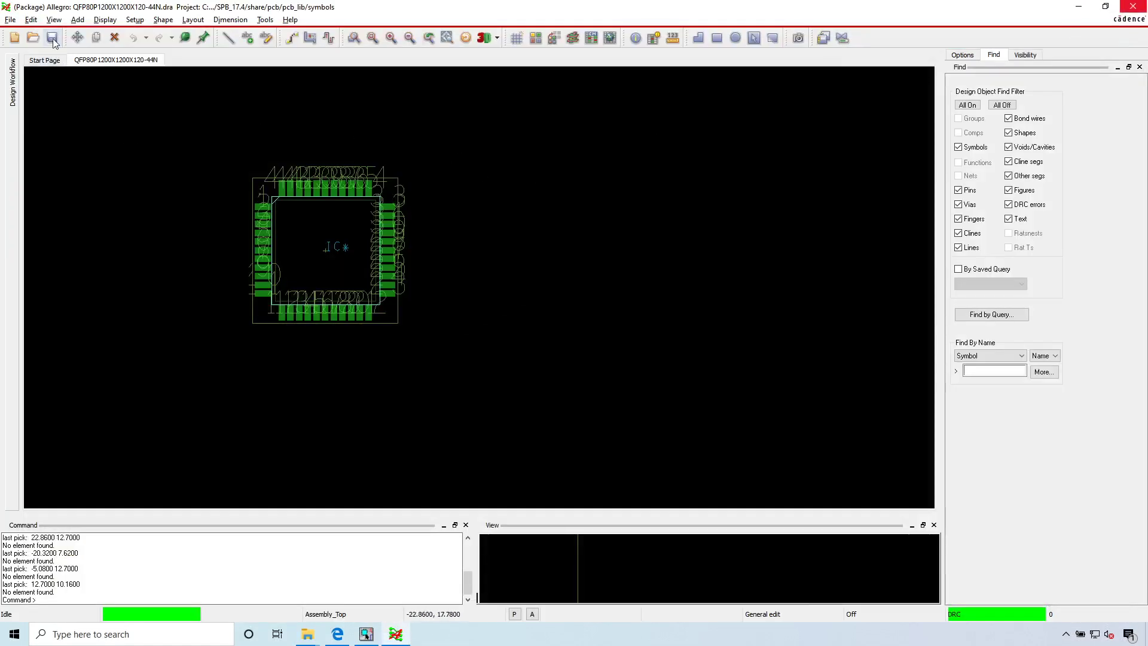
- Save QFP80P1200X1200X120-44N.dra, confirming the overwrite, and close the package editor
key("ctrl+s")
left_click(609, 366)
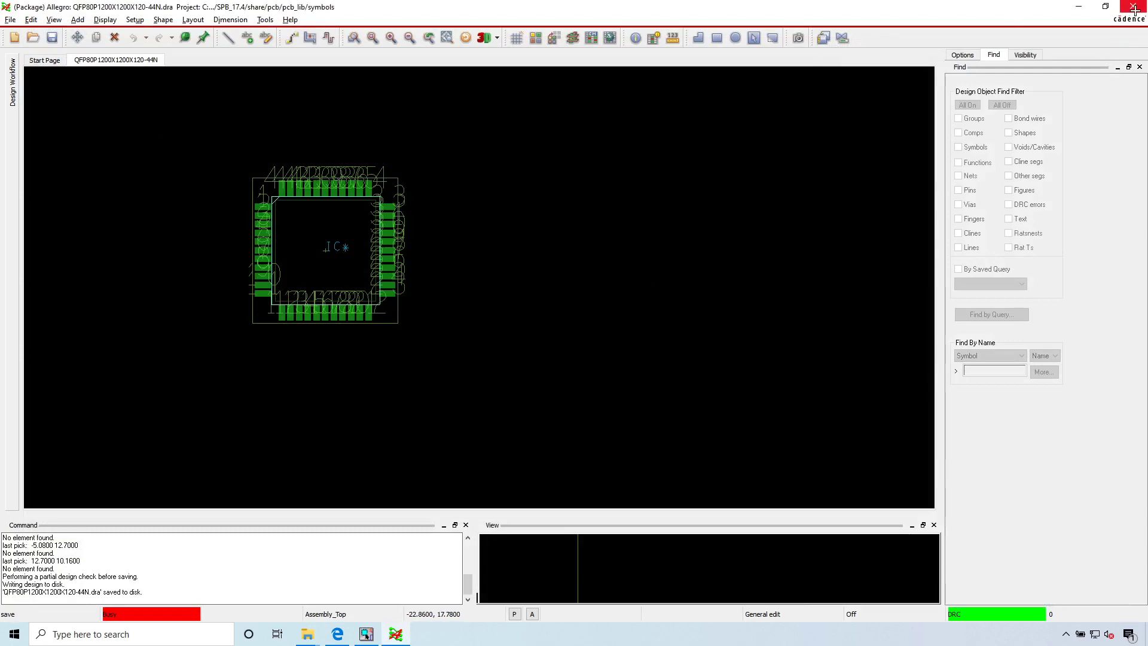
left_click(1134, 10)
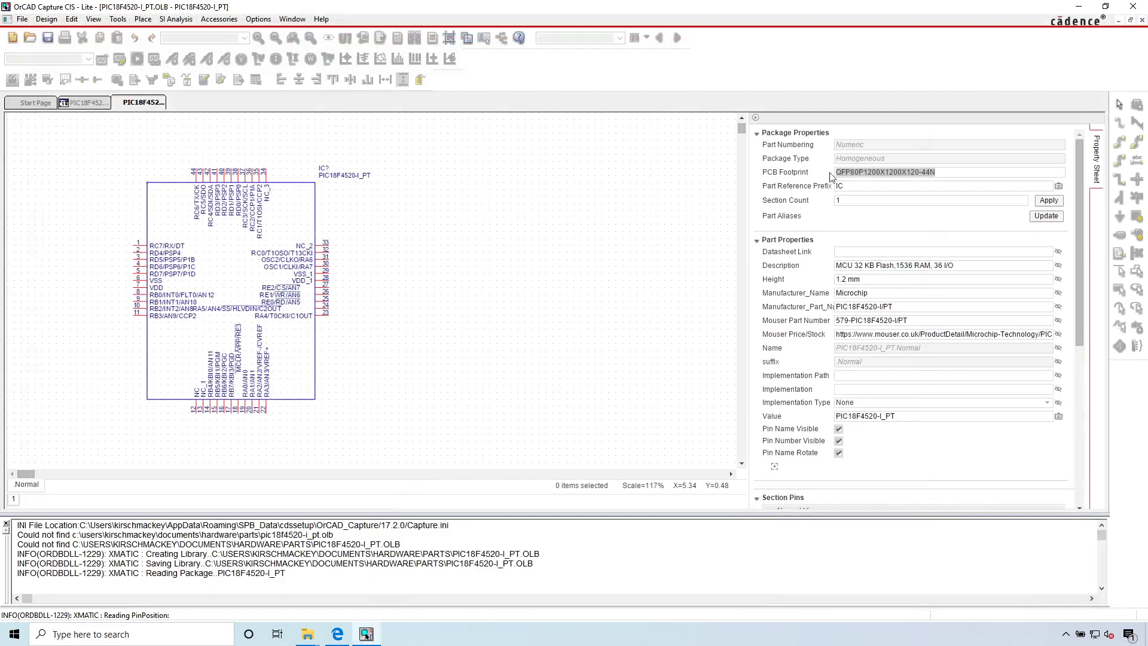
- Close the part's symbol editor and create a new part library, library1.olb
right_click(143, 104)
left_click(173, 161)
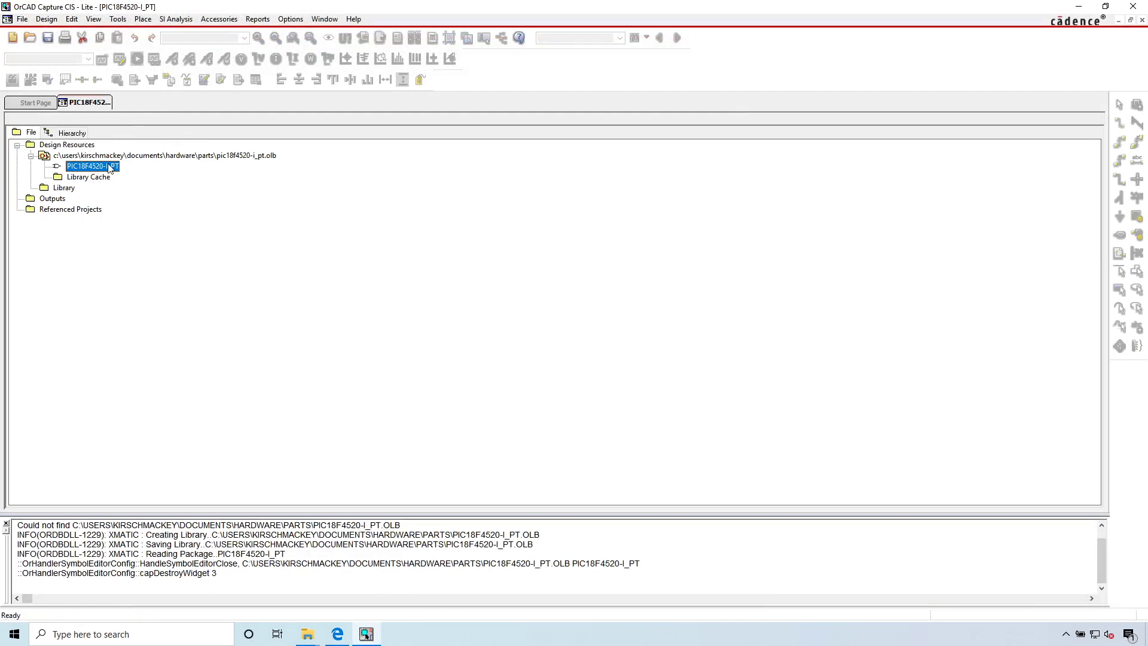
left_click(22, 19)
mouse_move(93, 33)
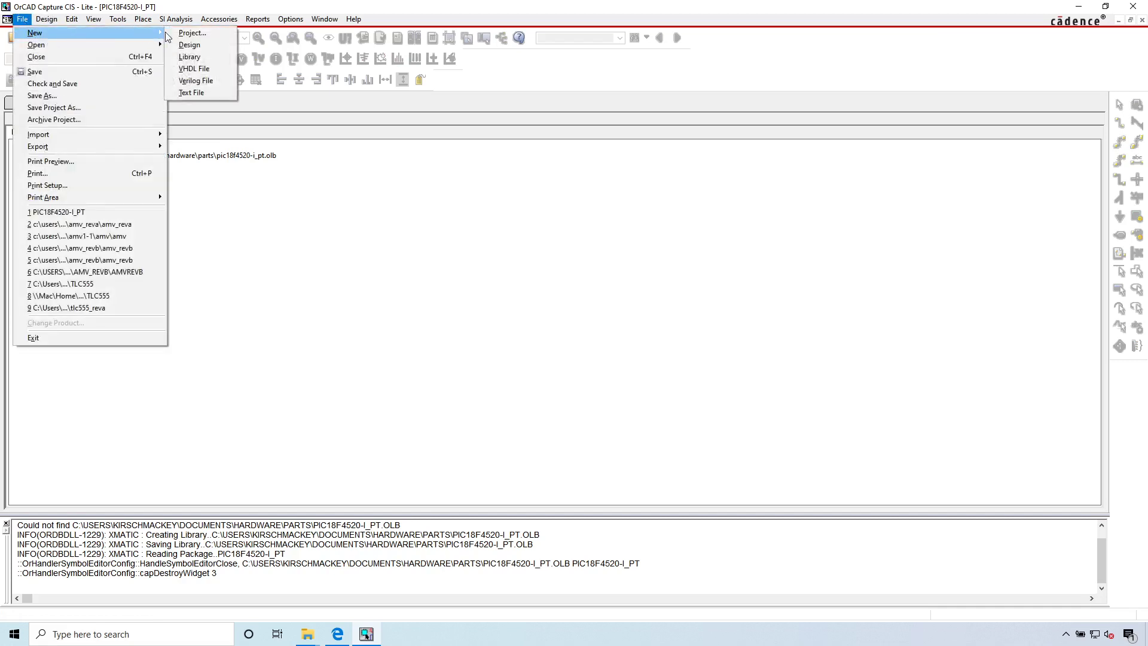
key("Escape")
key("Escape")
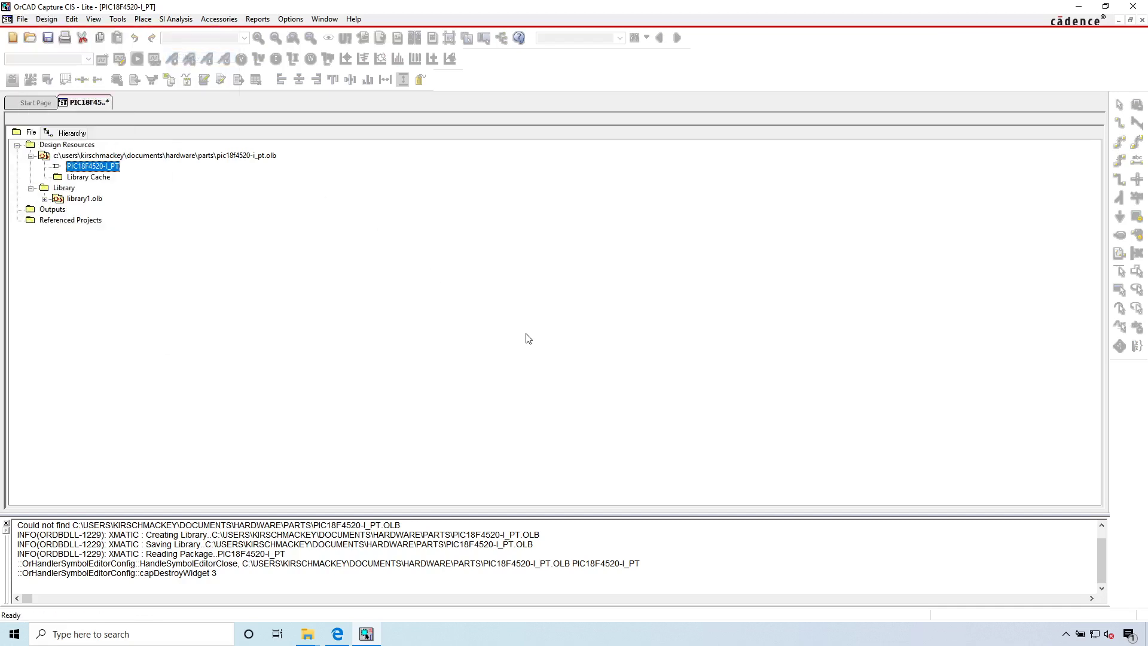
- Copy the PIC18F4520-I_PT part and paste it into library1.olb
left_click(44, 200)
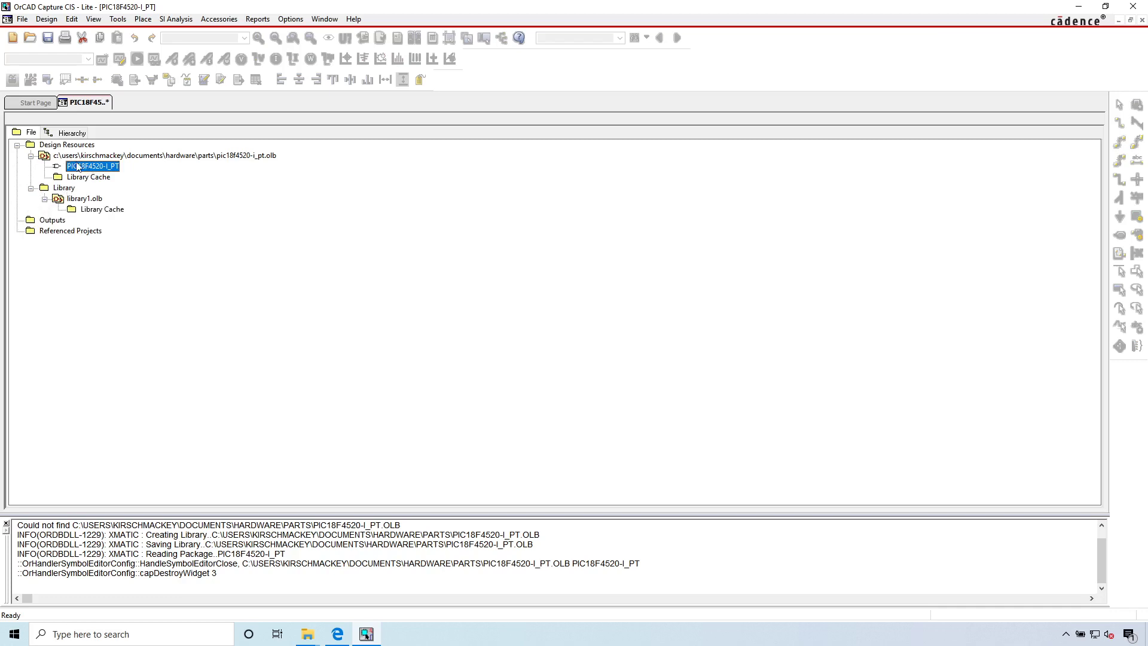
right_click(105, 169)
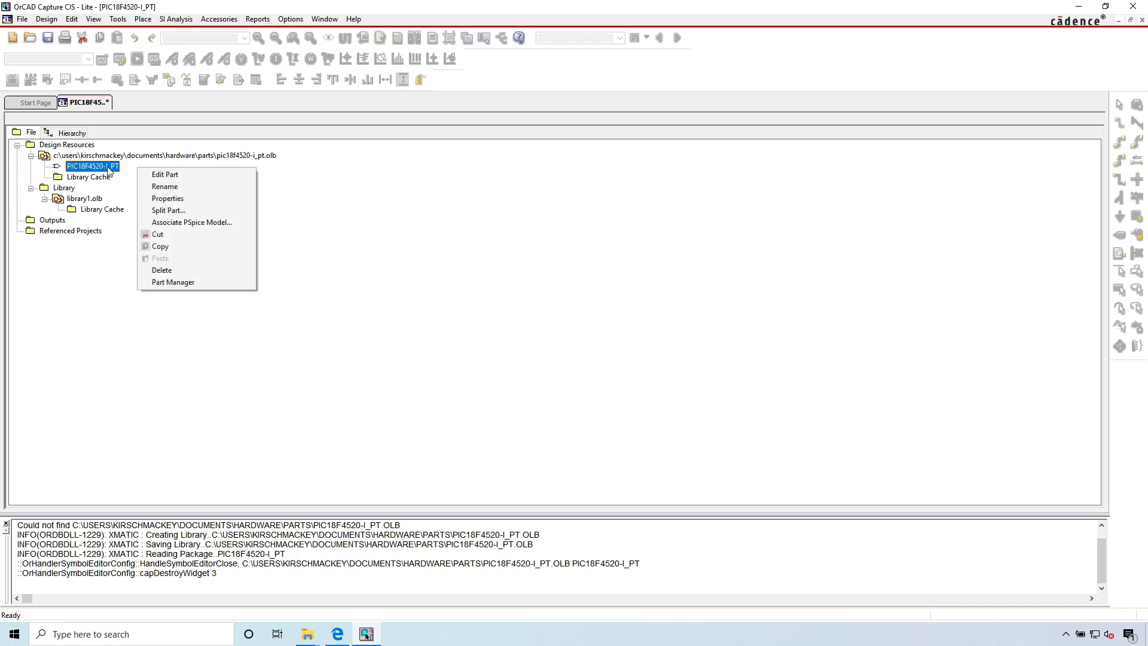
left_click(158, 246)
right_click(90, 200)
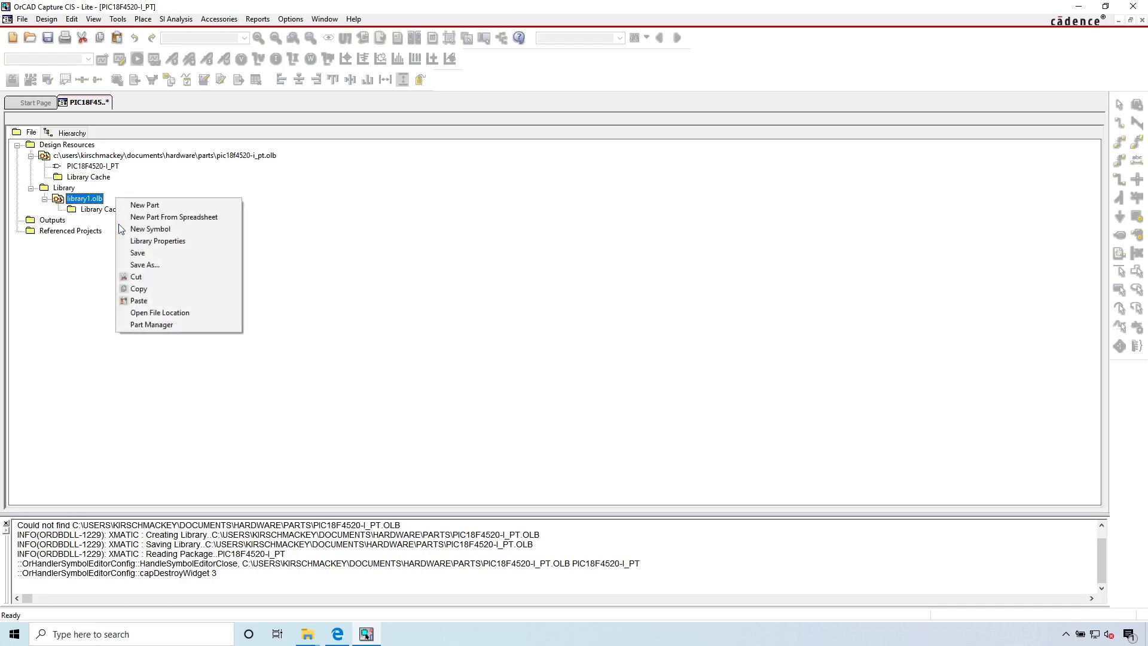
left_click(139, 300)
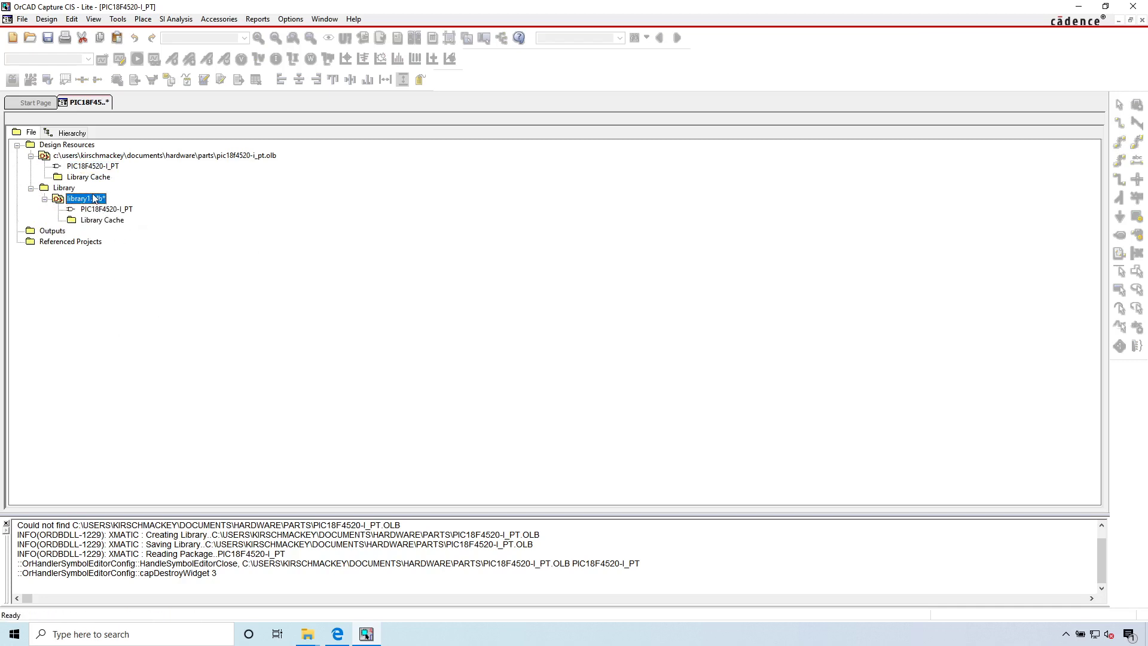
- Save library1.olb as my_library.OLB in the hardware\parts folder
right_click(94, 198)
left_click(150, 261)
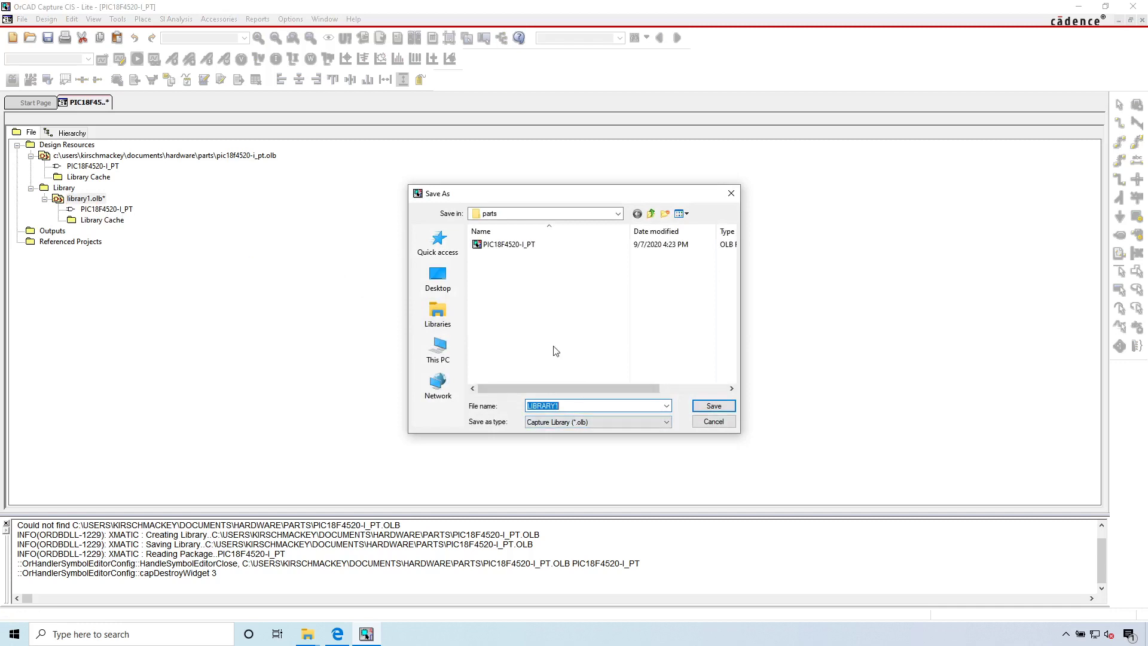
type("my_library")
left_click(706, 407)
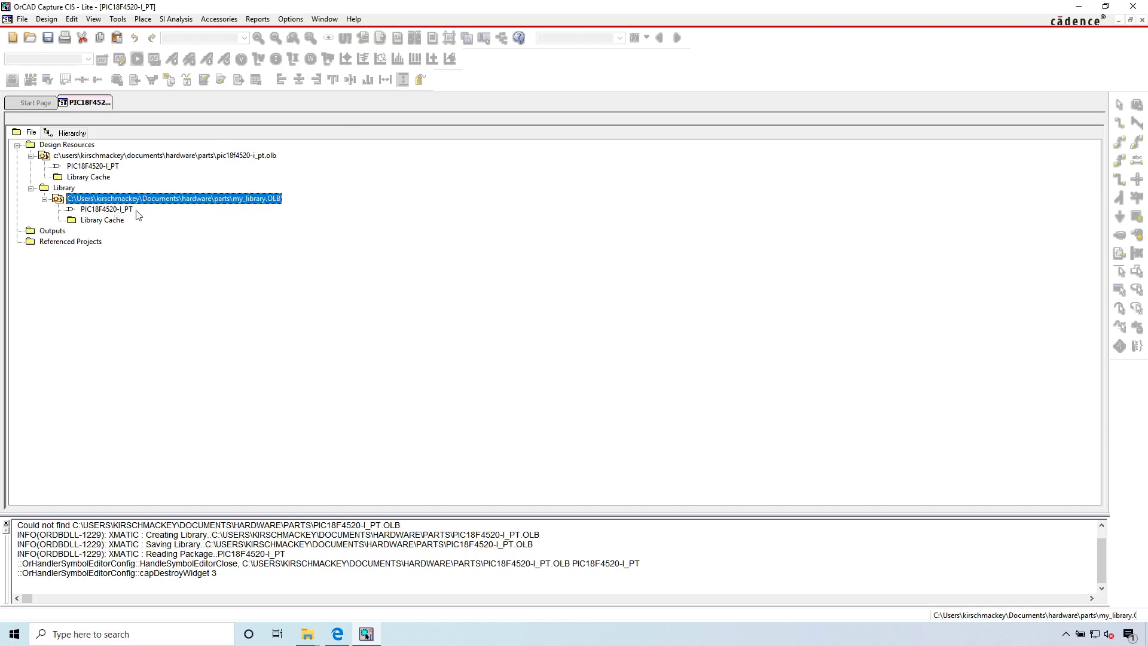
- With pic18f4520-i_pt.olb selected, start File > Open > Library and browse this computer's drives
left_click(88, 157)
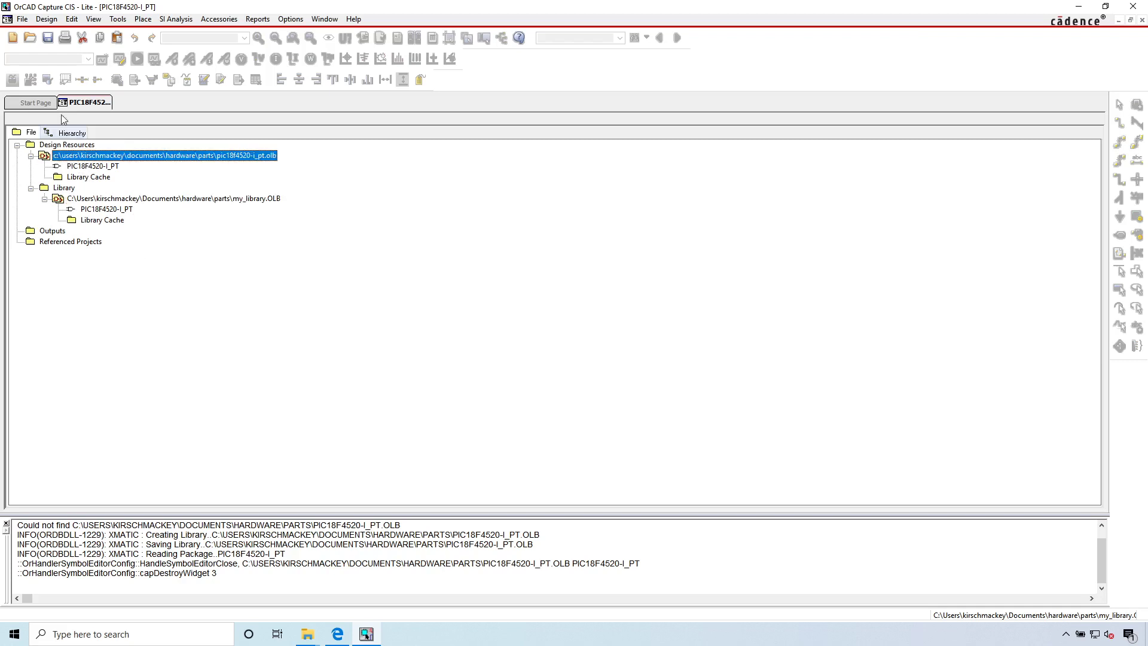
left_click(22, 19)
mouse_move(55, 45)
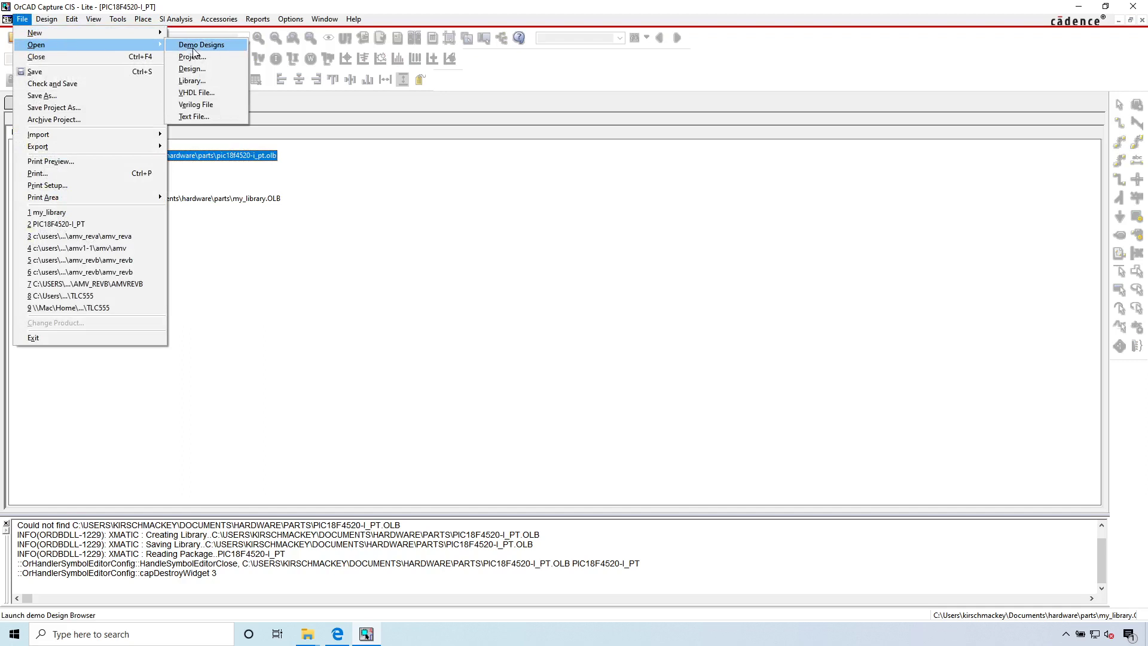
left_click(194, 80)
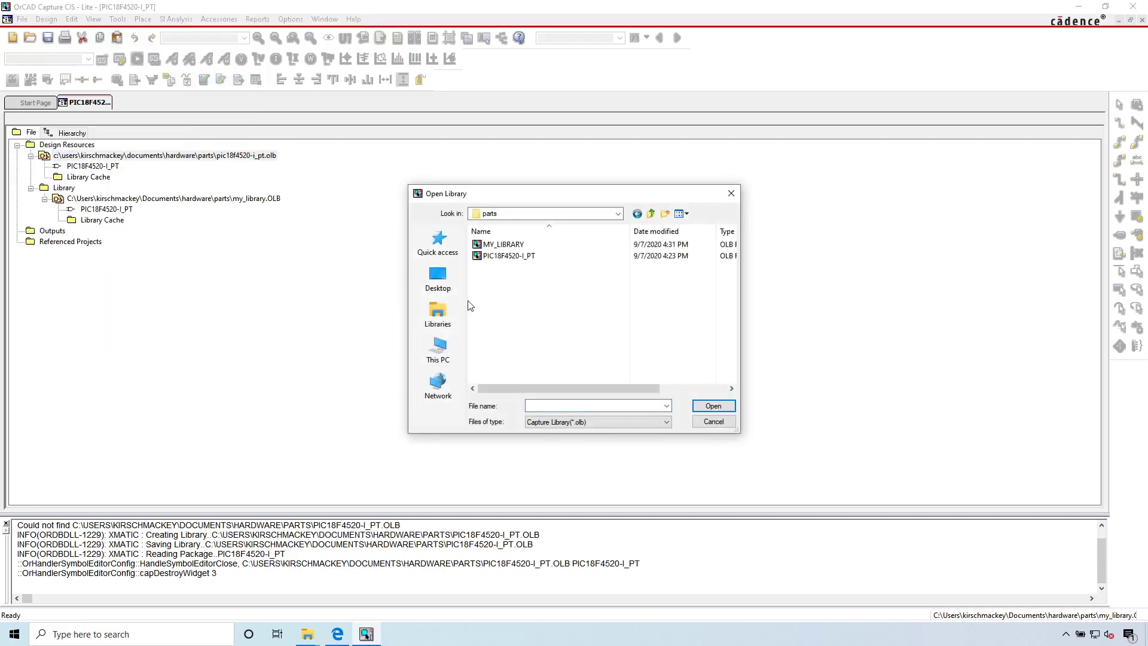
left_click(438, 350)
scroll(544, 293, "down", 5)
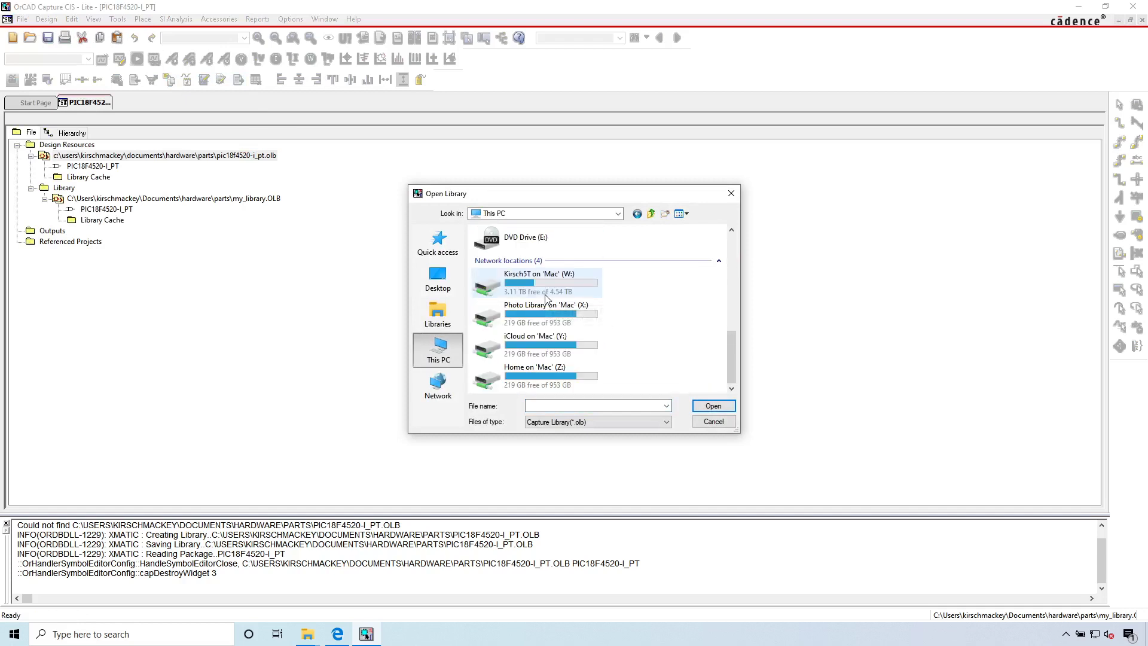
scroll(544, 293, "up", 5)
- Open Connector from C:\Cadence\SPB_17.2\tools\capture\library and dismiss the warning
double_click(527, 331)
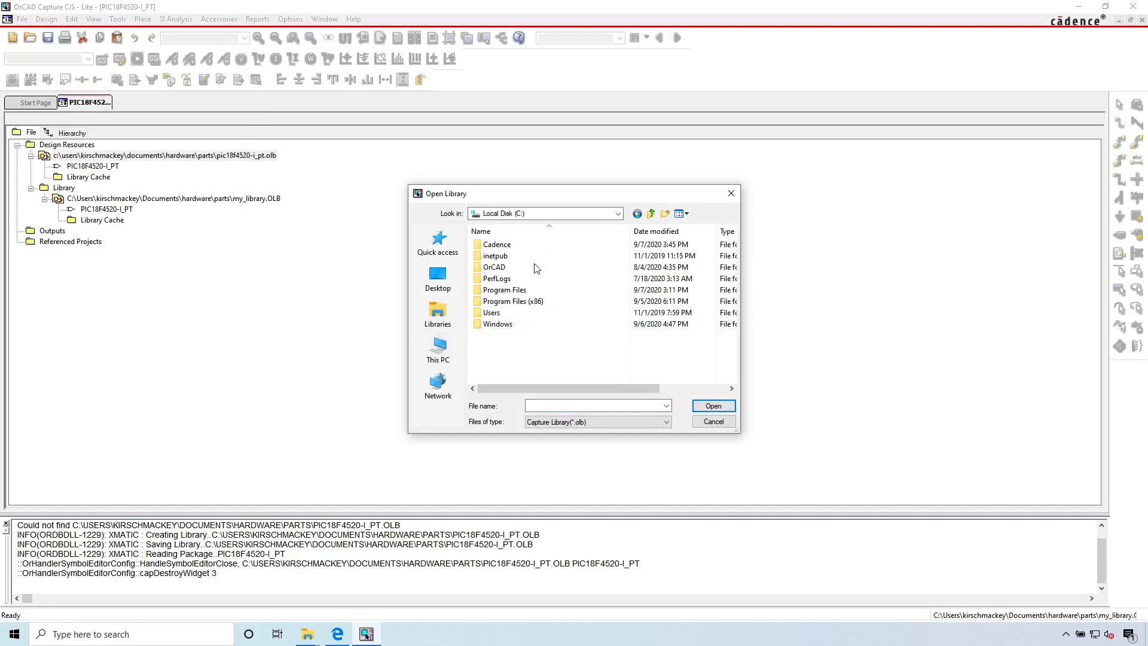
double_click(520, 245)
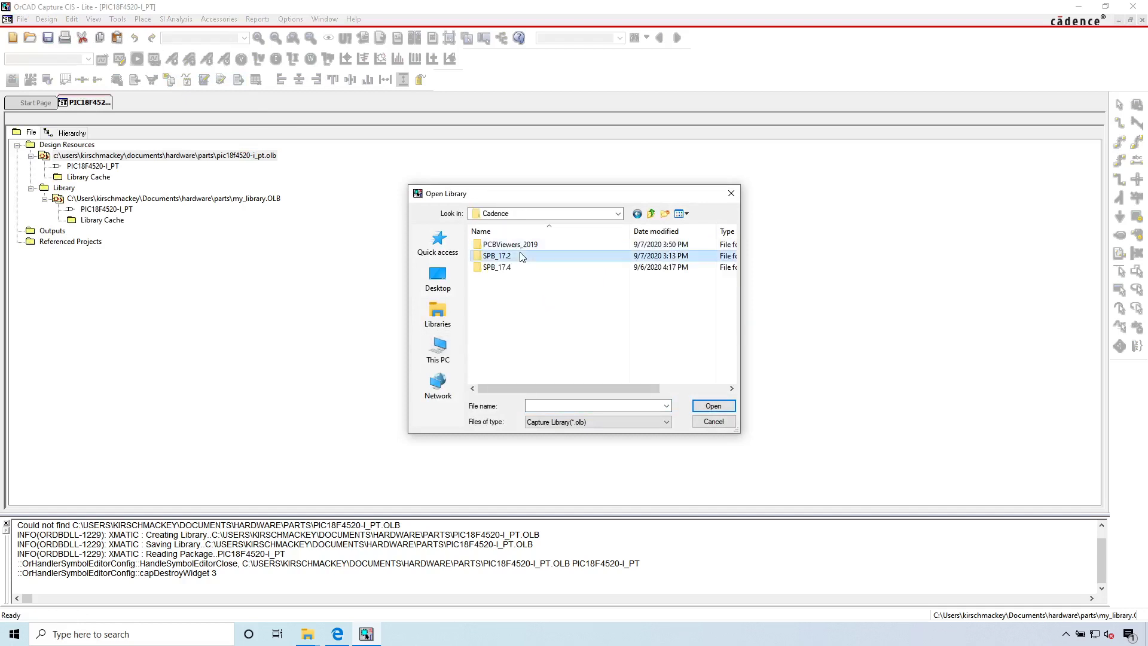
double_click(522, 257)
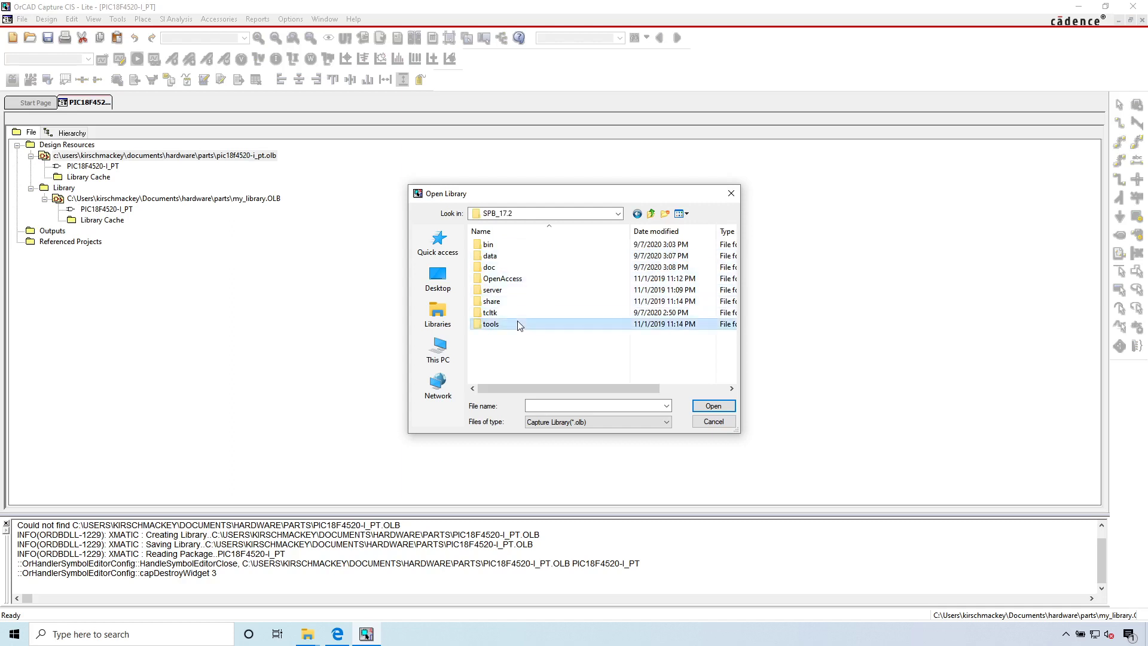
double_click(517, 325)
double_click(515, 267)
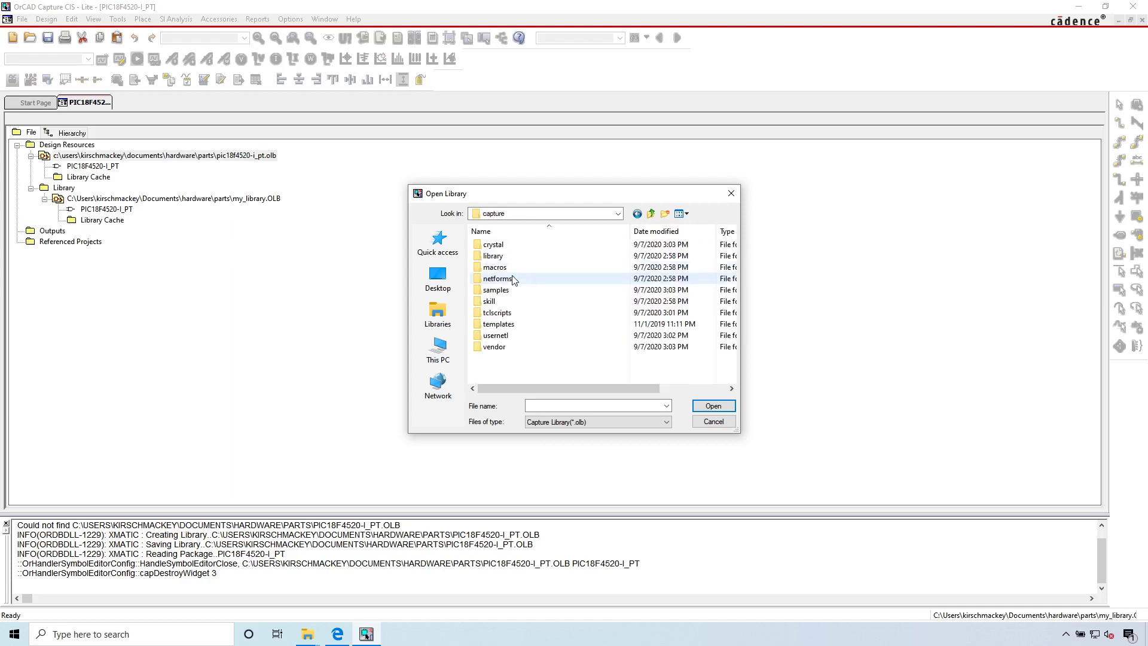
double_click(501, 256)
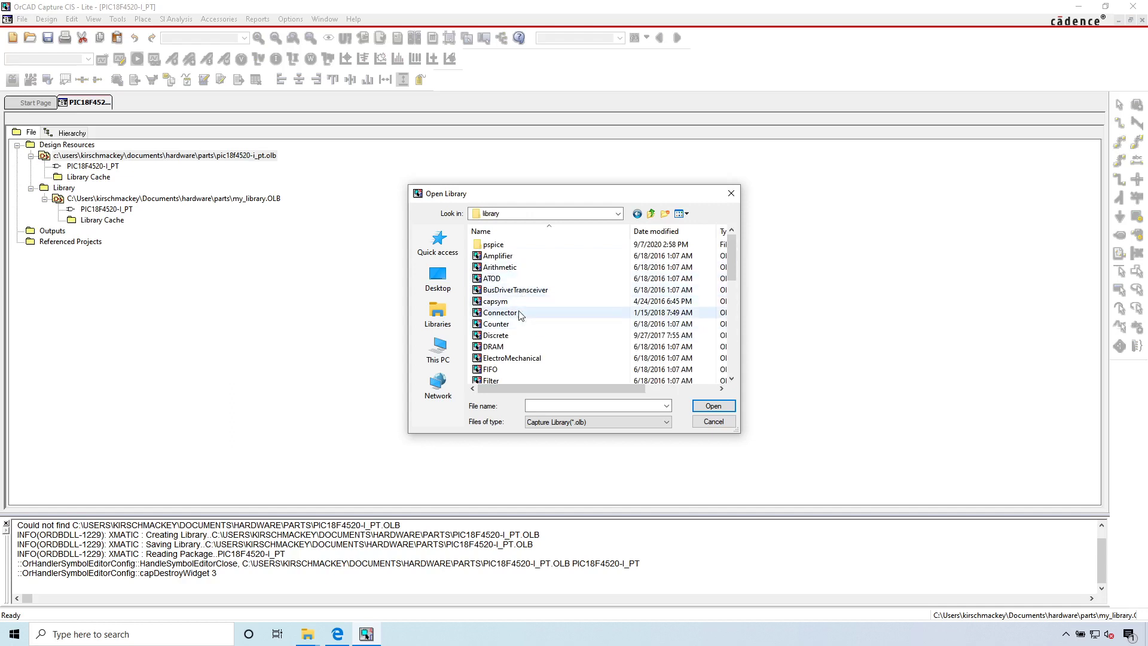
double_click(500, 313)
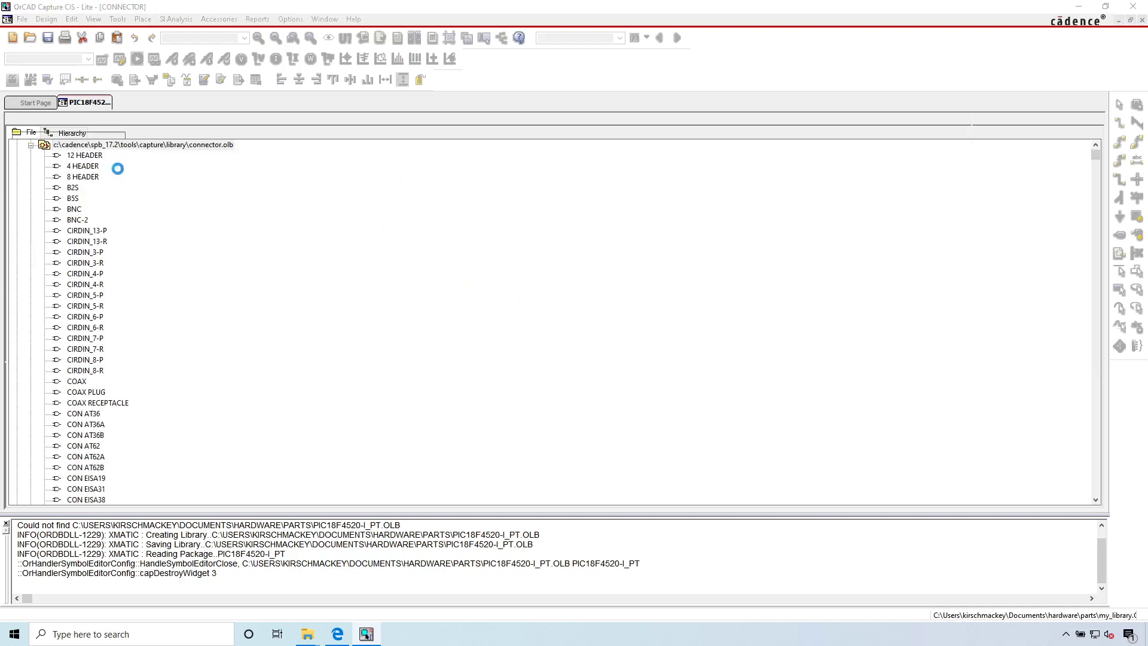
key("Return")
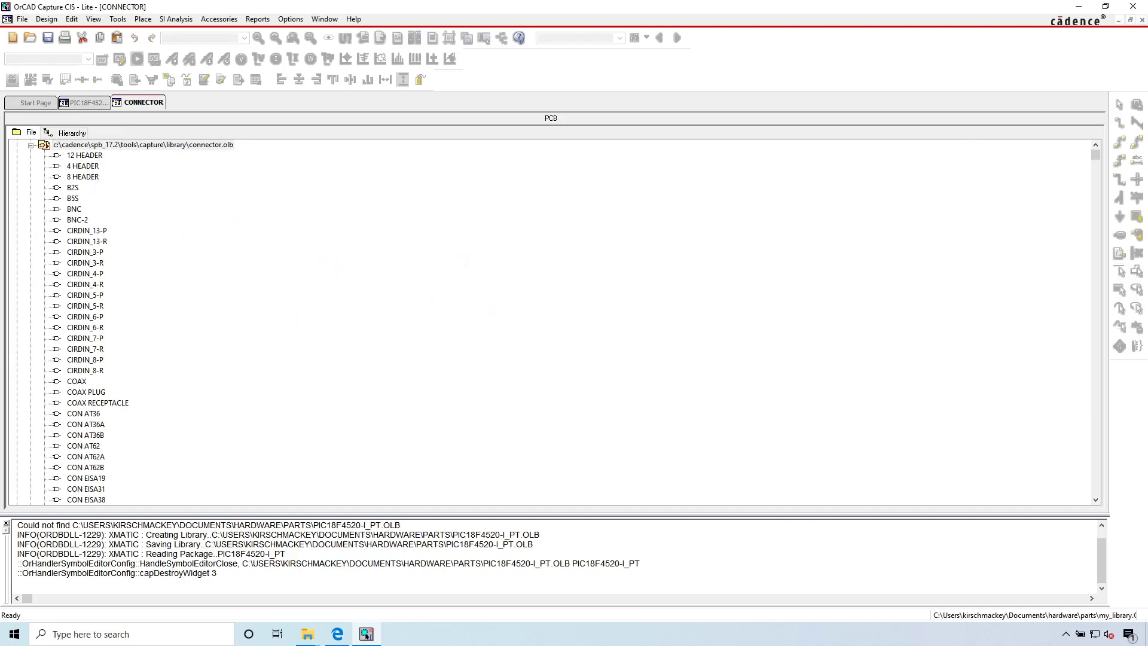
- Browse the BNC, 8 HEADER, CIRDIN_3-R and CIRDIN_4-R parts and their context menus
left_click(74, 209)
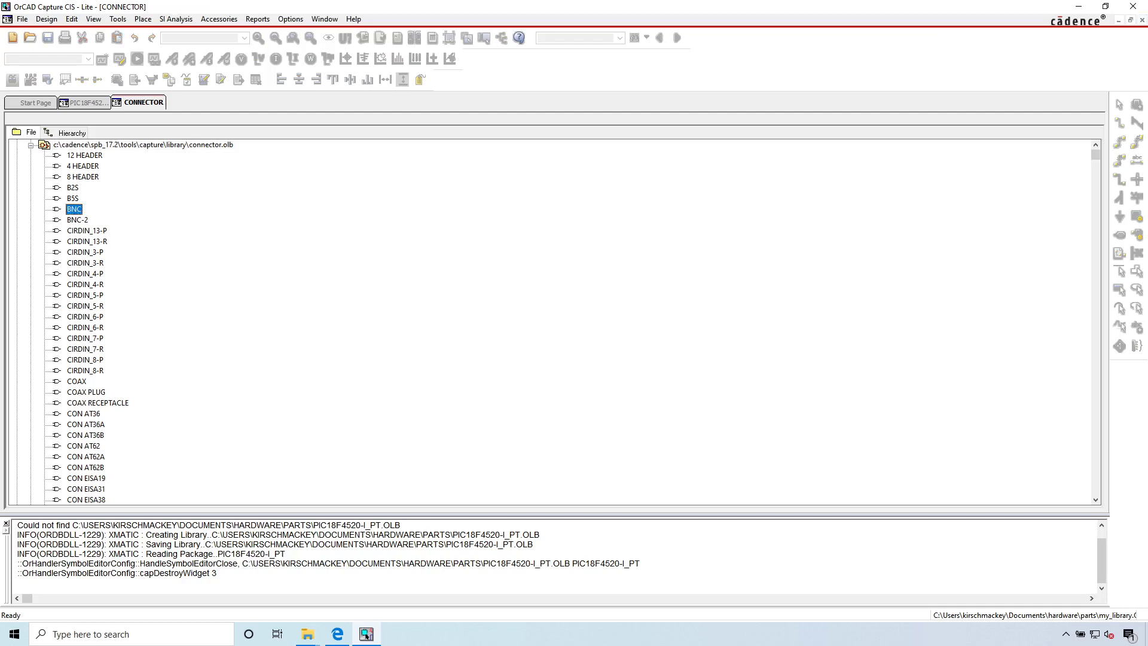
left_click(74, 179)
right_click(91, 179)
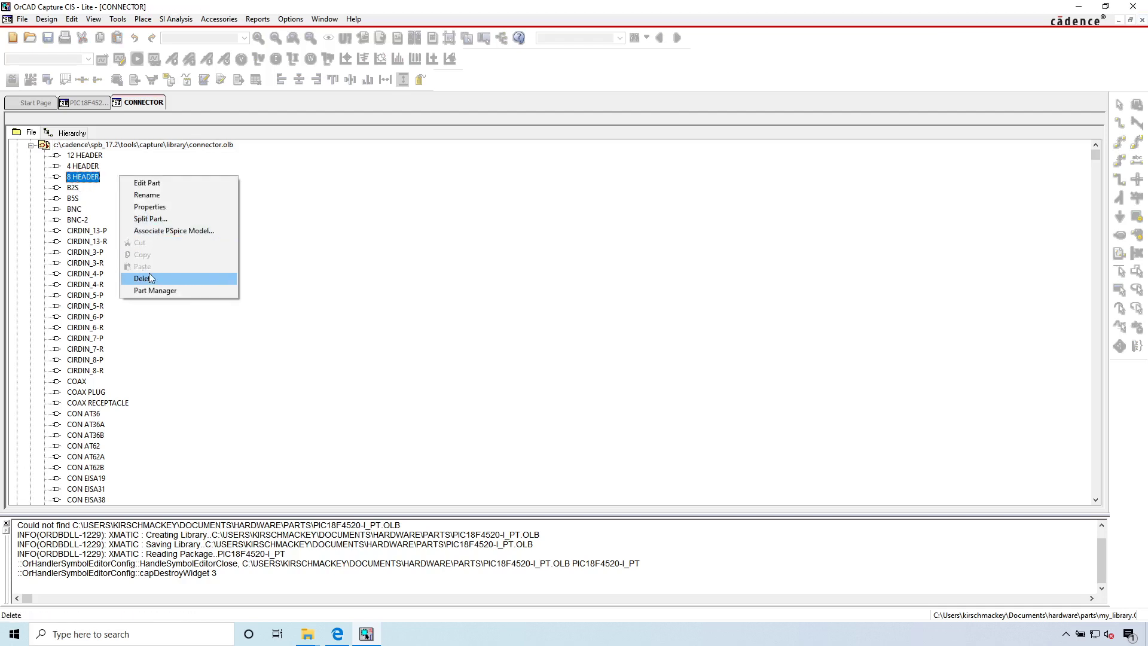
key("Escape")
left_click(87, 263)
right_click(90, 266)
left_click(79, 284)
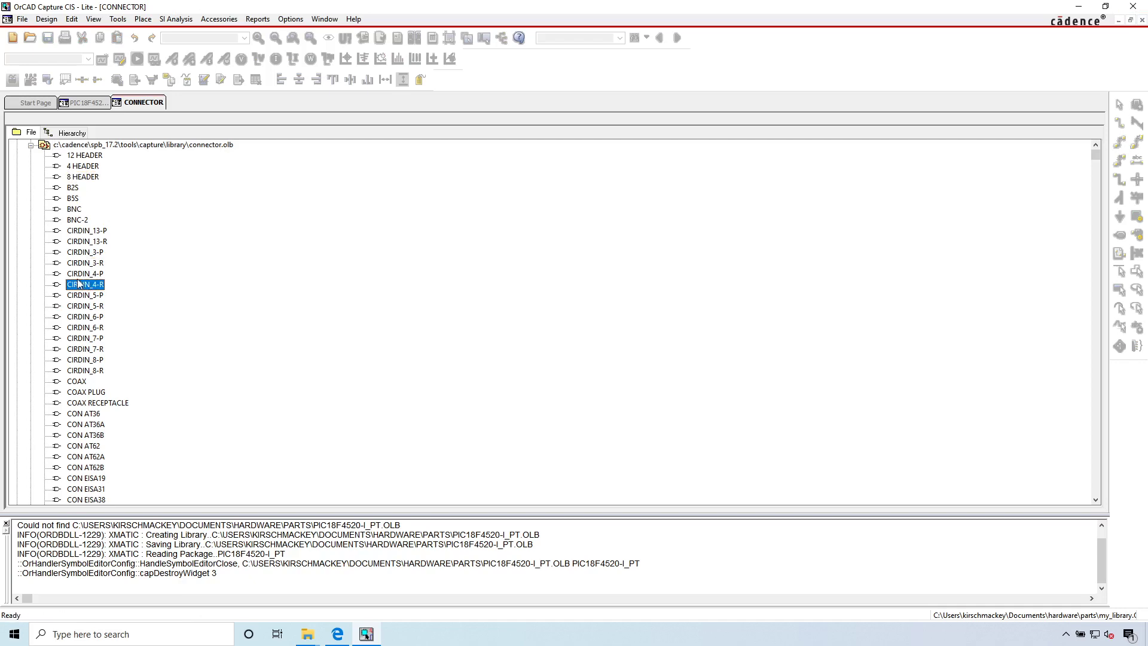
scroll(84, 290, "down", 20)
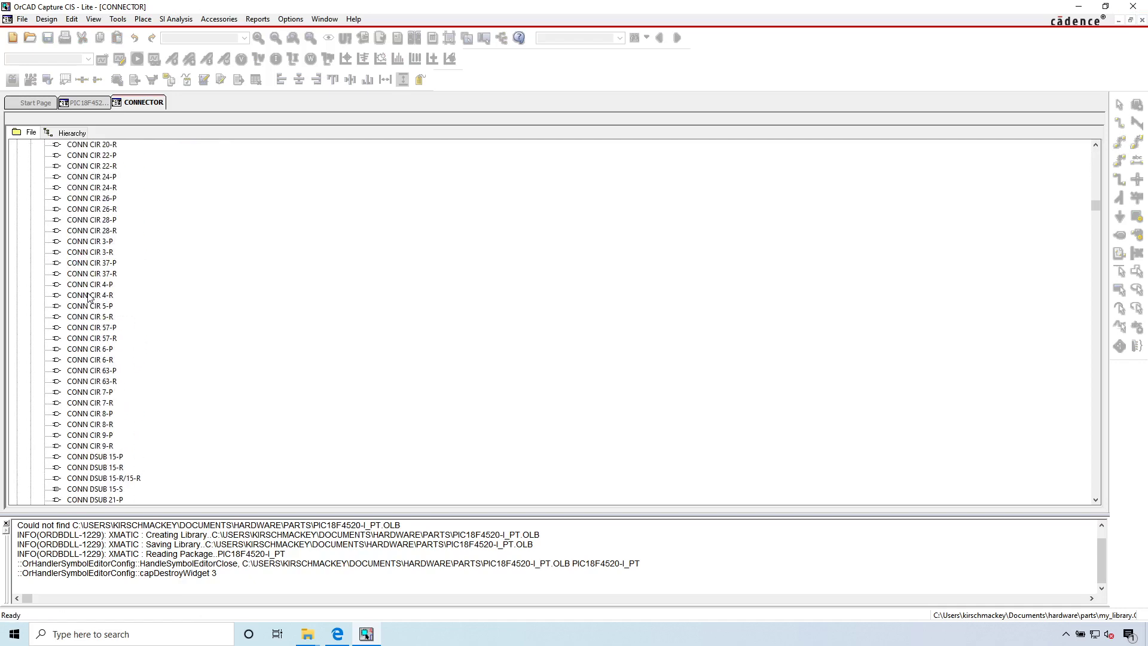
scroll(89, 296, "up", 15)
- View CONN ASY PLUG 64 and 12 HEADER actions, collapse connector.olb, return to PIC18F4520-I_PT
left_click(77, 263)
right_click(76, 266)
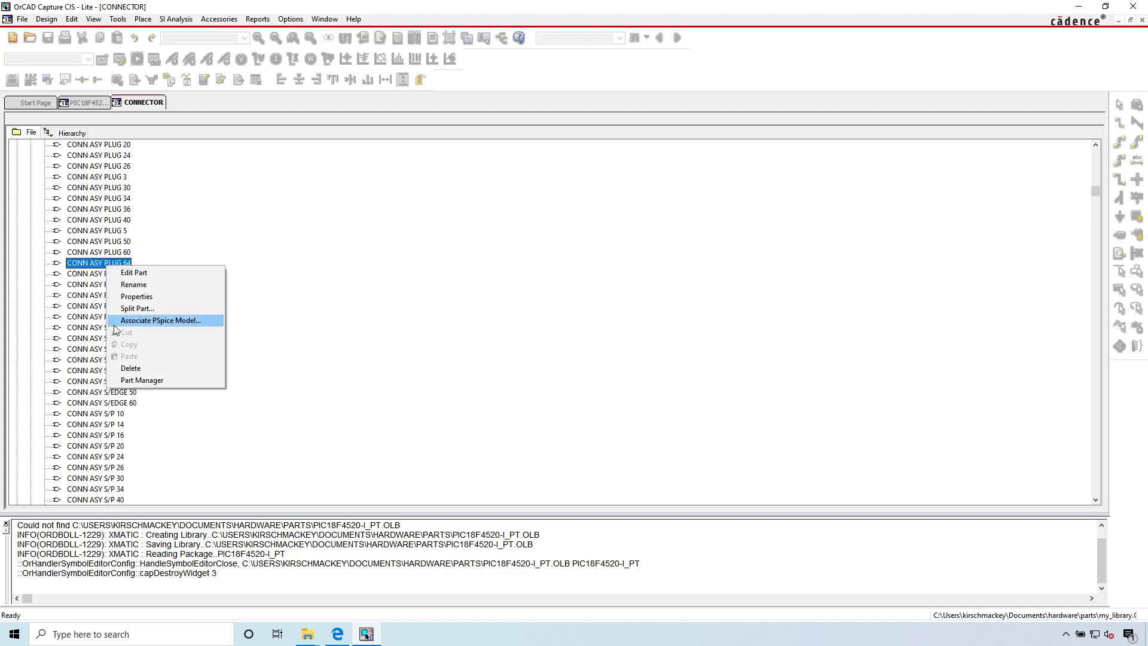
left_click(77, 200)
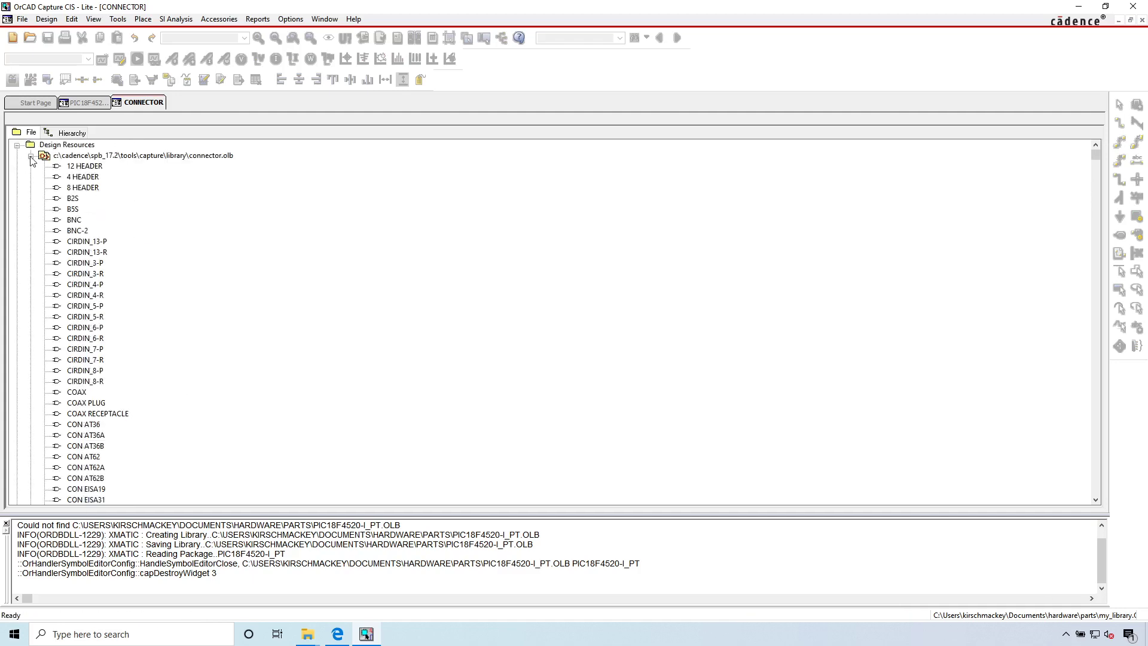
right_click(85, 166)
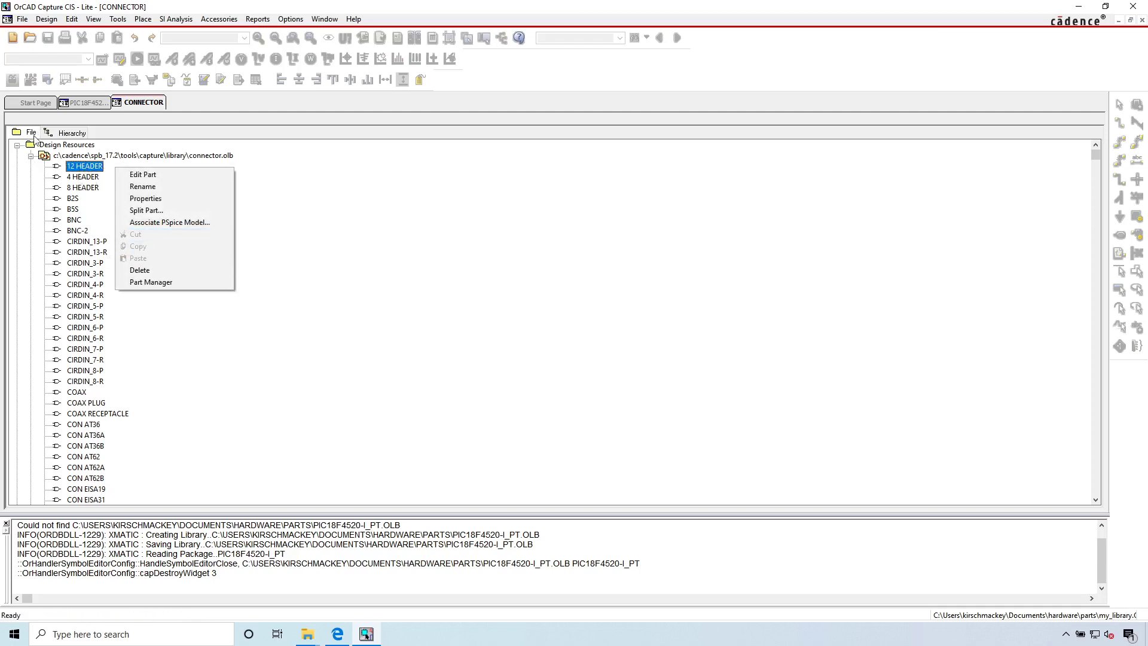
left_click(33, 166)
left_click(31, 156)
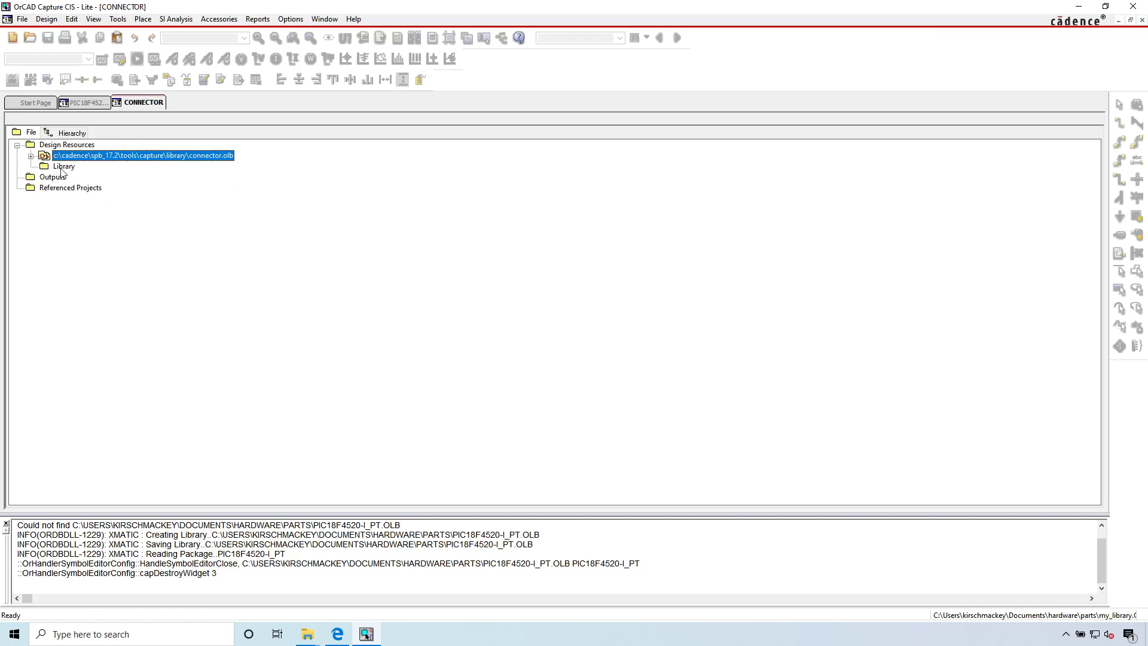
left_click(84, 103)
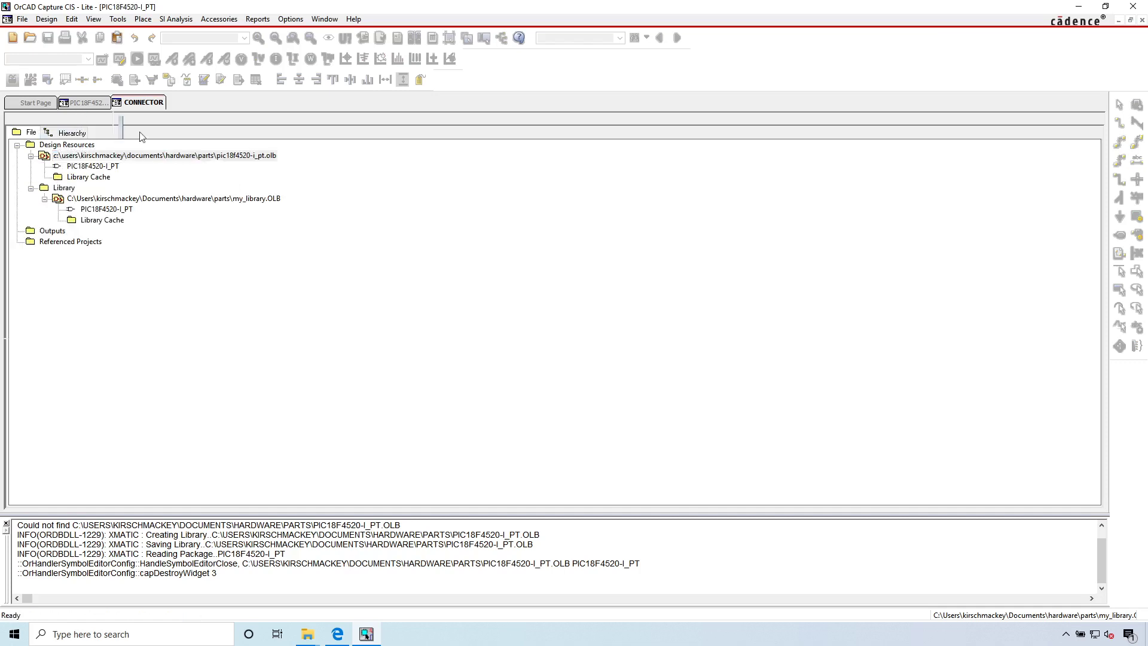
- Paste the updated PIC18F4520-I_PT into my_library.OLB, replacing the existing part
left_click(104, 199)
right_click(137, 199)
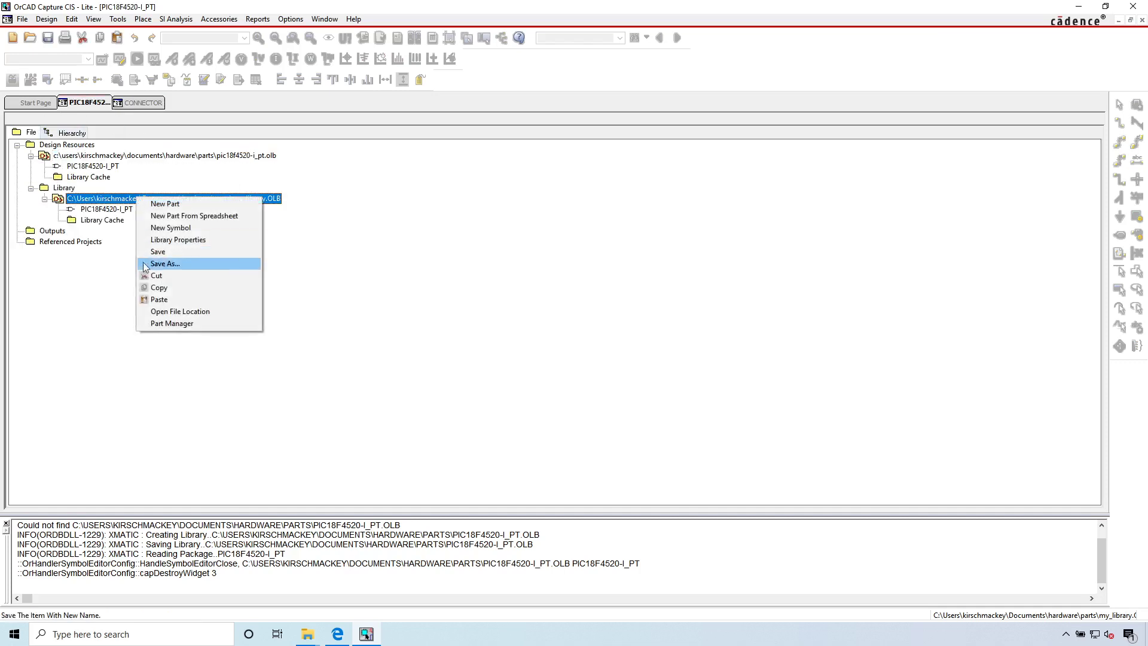
left_click(161, 299)
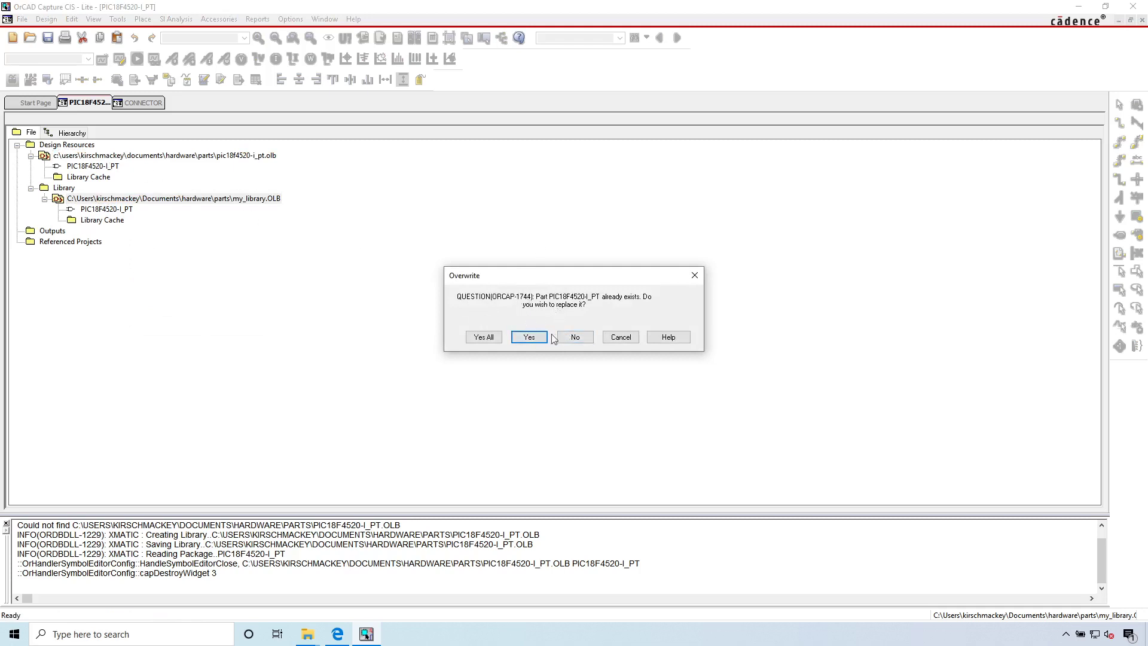
left_click(529, 337)
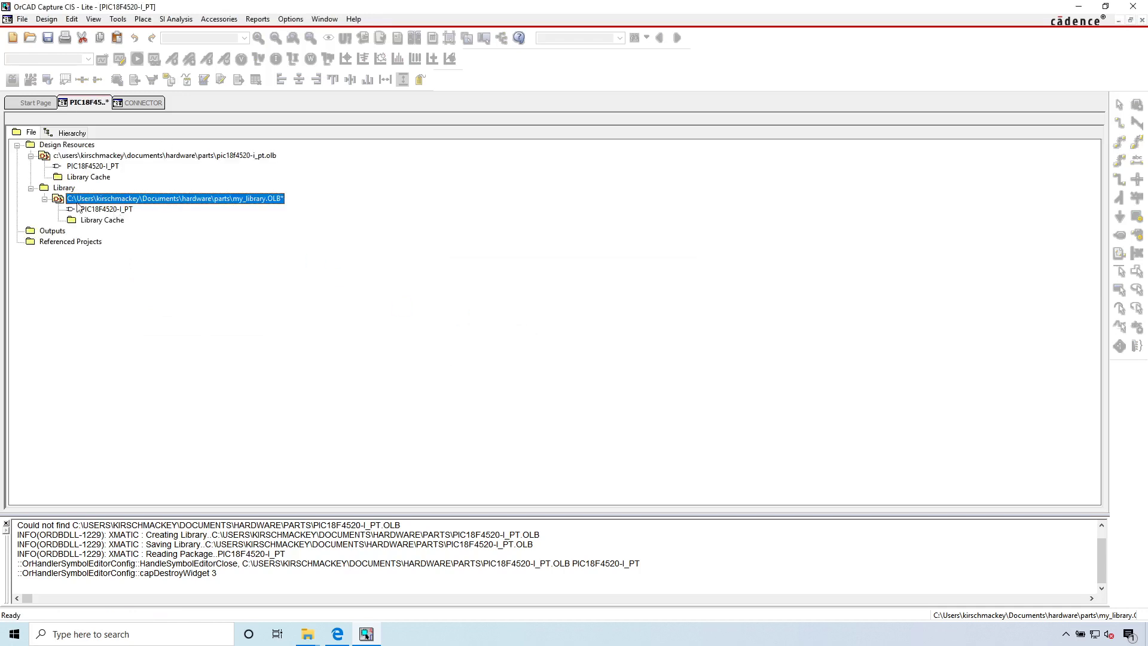
- Close the Connector library window
left_click(141, 103)
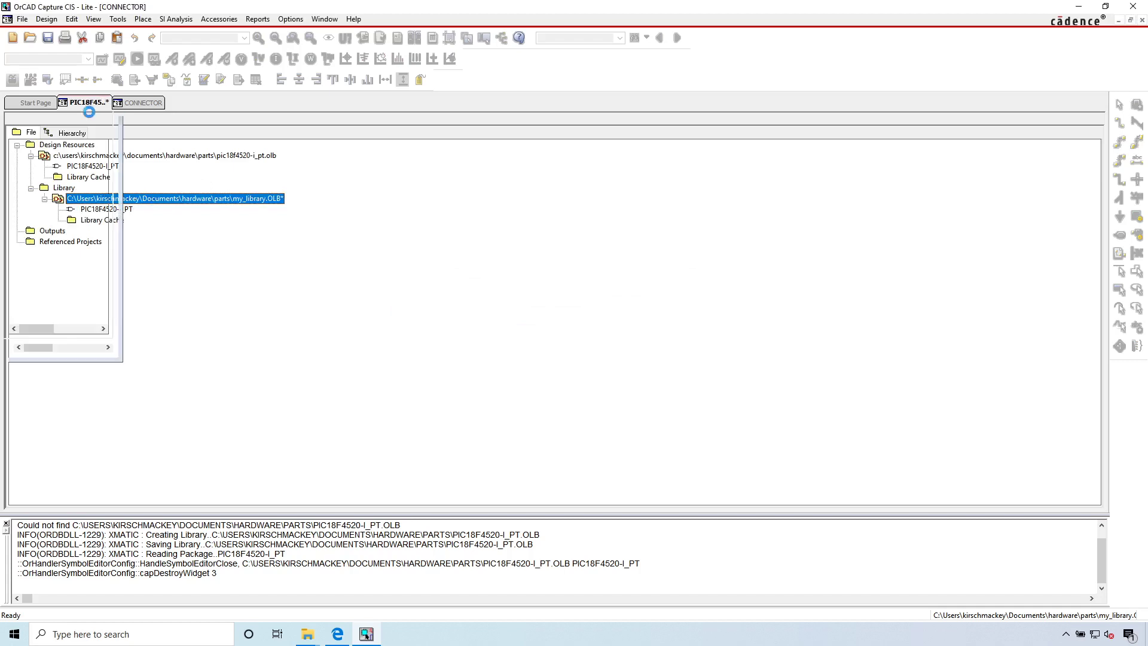
right_click(141, 106)
left_click(174, 161)
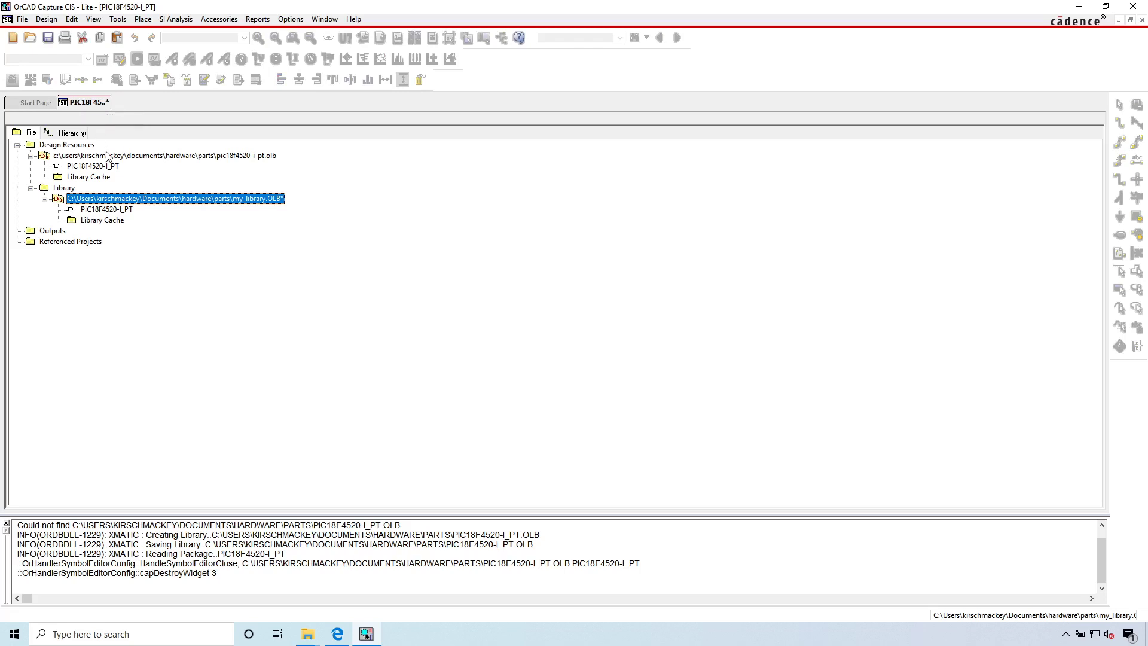
- Select my_library.OLB and save the project and its libraries
right_click(137, 156)
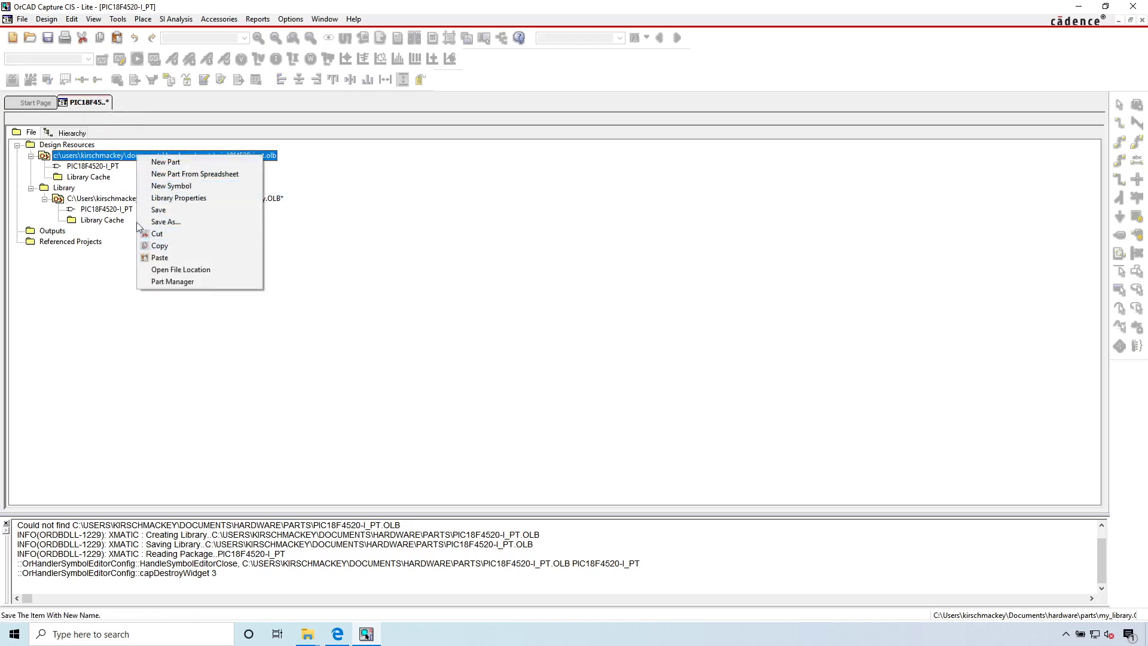
left_click(109, 161)
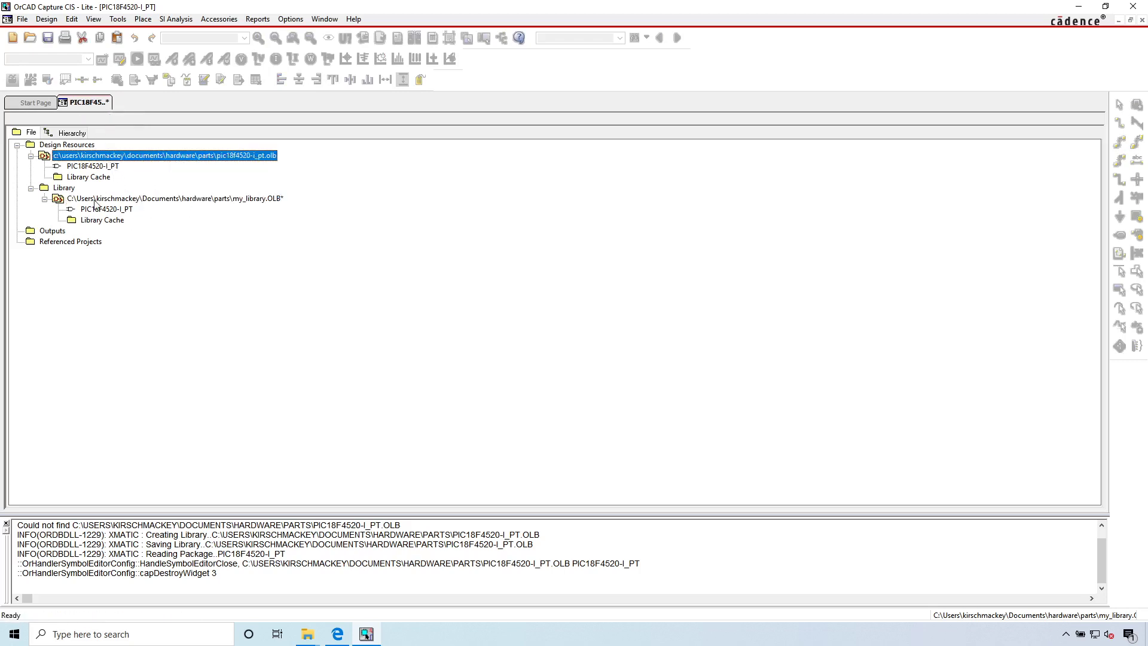
left_click(98, 199)
left_click(48, 38)
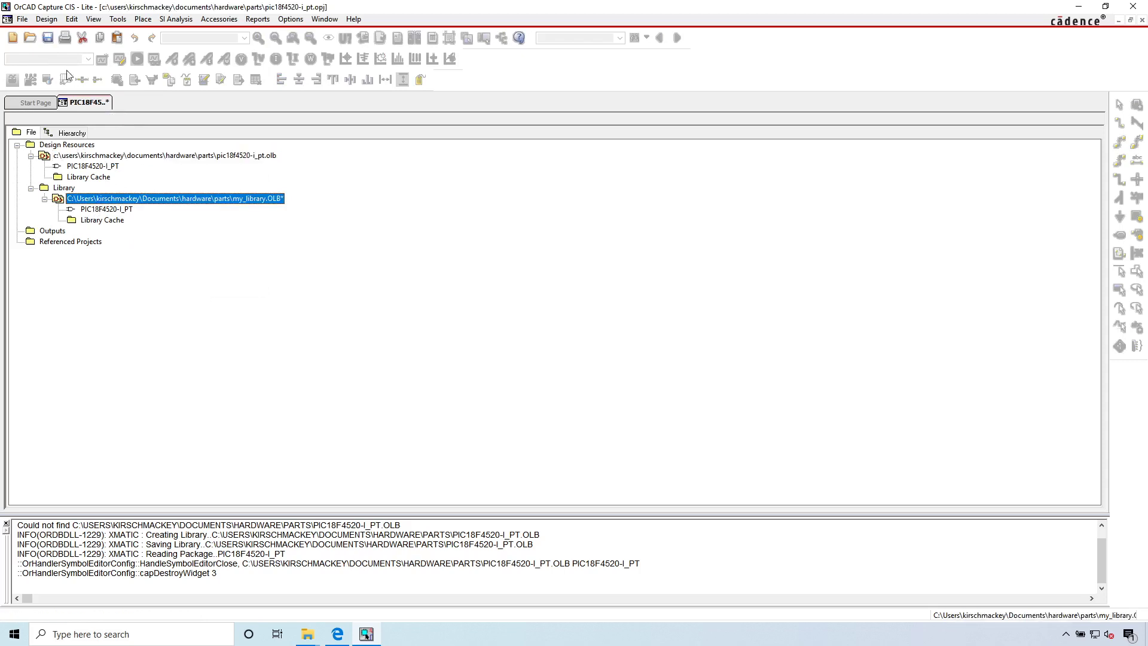